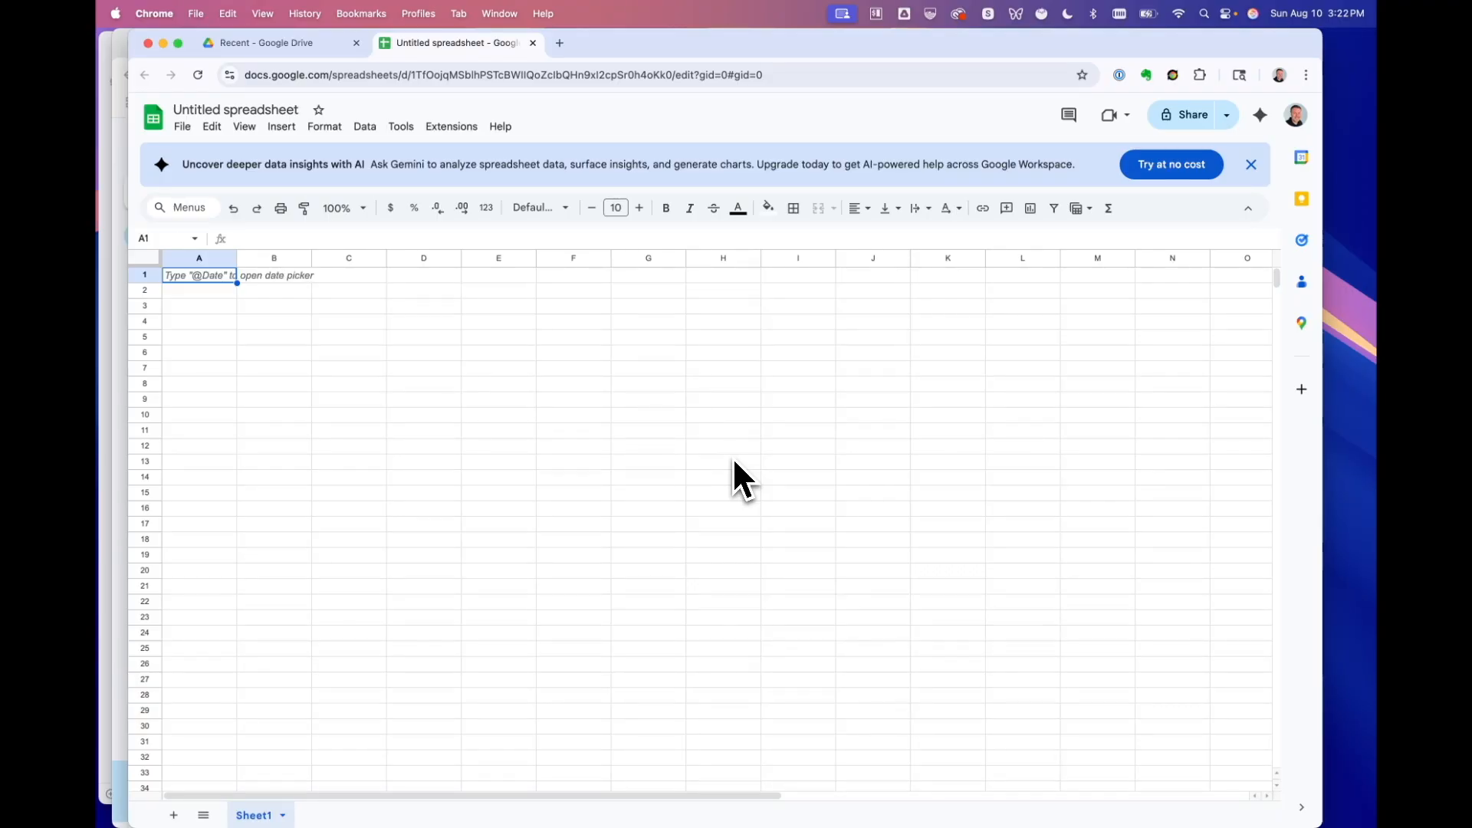
# Step: Switch to Preview and examine both pages of the g18g.pdf credit card statement, including its transaction tables
pyautogui.press('super+Tab')
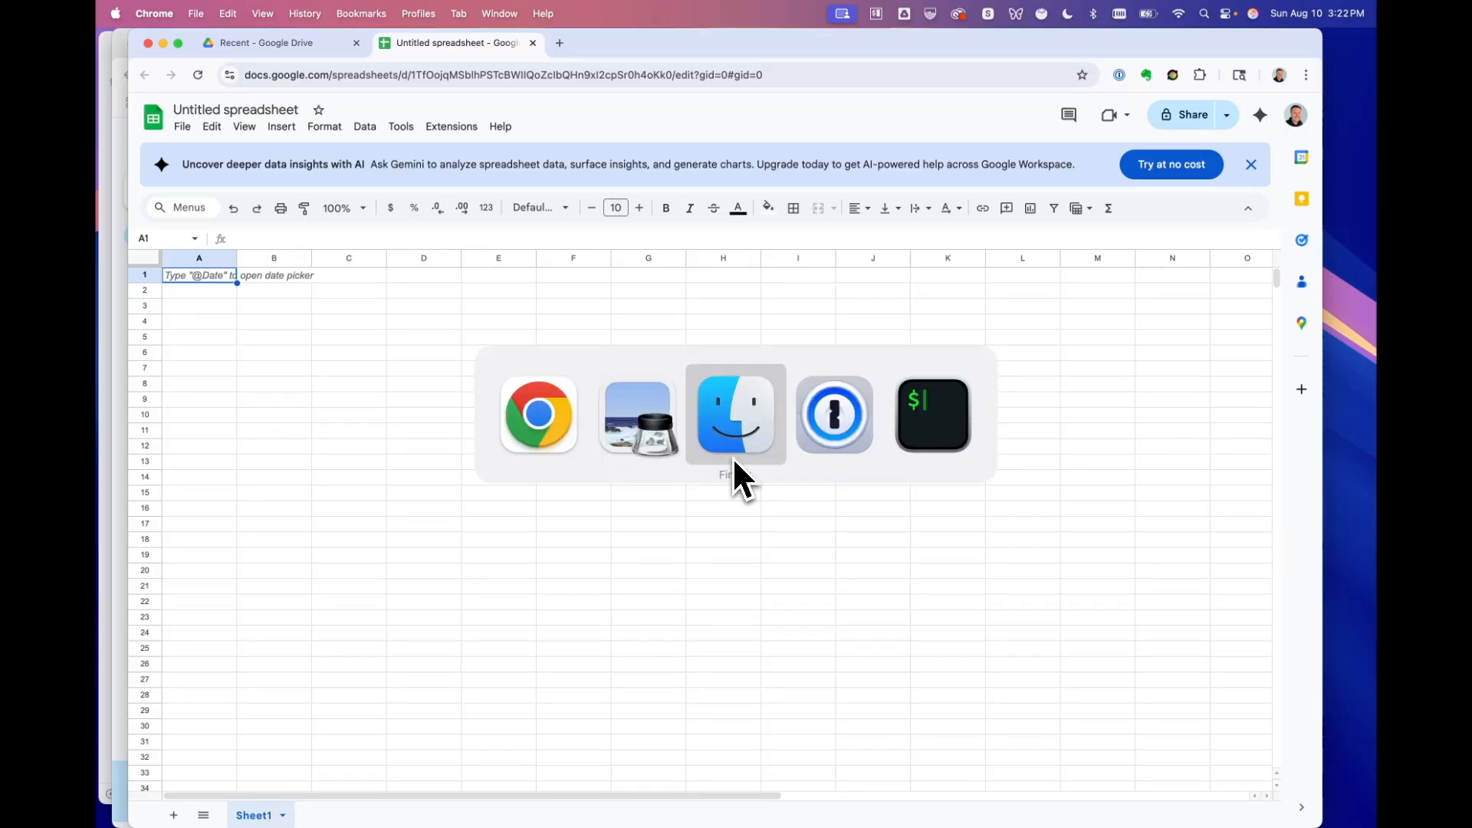
pyautogui.press('super+shift+Tab')
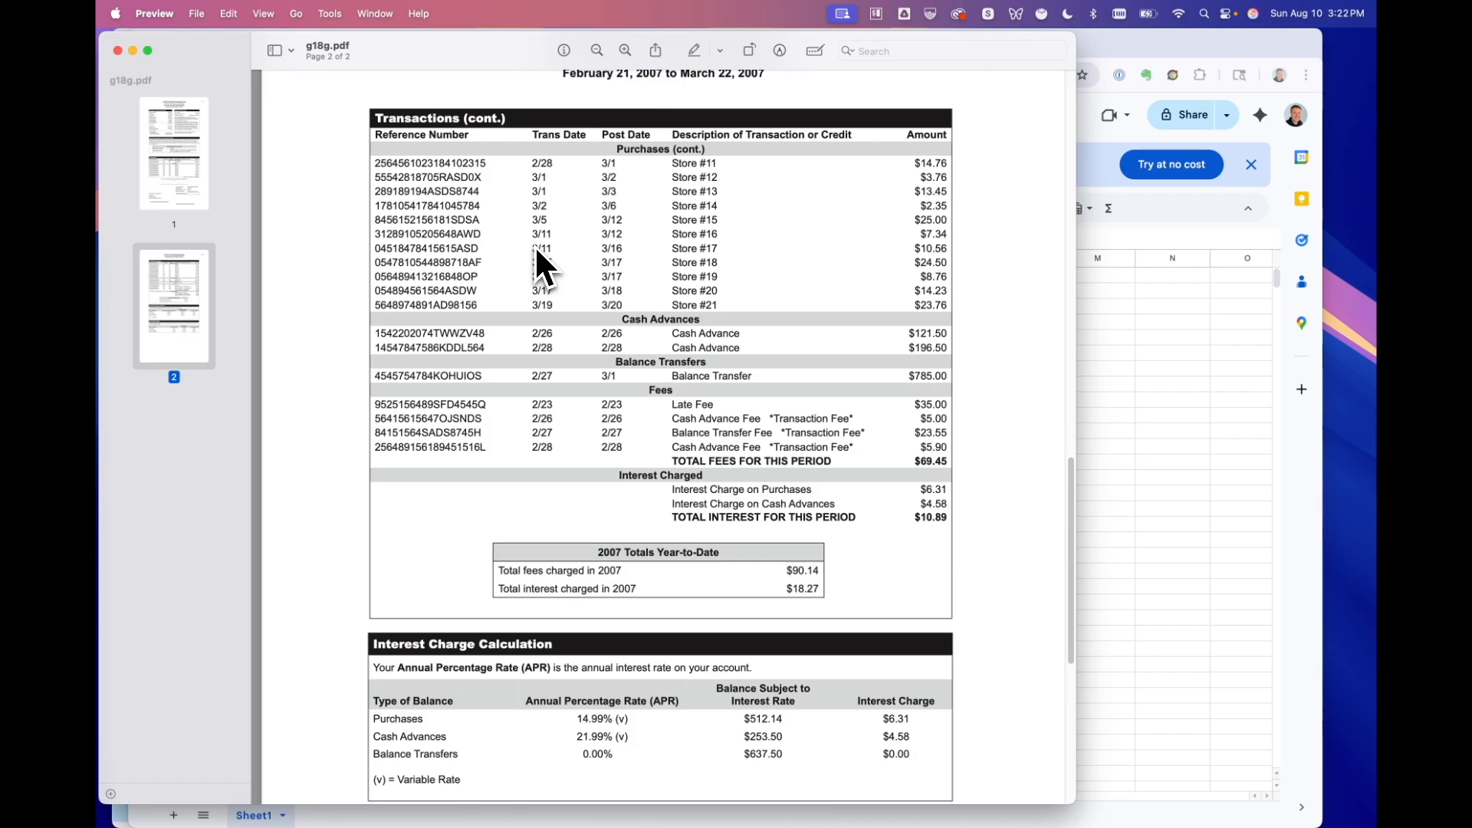
pyautogui.scroll(10, 732, 230)
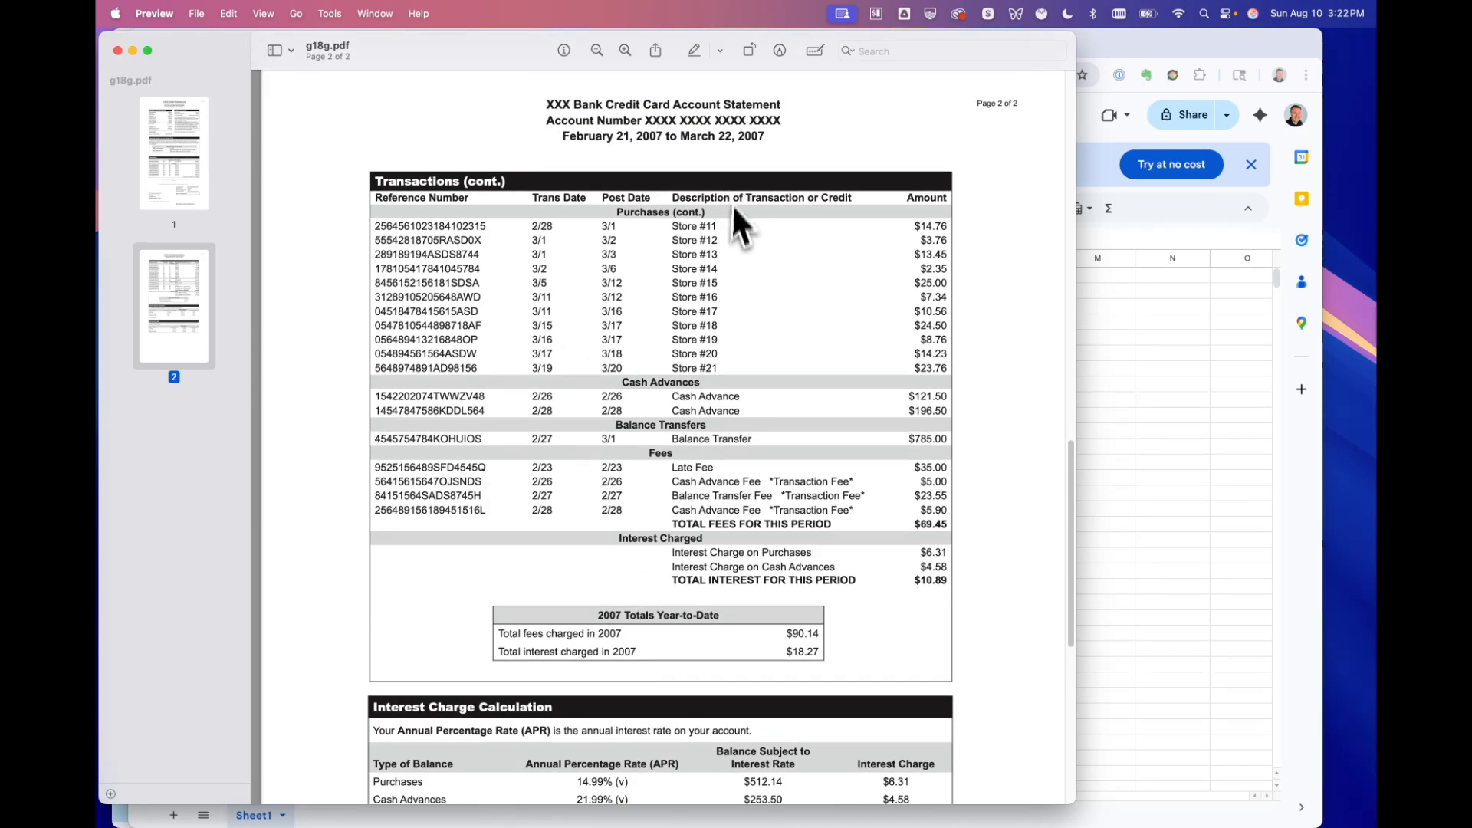
pyautogui.scroll(10, 734, 263)
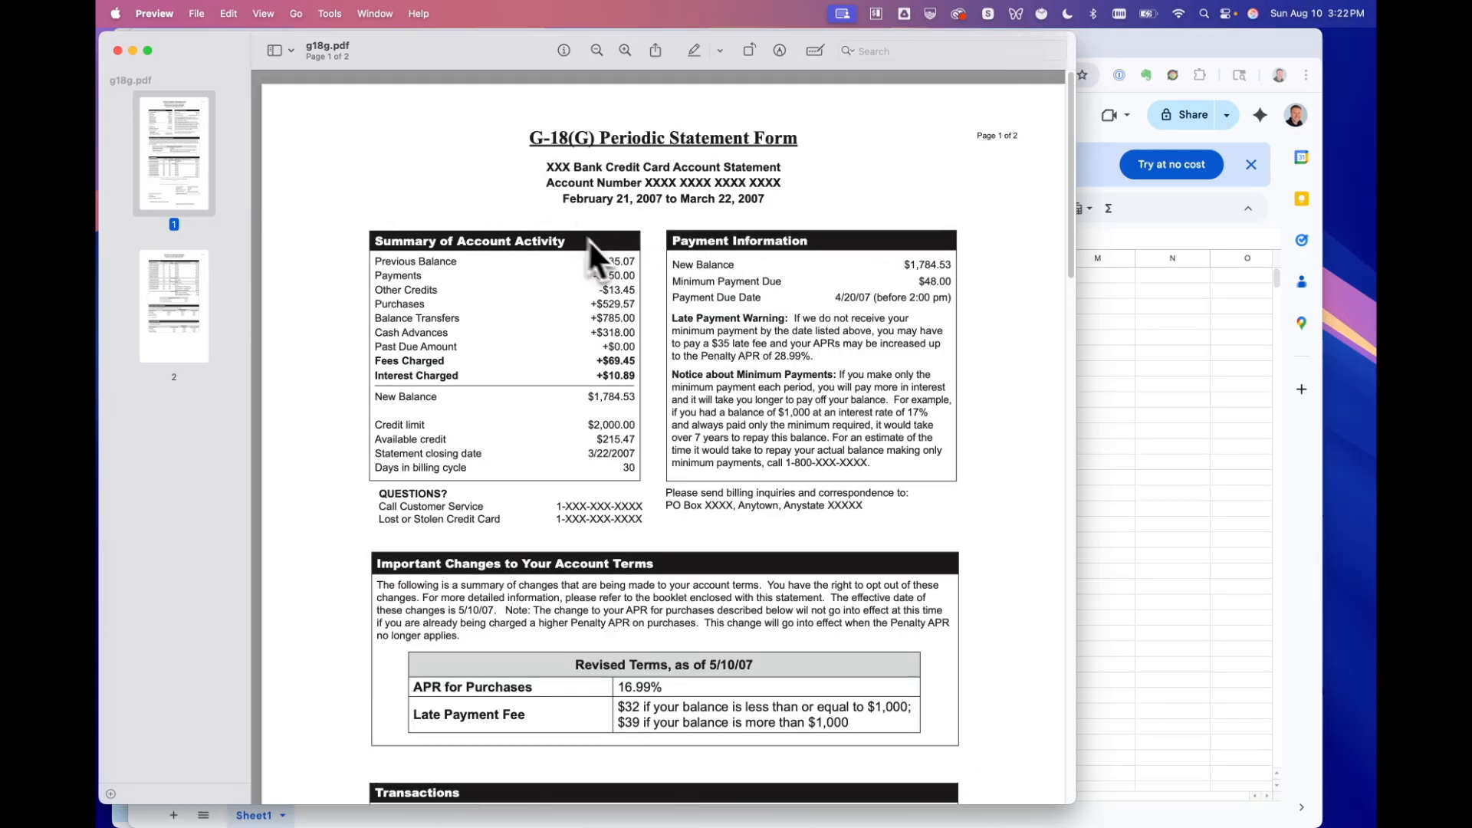
pyautogui.scroll(-3, 704, 466)
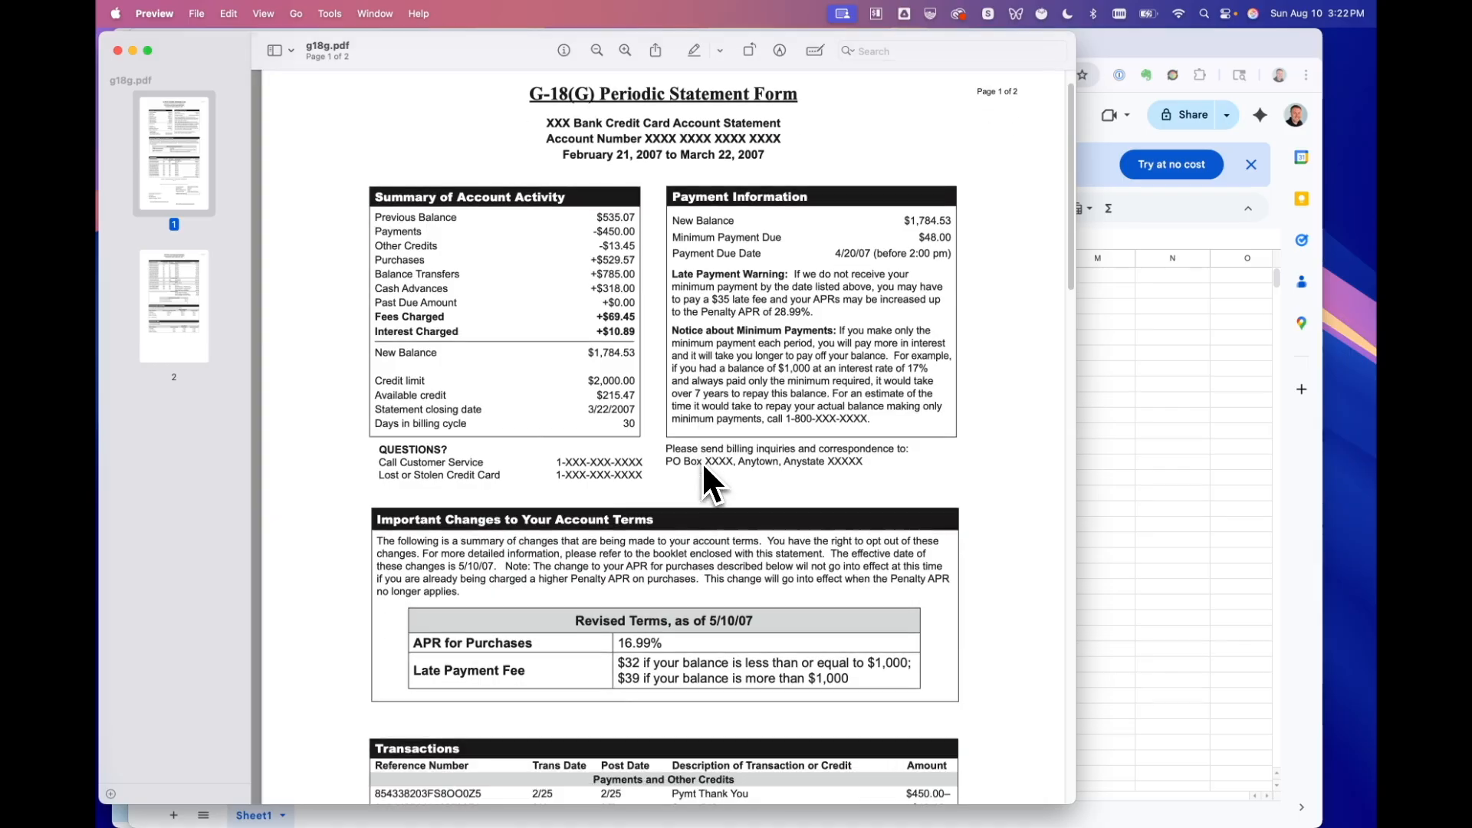
pyautogui.scroll(-10, 701, 460)
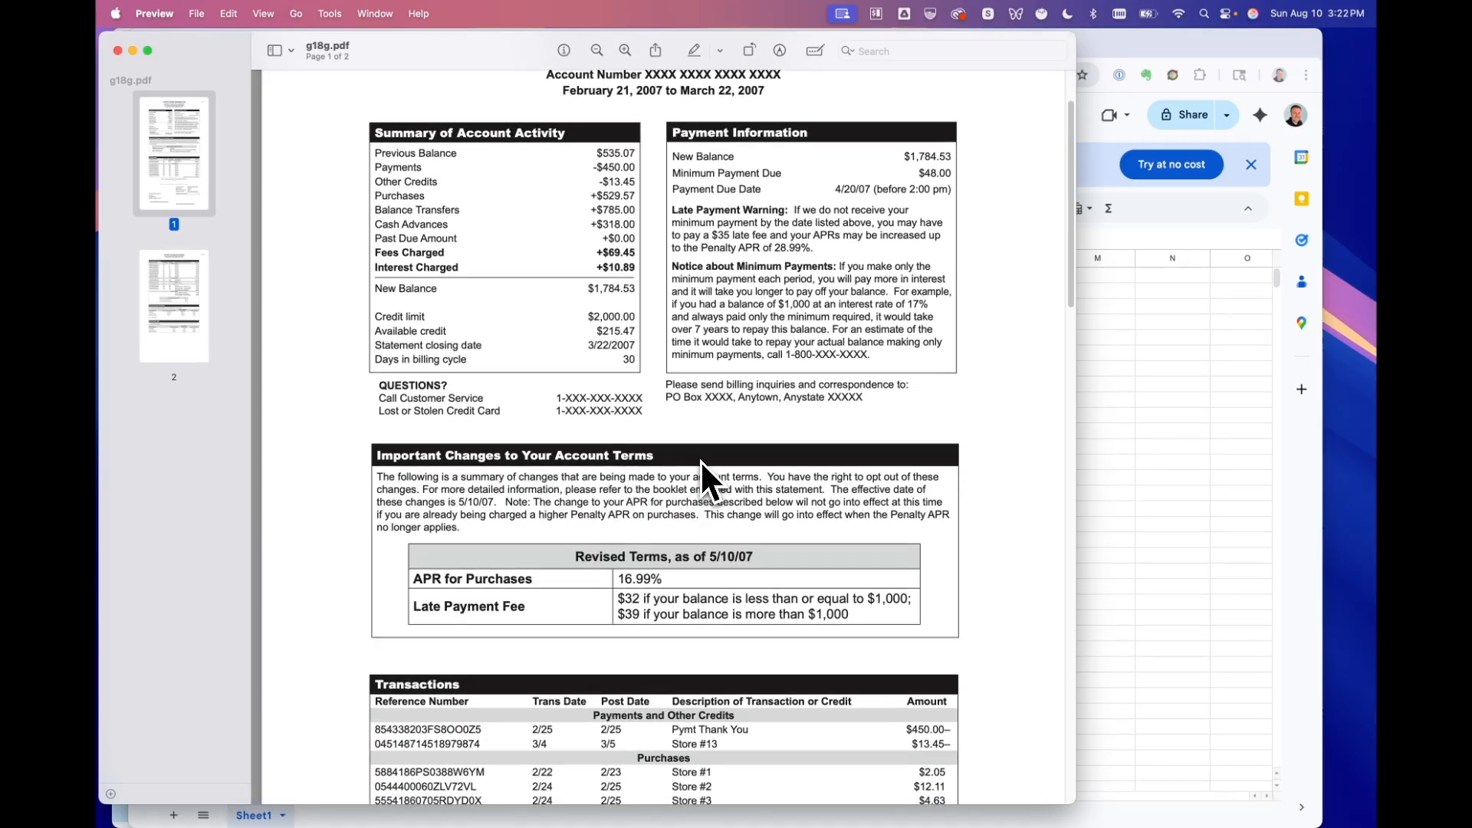
pyautogui.scroll(-2, 700, 460)
pyautogui.scroll(1, 701, 460)
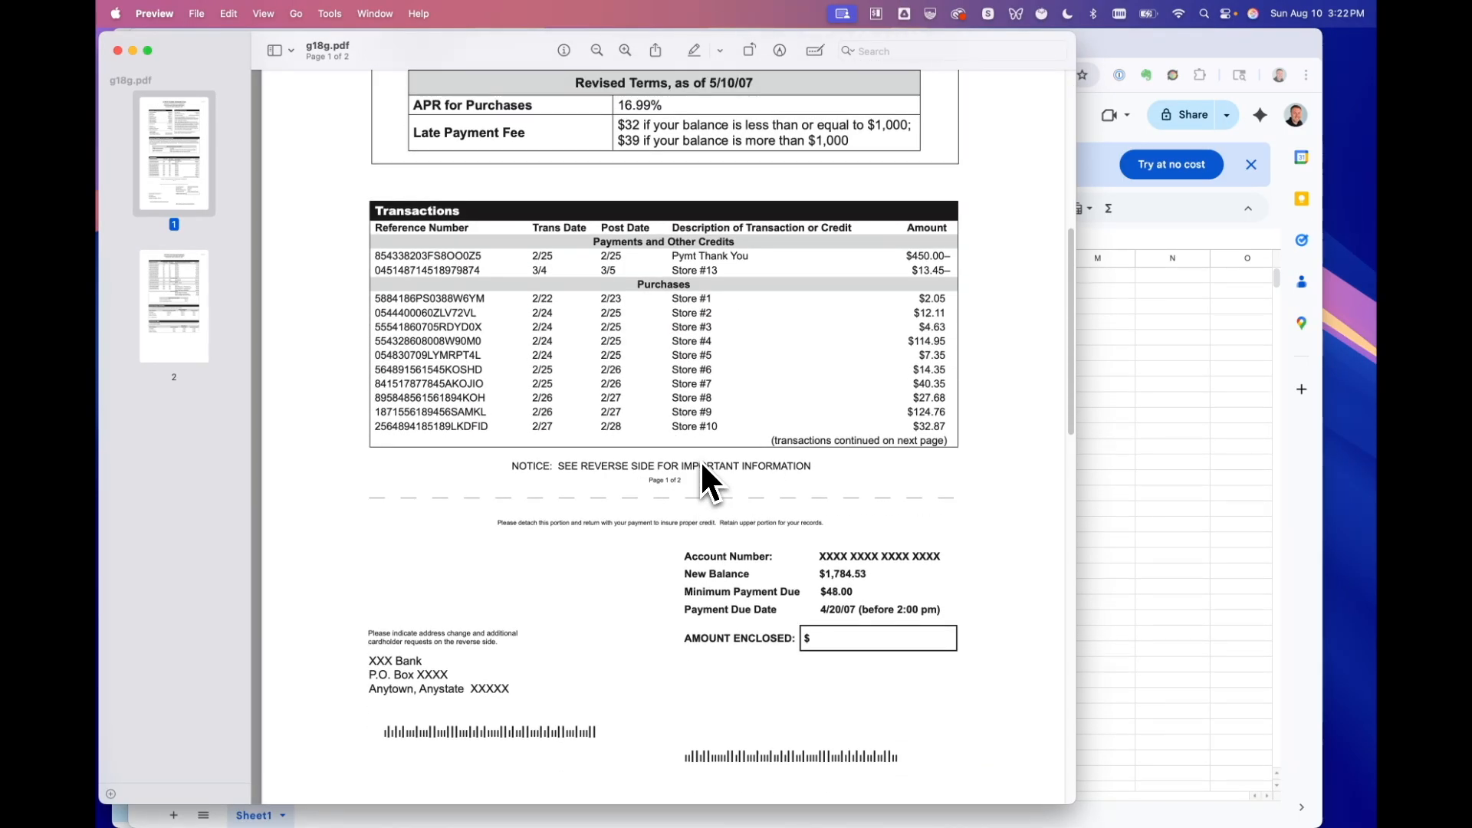
pyautogui.scroll(1, 701, 460)
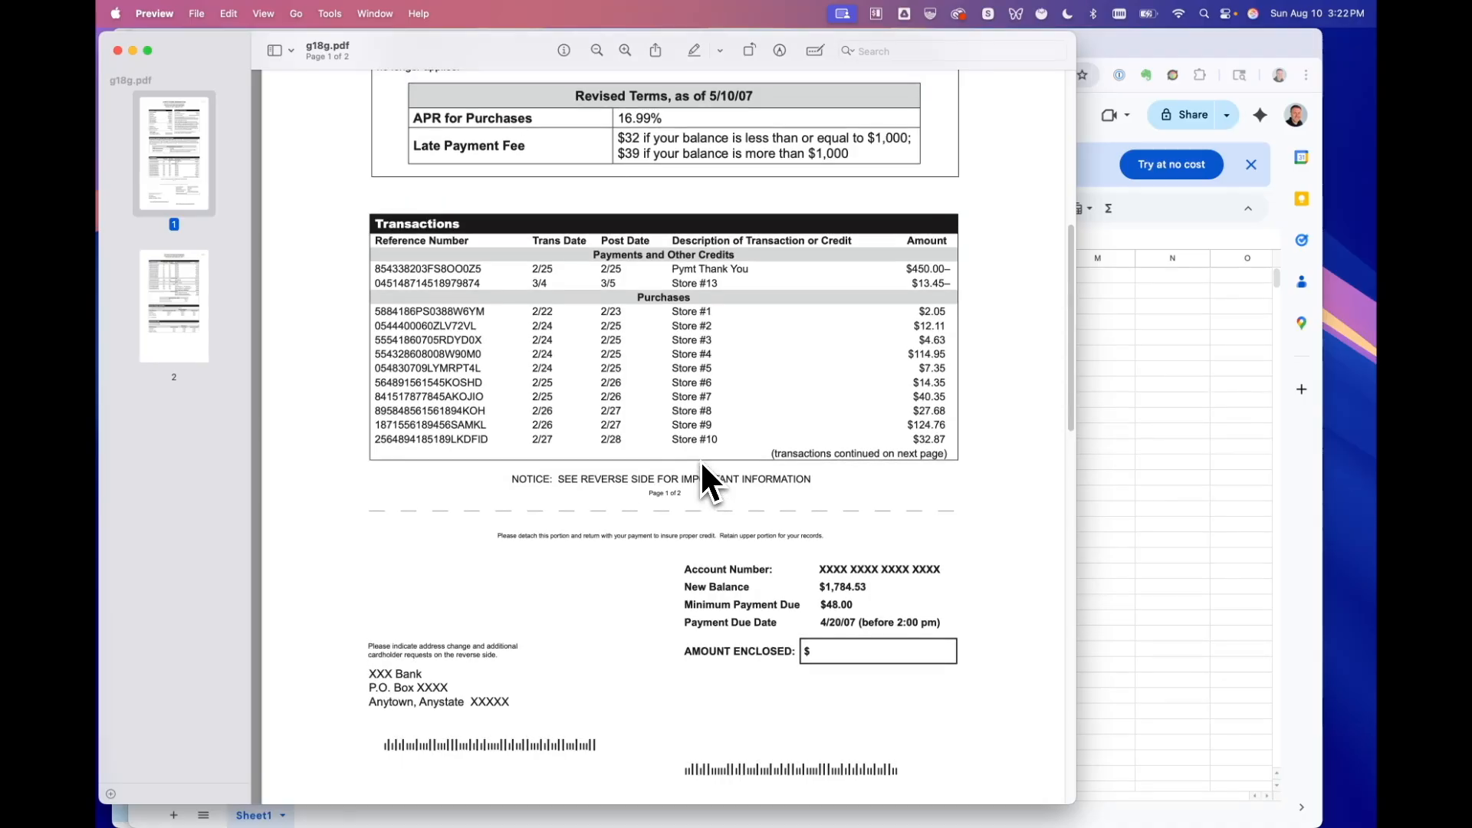
pyautogui.scroll(1, 700, 460)
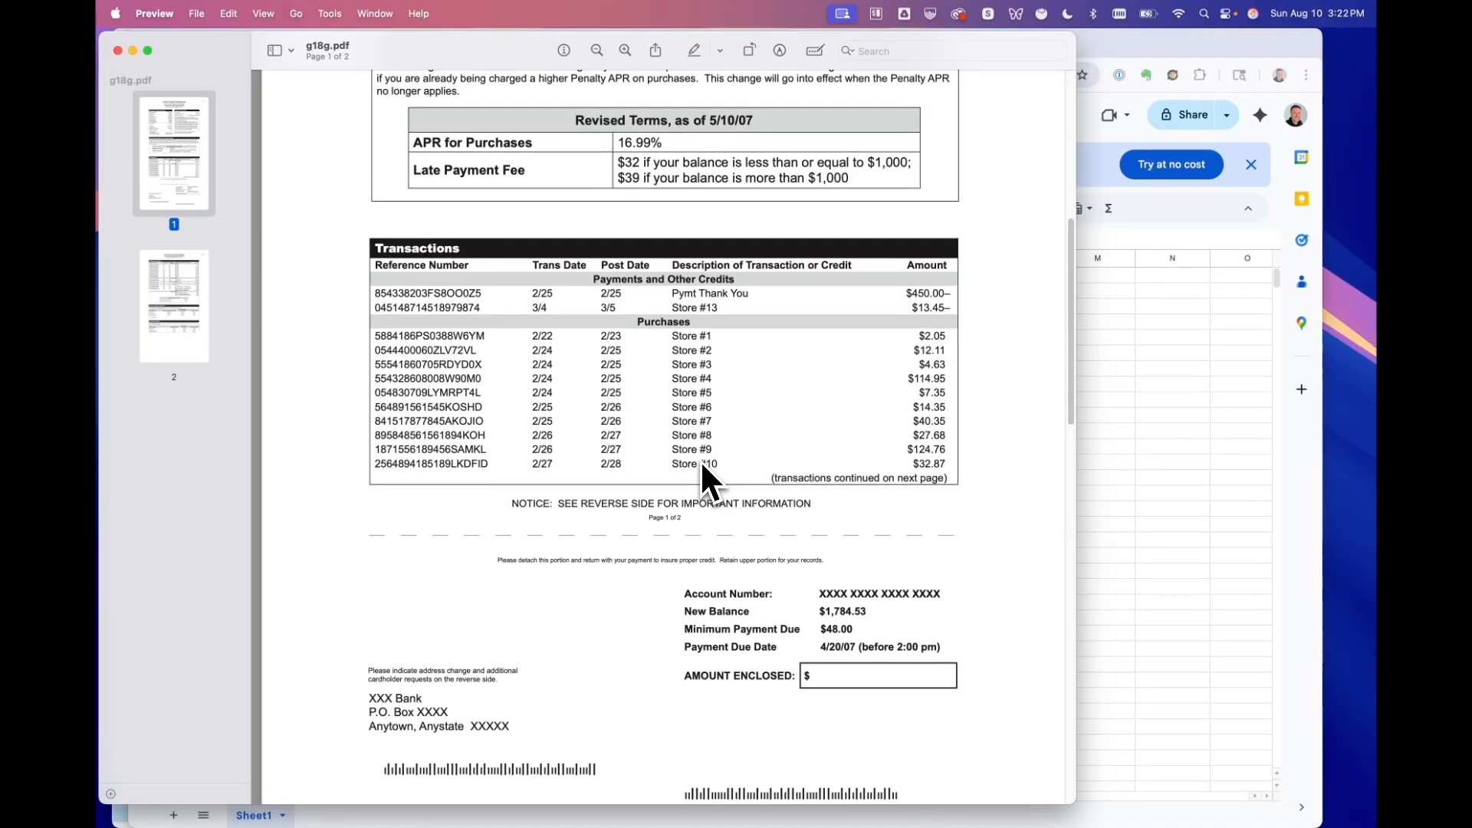
pyautogui.scroll(2, 700, 460)
pyautogui.scroll(15, 701, 460)
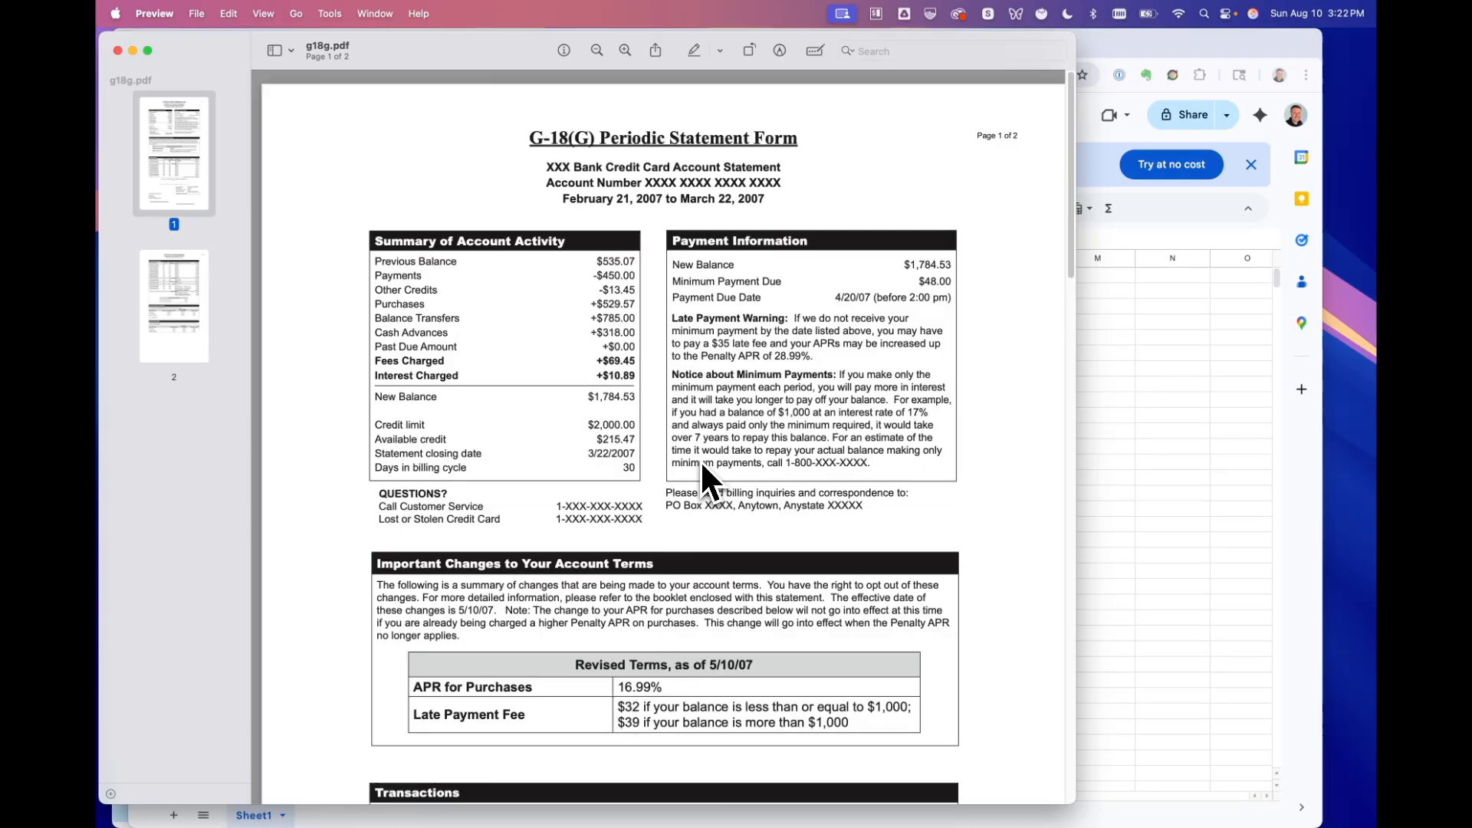
# Step: Try selecting the text of the Store #3 purchase row in the statement's Transactions table, and clear the selection
pyautogui.scroll(-9, 702, 466)
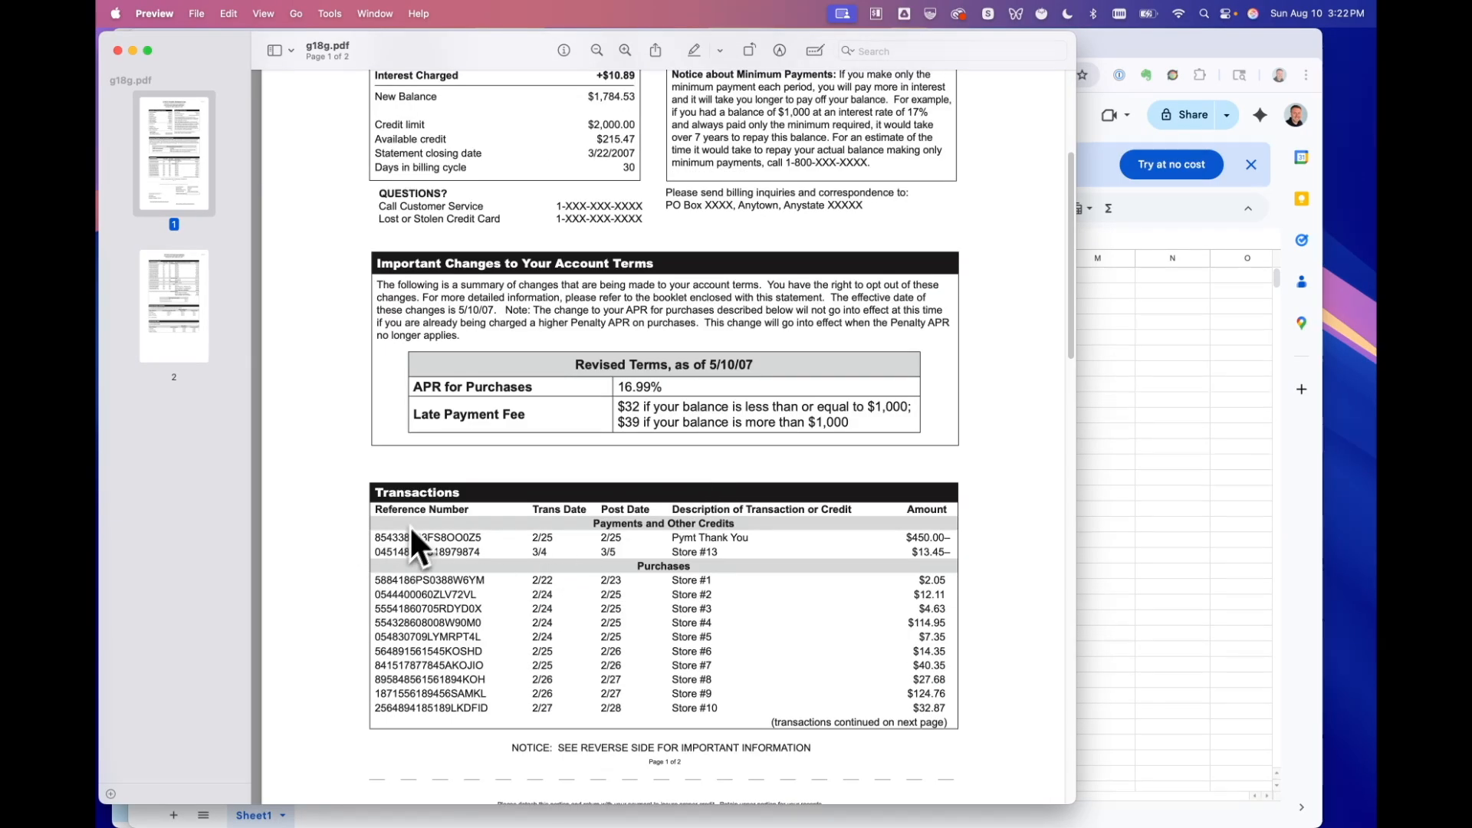
pyautogui.moveTo(387, 609); pyautogui.dragTo(935, 604)
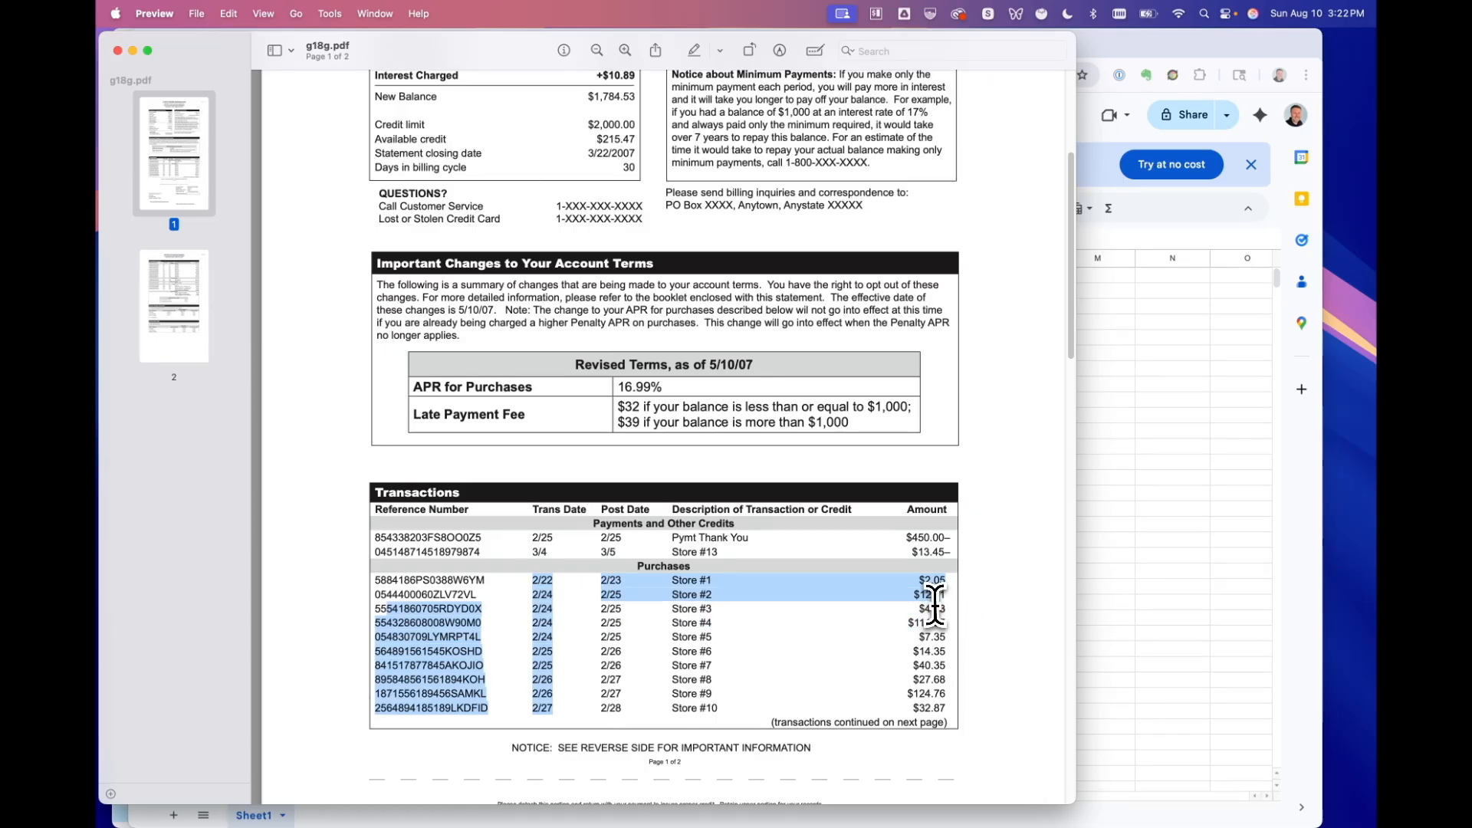
pyautogui.click(937, 607)
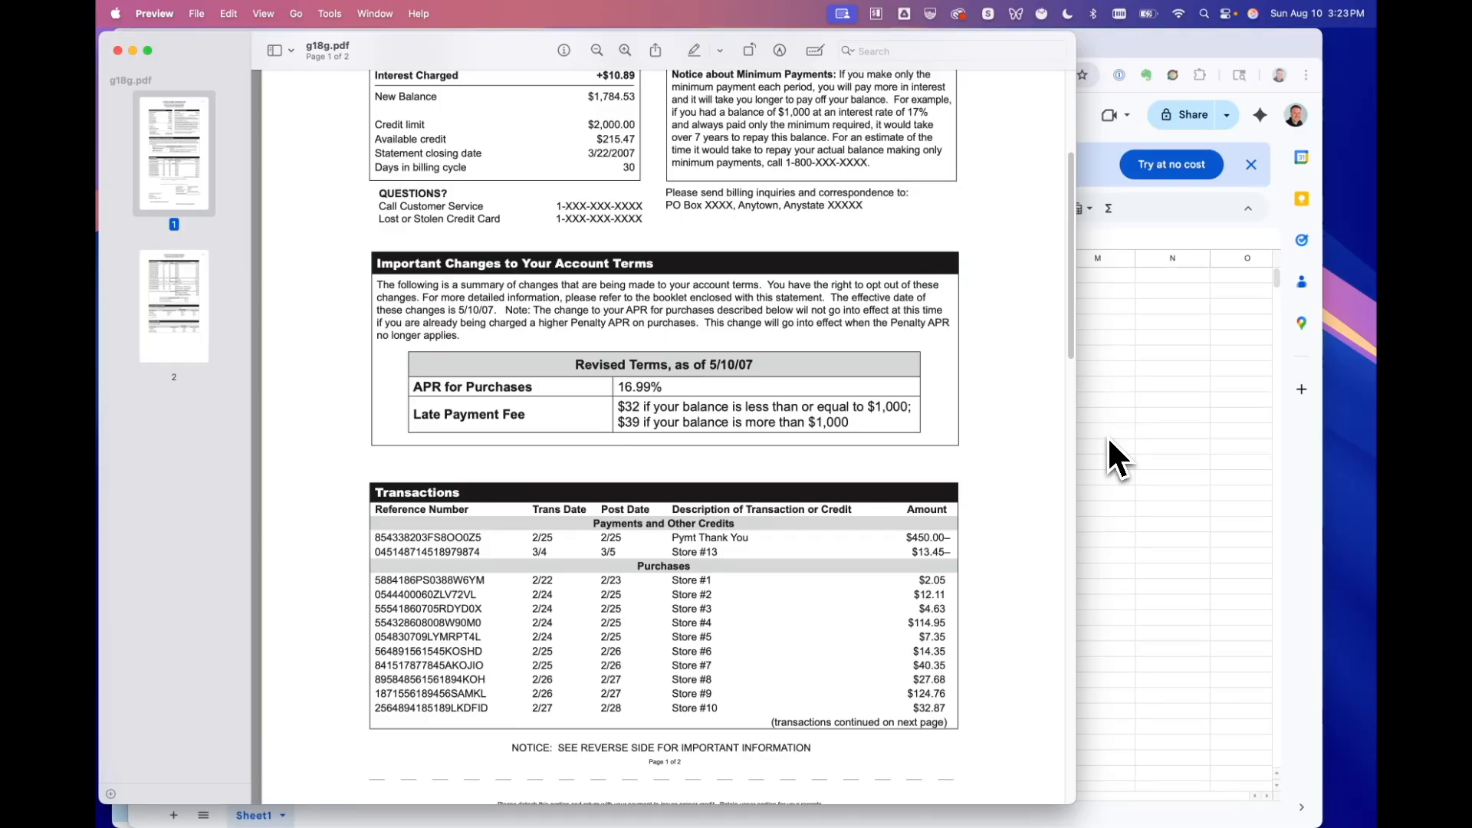
# Step: Return to the untitled Google Sheets spreadsheet and rename it as Transactions
pyautogui.click(1106, 439)
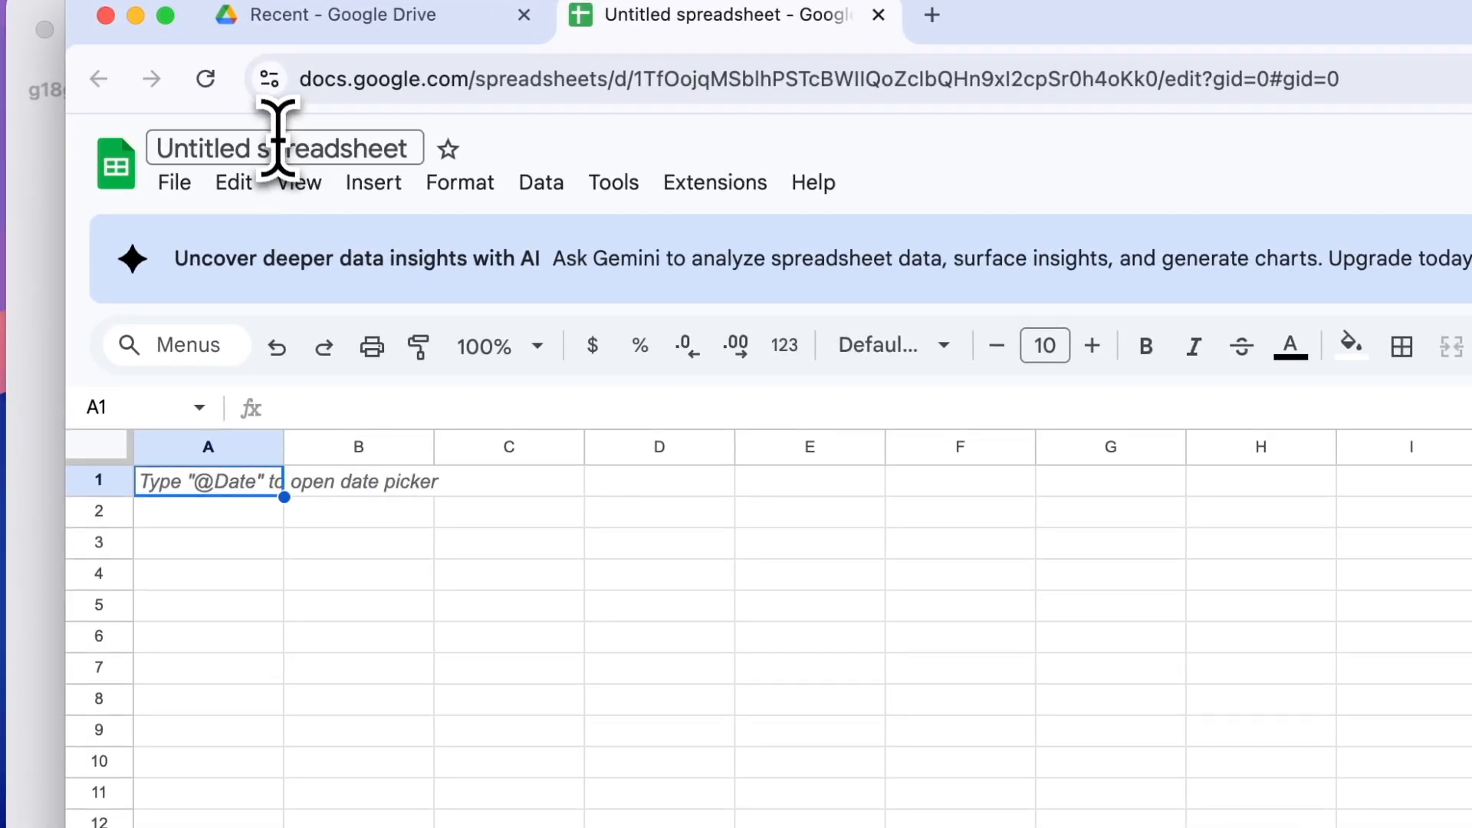
pyautogui.click(235, 109)
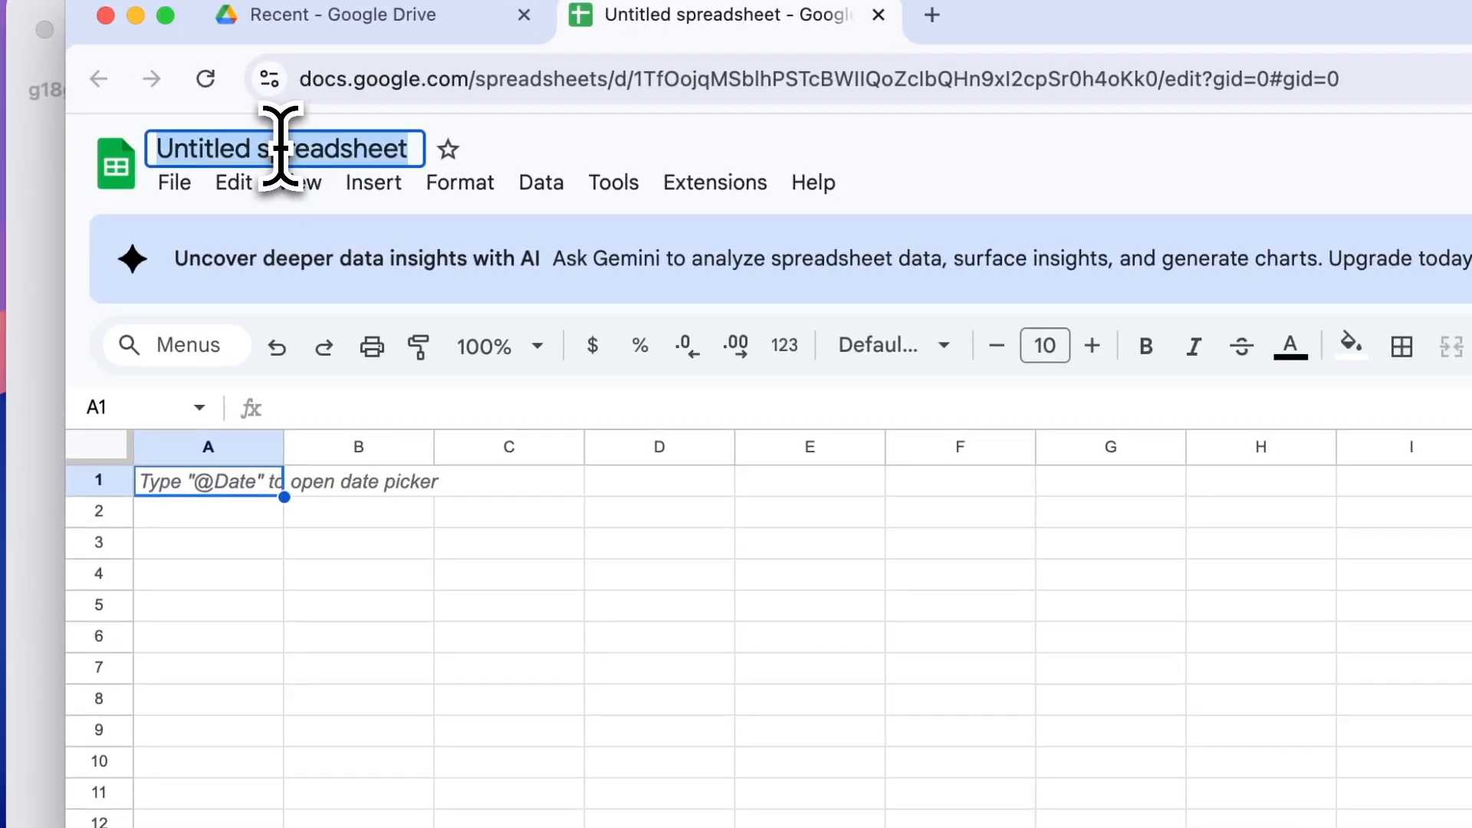
pyautogui.write('Transa')
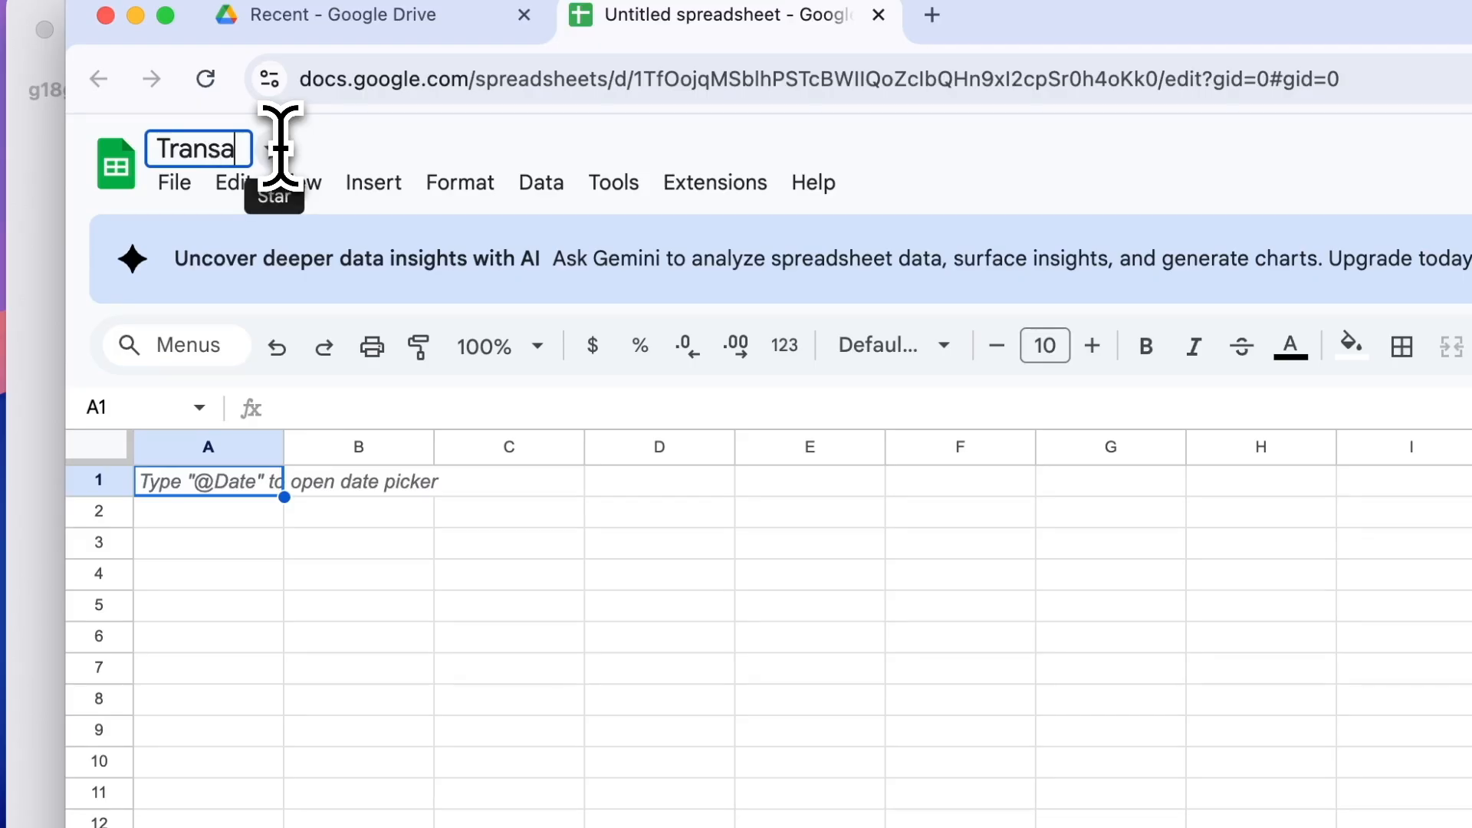
pyautogui.write('ctions')
pyautogui.press('Return')
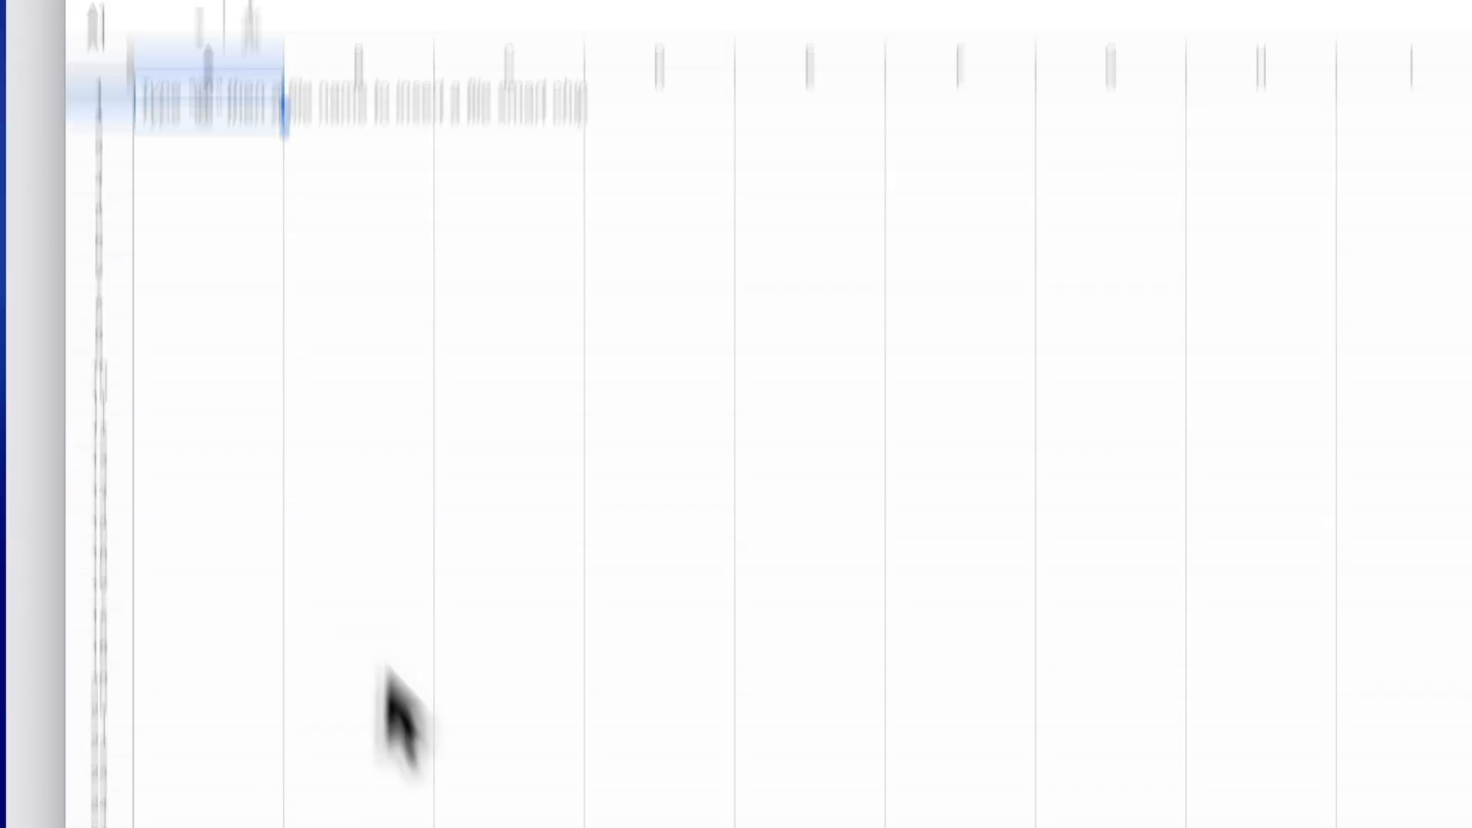
# Step: Rename the spreadsheet's first sheet as Statements
pyautogui.doubleClick(346, 807)
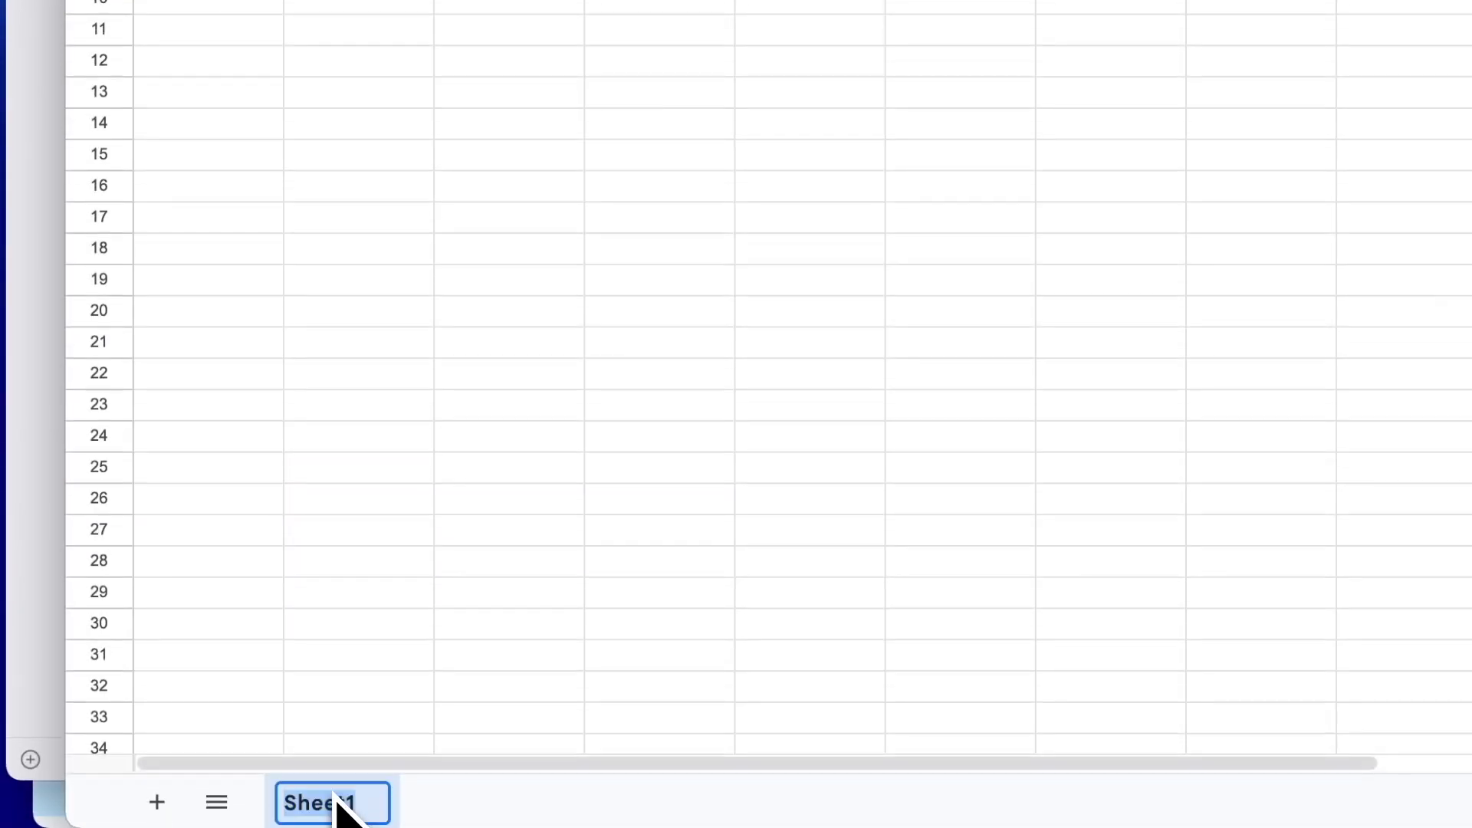
pyautogui.write('Docuu')
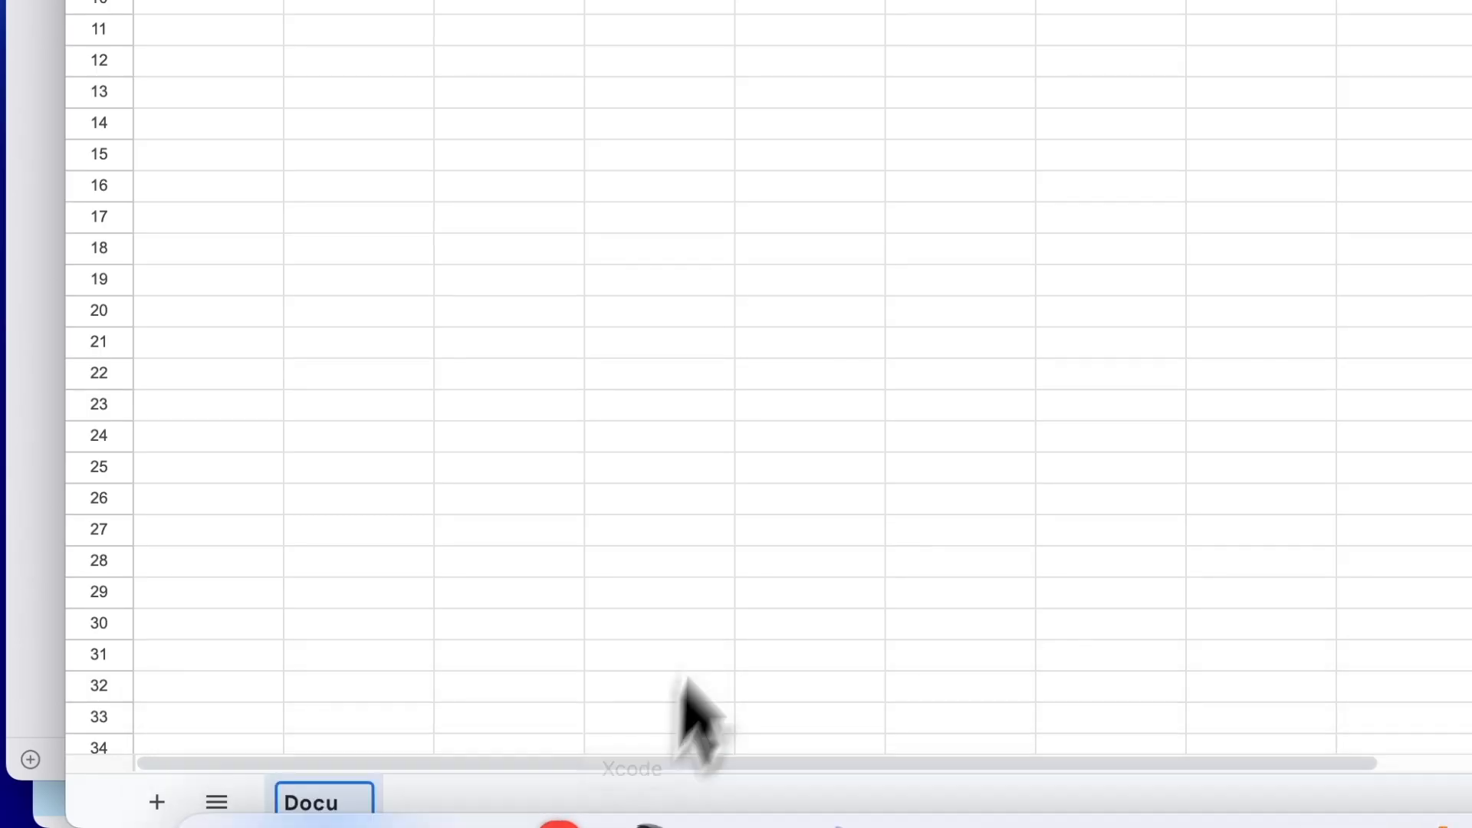
pyautogui.press('BackSpace')
pyautogui.press('BackSpace')
pyautogui.press('BackSpace')
pyautogui.press('BackSpace')
pyautogui.press('BackSpace')
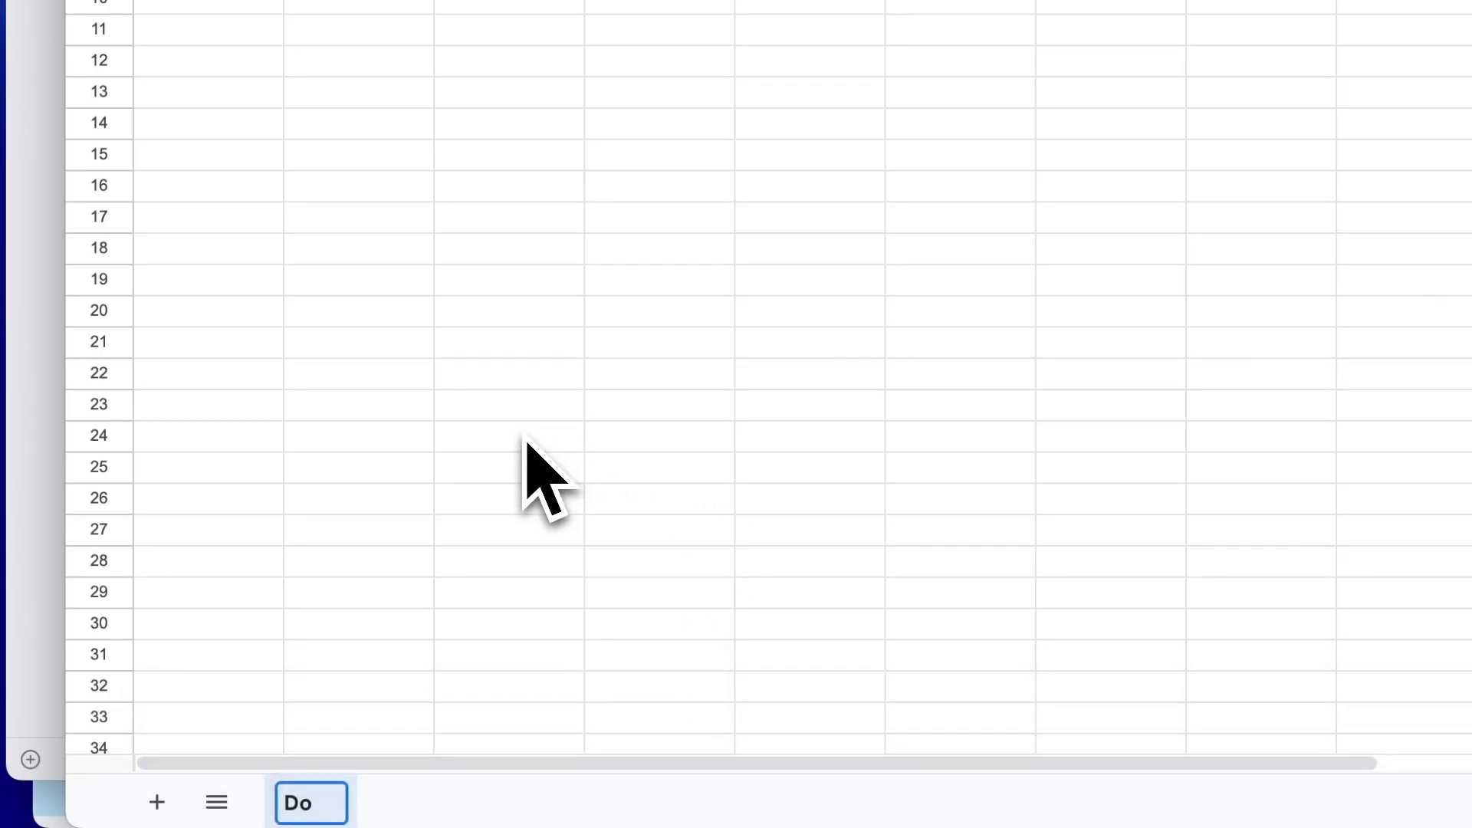
pyautogui.write('State')
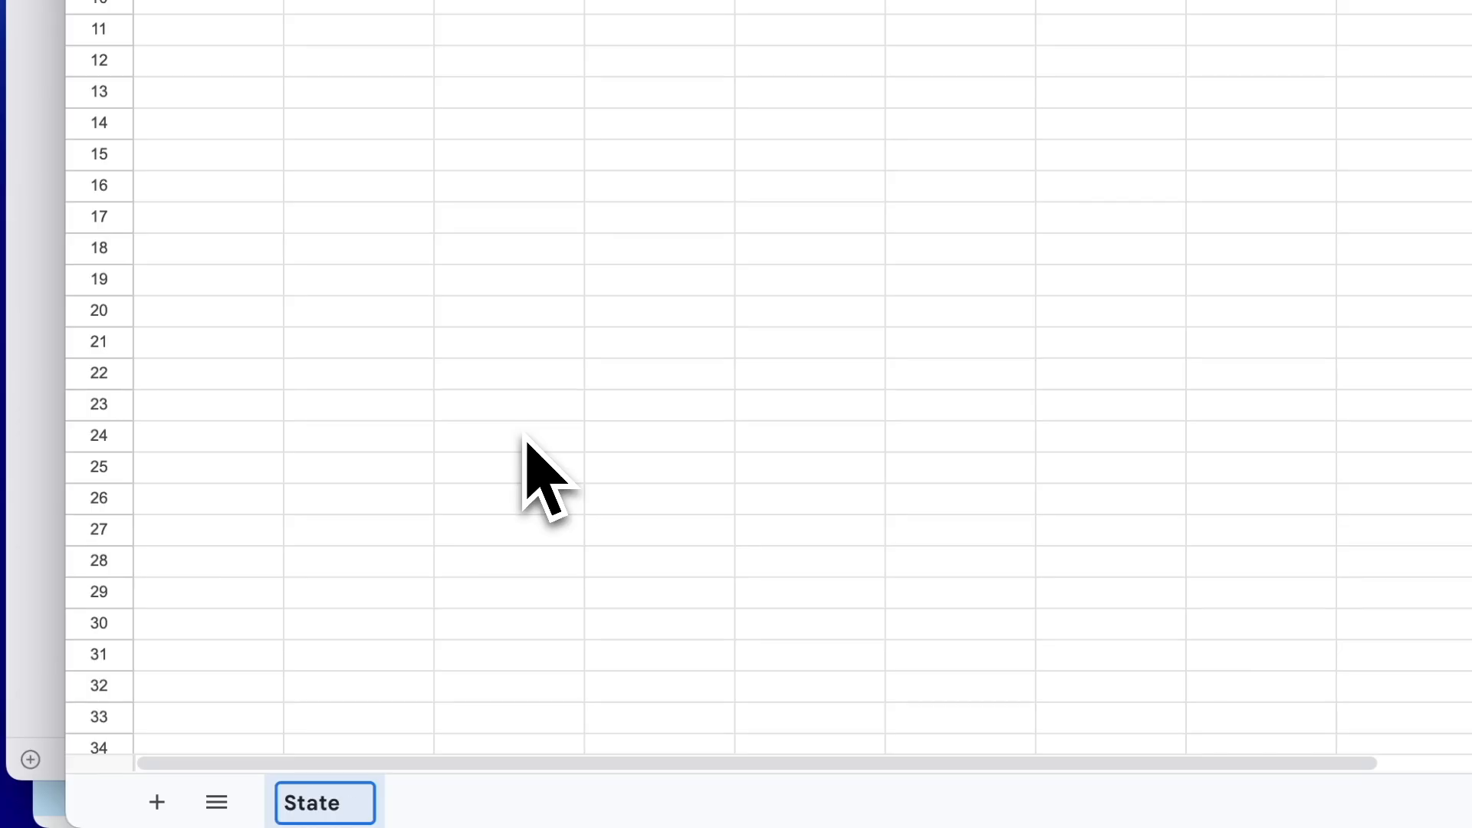
pyautogui.write('ments')
pyautogui.press('Return')
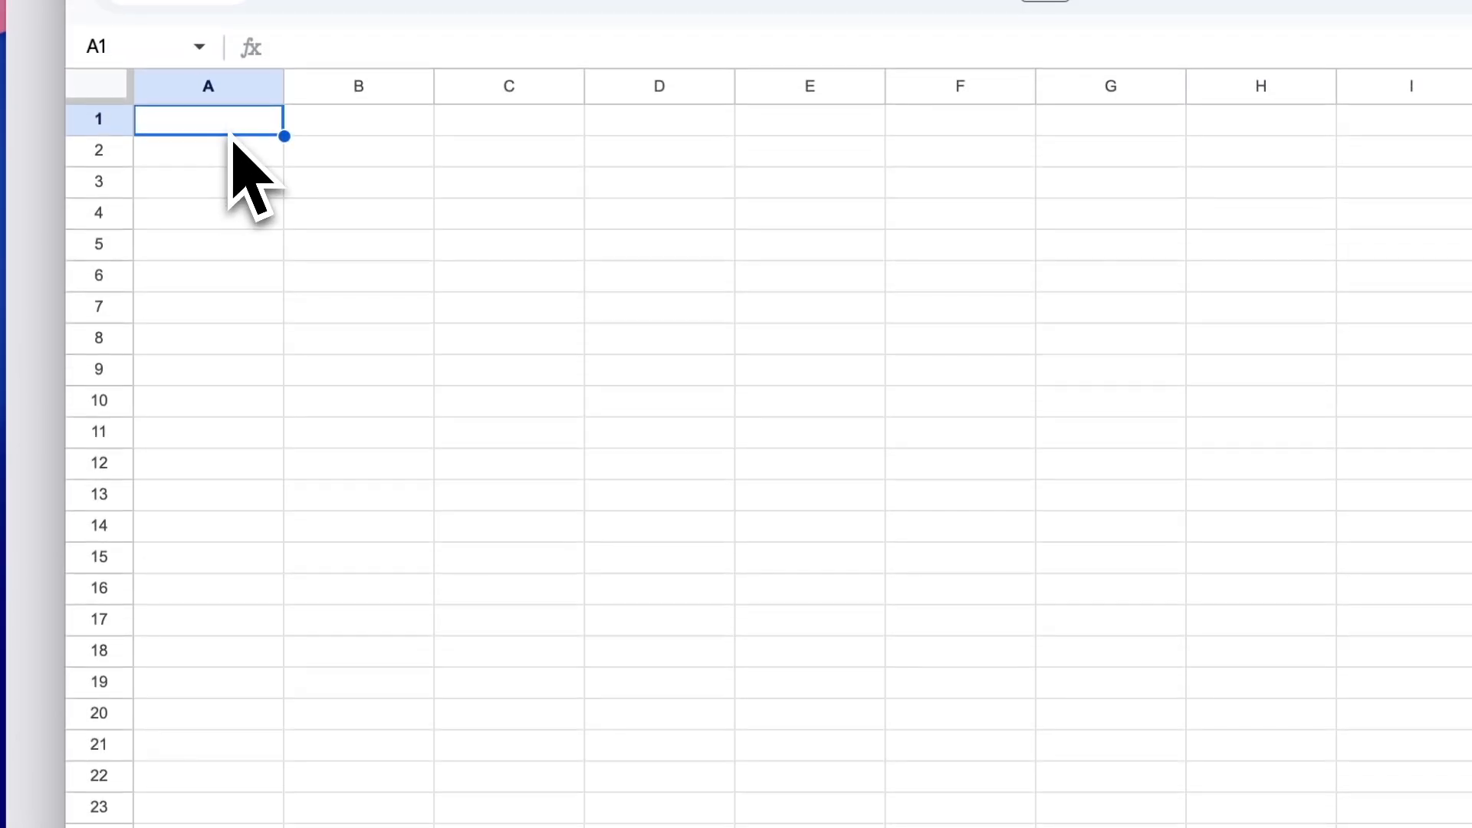
# Step: Enter the column headers ID in A1 and PDF in B1 of the Statements sheet
pyautogui.write('ID')
pyautogui.press('Tab')
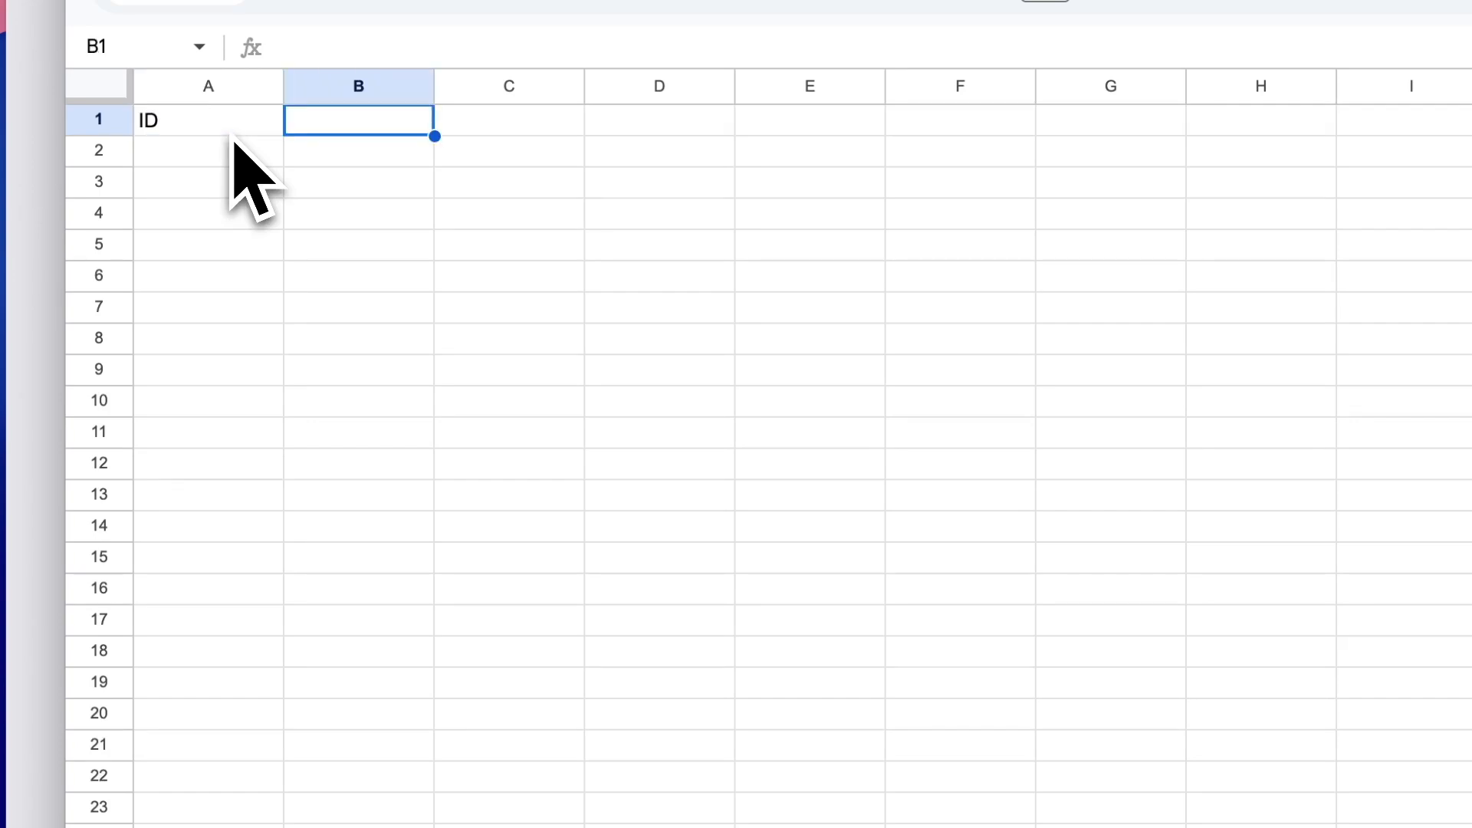
pyautogui.write('PDF')
pyautogui.press('Return')
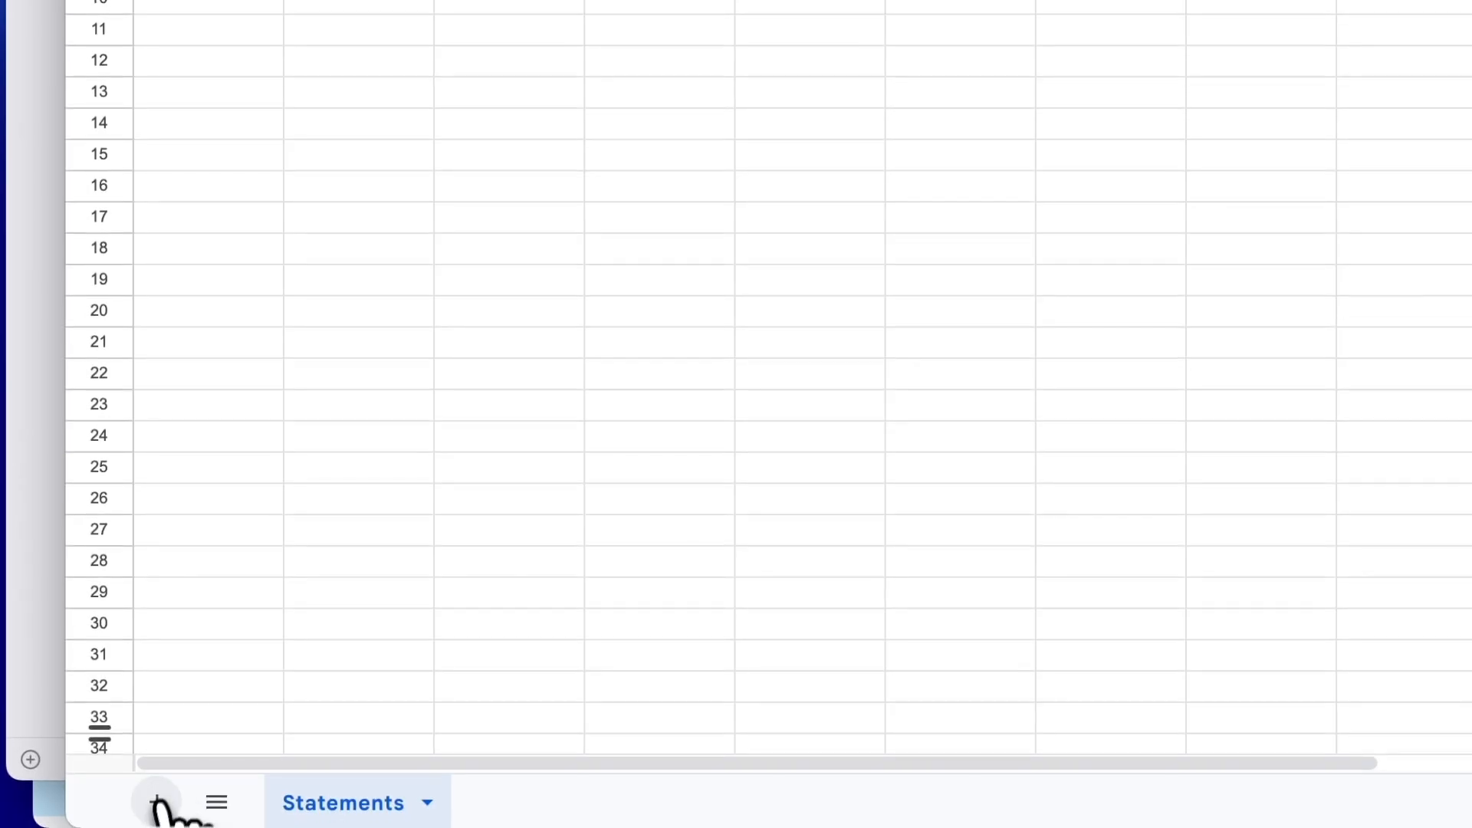
# Step: Add a second sheet to the spreadsheet and name it Transactions
pyautogui.click(153, 805)
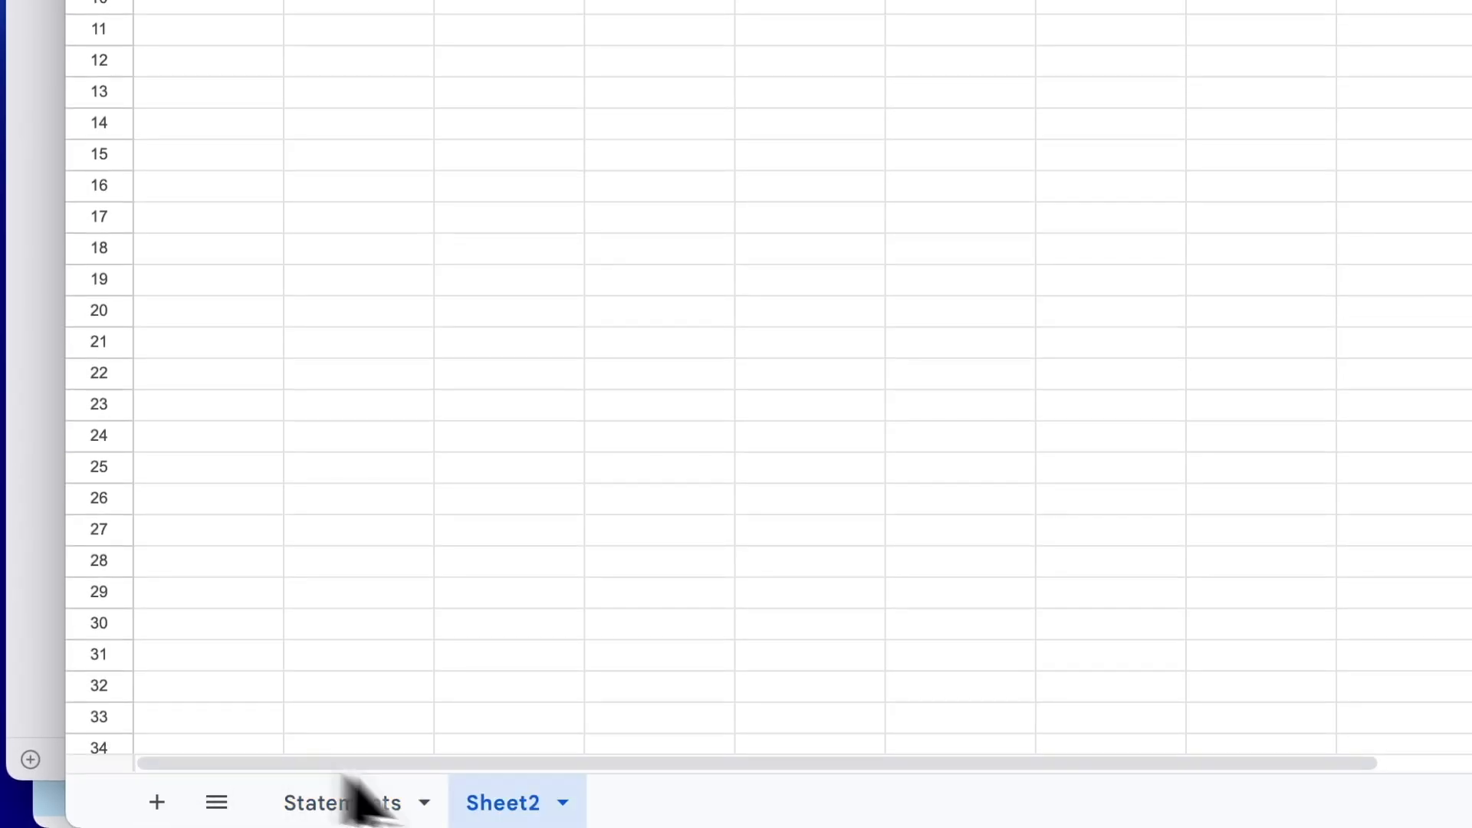
pyautogui.doubleClick(503, 809)
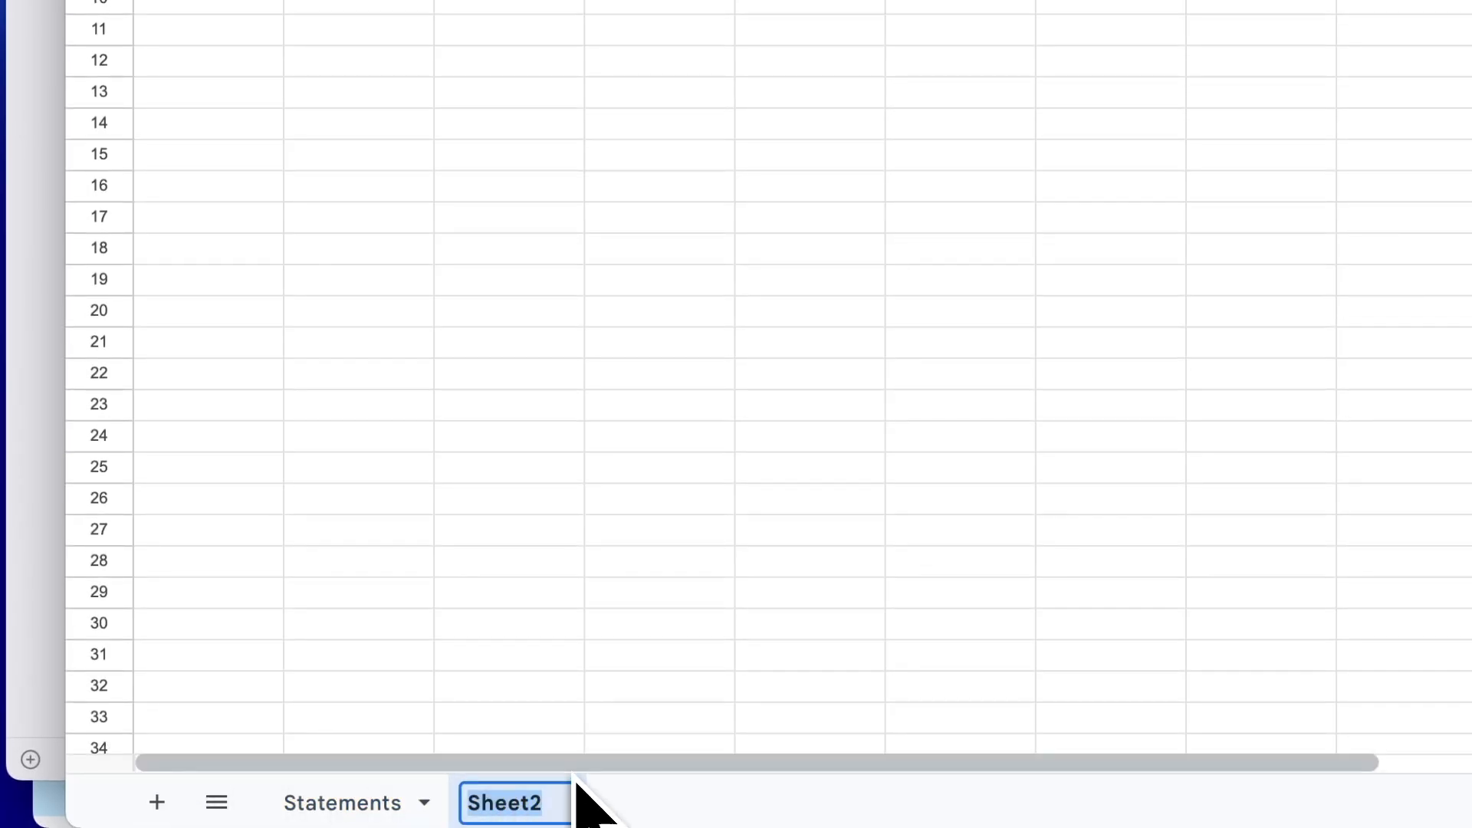
pyautogui.write('Transcat')
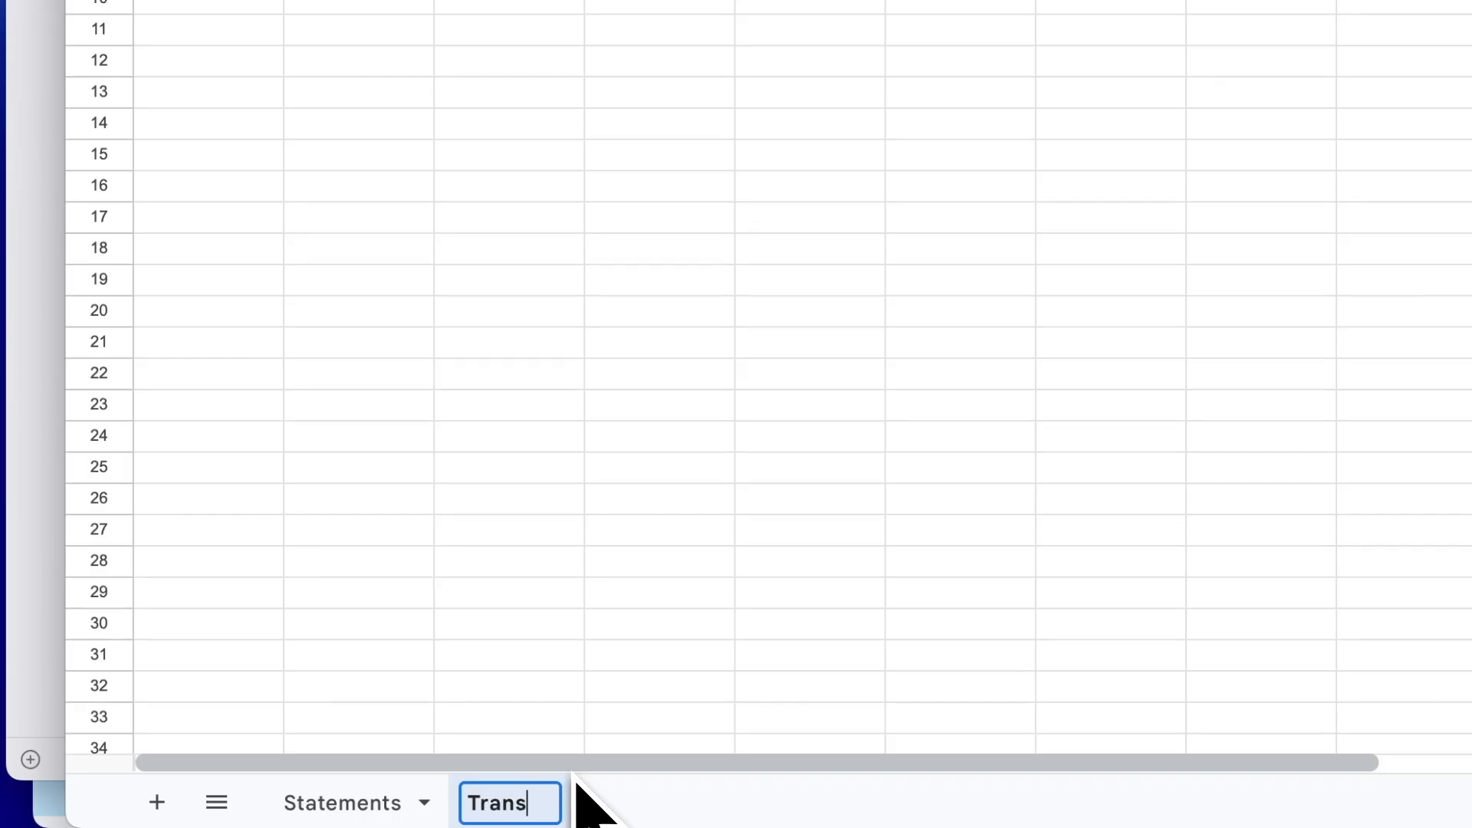
pyautogui.press('BackSpace')
pyautogui.press('BackSpace')
pyautogui.press('BackSpace')
pyautogui.write('actions')
pyautogui.press('Return')
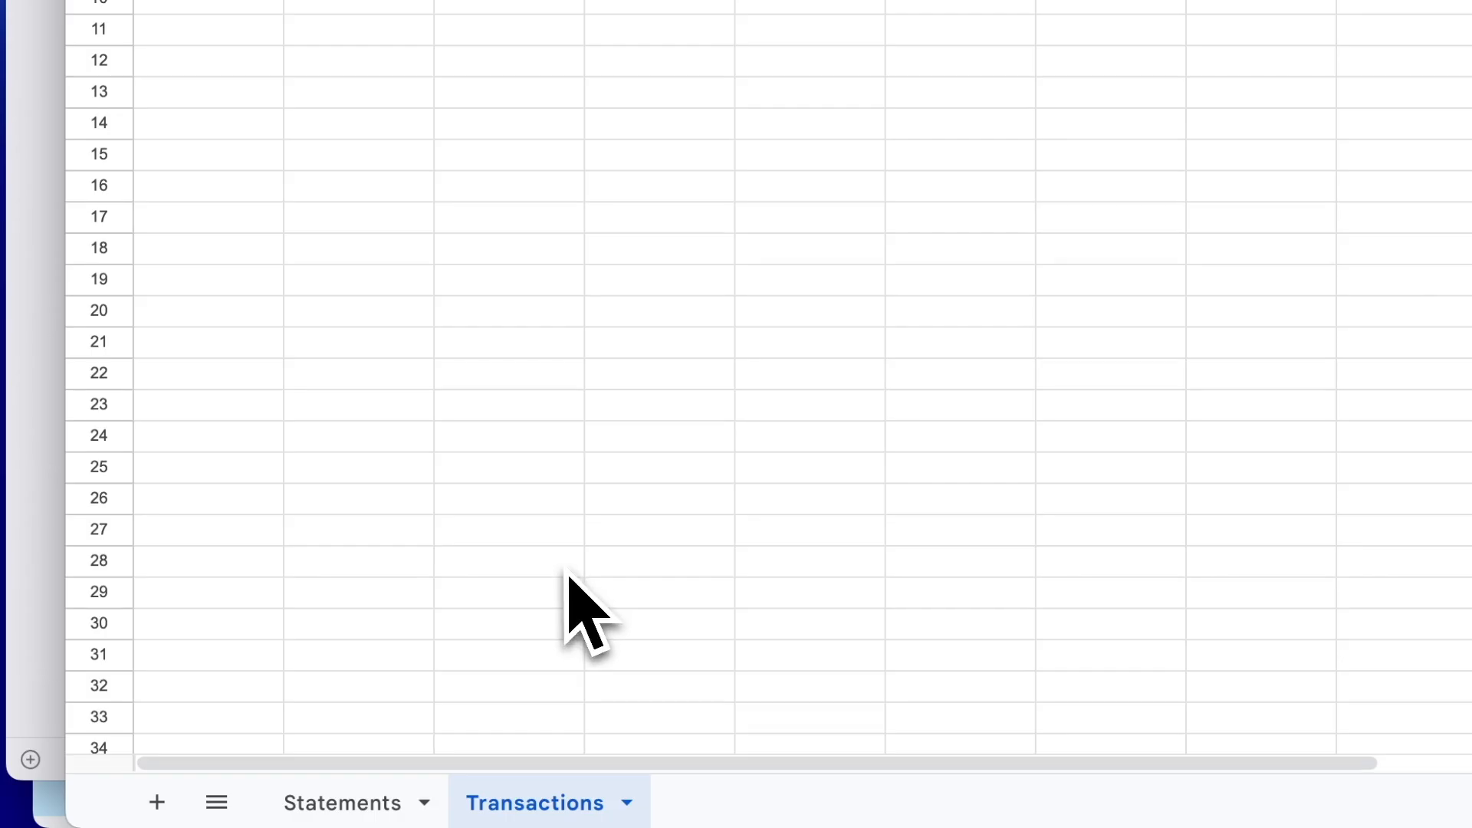
# Step: Check the transaction table's headings in the PDF in Preview and enter Reference Number in A1 of the Transactions sheet in Google Sheets
pyautogui.press('super+Tab')
pyautogui.press('super+Tab')
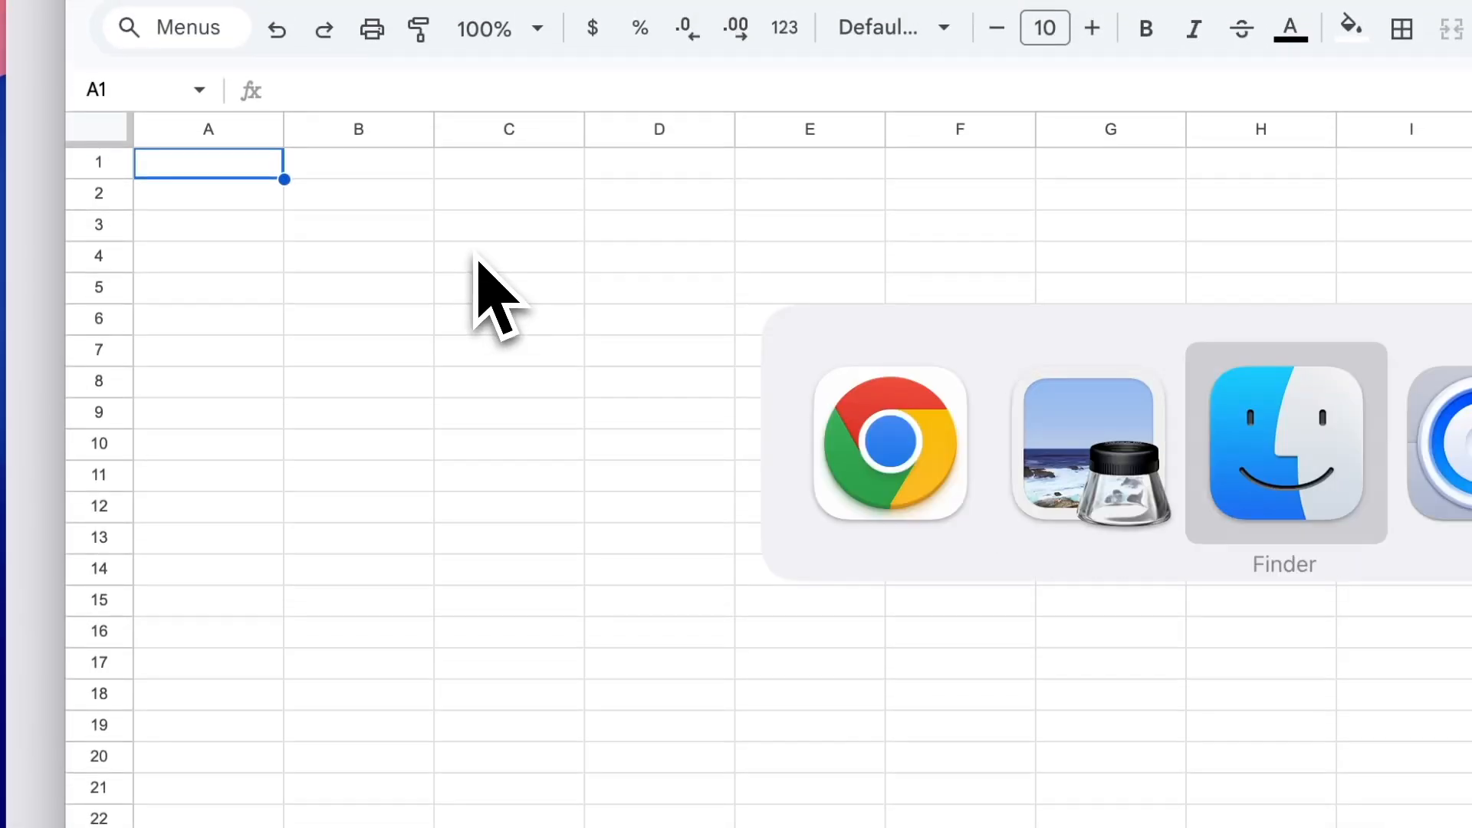
pyautogui.press('super+shift+Tab')
pyautogui.scroll(4, 571, 468)
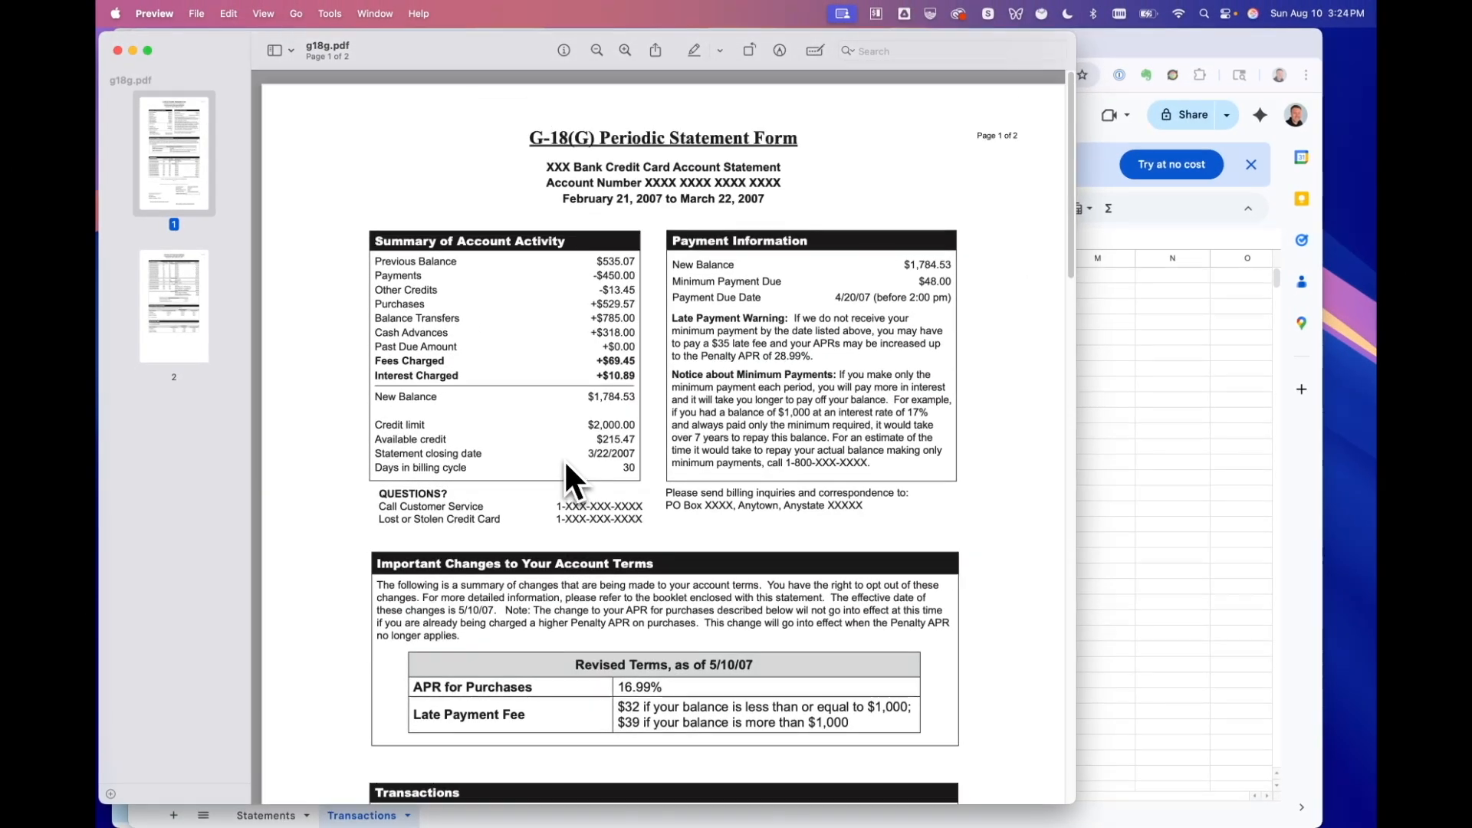
pyautogui.scroll(-6, 532, 434)
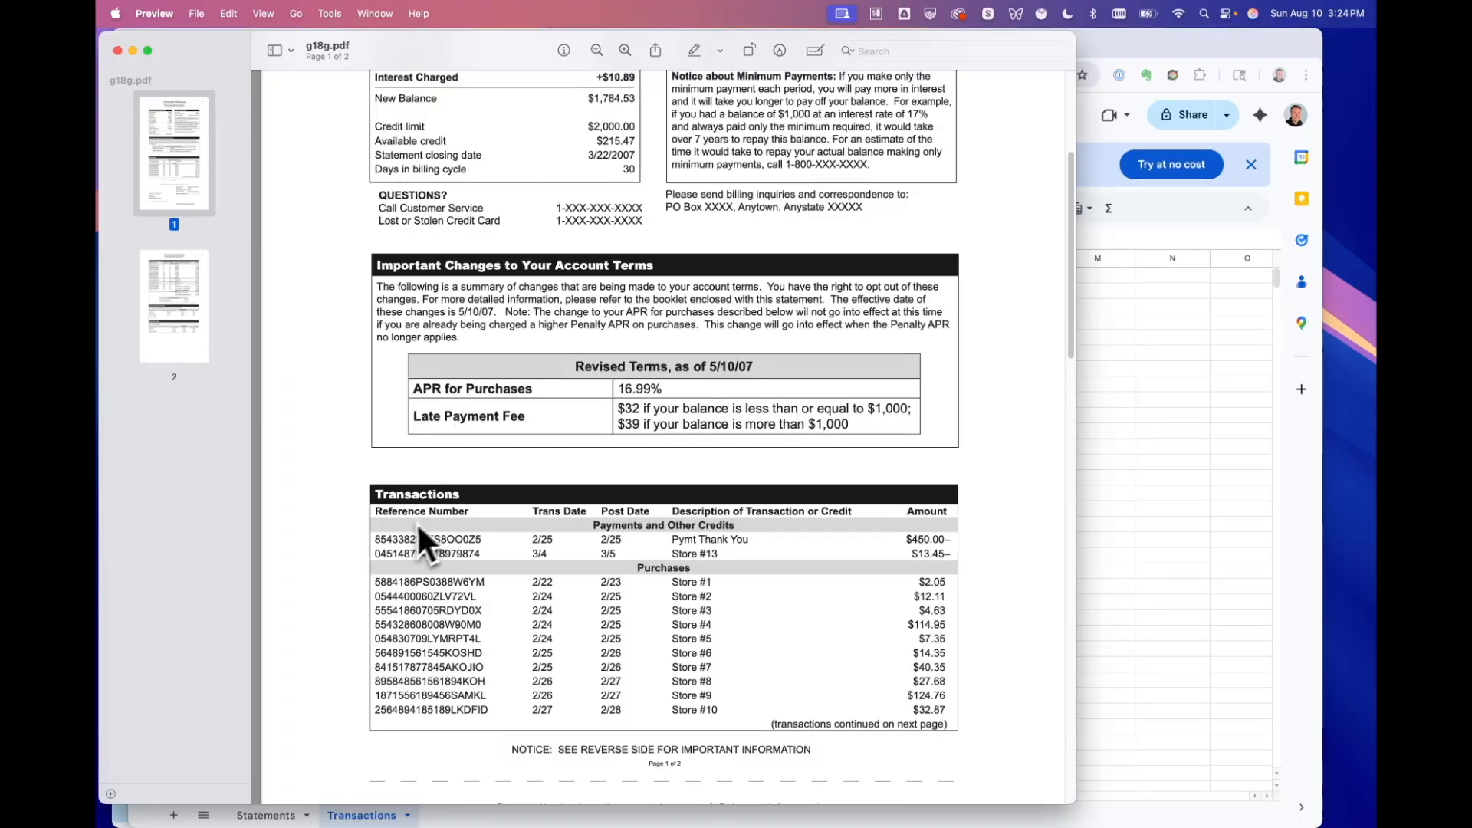
pyautogui.press('super+Tab')
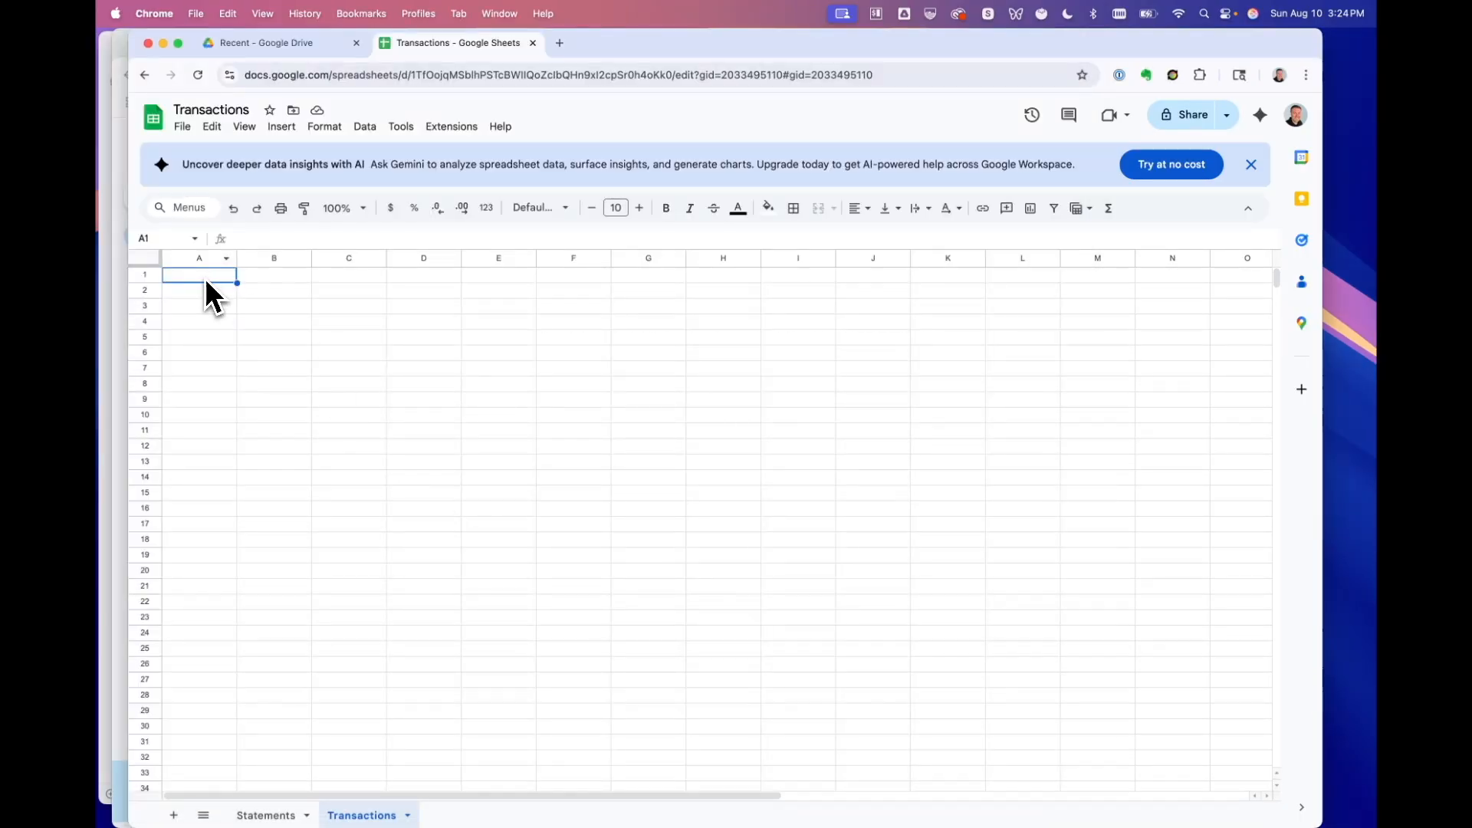
pyautogui.write('Rer')
pyautogui.write('efe')
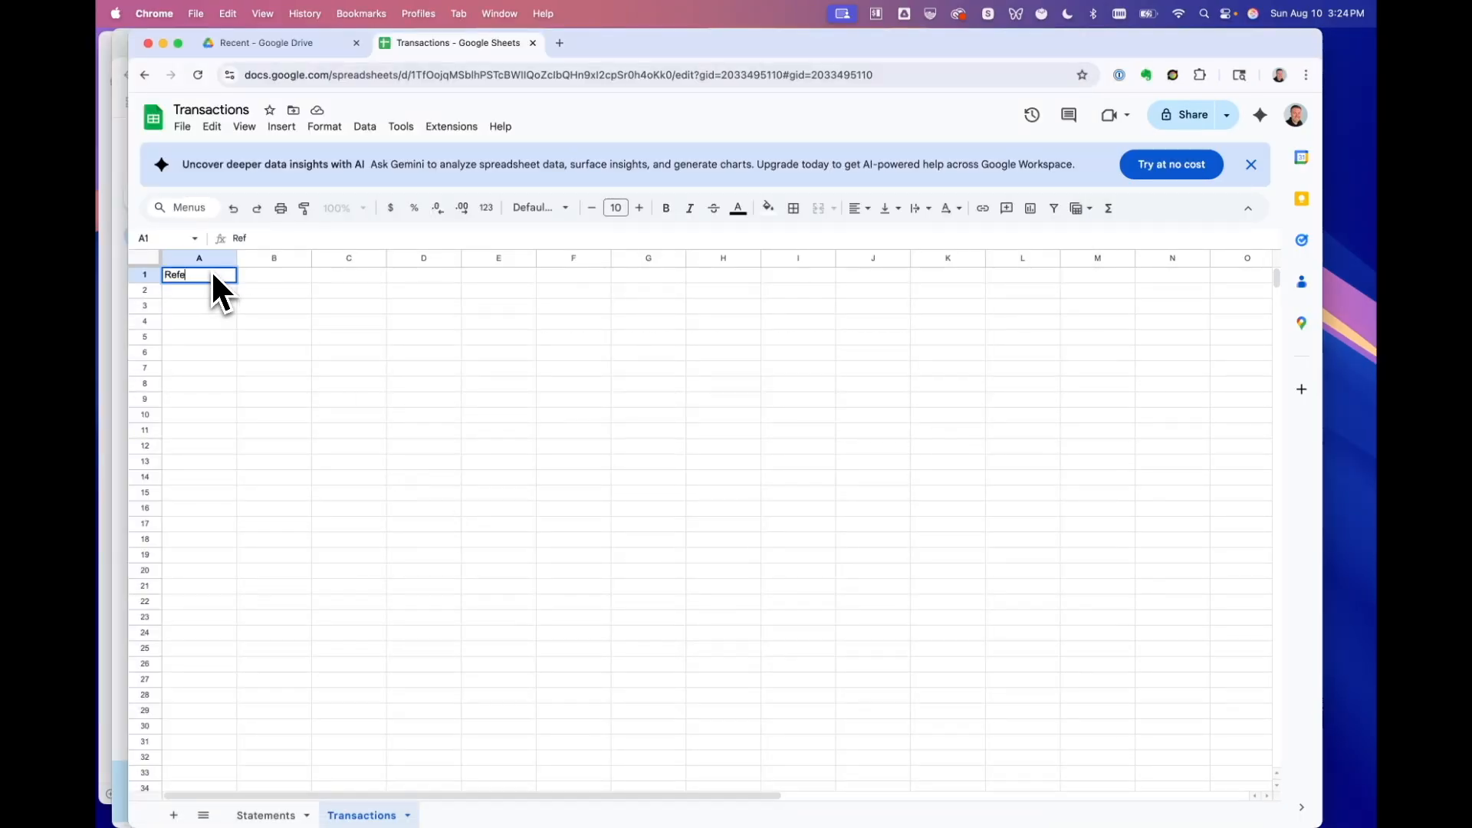
pyautogui.write('rence Numb')
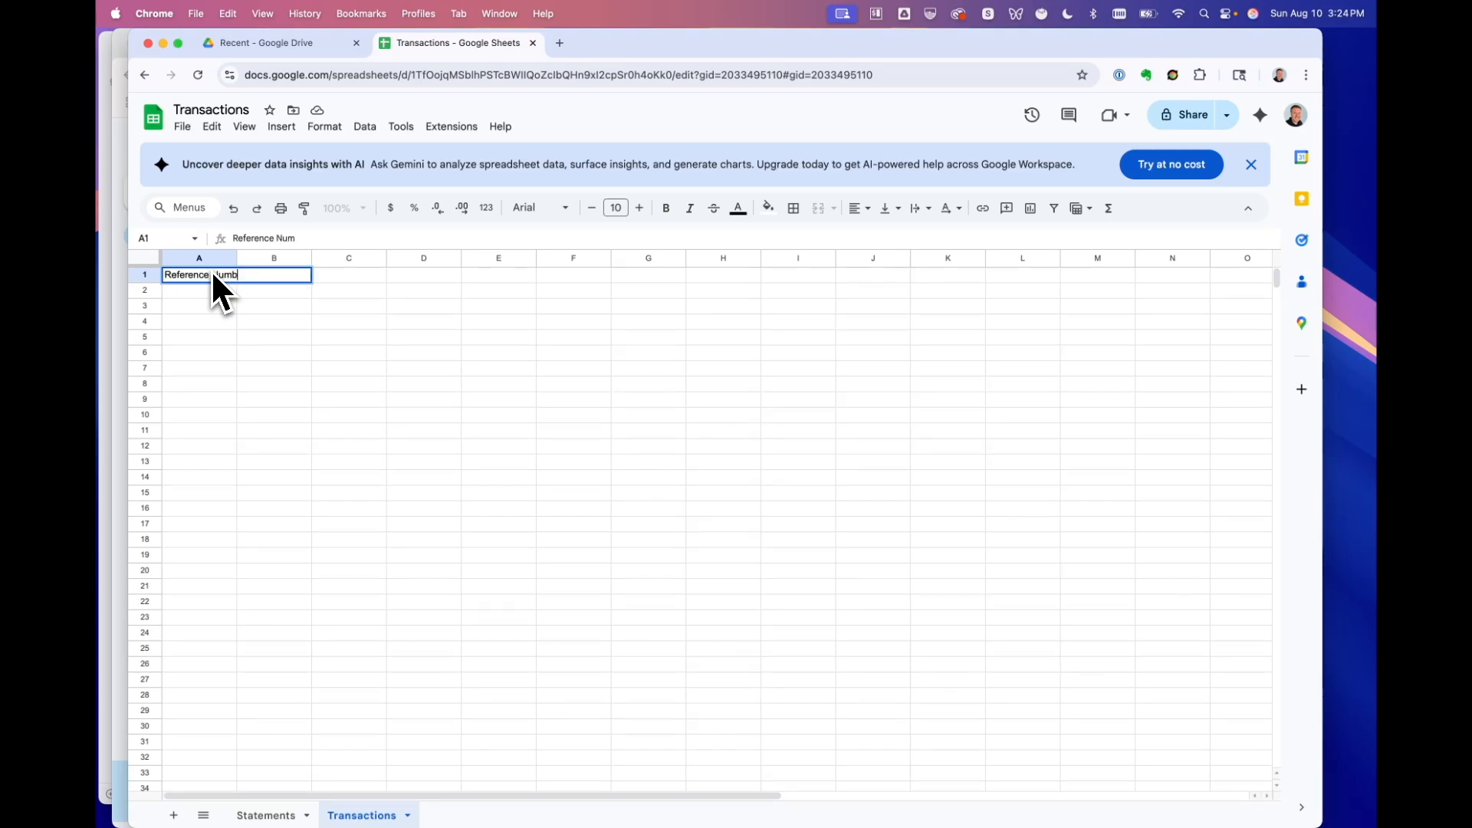
pyautogui.write('er')
pyautogui.press('Tab')
# Step: Check the PDF's transaction headings in Preview and enter Transaction Date in B1 and Post Date in C1 of the Transactions sheet in Google Sheets
pyautogui.press('super+Tab')
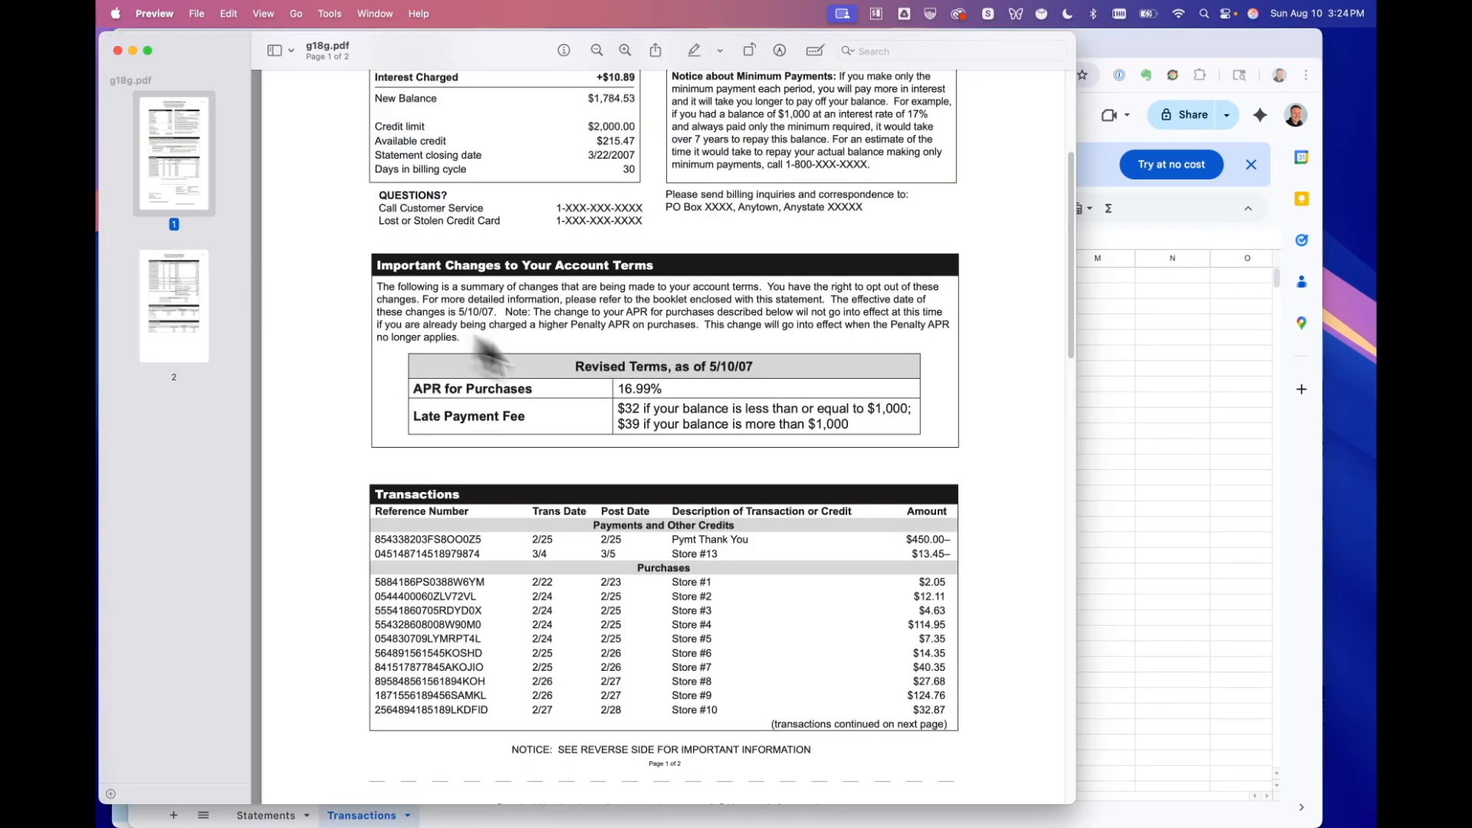
pyautogui.press('super+Tab')
pyautogui.write('Trans')
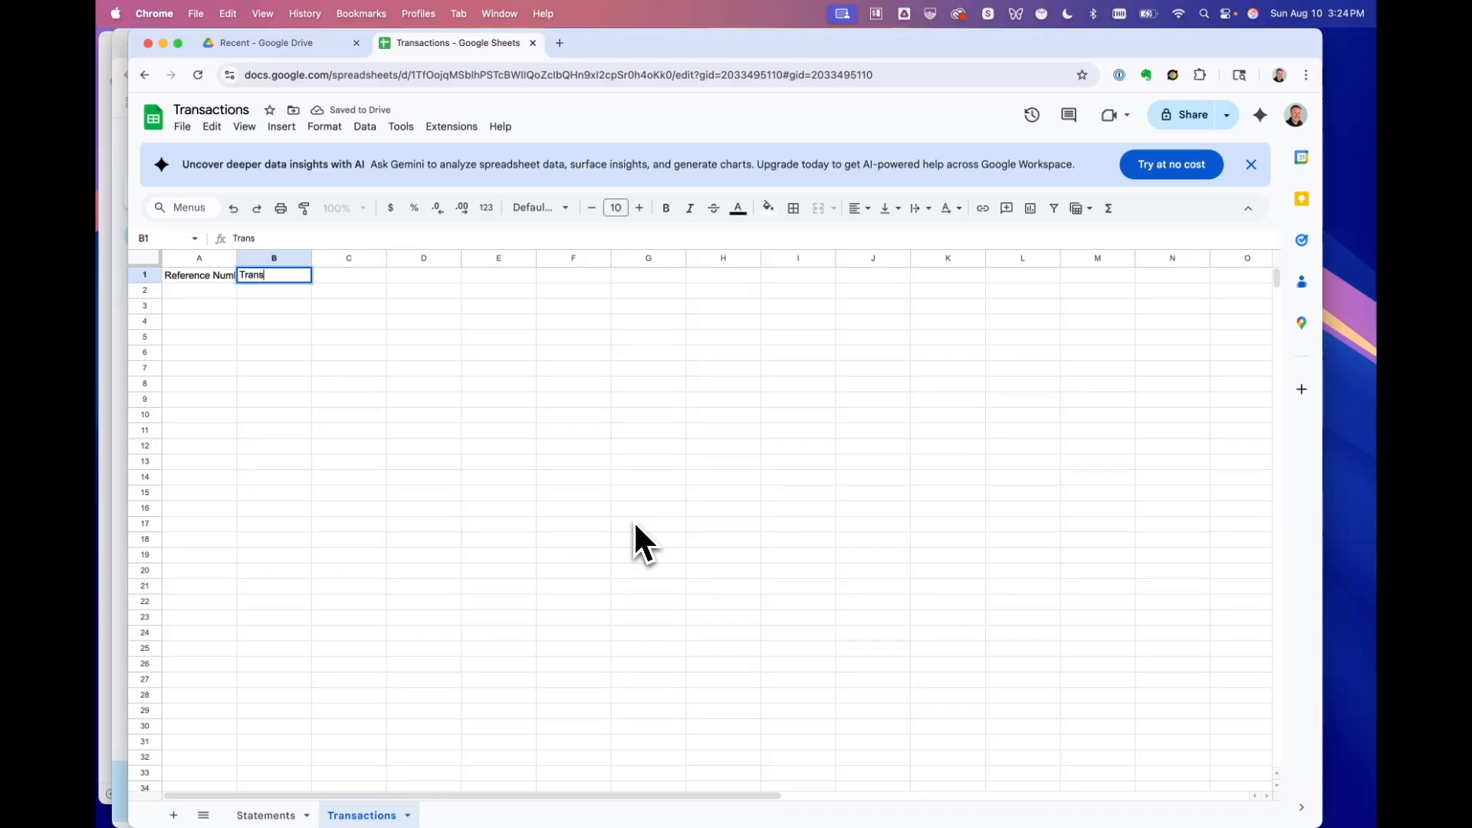
pyautogui.write('action Date')
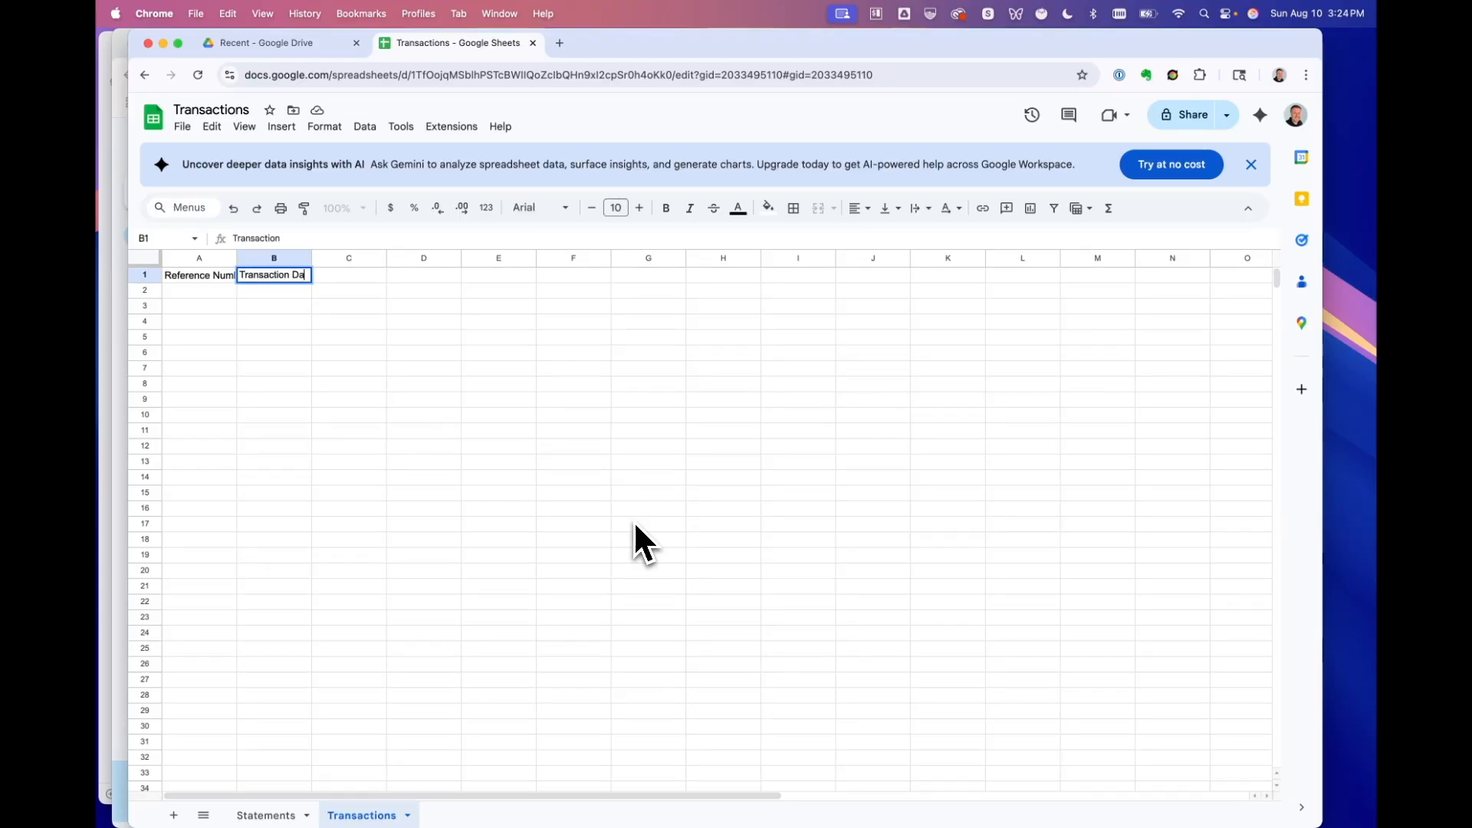
pyautogui.press('Tab')
pyautogui.press('Tab')
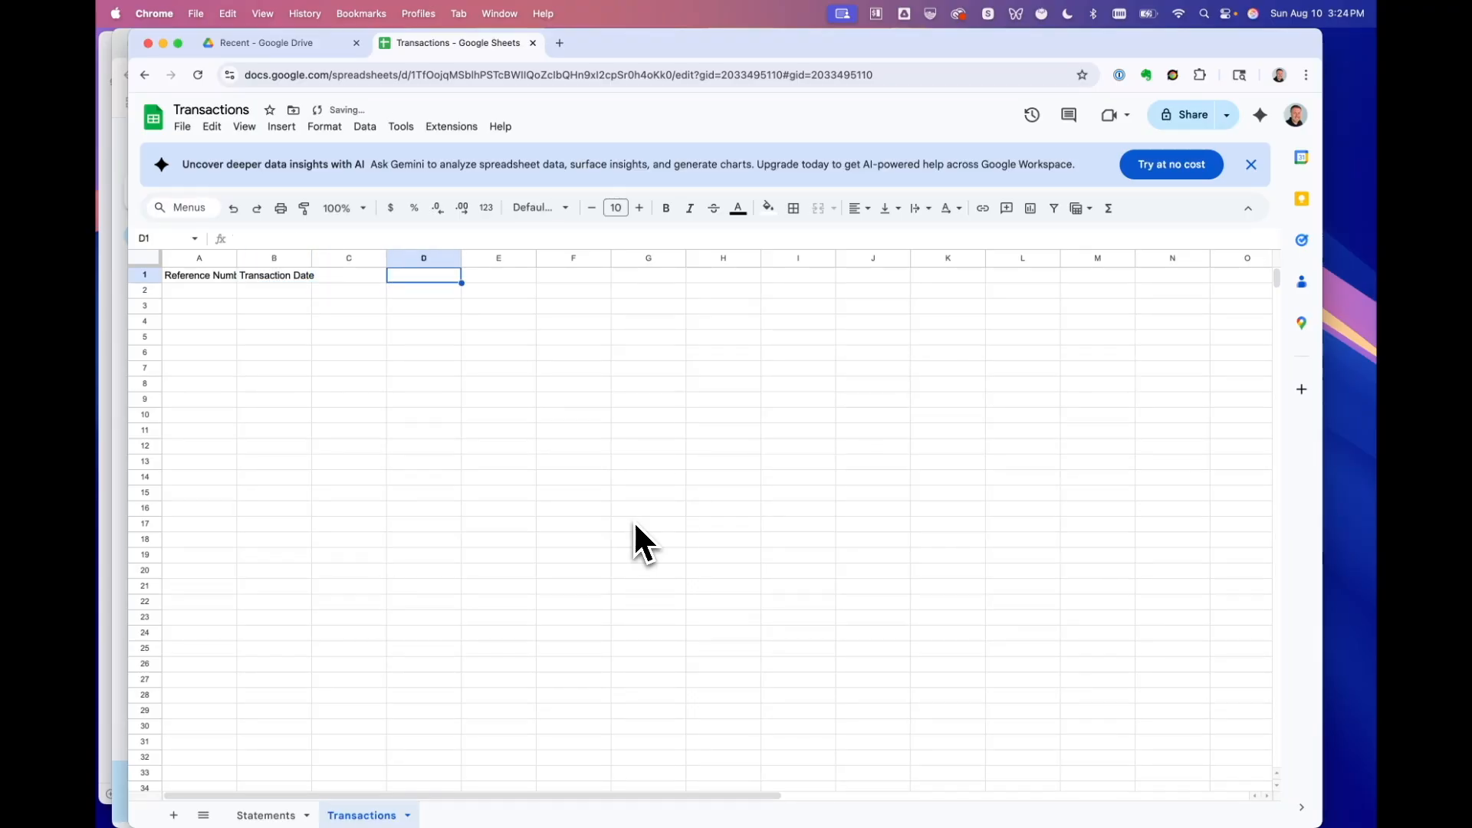
pyautogui.press('Left')
pyautogui.press('super+Tab')
pyautogui.press('super+Tab')
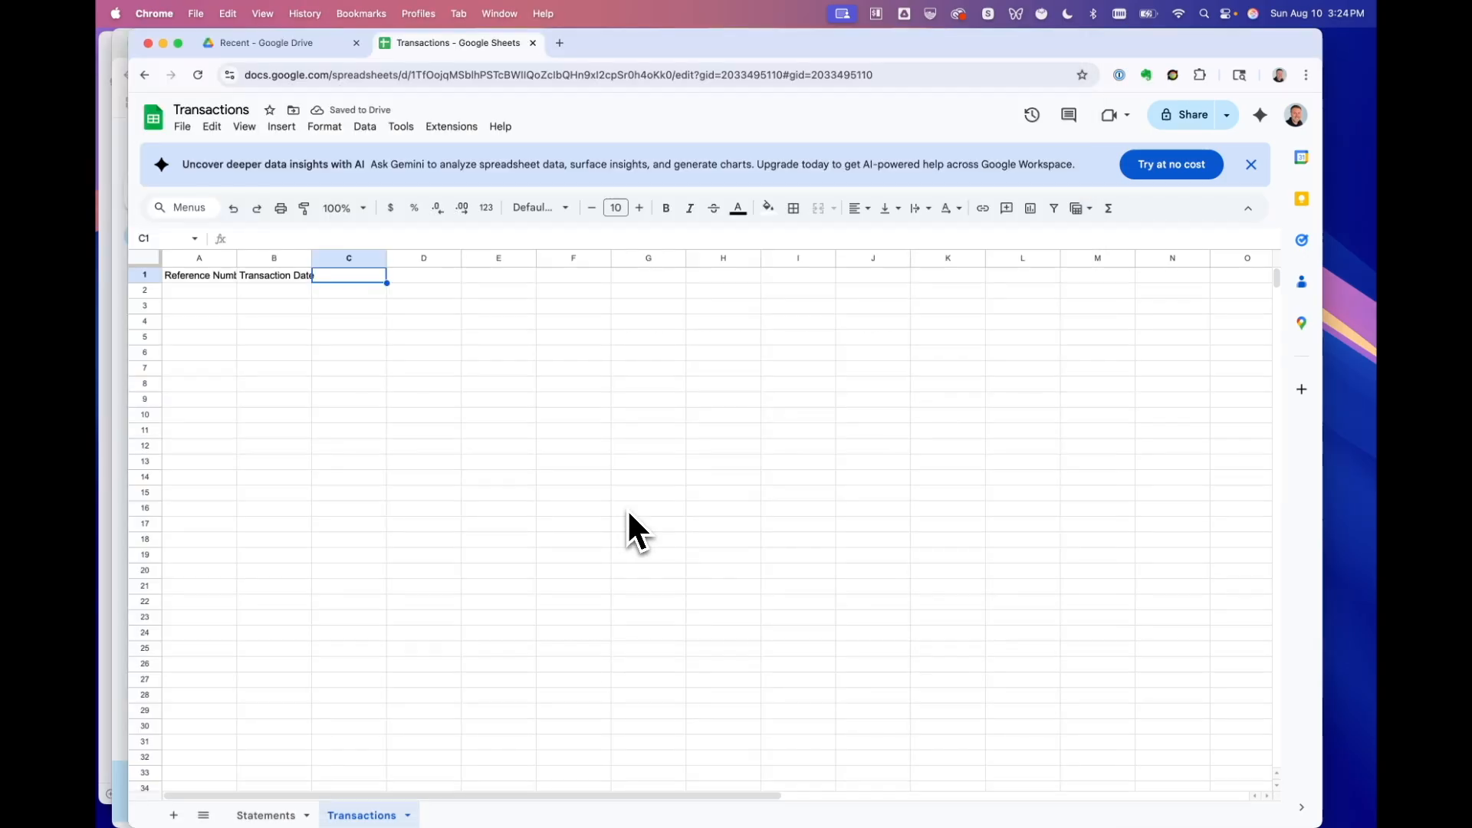
pyautogui.write('Post Date')
pyautogui.press('Tab')
# Step: Compare against the PDF's headings in Preview and enter Description in D1 and Amount in E1 of the Transactions sheet in Google Sheets
pyautogui.press('super+Tab')
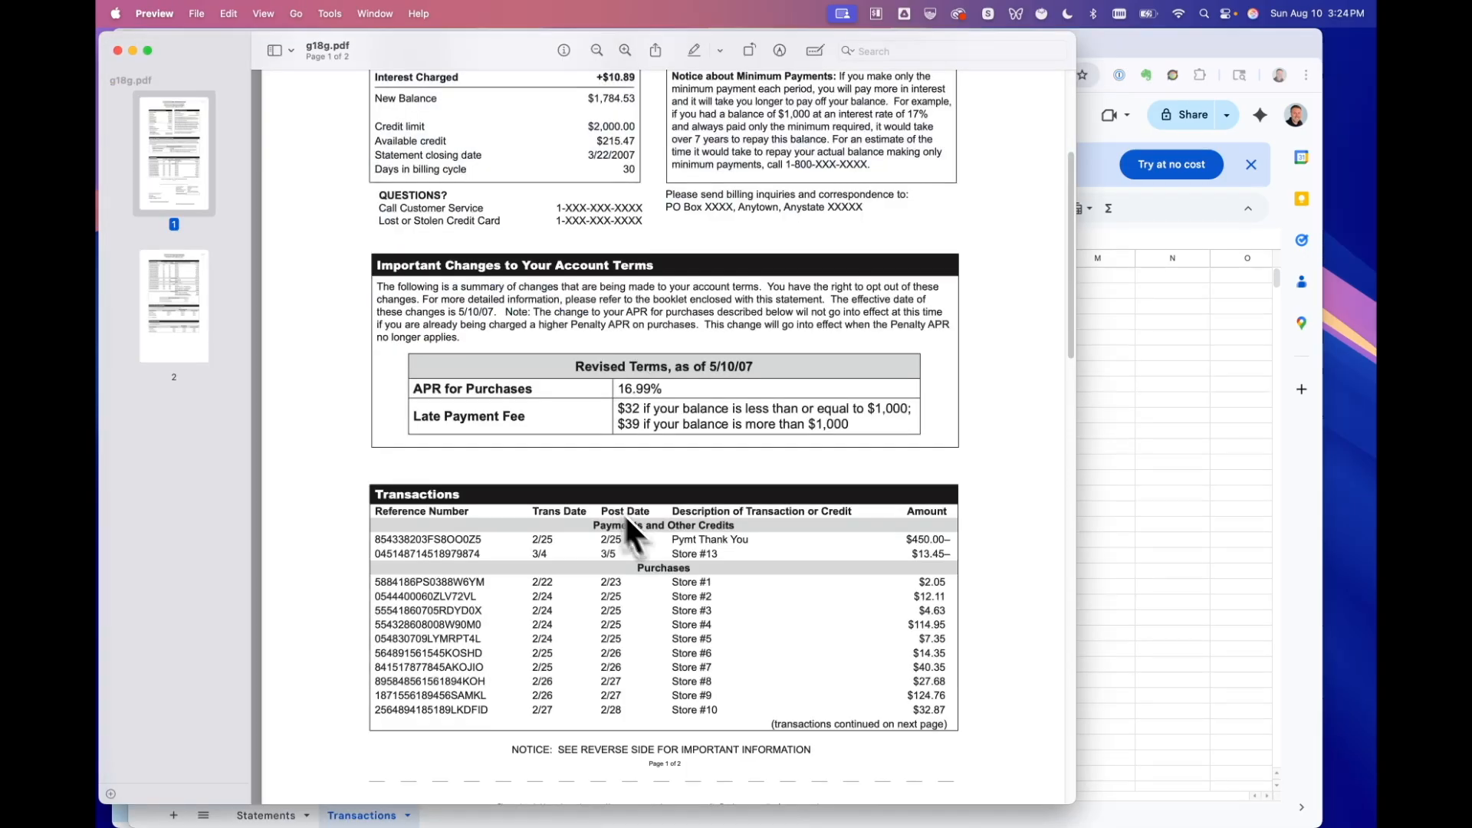
pyautogui.press('super+Tab')
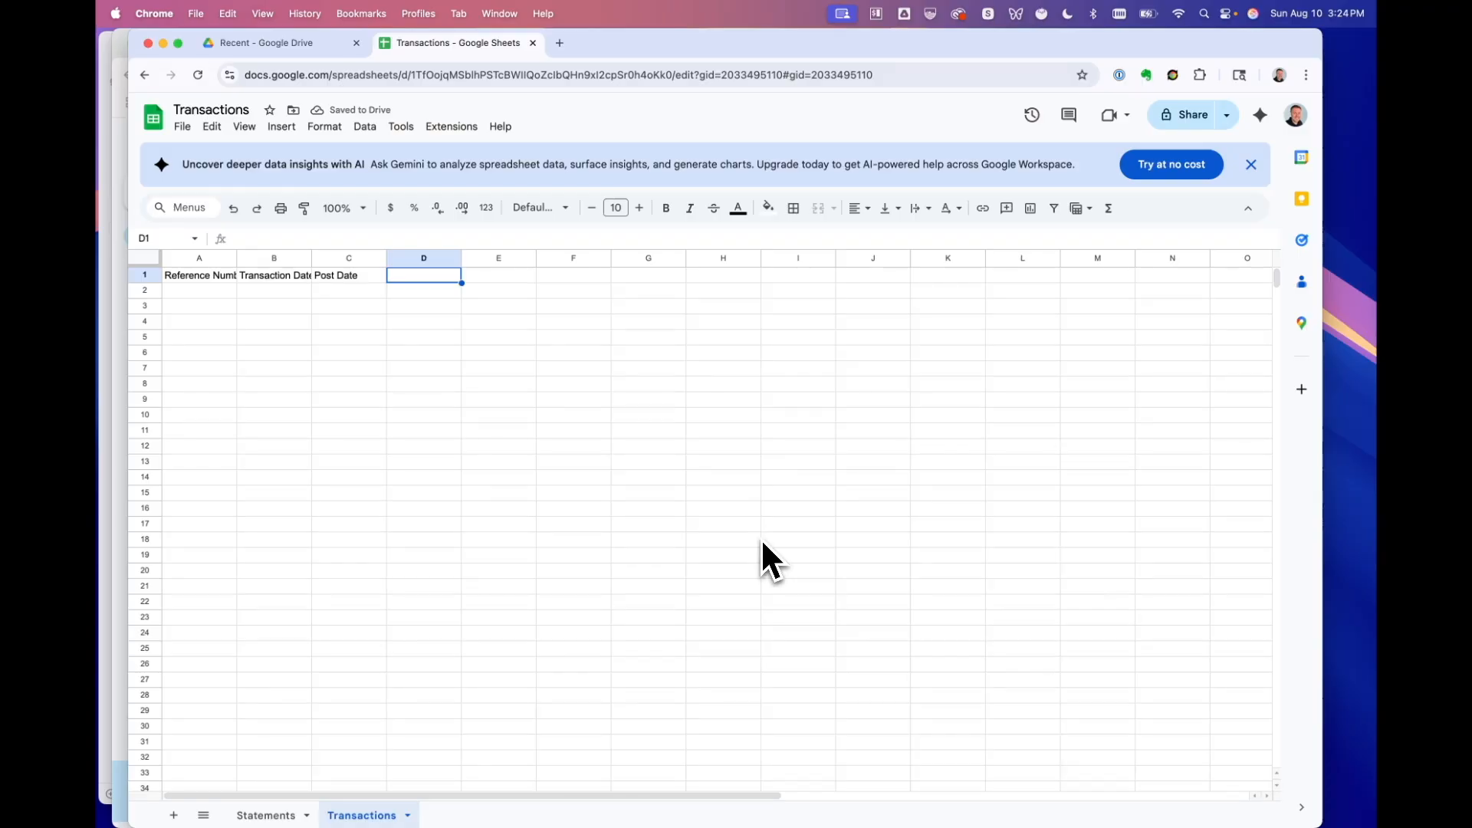
pyautogui.write('Description')
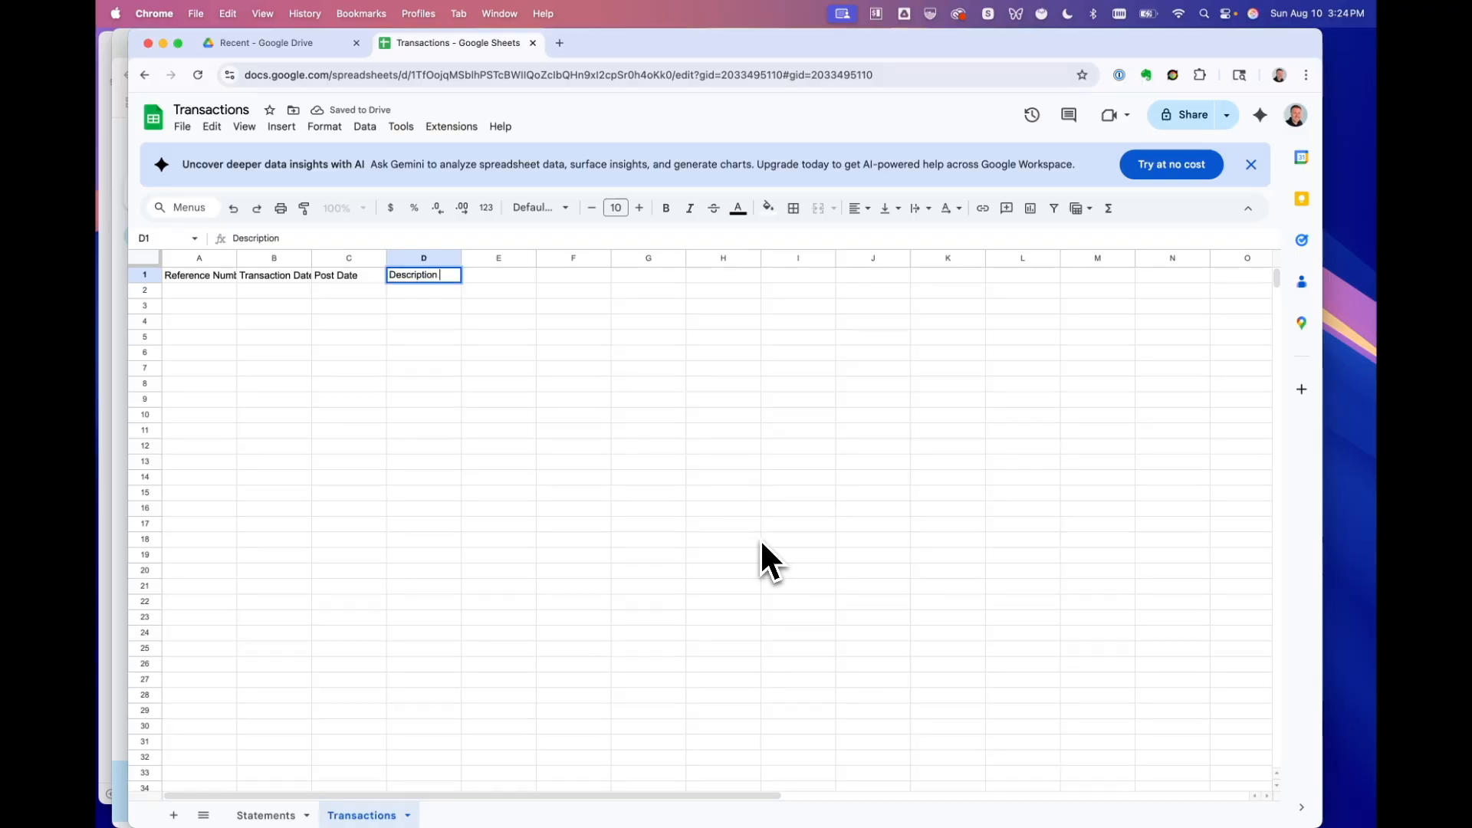
pyautogui.press('Tab')
pyautogui.press('super+Tab')
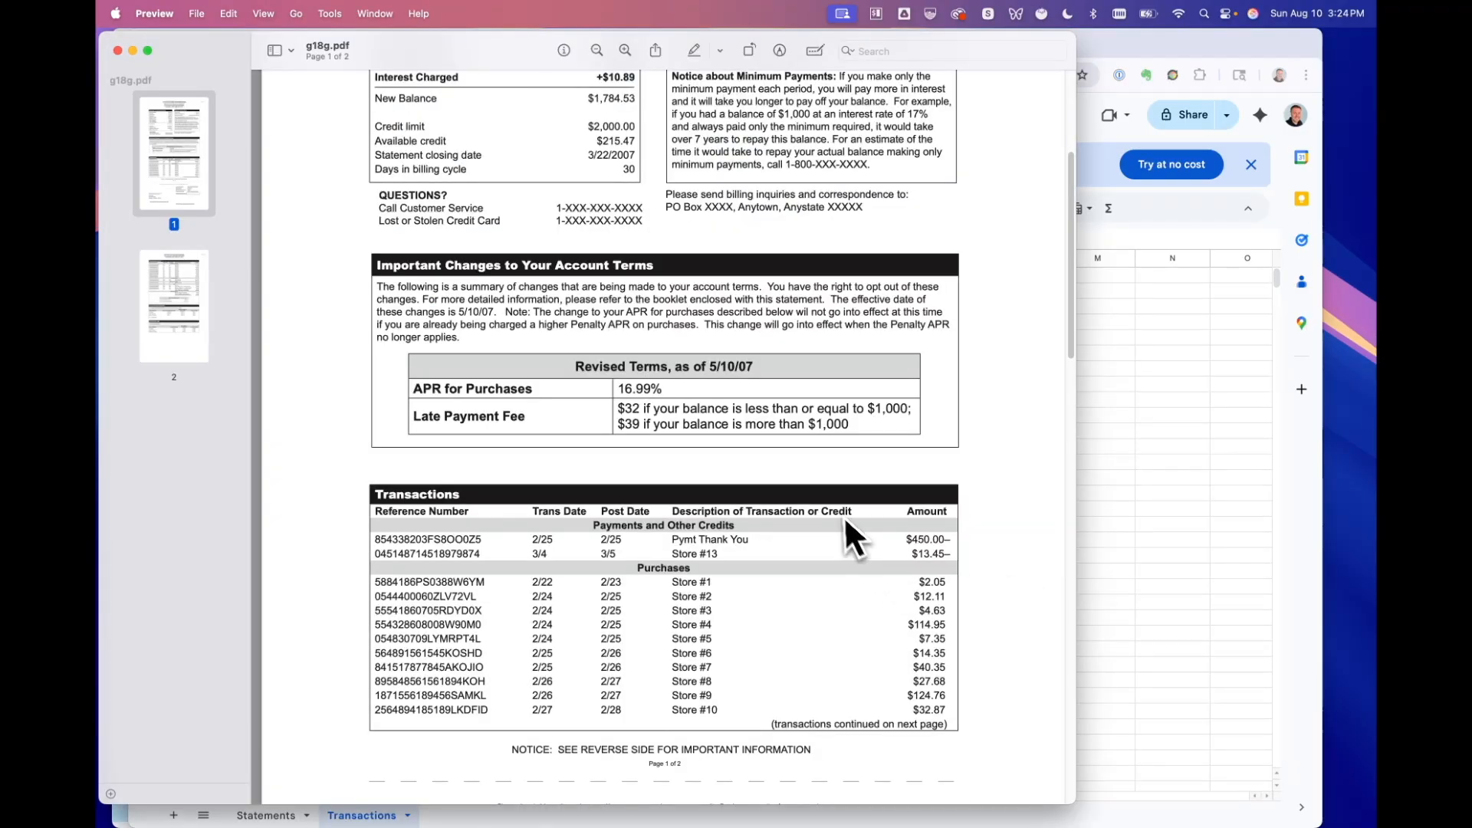
pyautogui.press('super+Tab')
pyautogui.write('Amount')
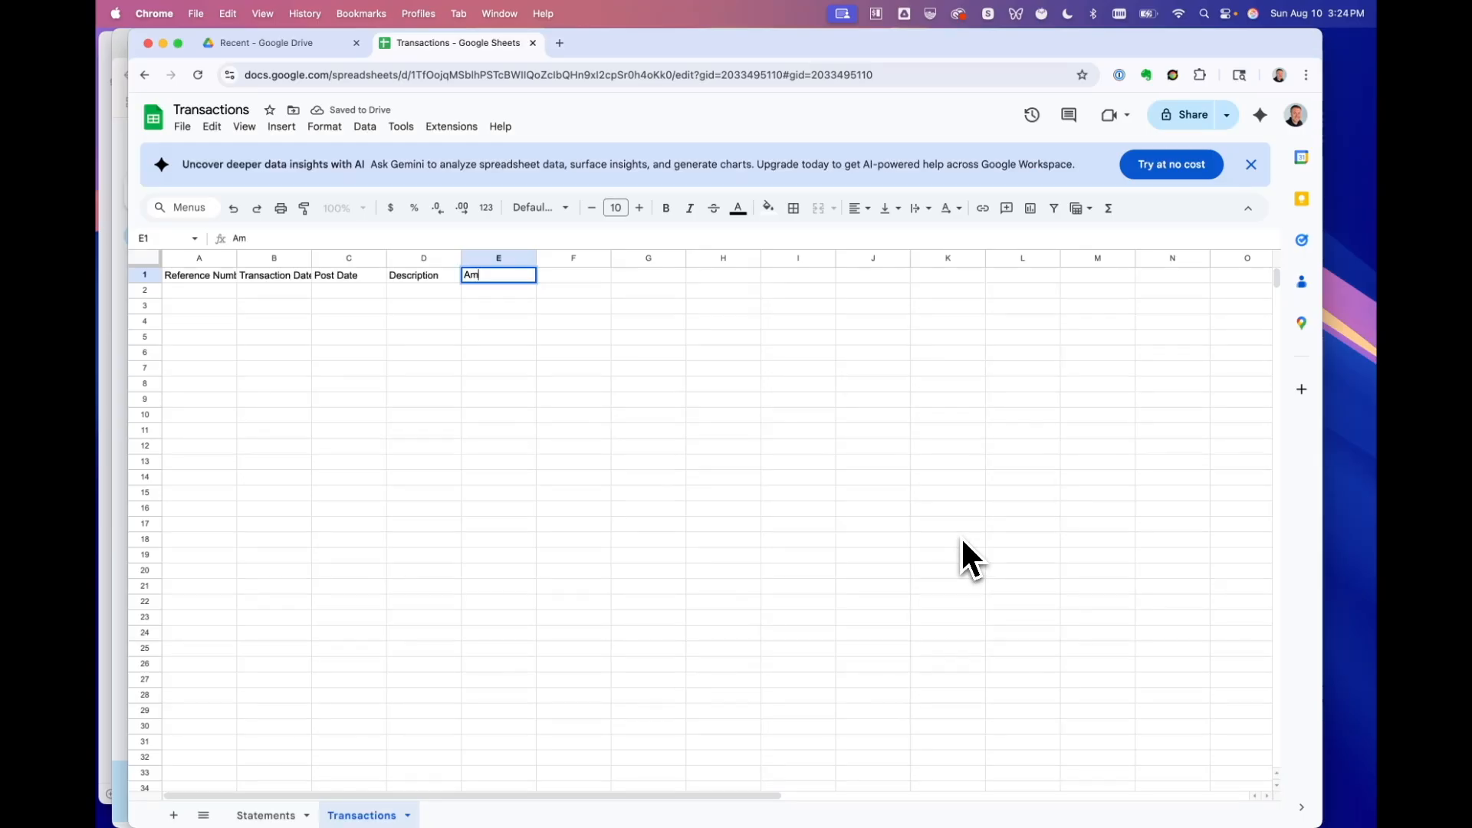
pyautogui.press('Return')
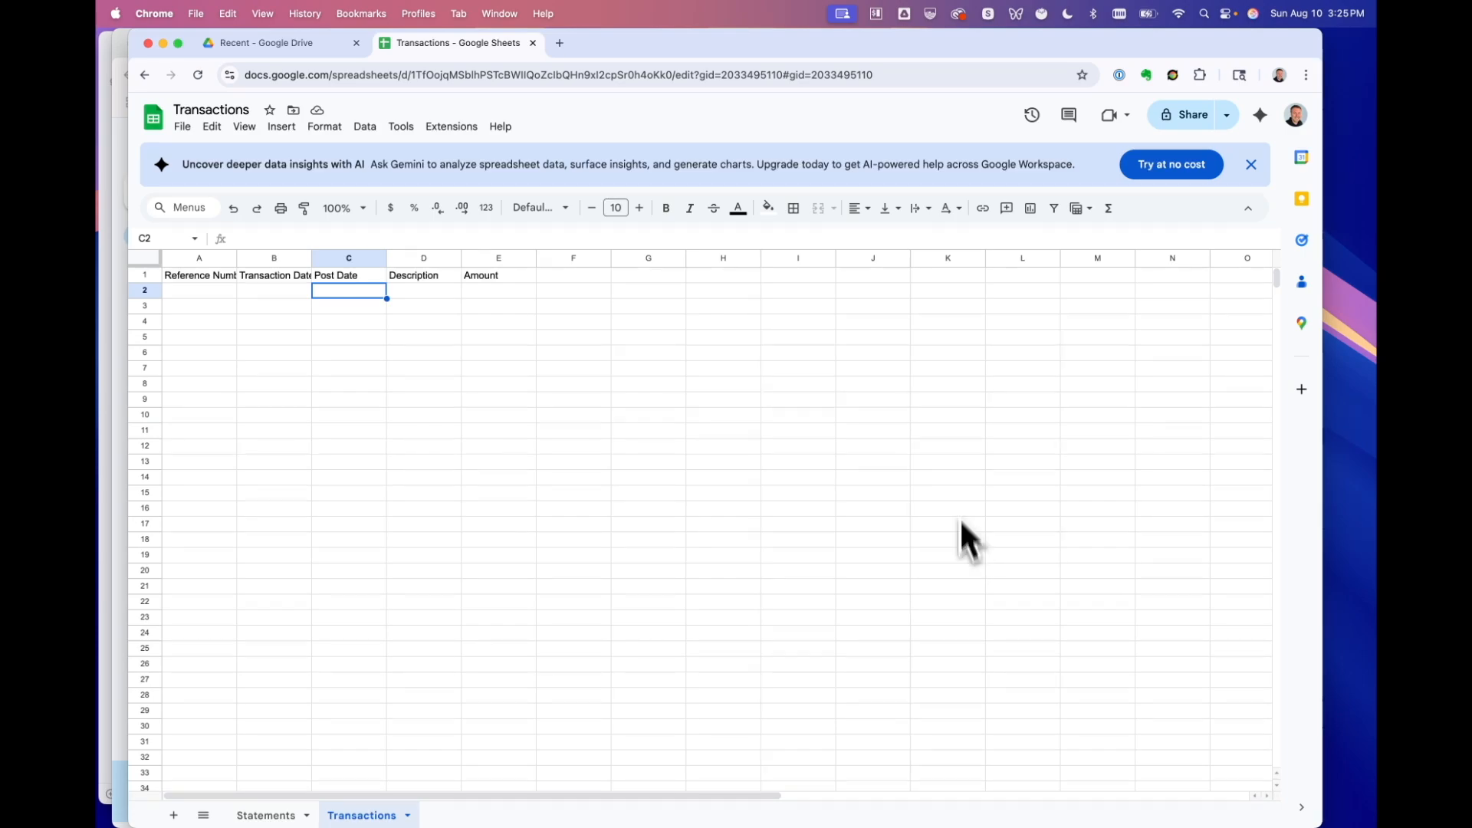
# Step: Create an AppSheet app from the spreadsheet with the Statements sheet active and open it for customizing in the AppSheet editor
pyautogui.click(265, 815)
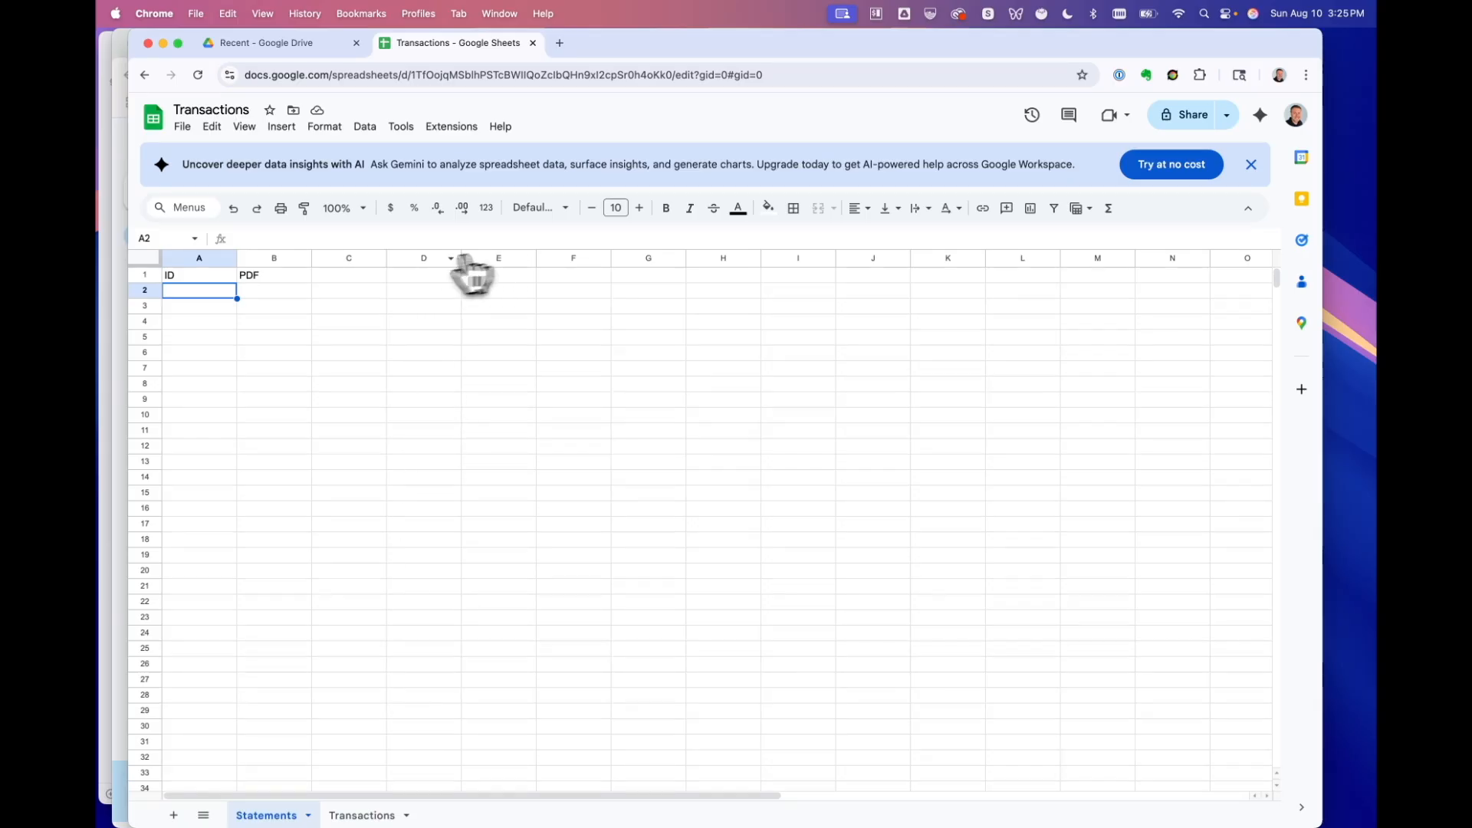
pyautogui.click(451, 127)
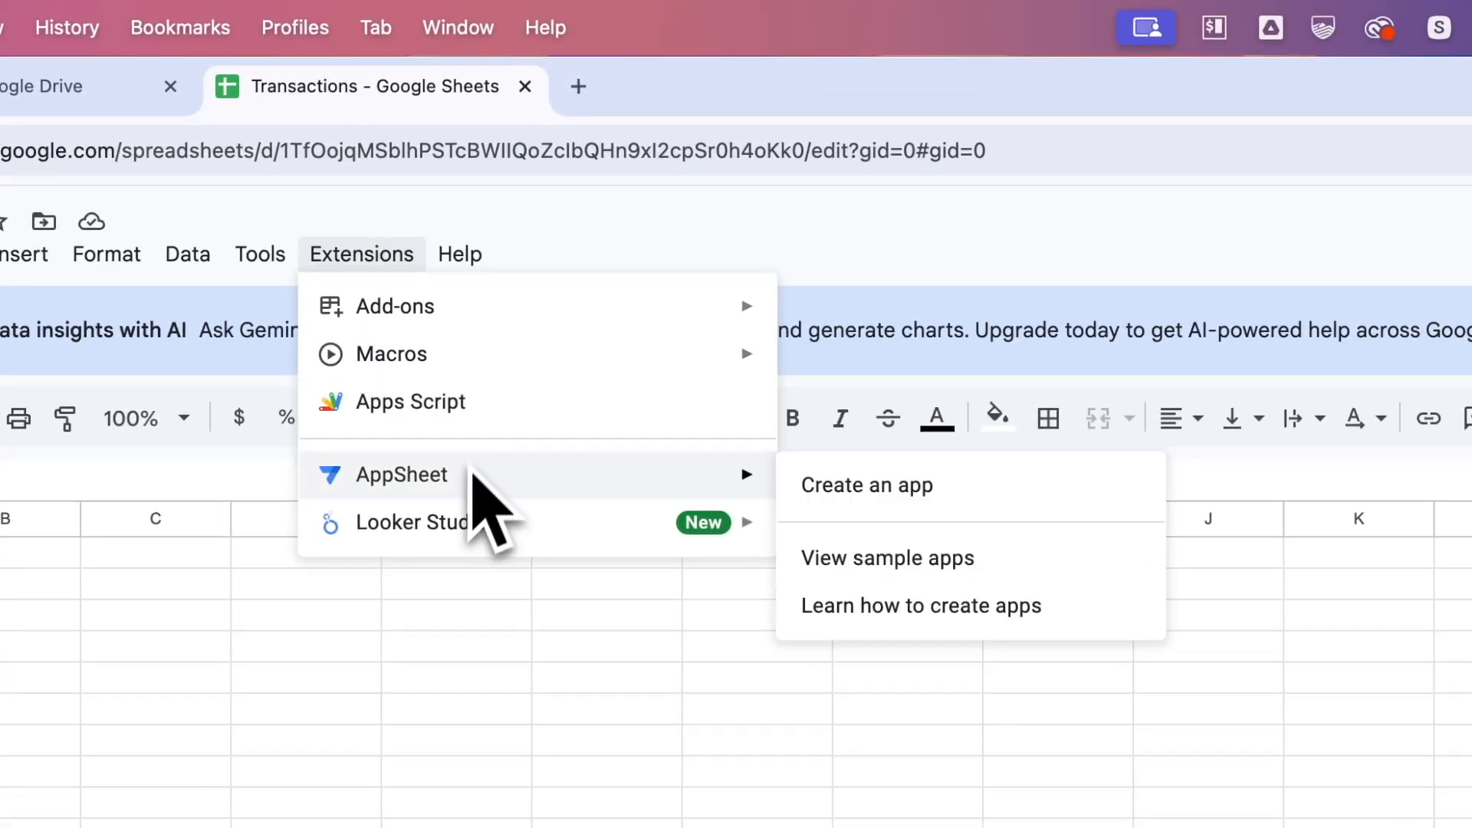
pyautogui.moveTo(643, 478)
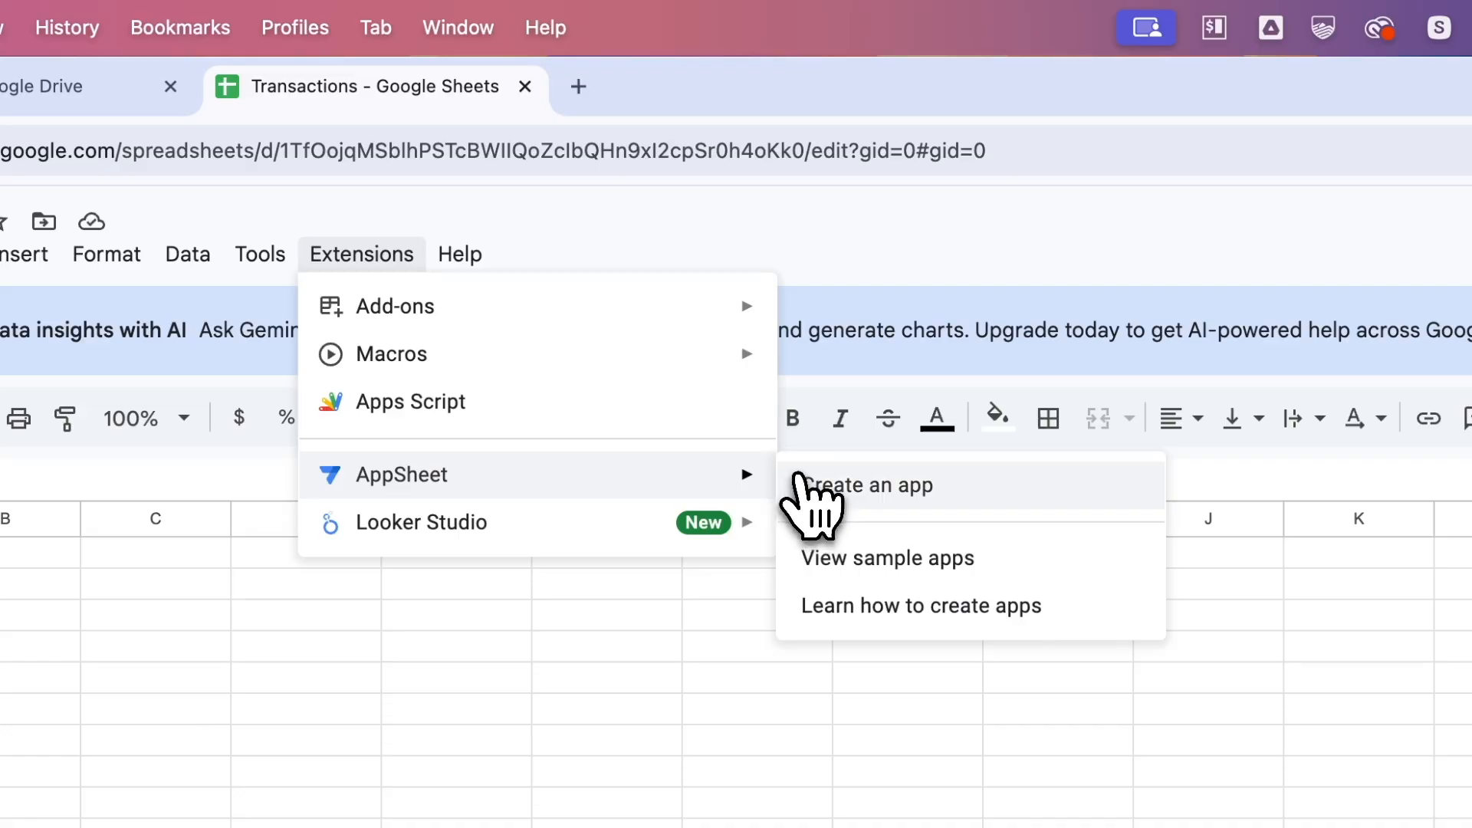
pyautogui.click(814, 491)
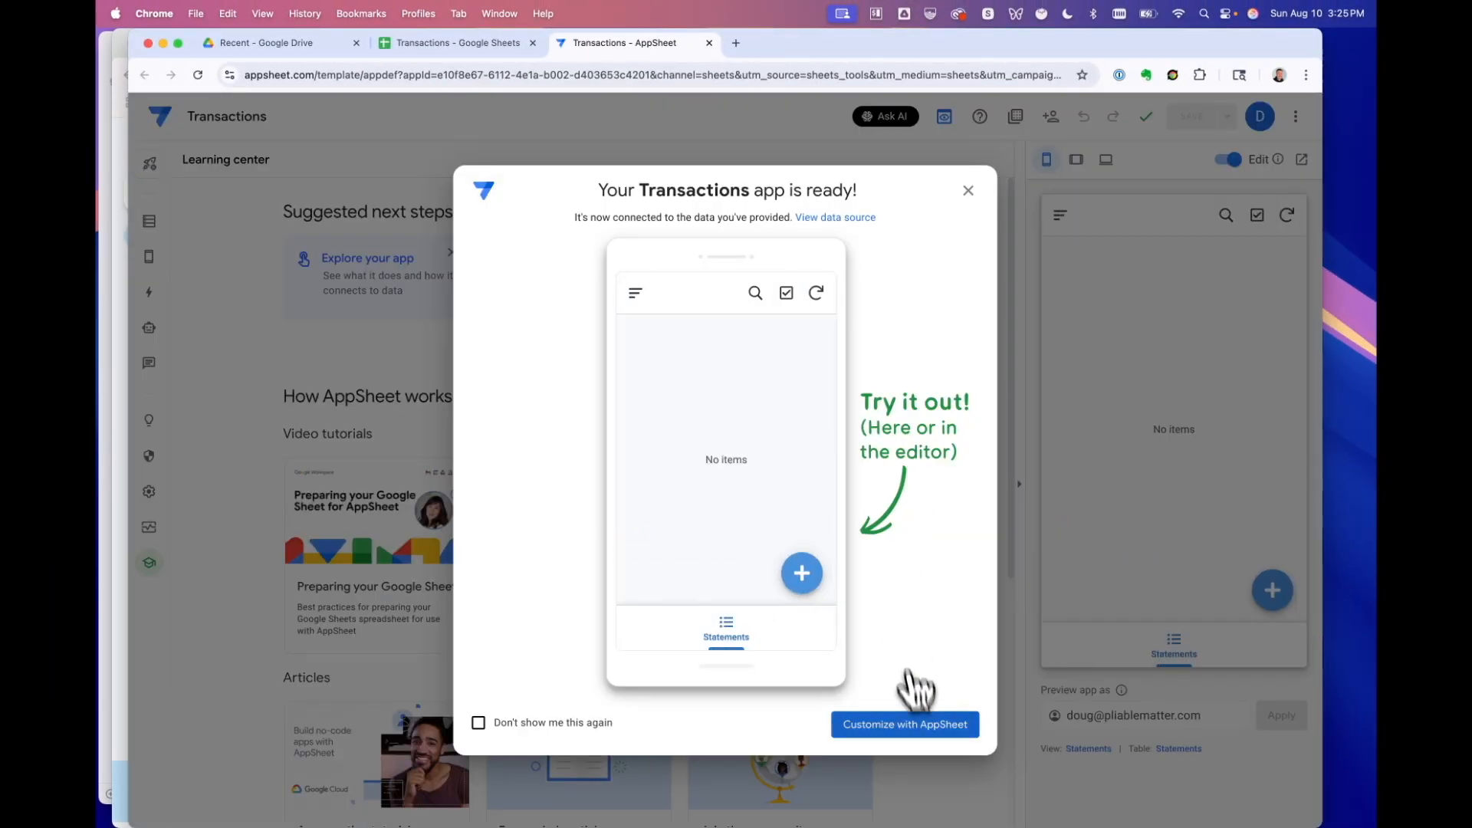
pyautogui.click(906, 725)
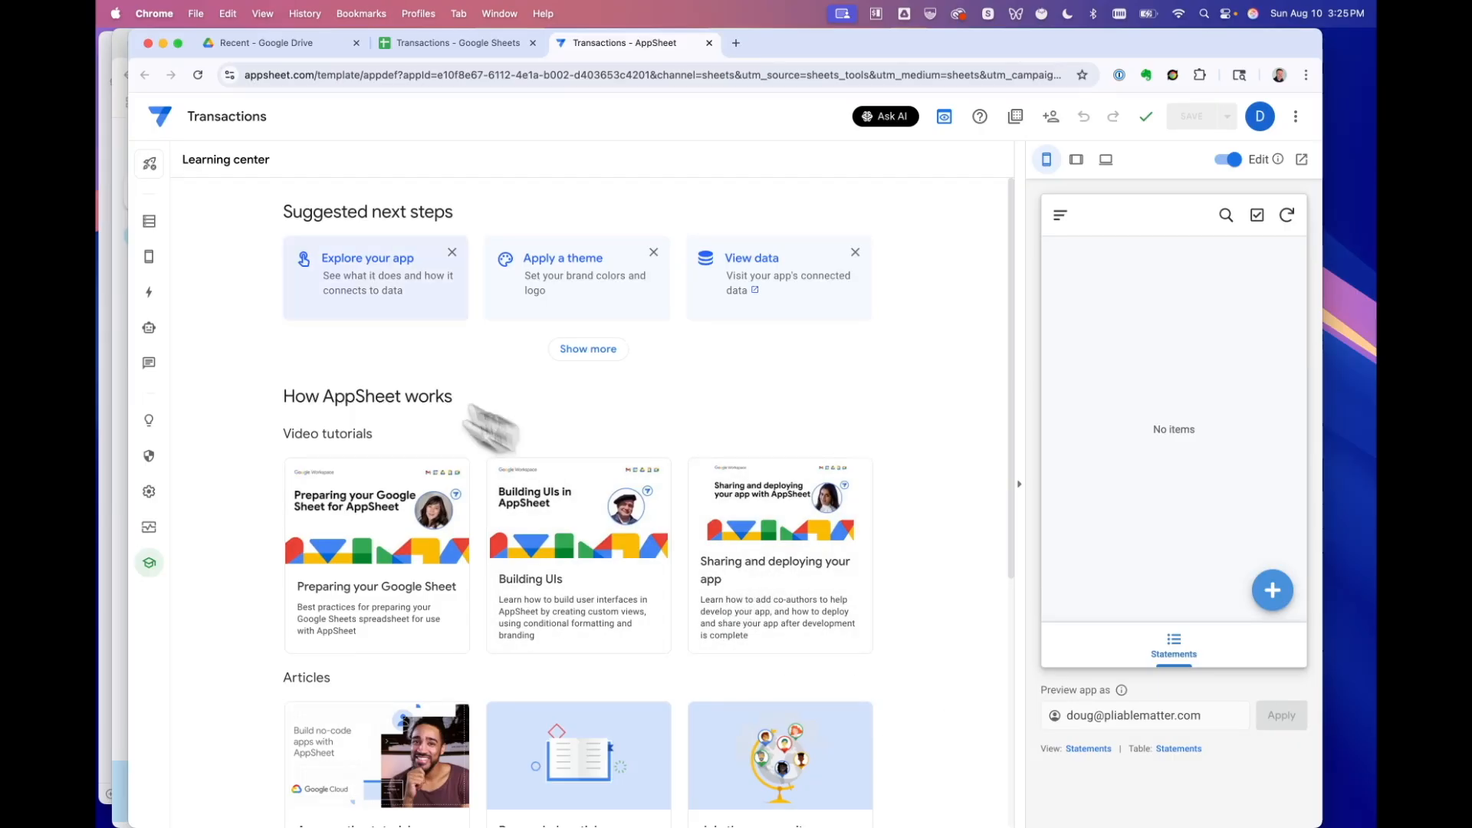
# Step: Review the Statements table's column settings in the app's data and set the PDF column's type to File
pyautogui.click(151, 223)
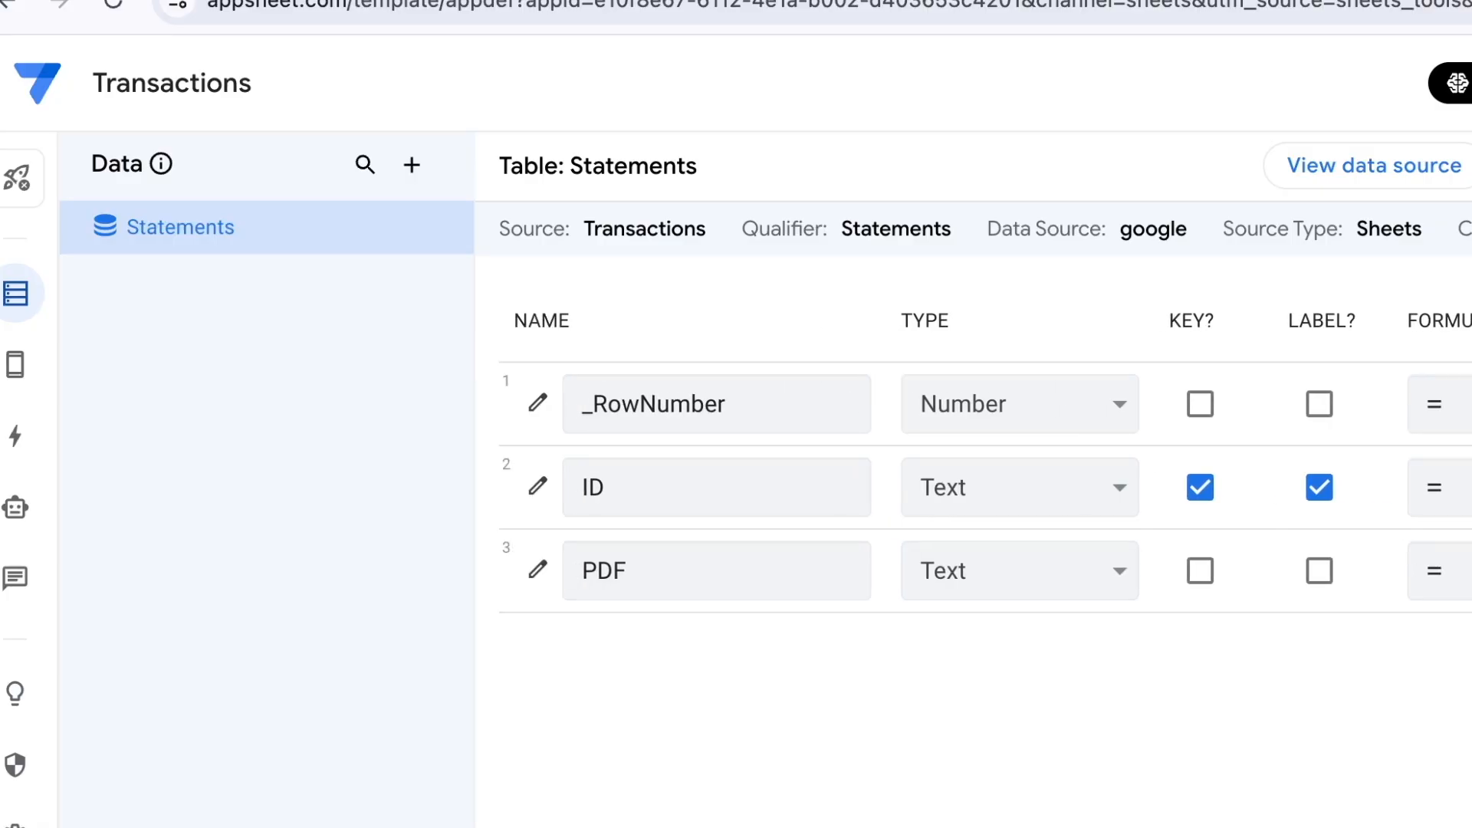
pyautogui.hscroll(10, 973, 491)
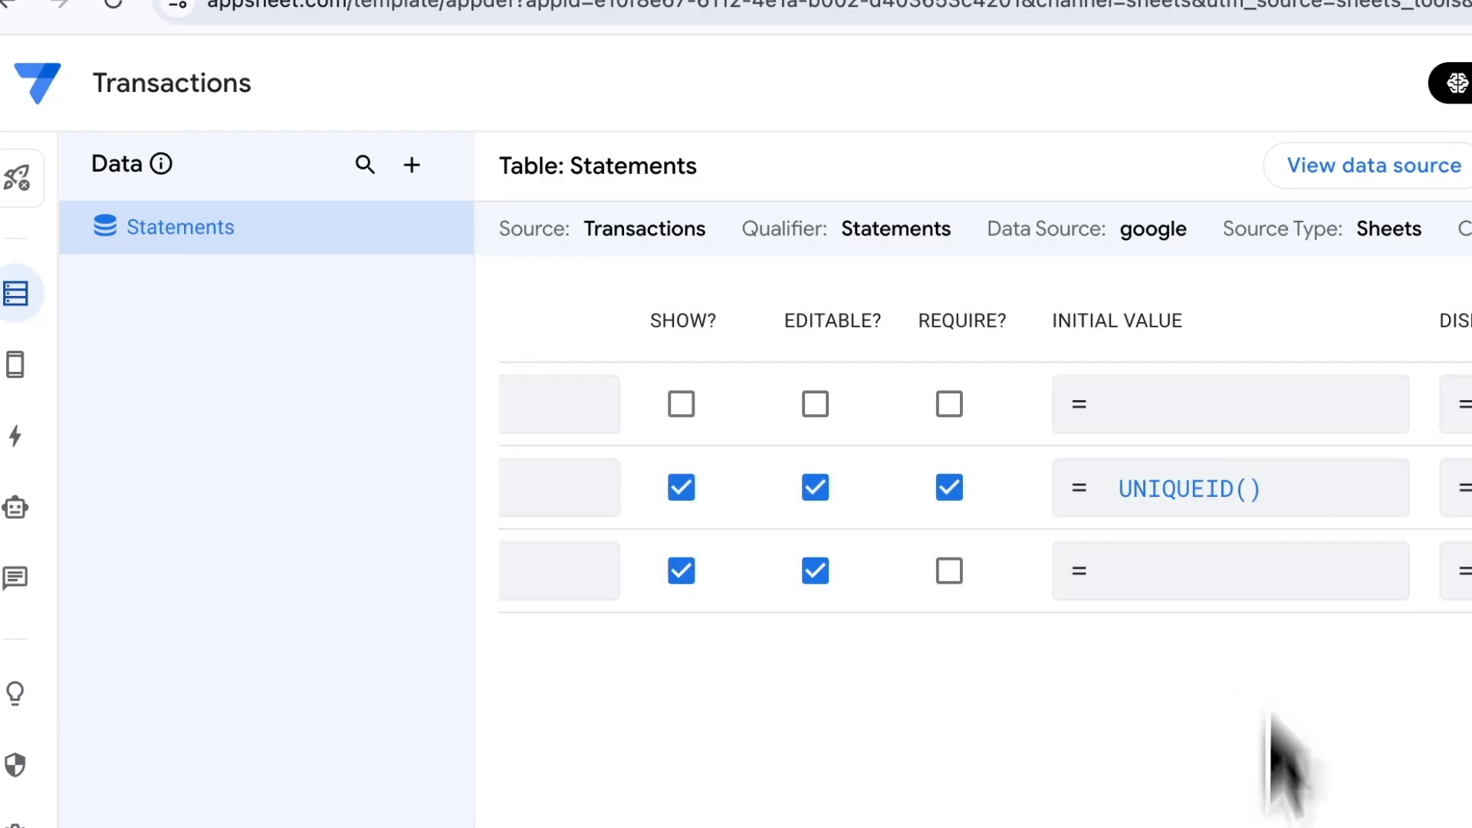
pyautogui.hscroll(-10, 974, 491)
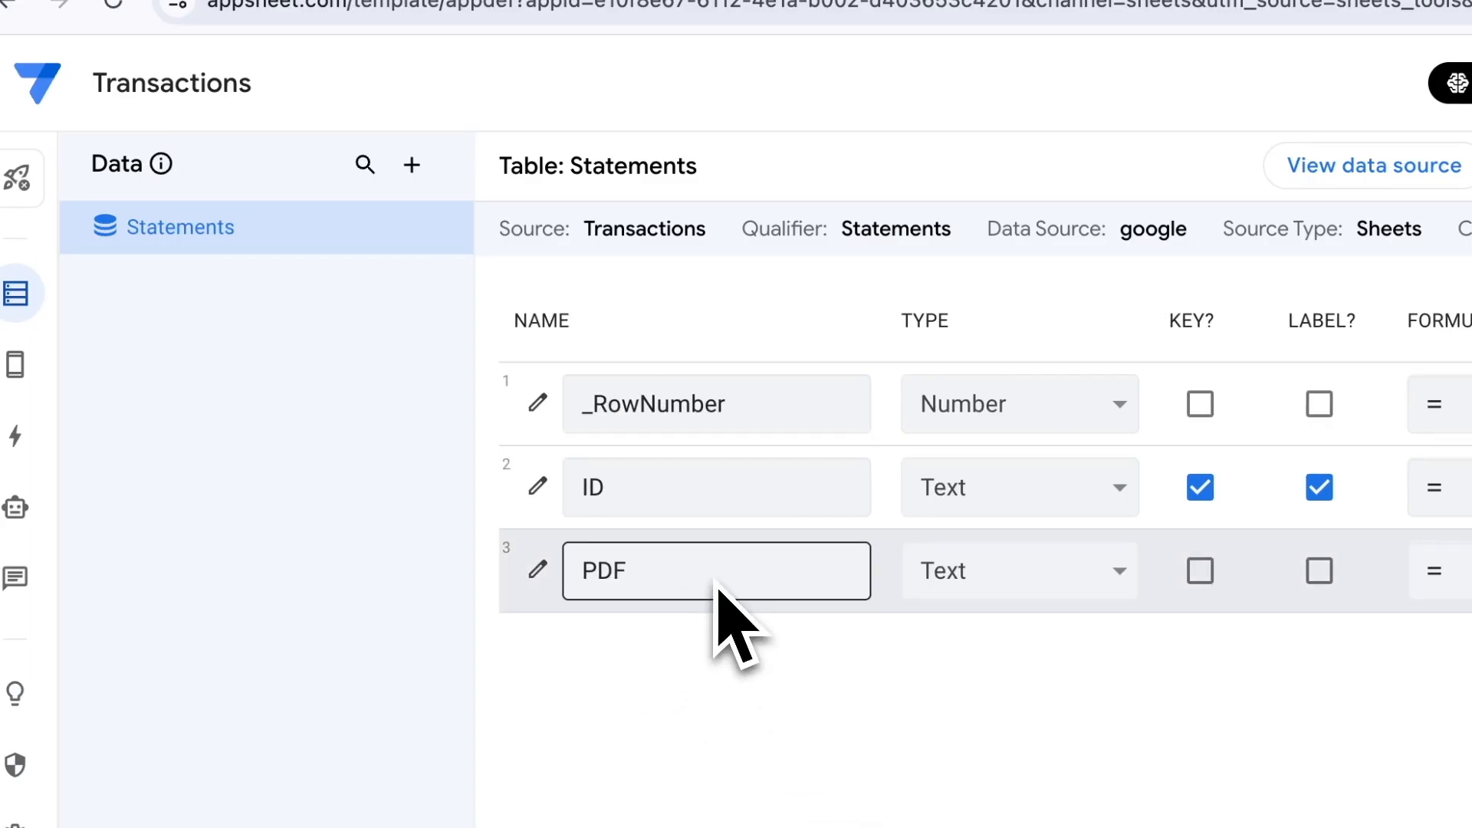
pyautogui.click(984, 580)
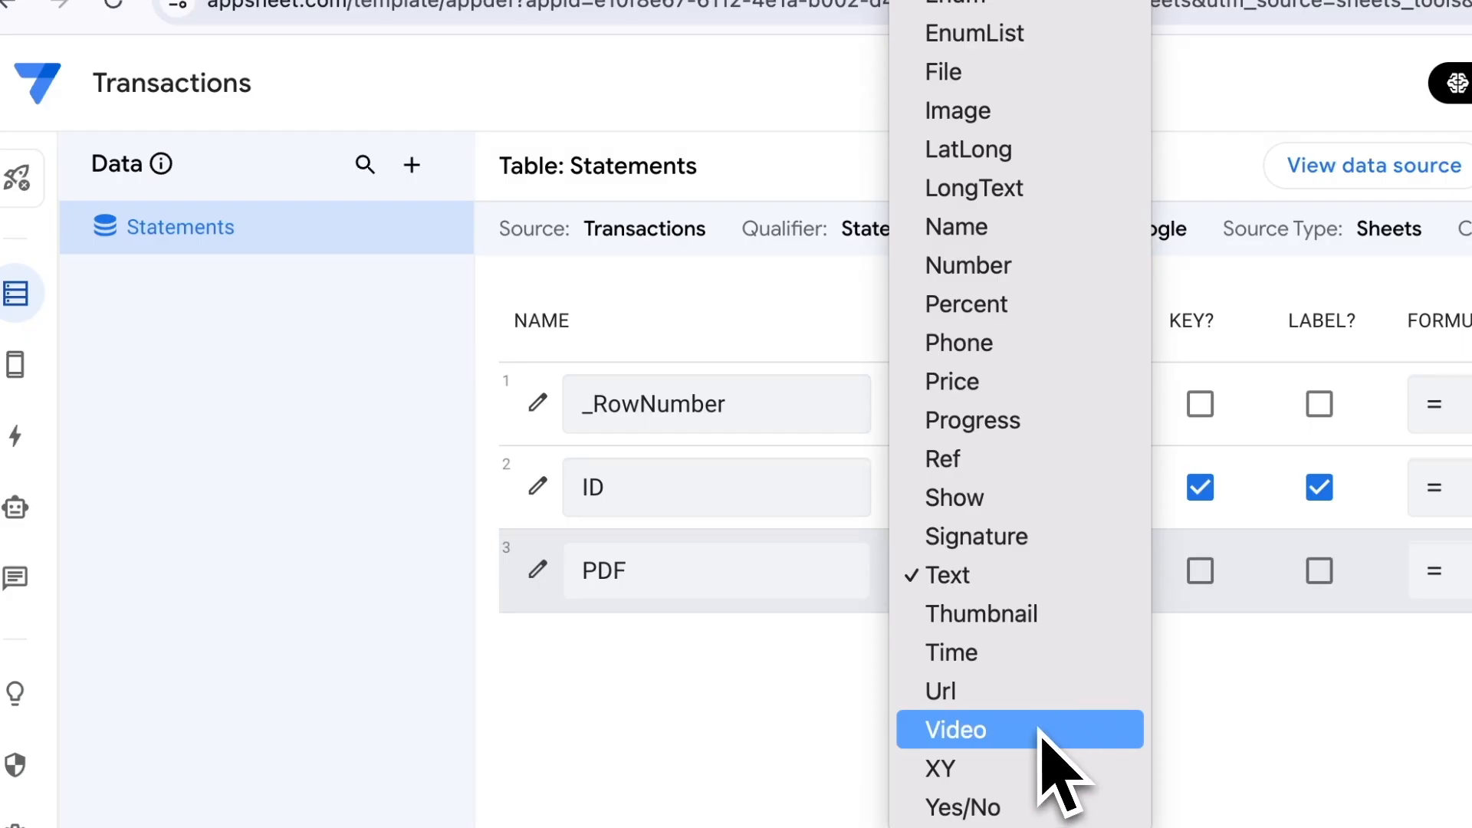
pyautogui.scroll(3, 1047, 675)
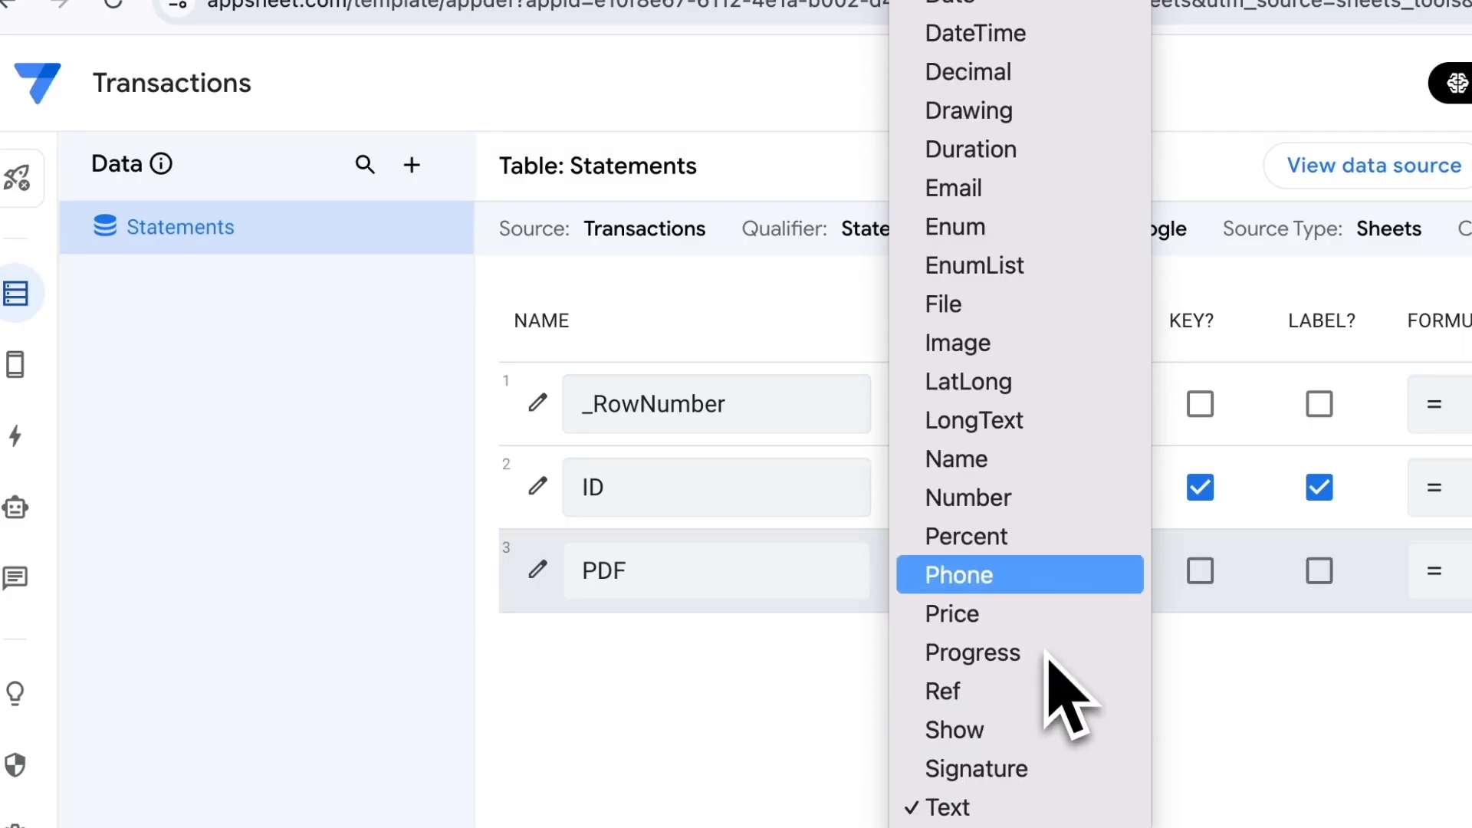
pyautogui.click(1031, 306)
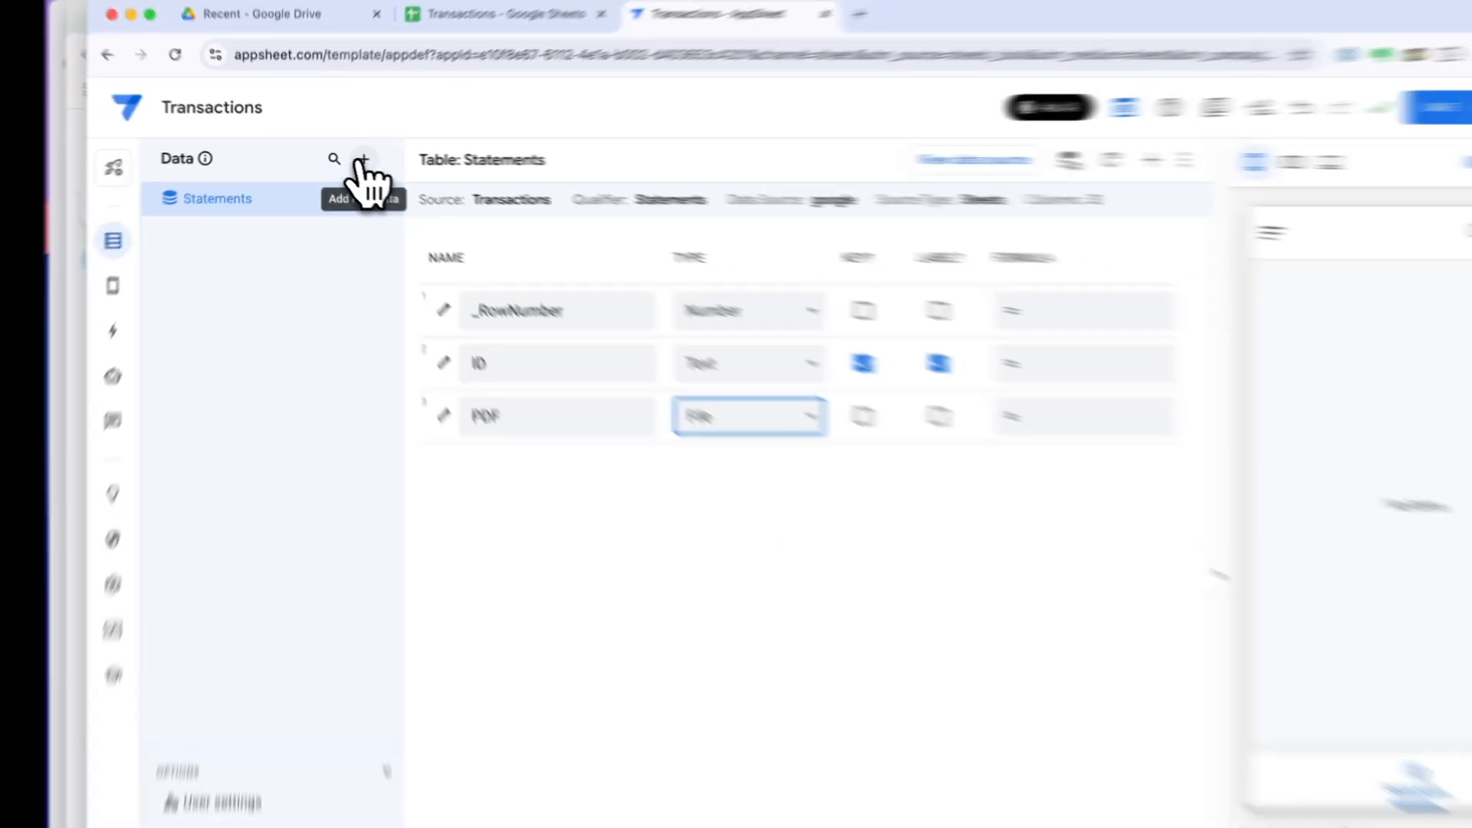
# Step: Add the Transactions table to the app from the Transactions spreadsheet in Google Sheets, searching Drive for "transactions"
pyautogui.click(411, 165)
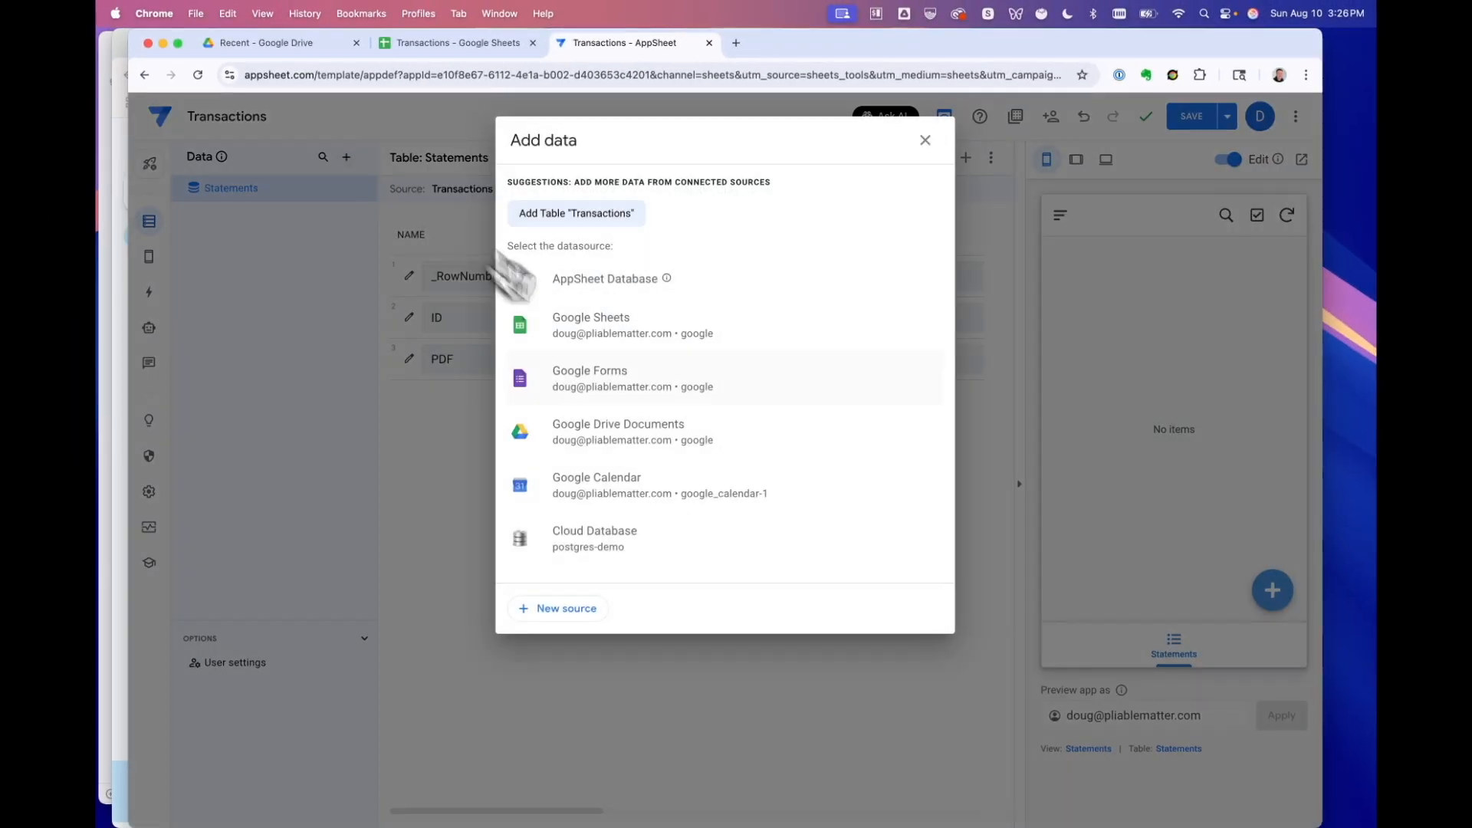
pyautogui.click(630, 328)
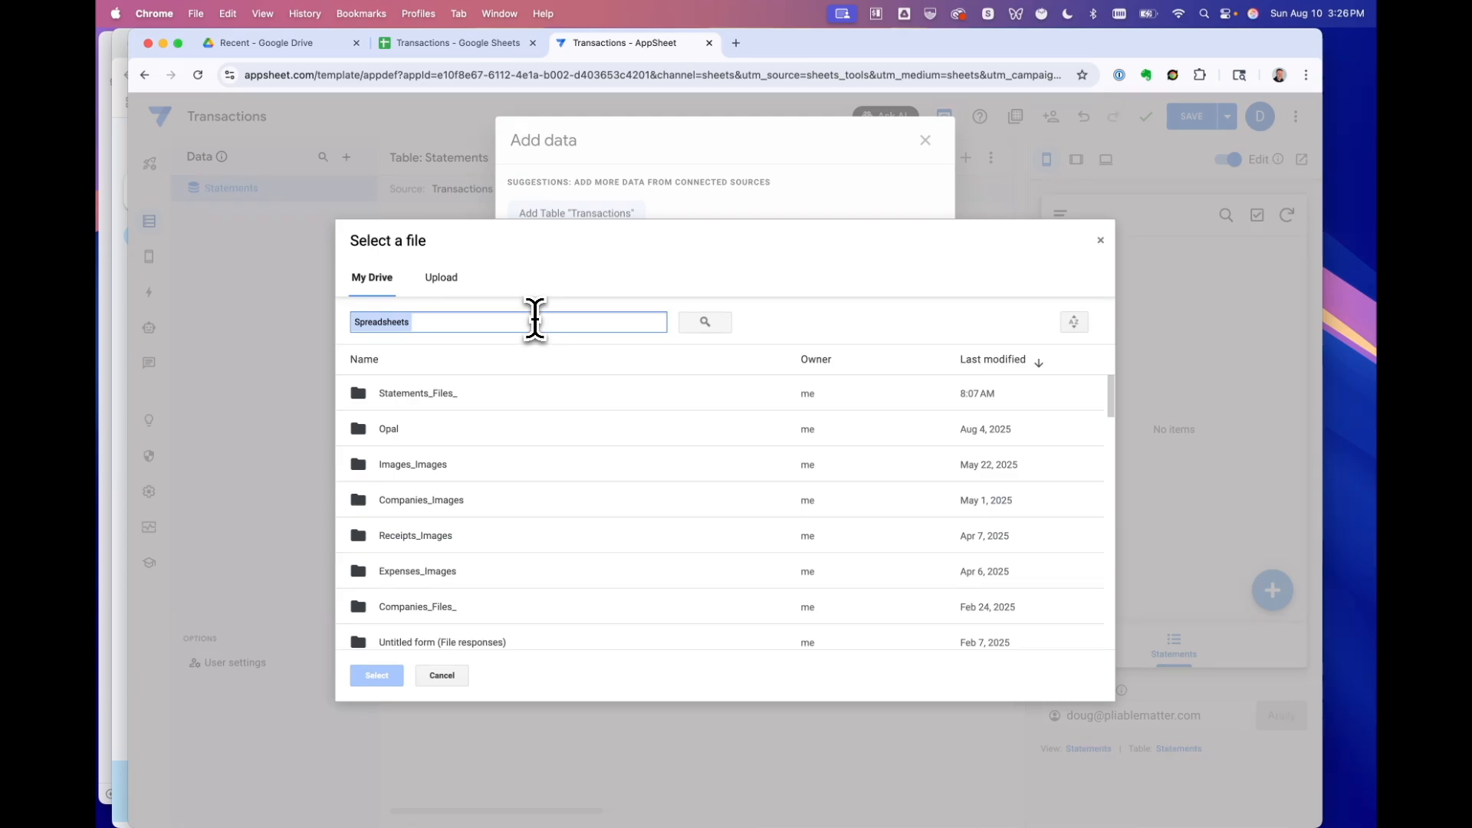
pyautogui.write('transaction')
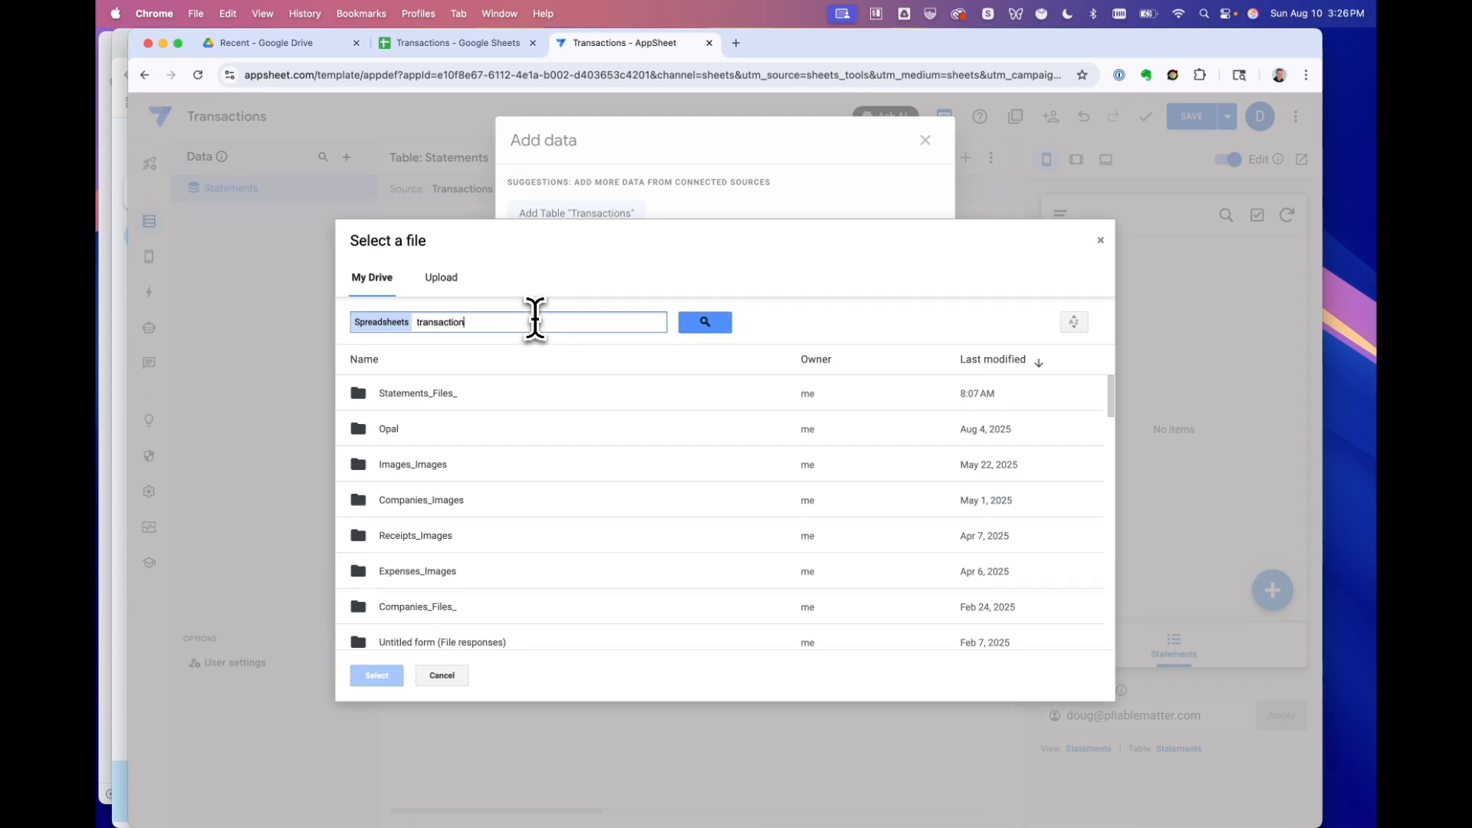
pyautogui.write('s')
pyautogui.press('Return')
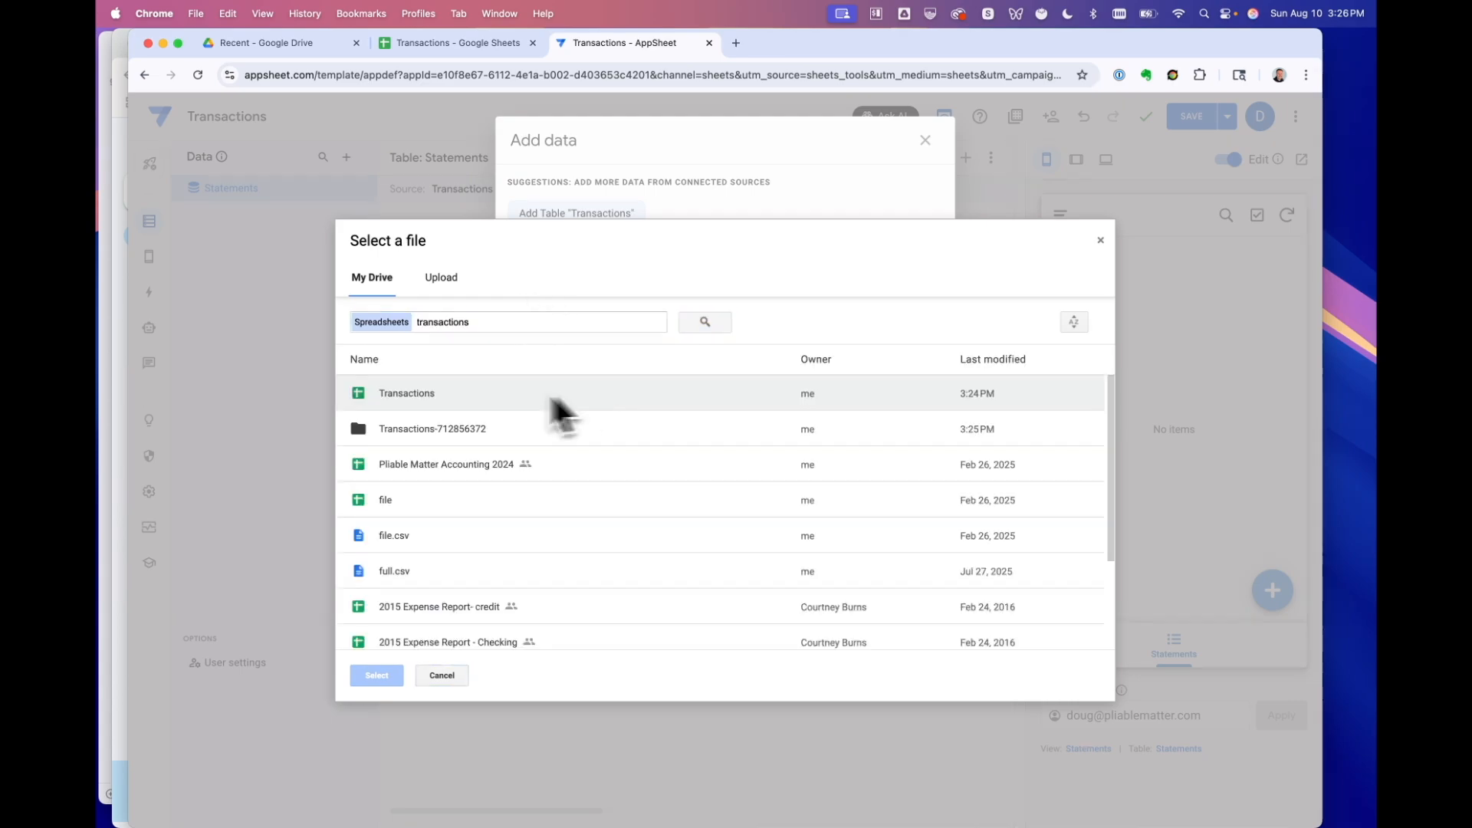
pyautogui.doubleClick(414, 391)
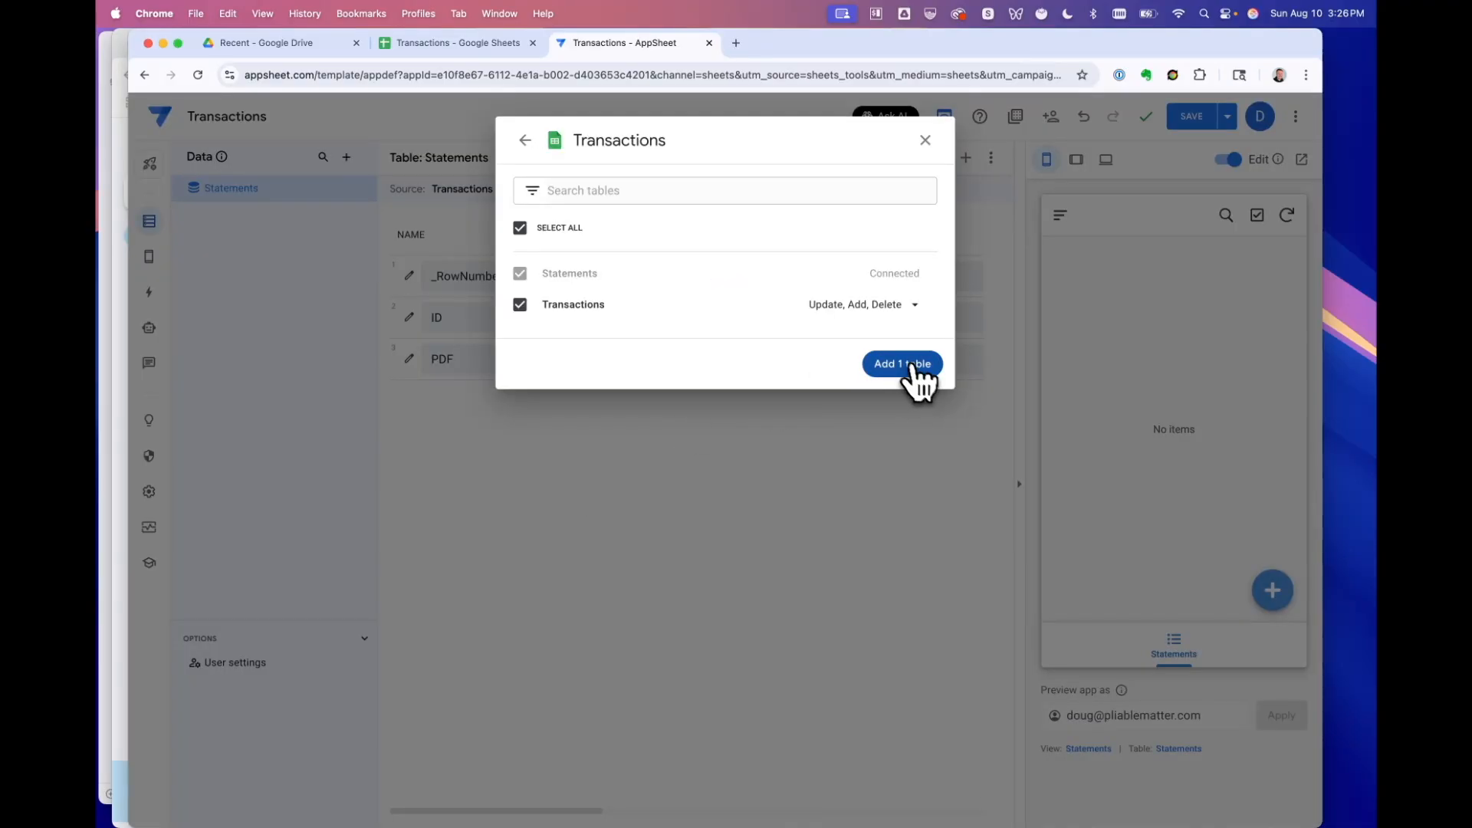
pyautogui.click(912, 366)
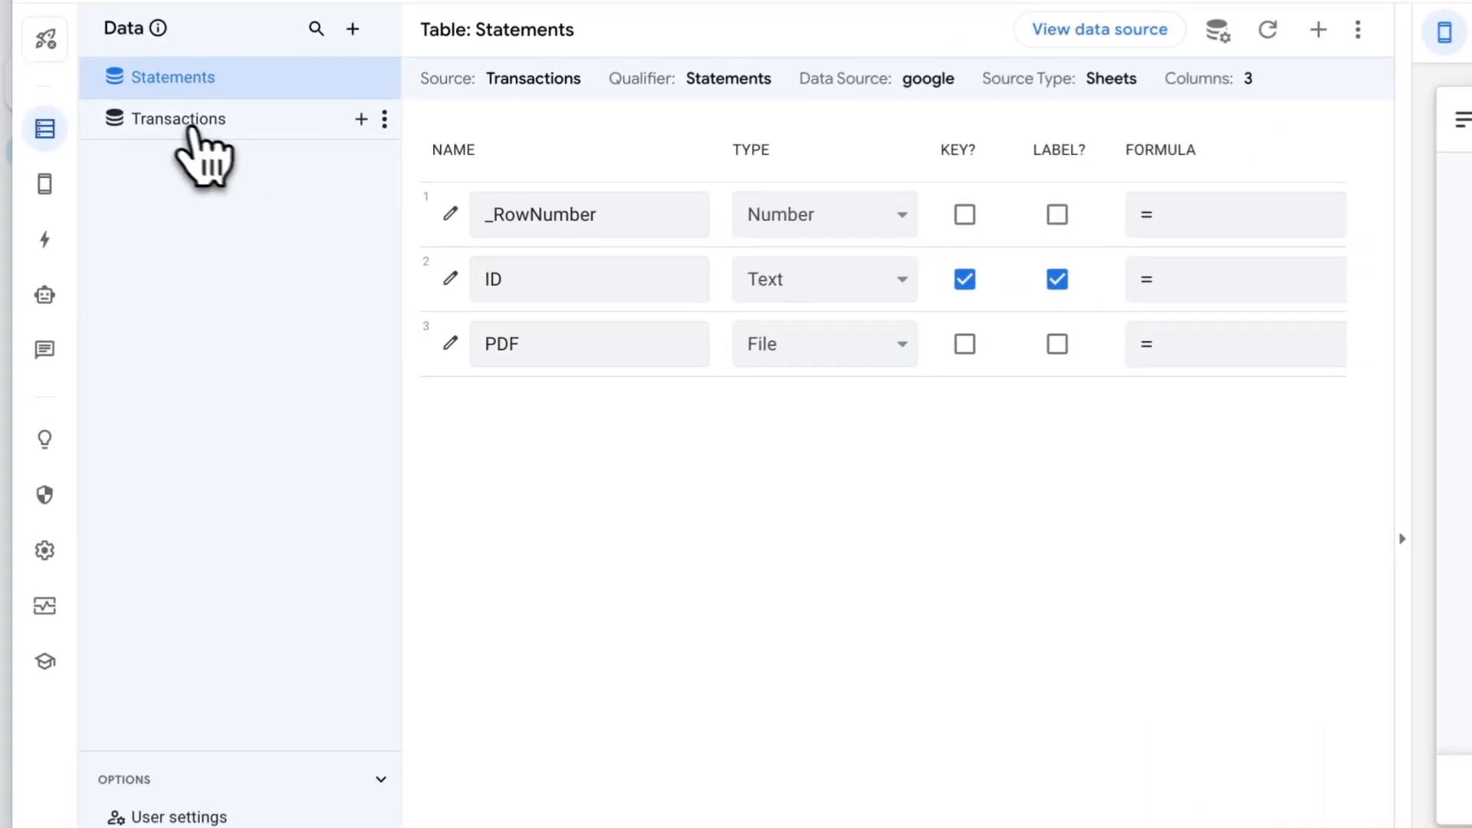
# Step: Set the Reference Number column's type to Text in the Transactions table
pyautogui.click(253, 215)
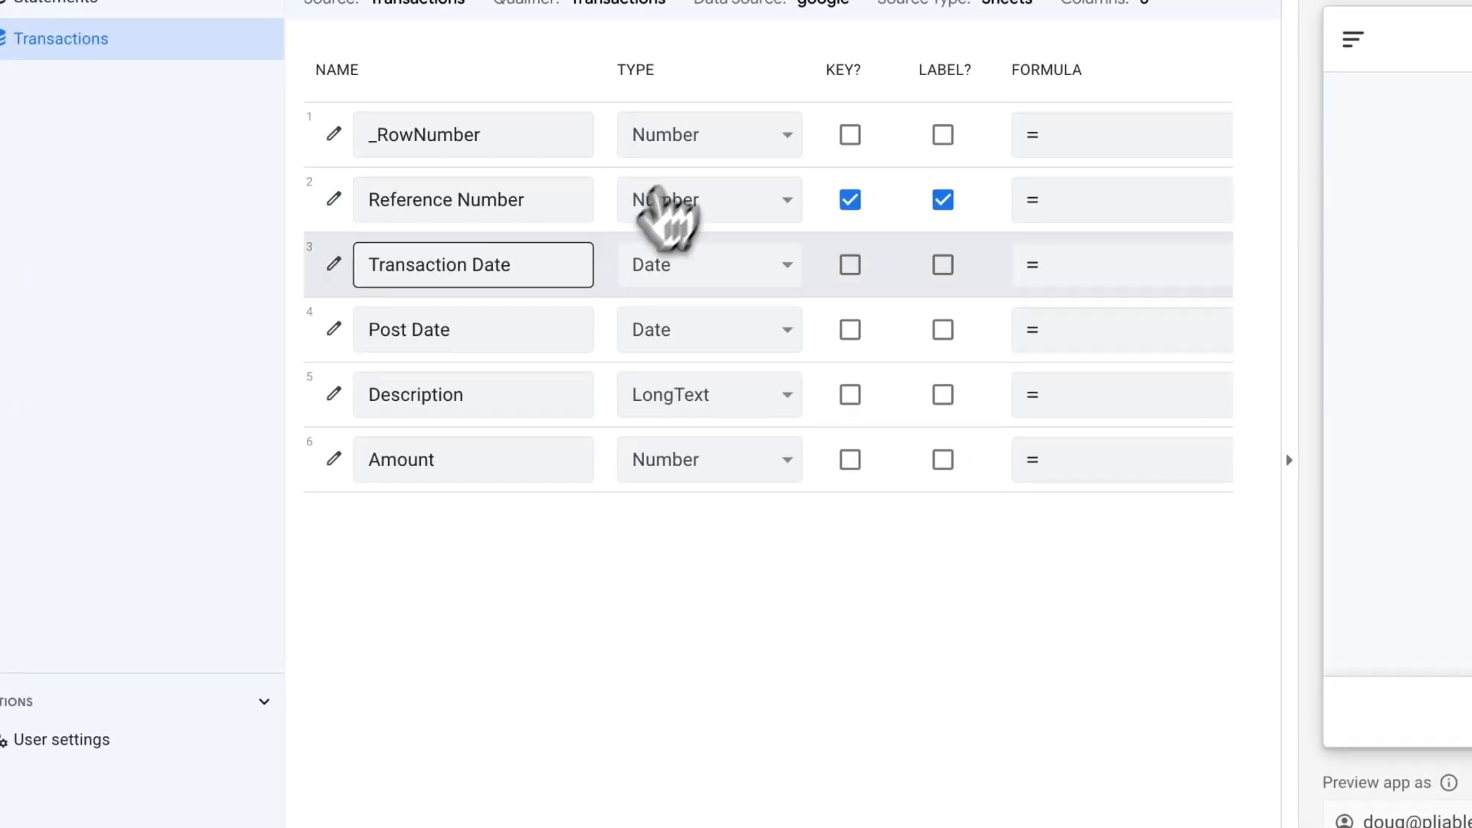
pyautogui.click(729, 193)
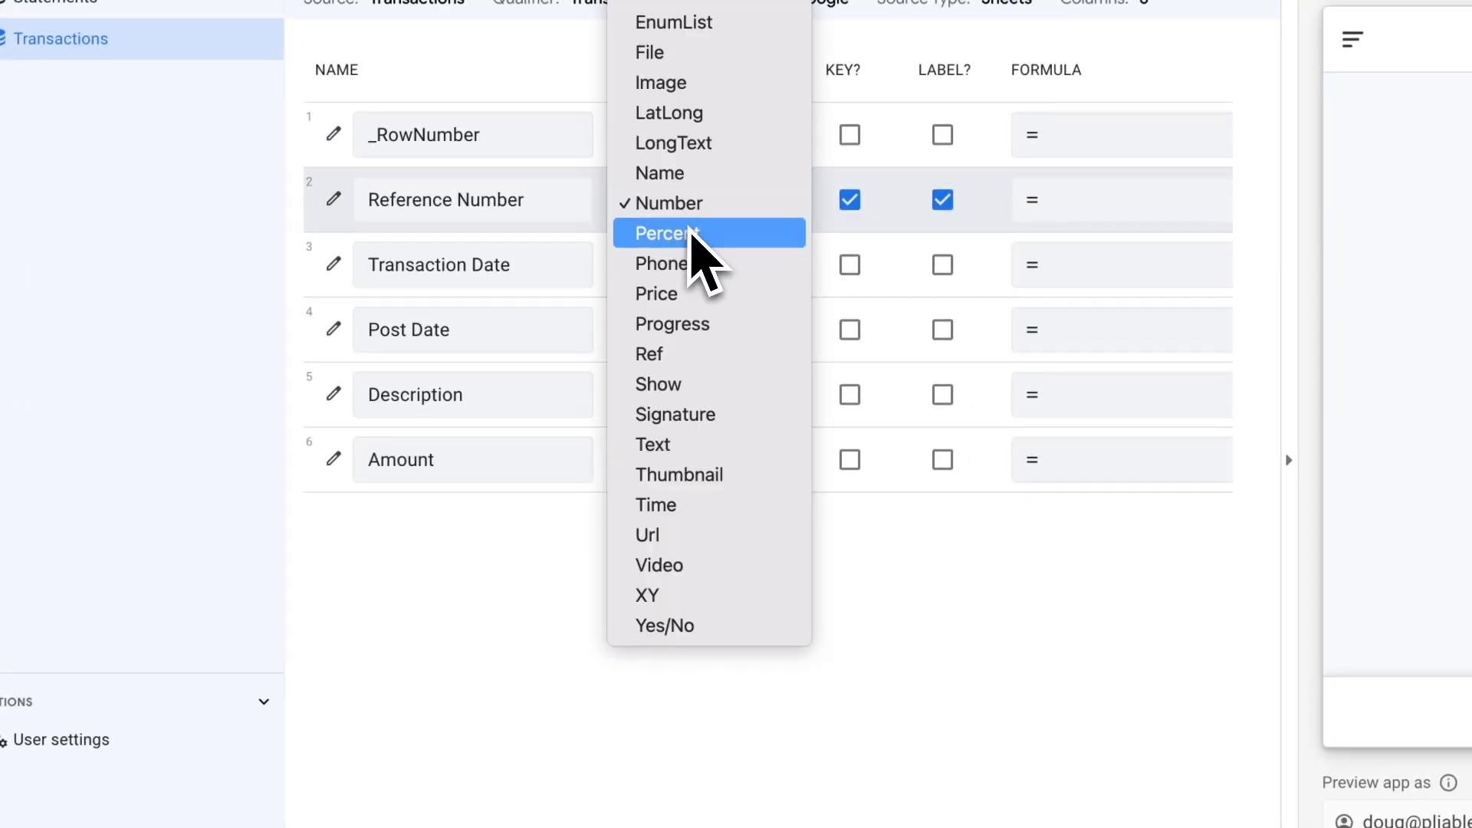
pyautogui.click(701, 446)
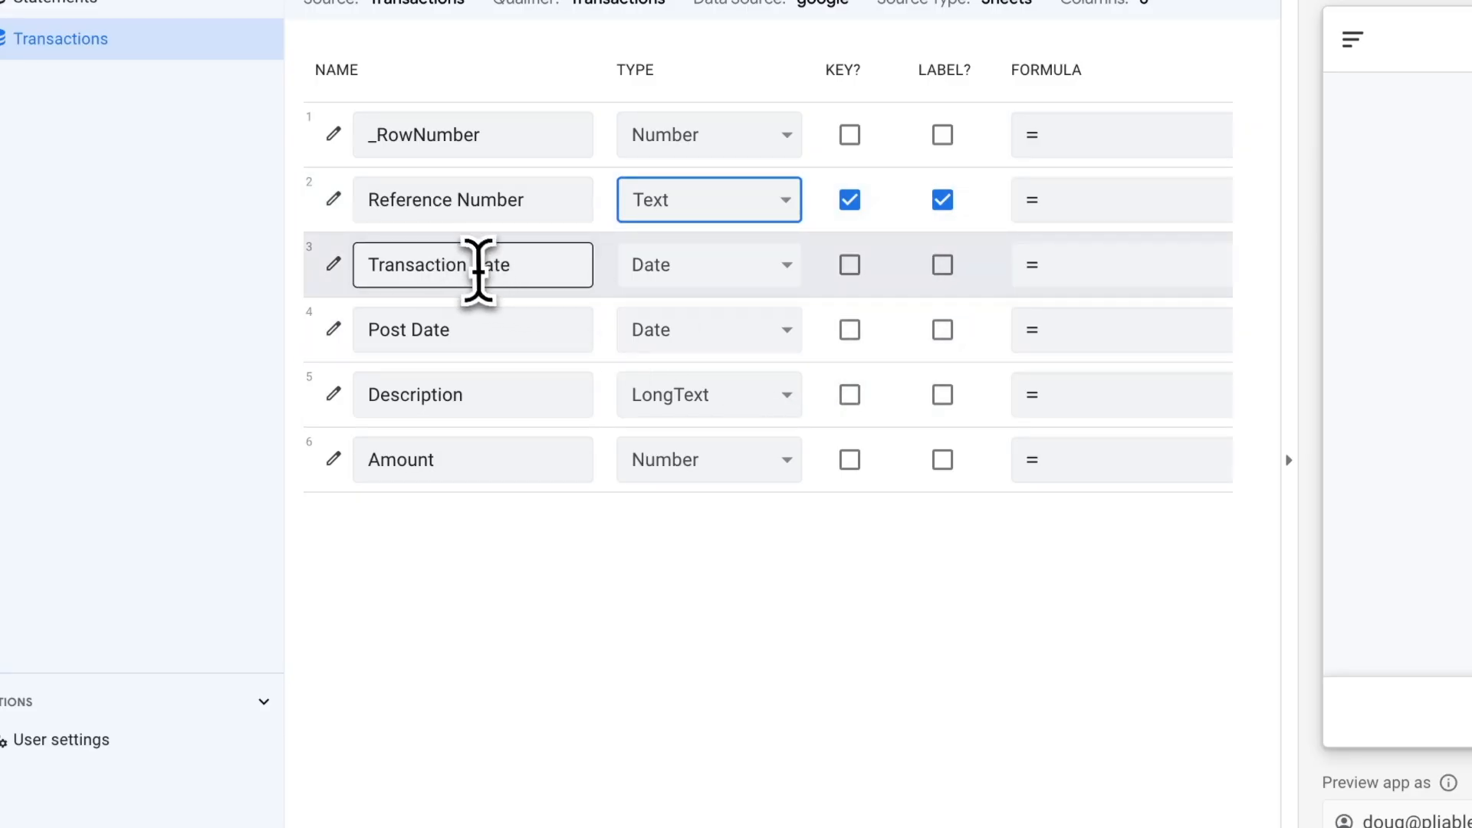
# Step: Set the Description column's type to Text in the Transactions table
pyautogui.click(426, 259)
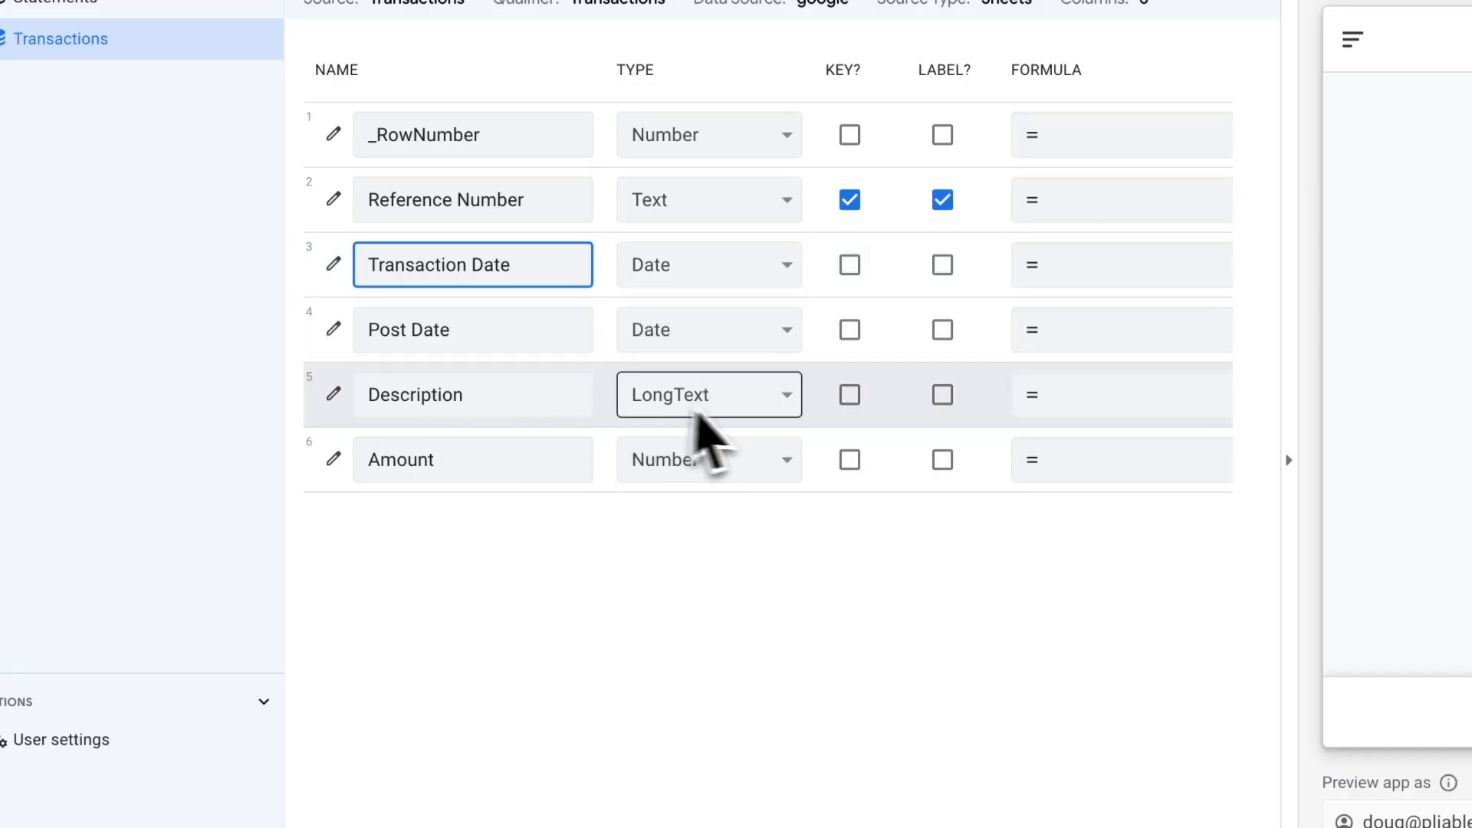
pyautogui.click(766, 418)
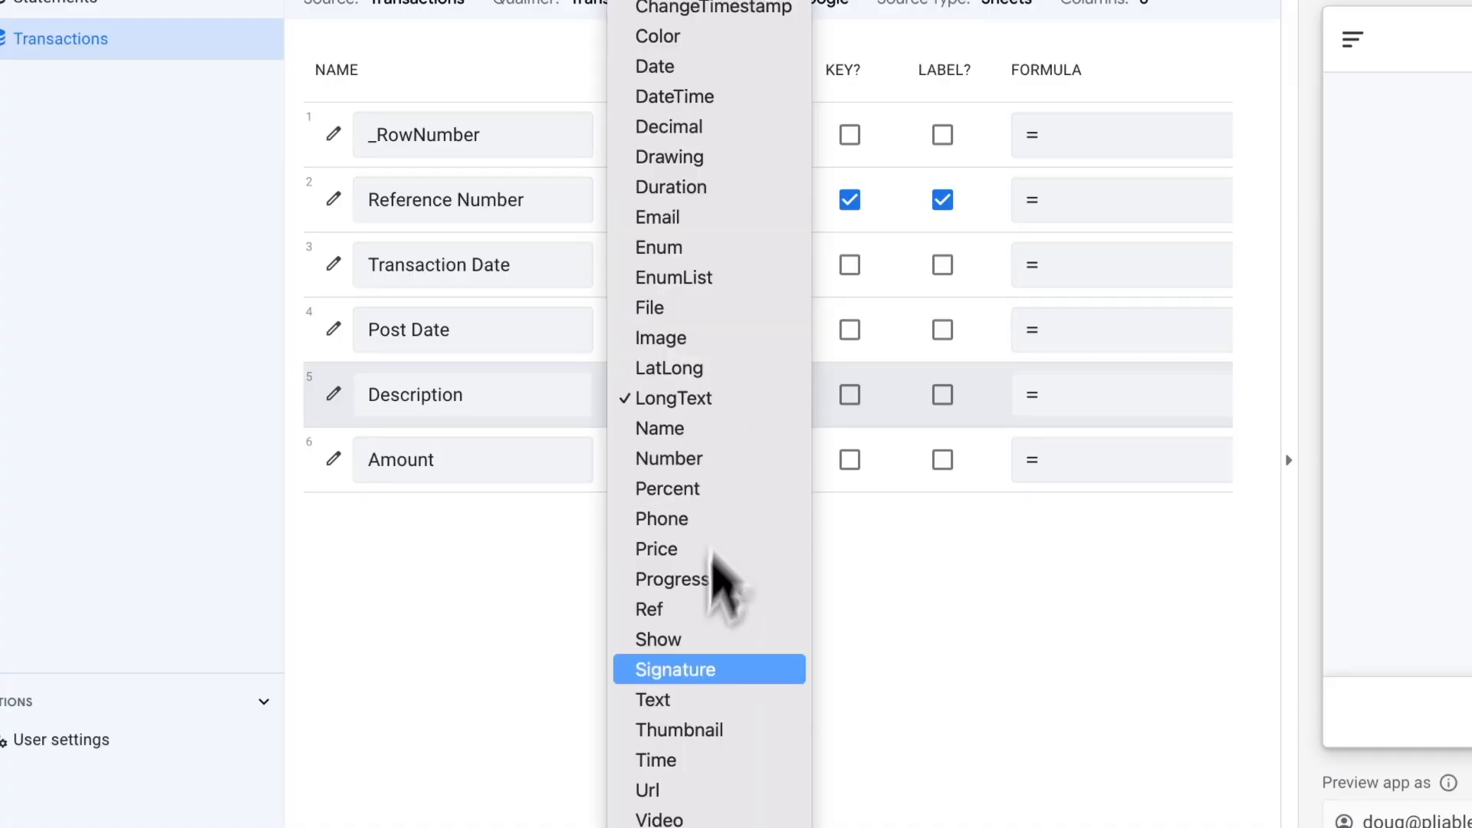
pyautogui.click(690, 699)
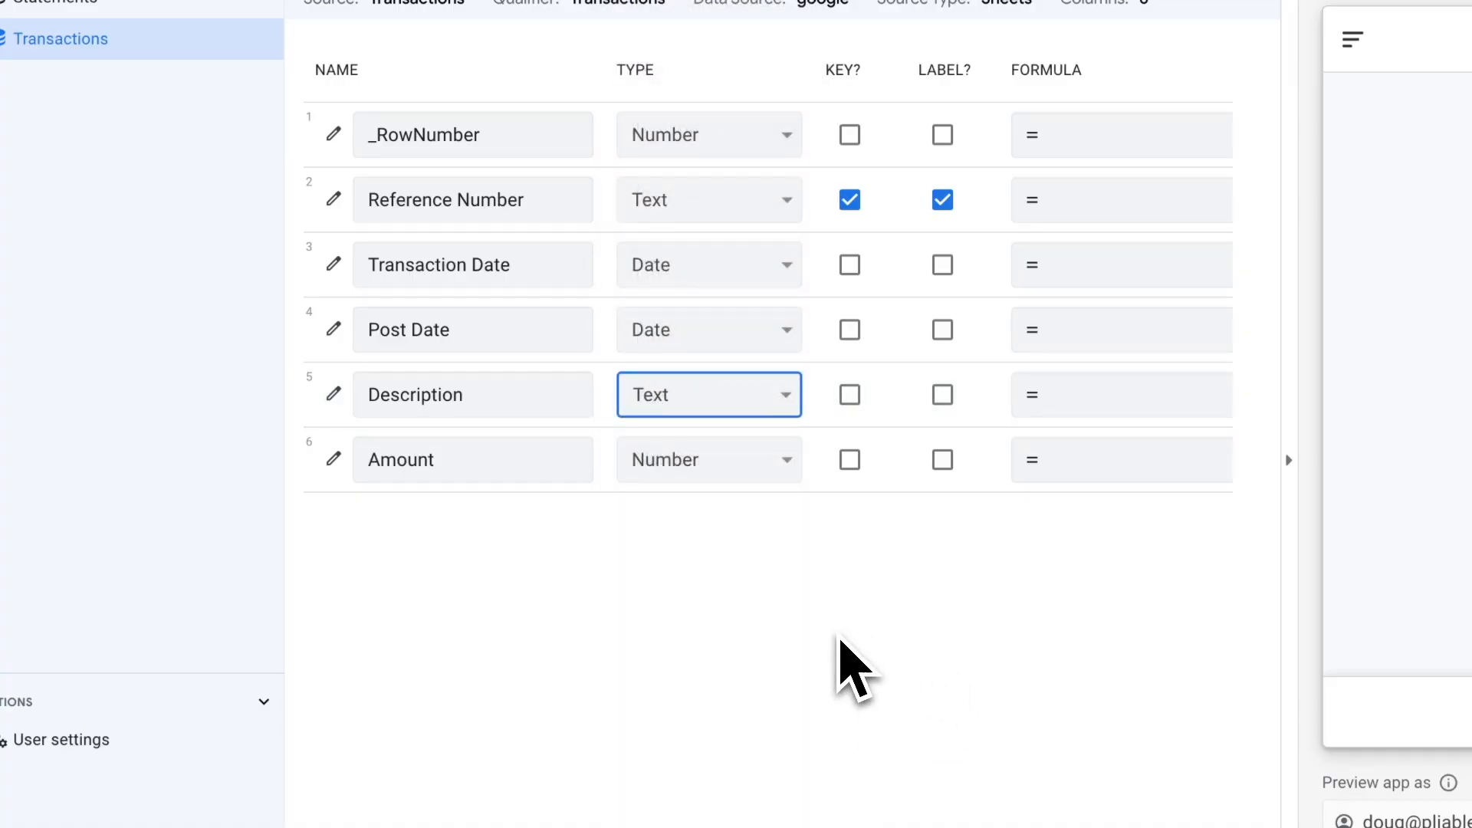
# Step: Set the Amount column's type to Price in the Transactions table and save the app
pyautogui.click(444, 459)
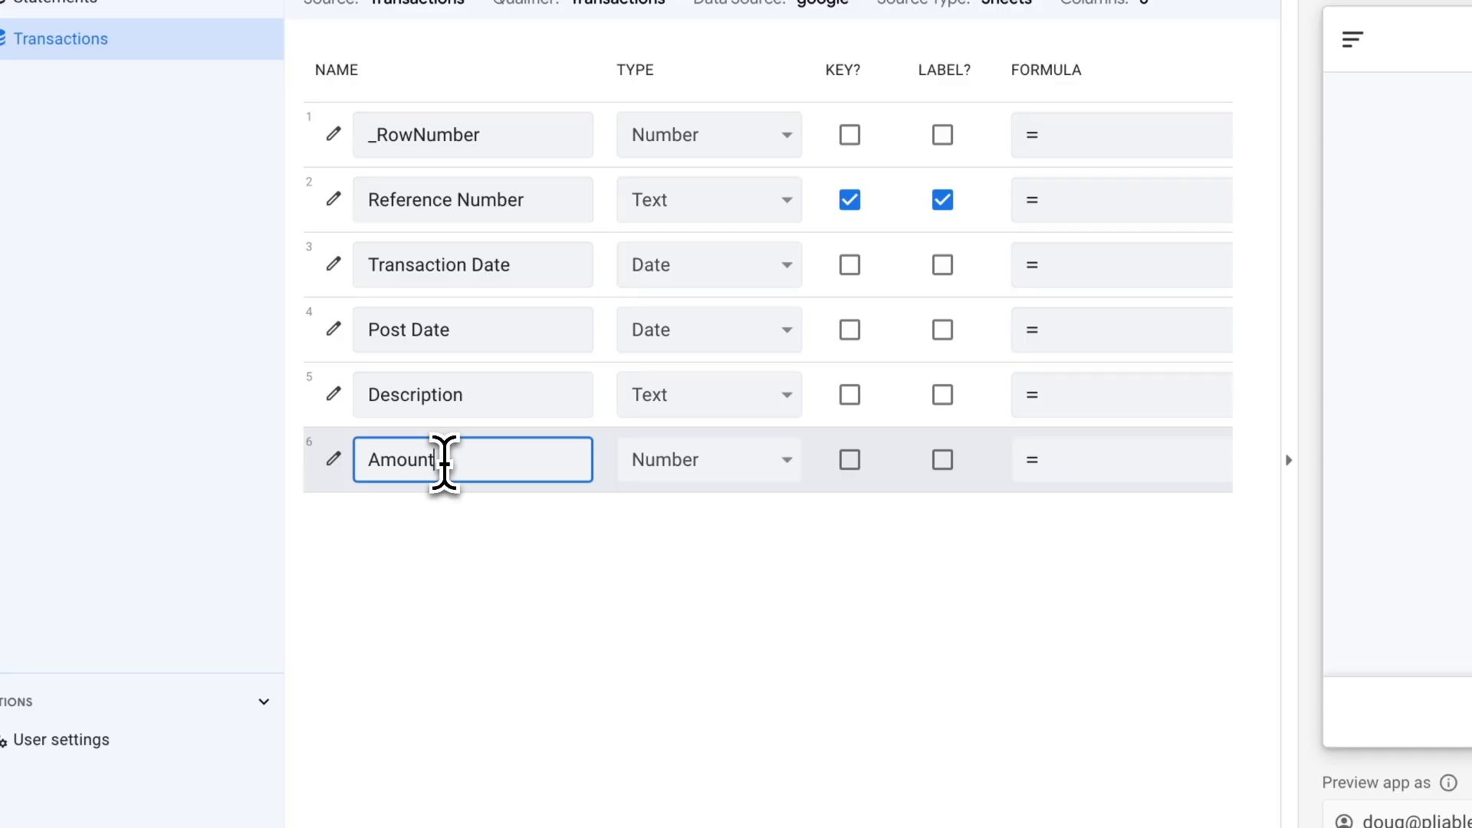
pyautogui.click(726, 464)
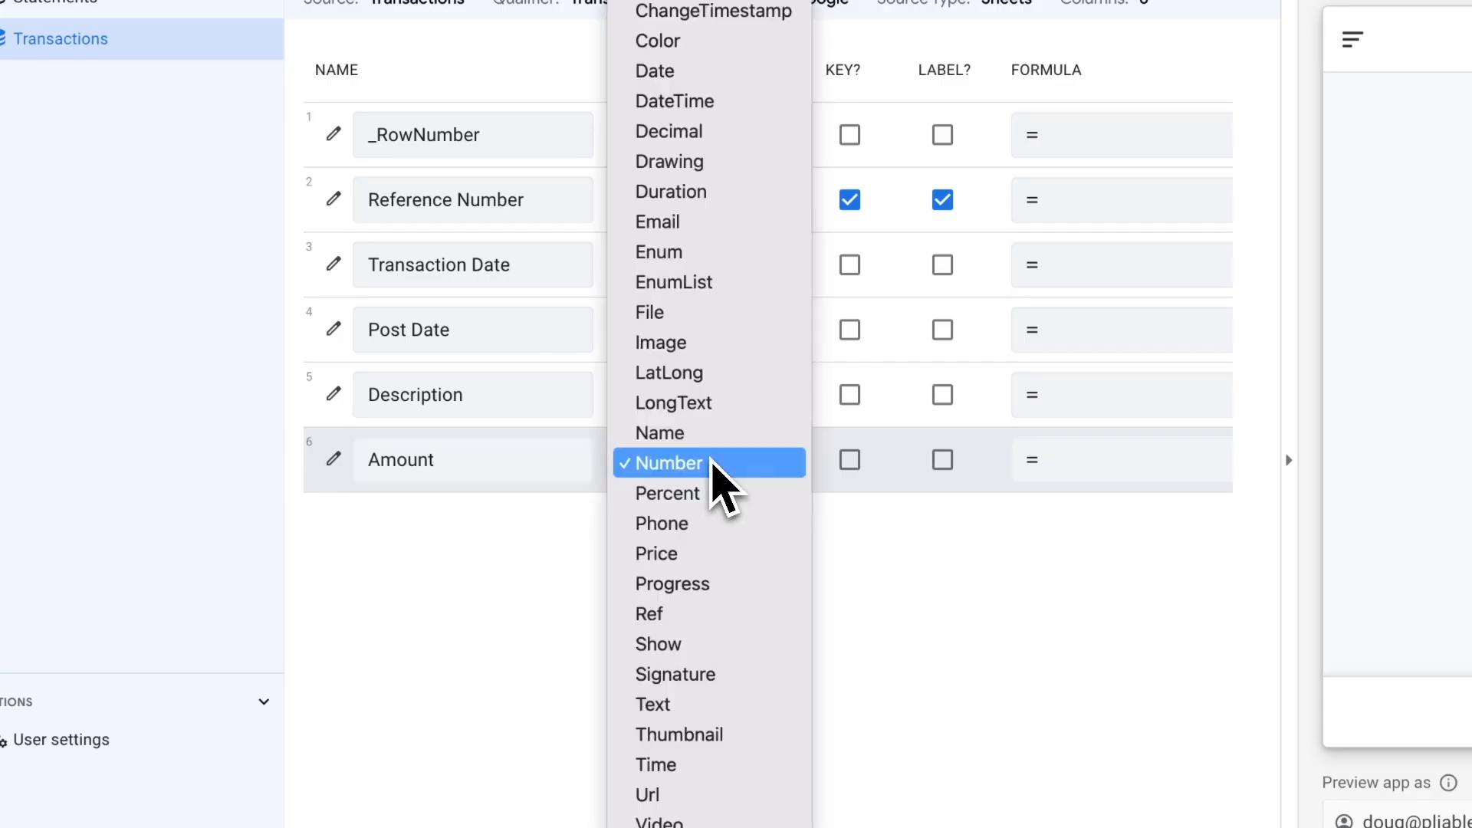
pyautogui.click(723, 566)
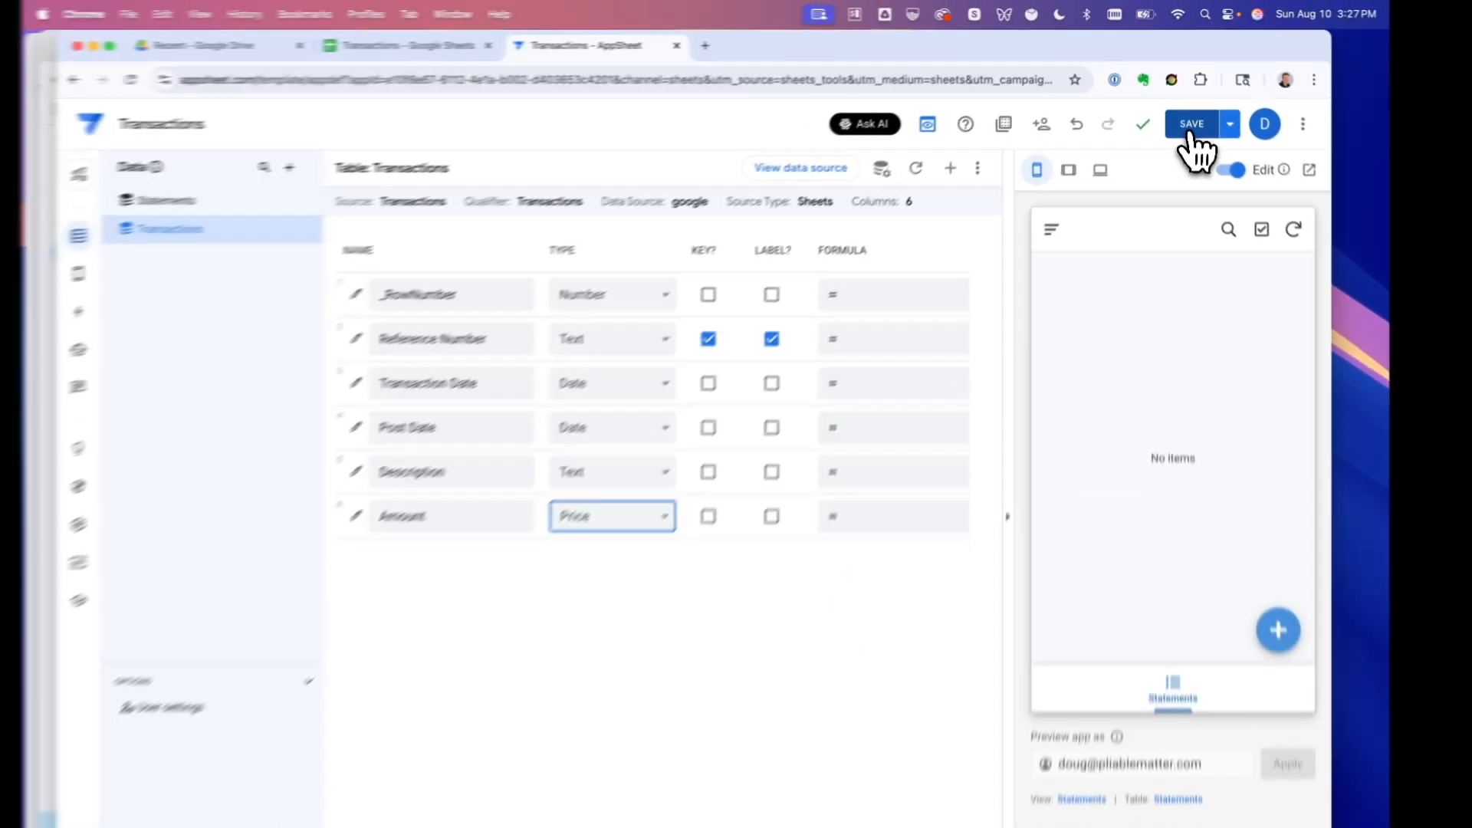
pyautogui.click(1189, 132)
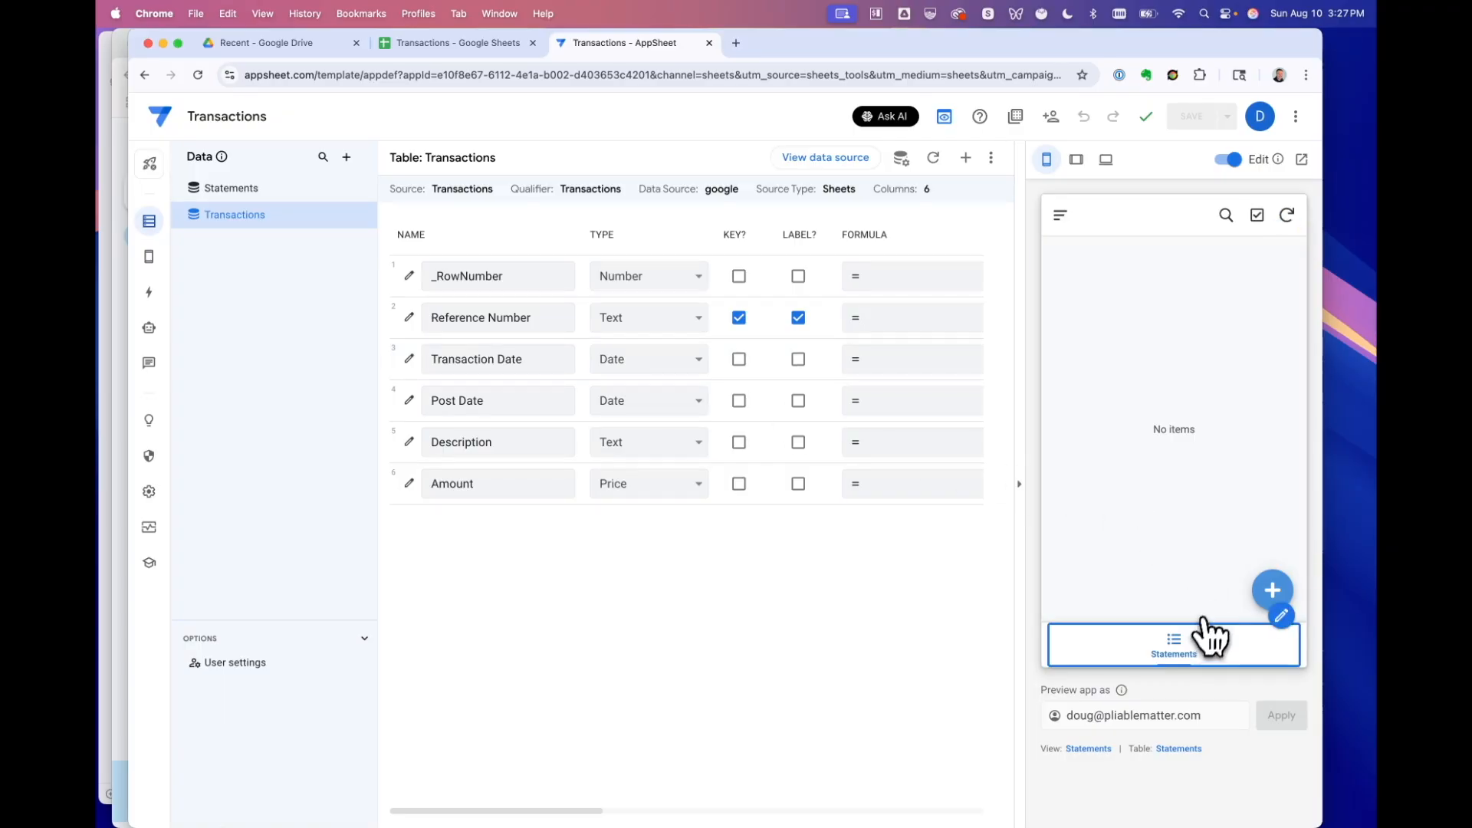
# Step: Look at the new statement entry form in the app preview and close it without adding a record
pyautogui.click(1273, 592)
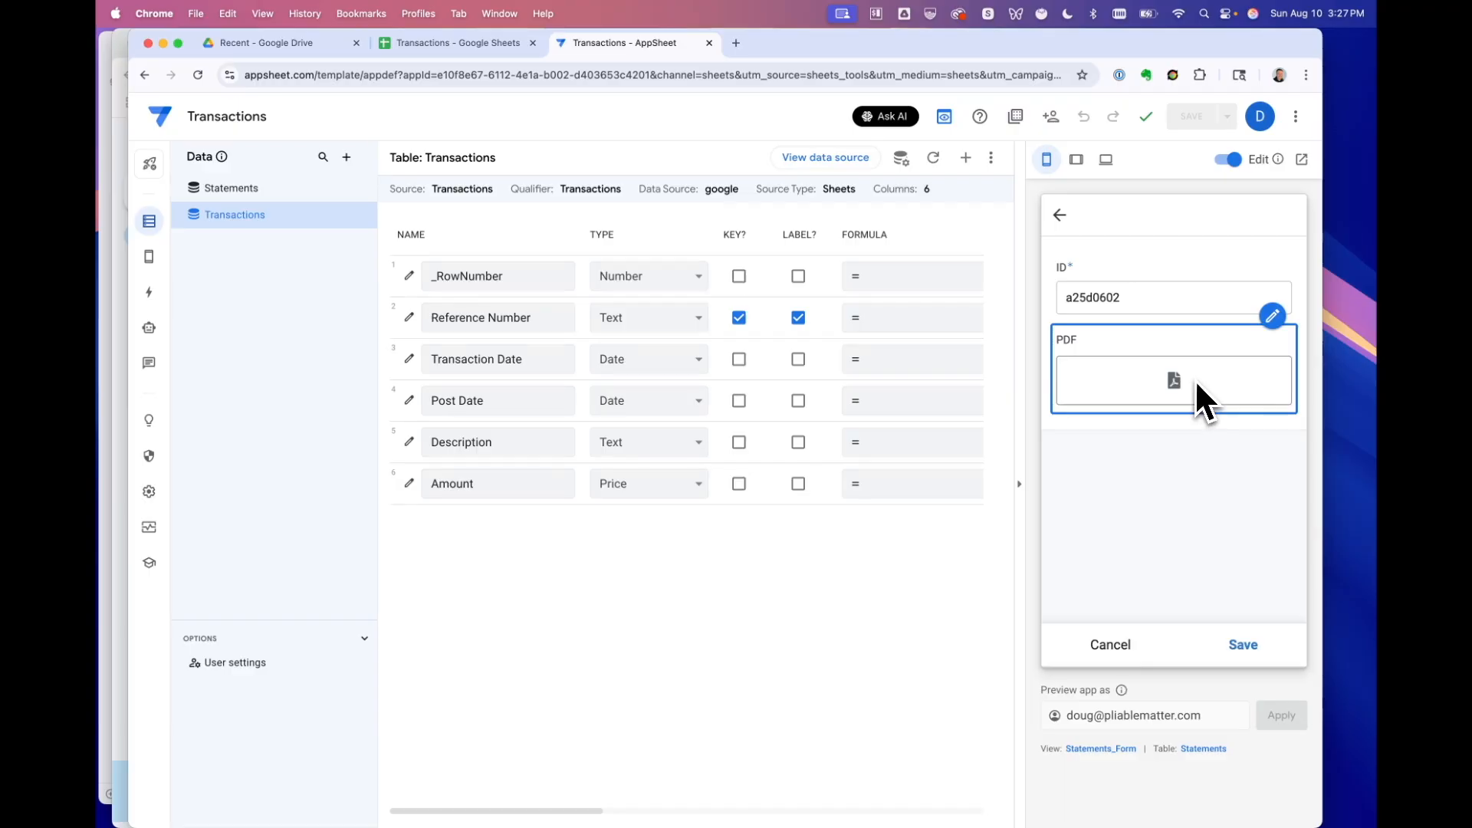
pyautogui.click(1113, 645)
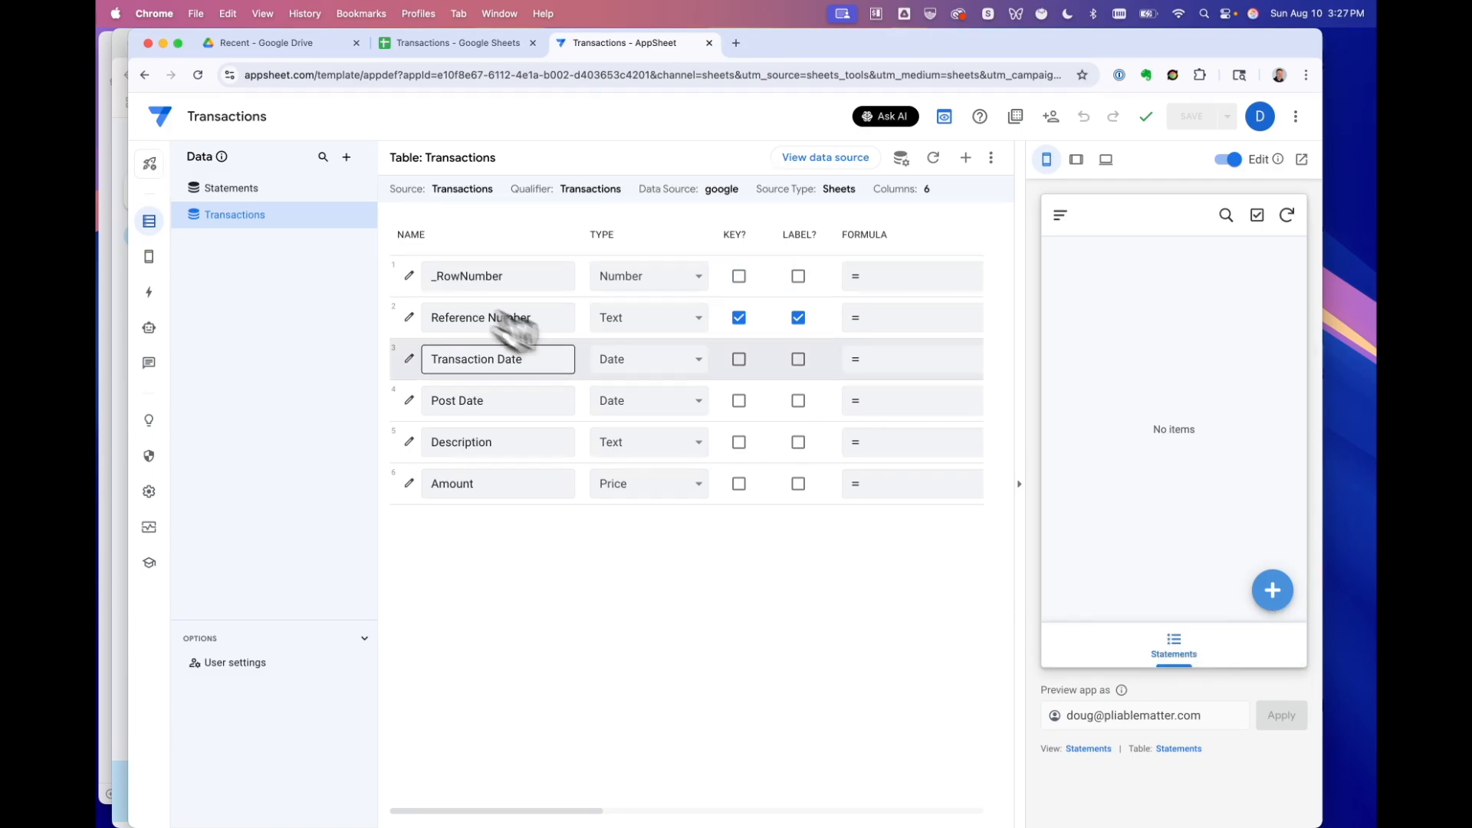
pyautogui.moveTo(1184, 655)
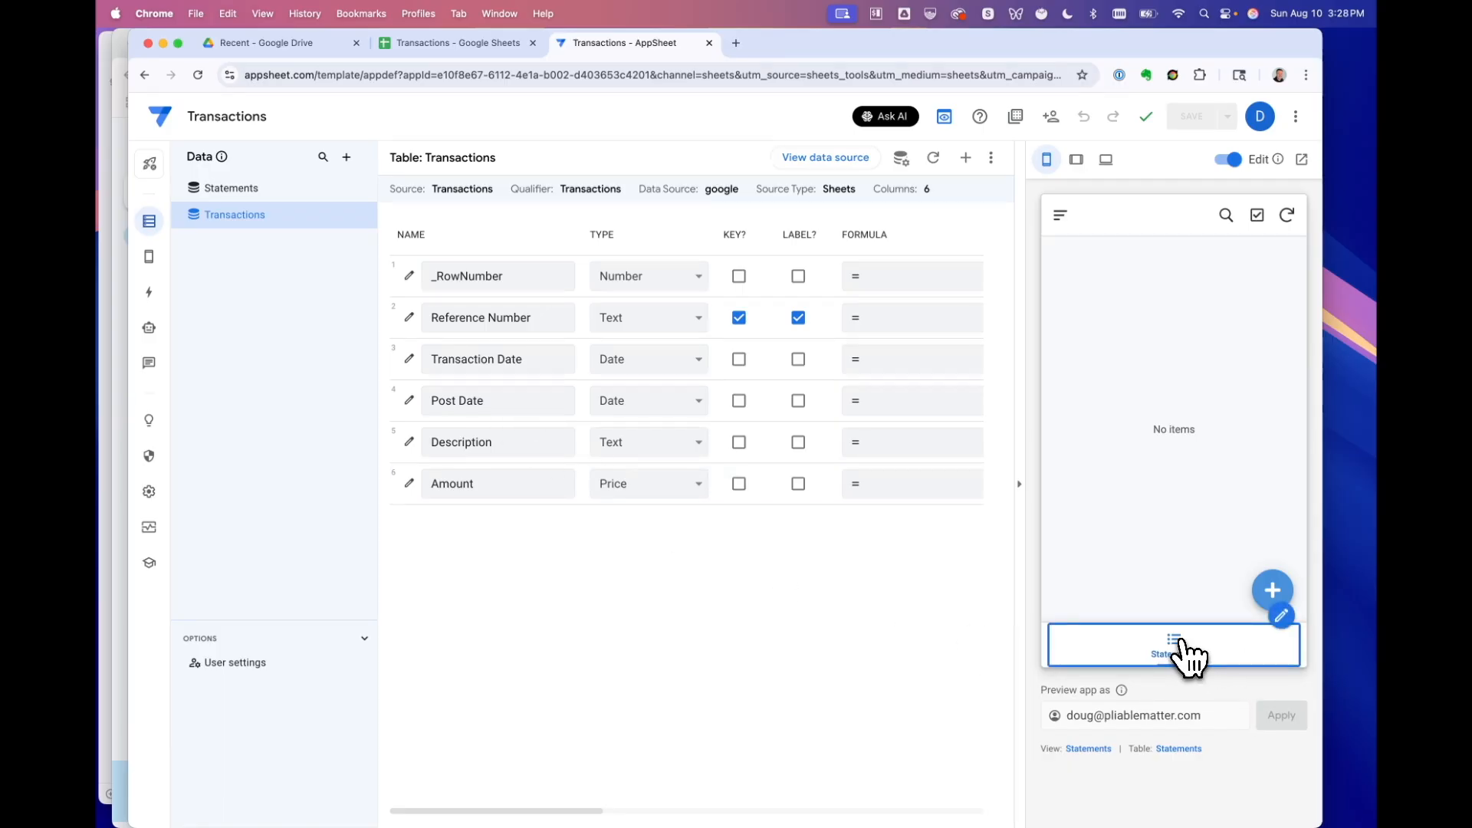
# Step: Give the Statements view an outlined receipt icon found by searching the display icons for "invoice"
pyautogui.click(155, 262)
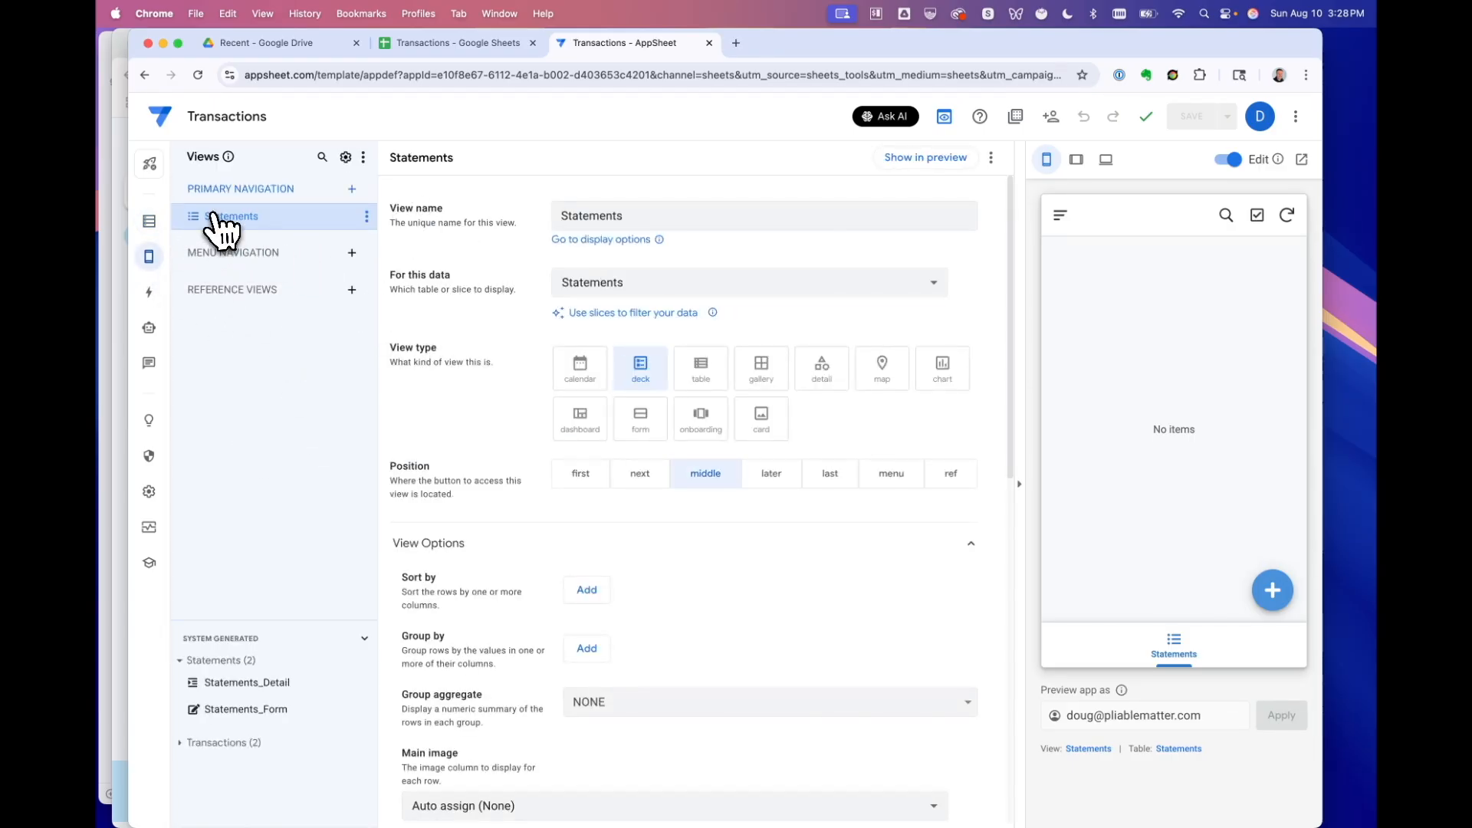
pyautogui.scroll(-10, 493, 499)
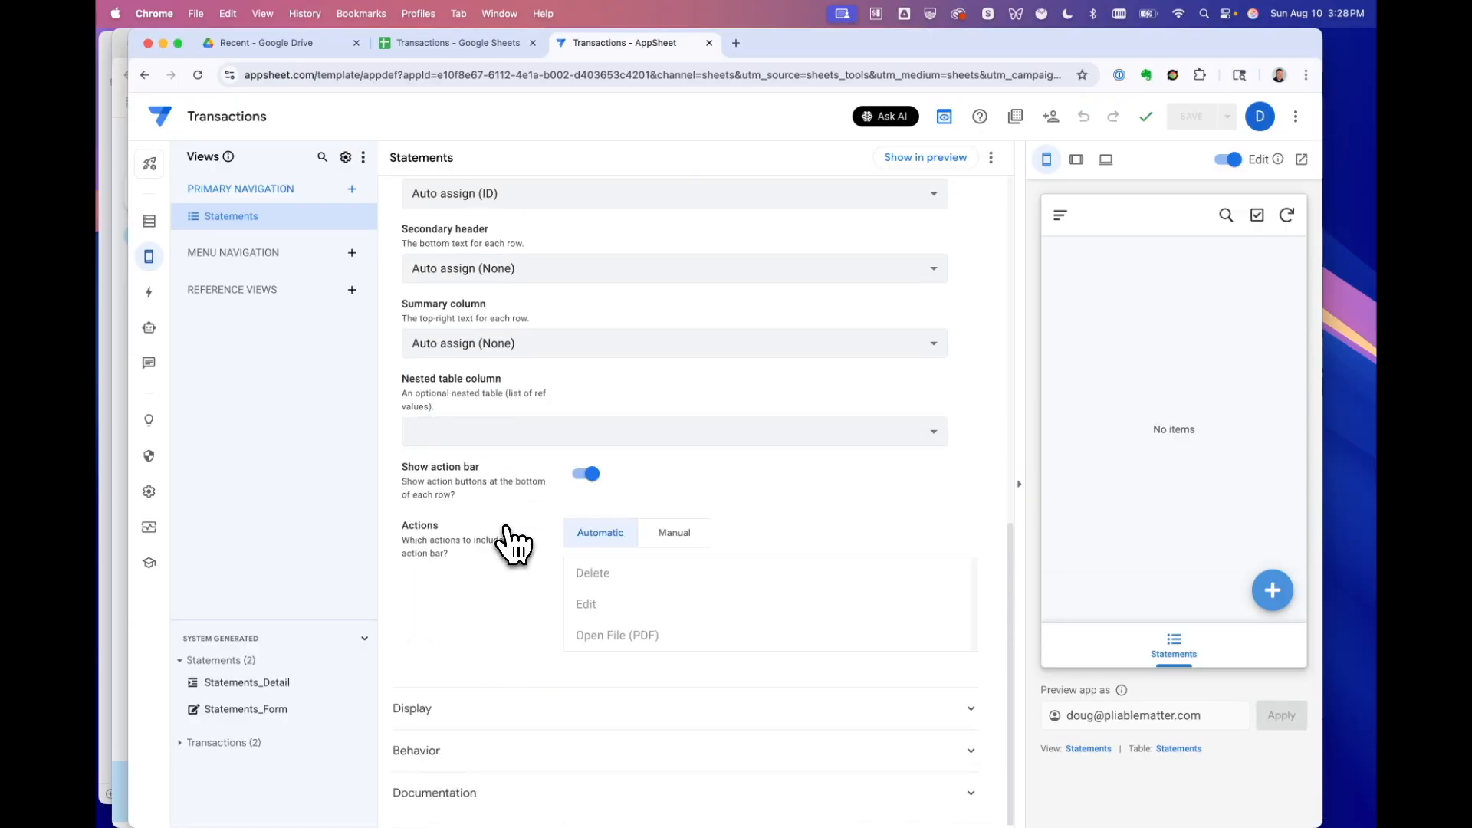
pyautogui.scroll(3, 509, 541)
pyautogui.scroll(-3, 508, 533)
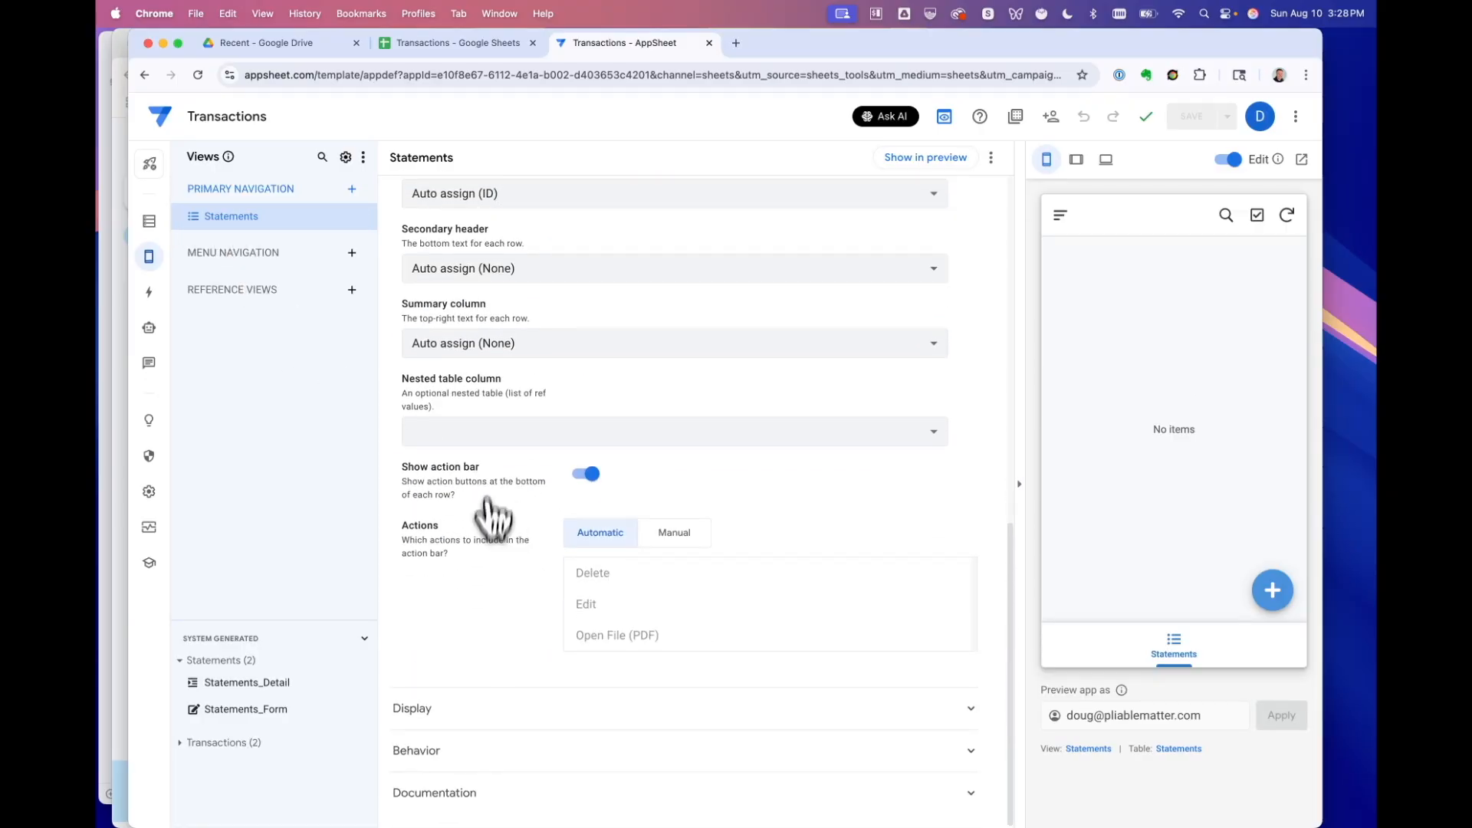
pyautogui.click(456, 724)
pyautogui.scroll(-4, 608, 624)
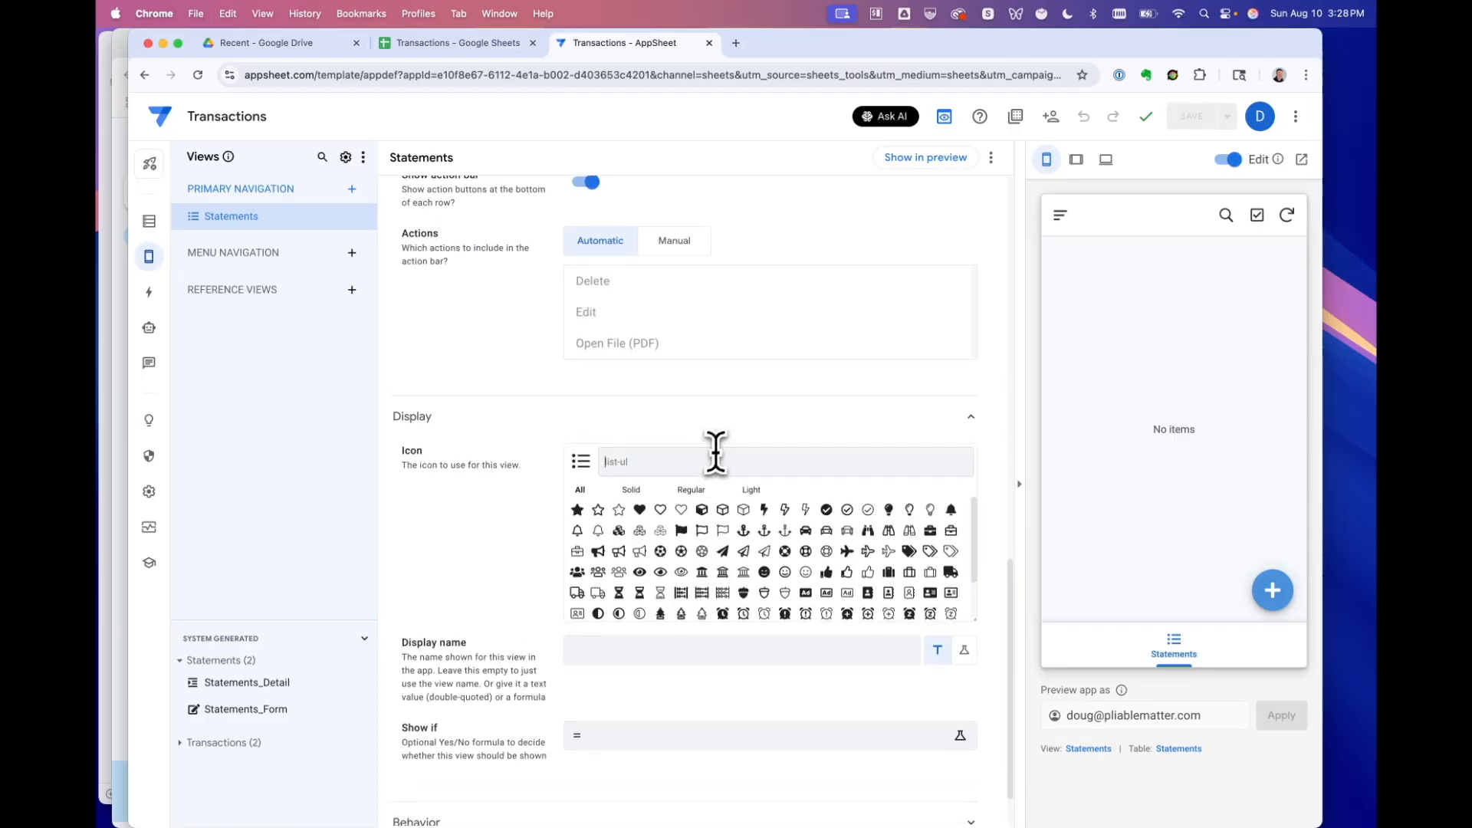
pyautogui.write('invoice')
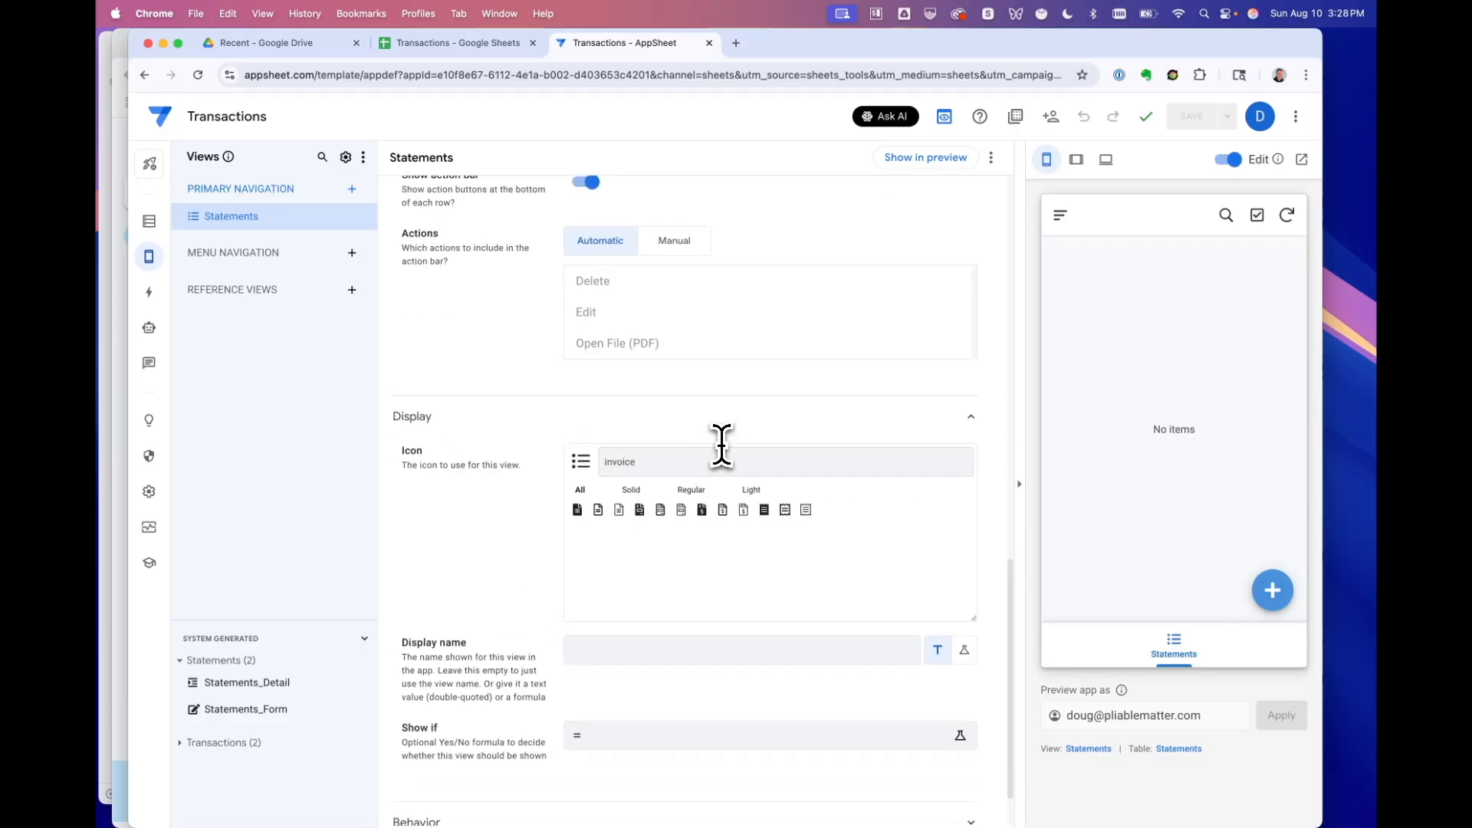
pyautogui.click(784, 511)
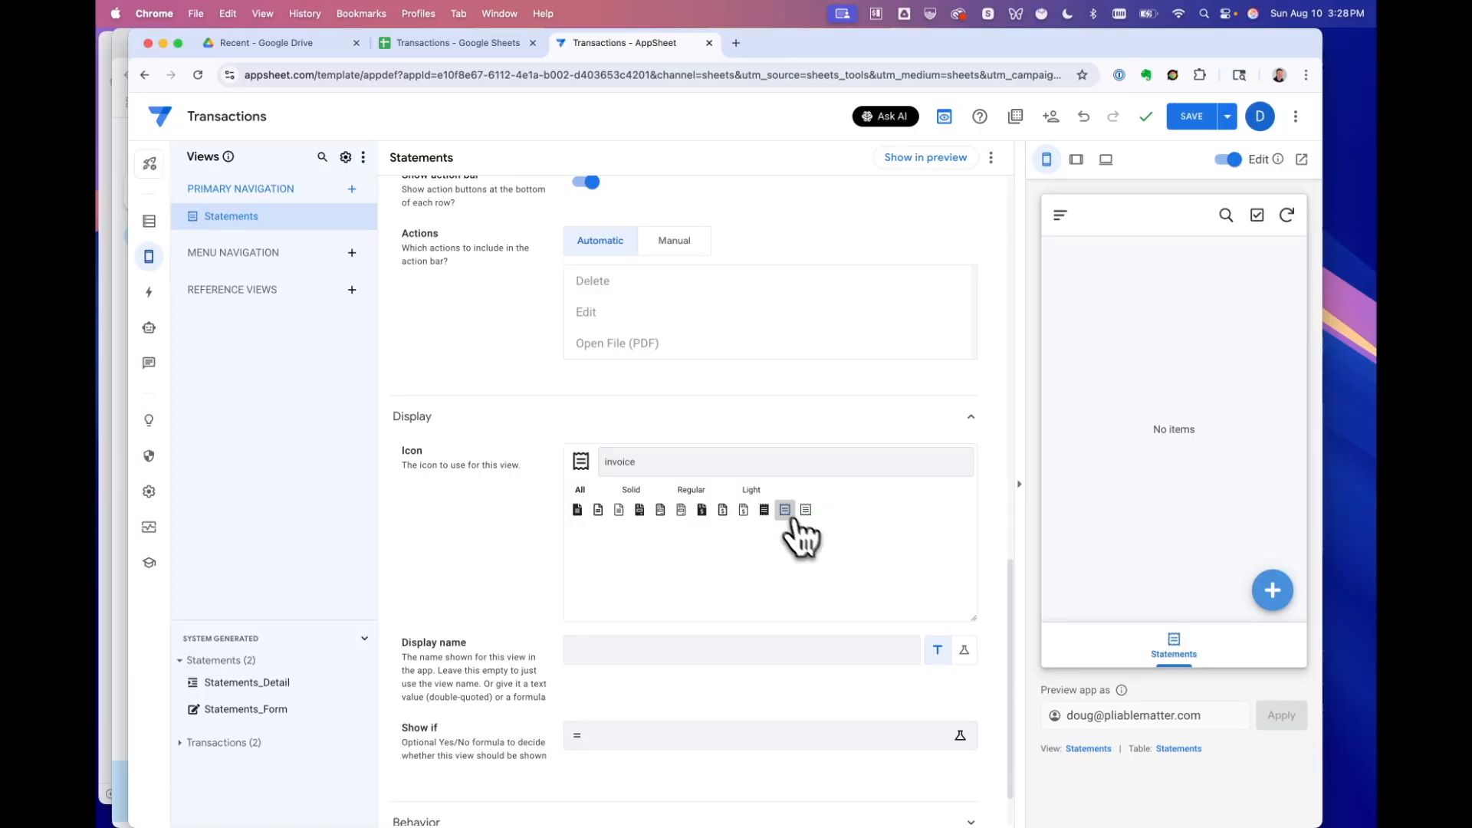
# Step: Add a new primary navigation view of type table and name it Transactions
pyautogui.click(352, 190)
pyautogui.click(516, 574)
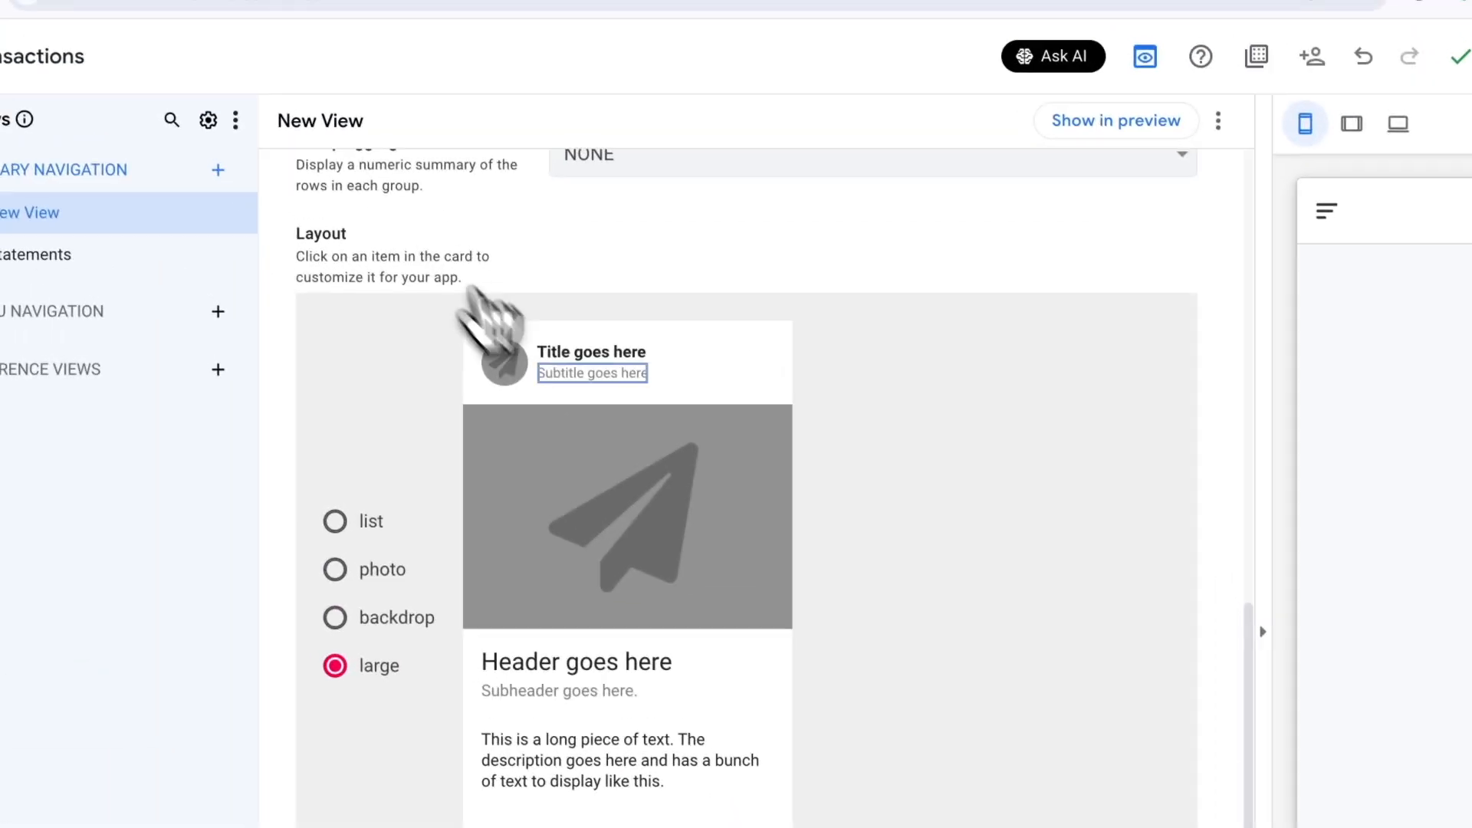
pyautogui.scroll(8, 322, 124)
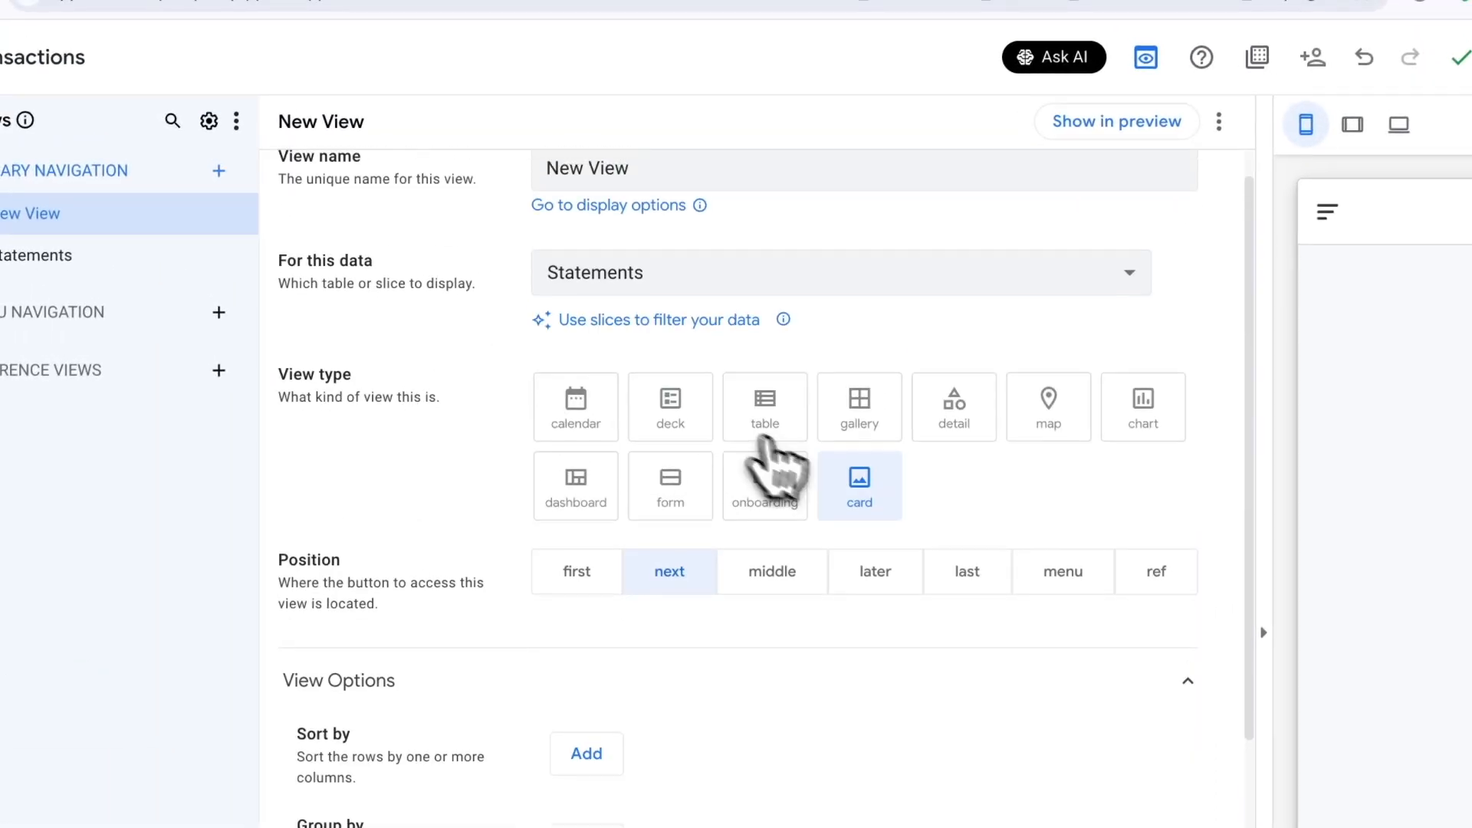
pyautogui.click(767, 454)
pyautogui.click(627, 214)
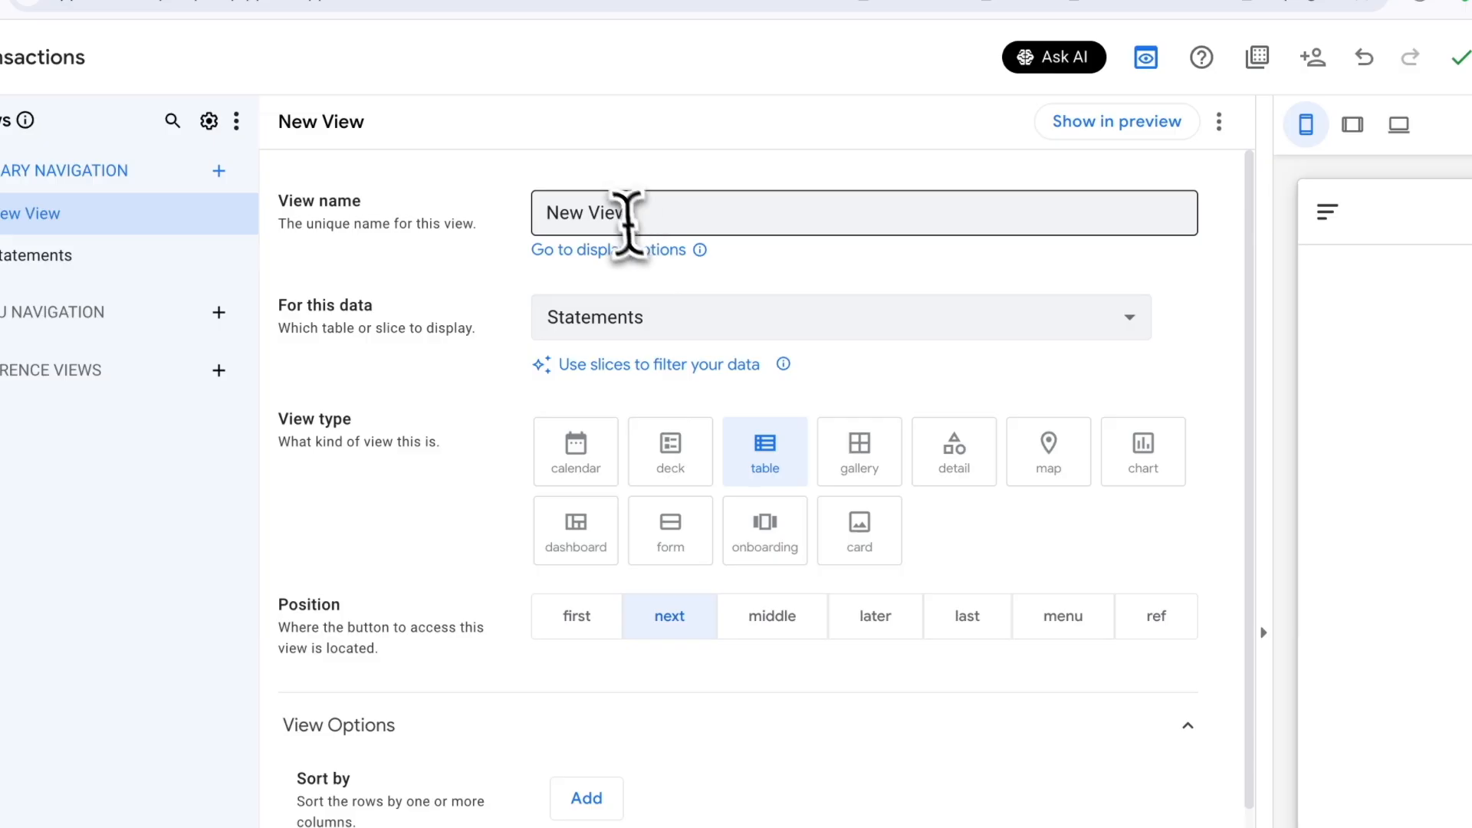
pyautogui.tripleClick(634, 217)
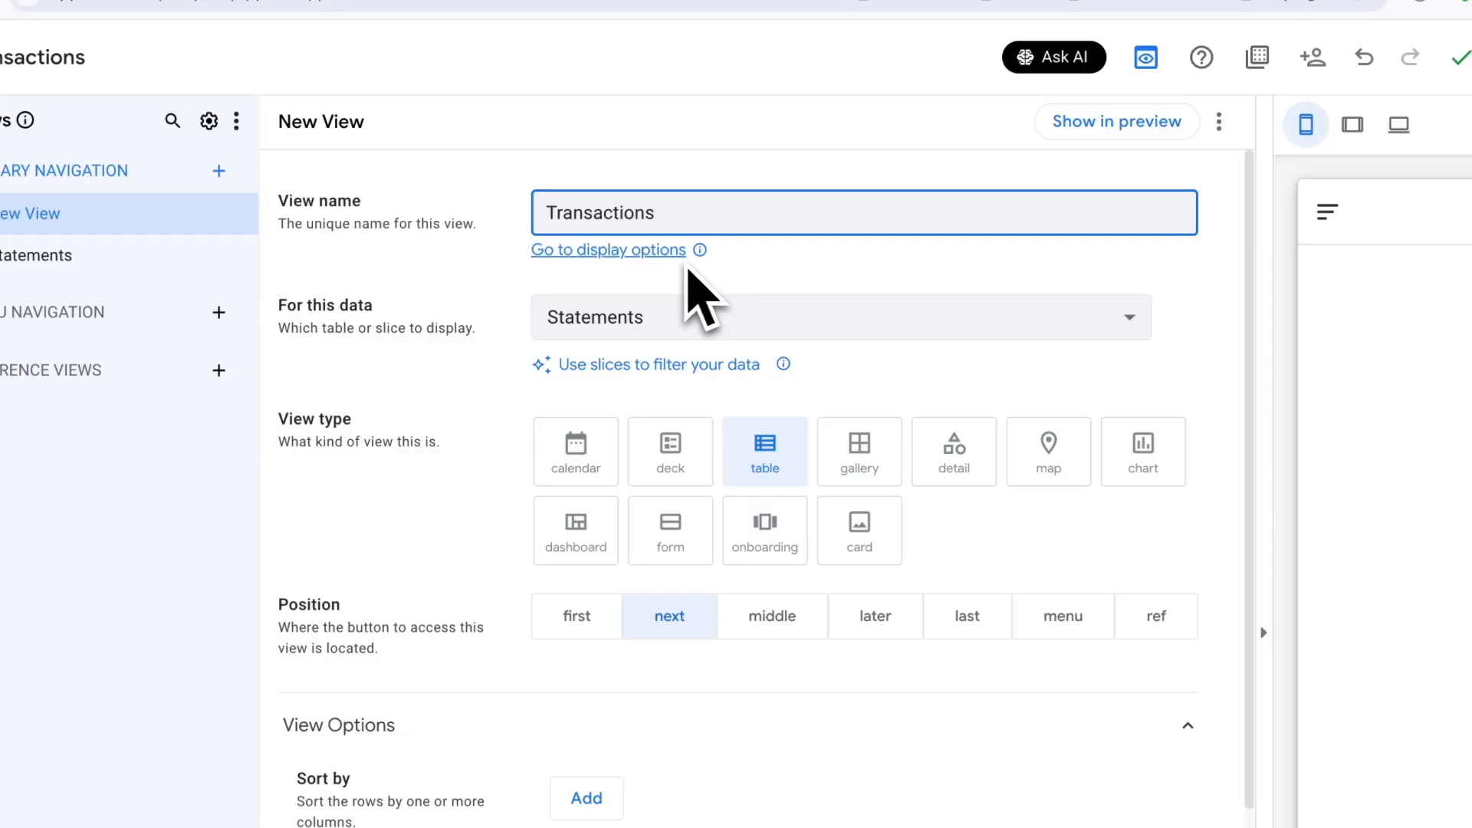
# Step: Make the Transactions view show the Transactions table's data and set its position to later
pyautogui.click(736, 328)
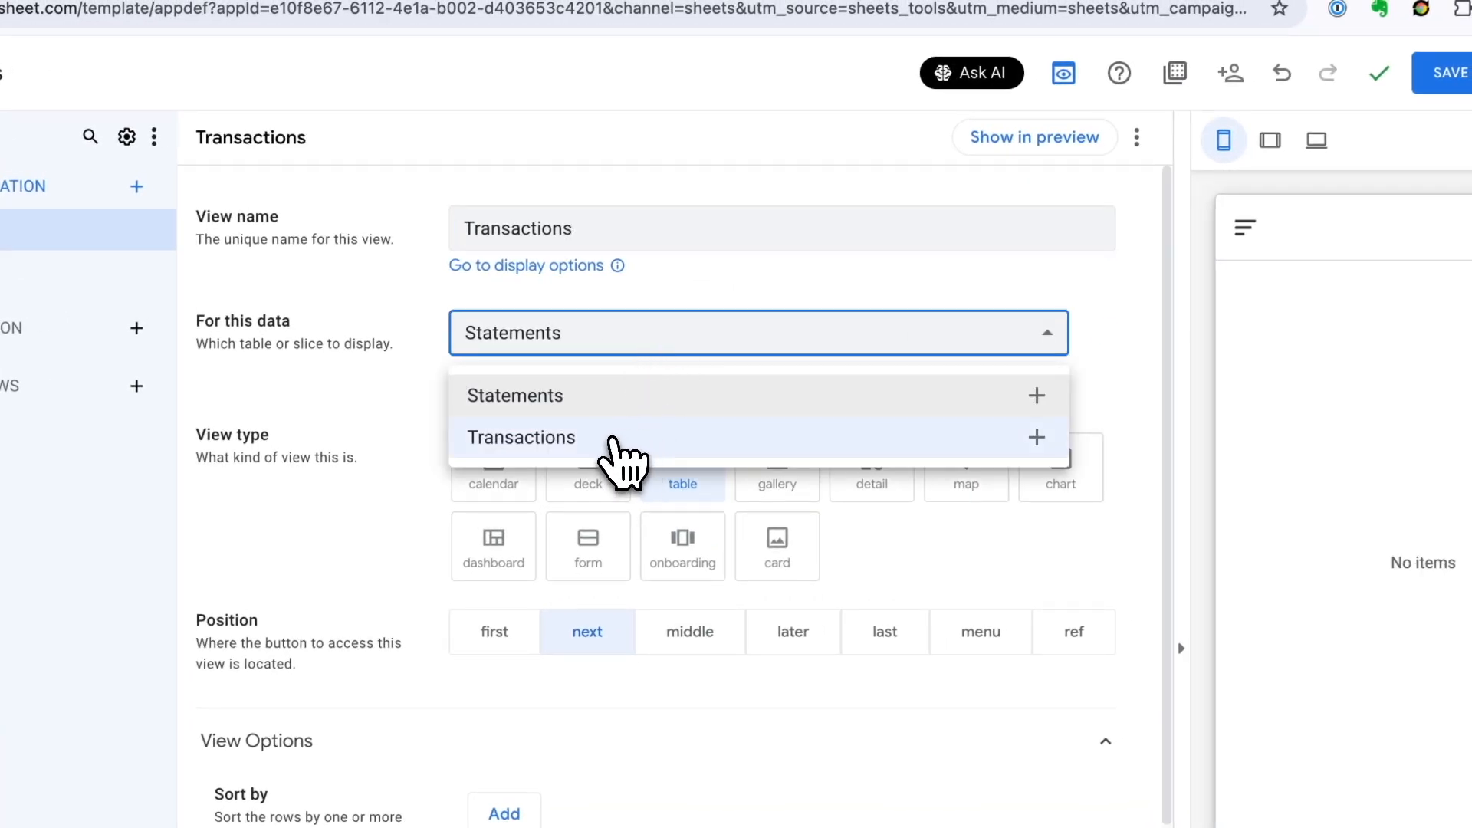
pyautogui.click(625, 436)
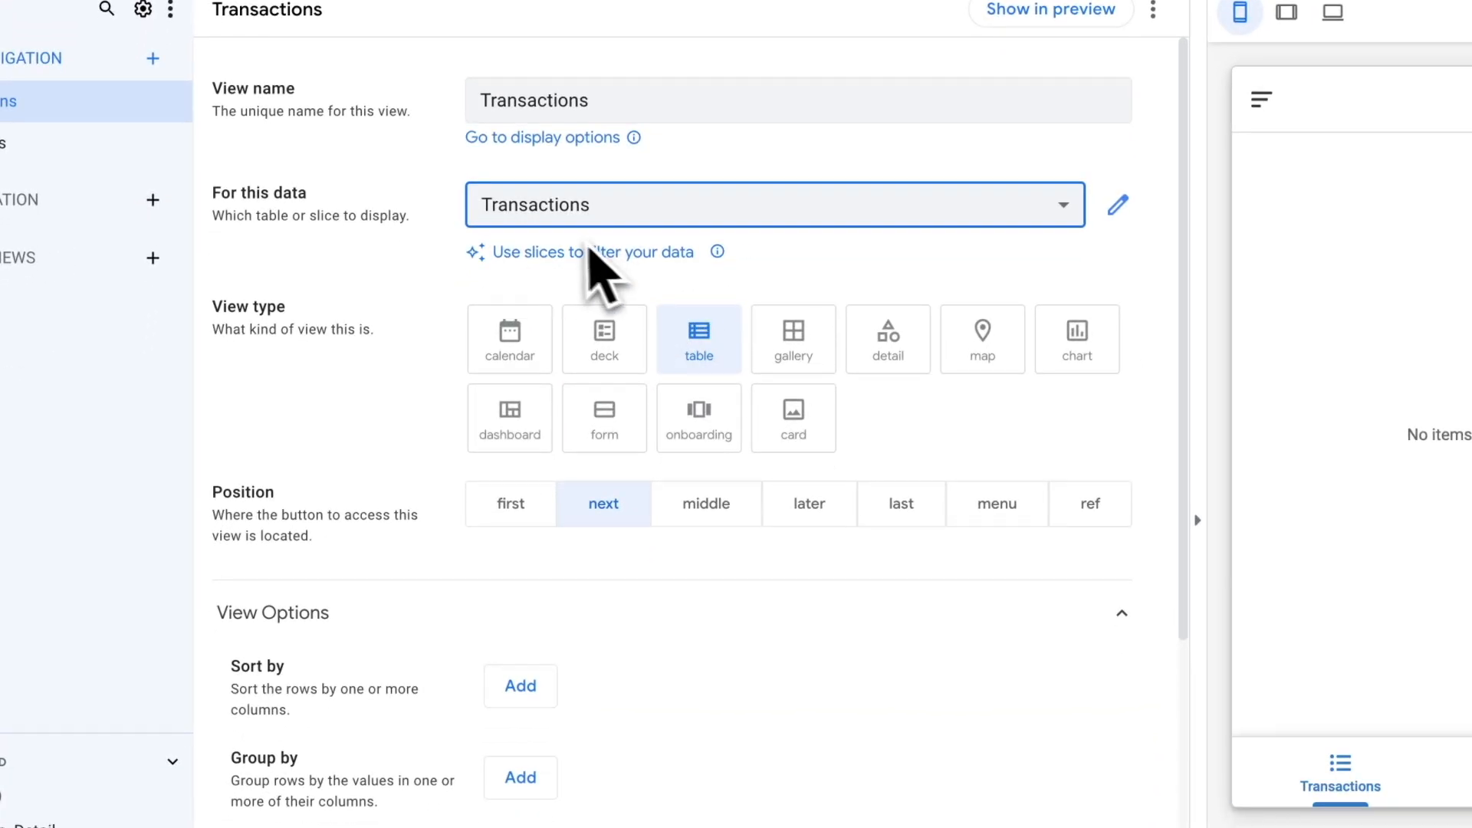
pyautogui.scroll(-1, 907, 662)
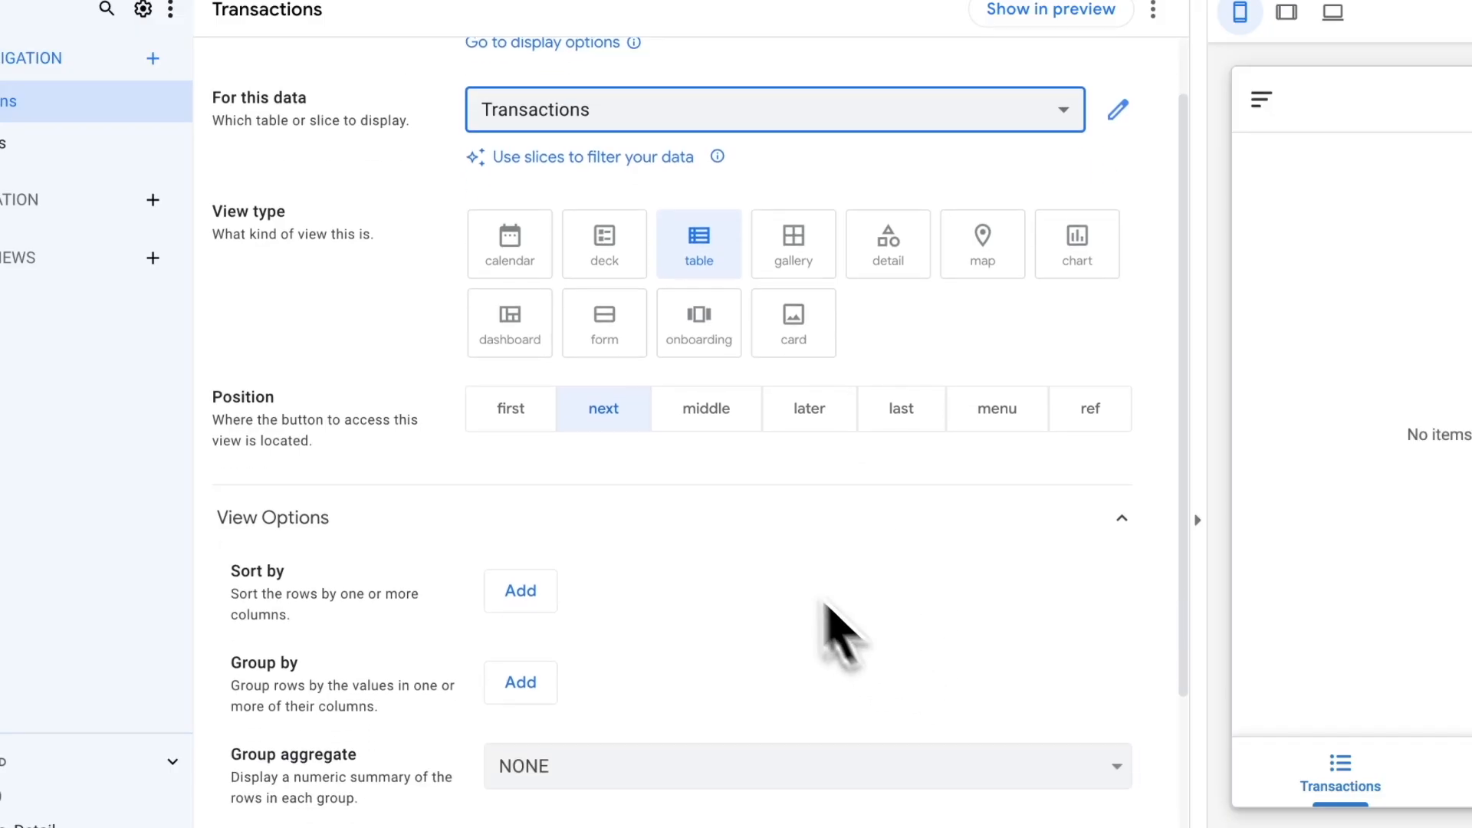
pyautogui.click(834, 411)
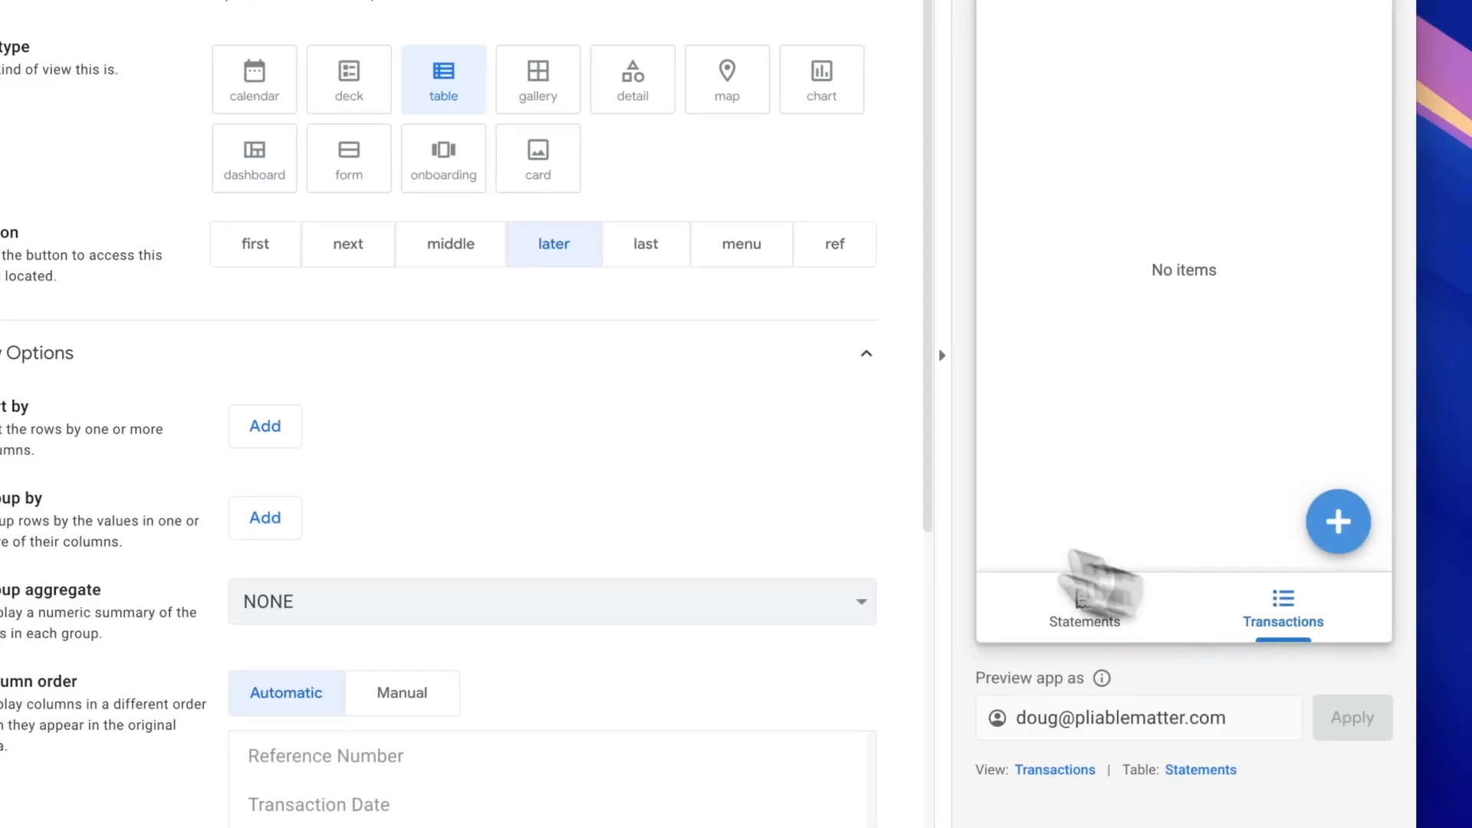
# Step: Give the Transactions view a banknote icon found by searching the display icons for "price", and save the app
pyautogui.scroll(-2, 728, 469)
pyautogui.scroll(-7, 713, 443)
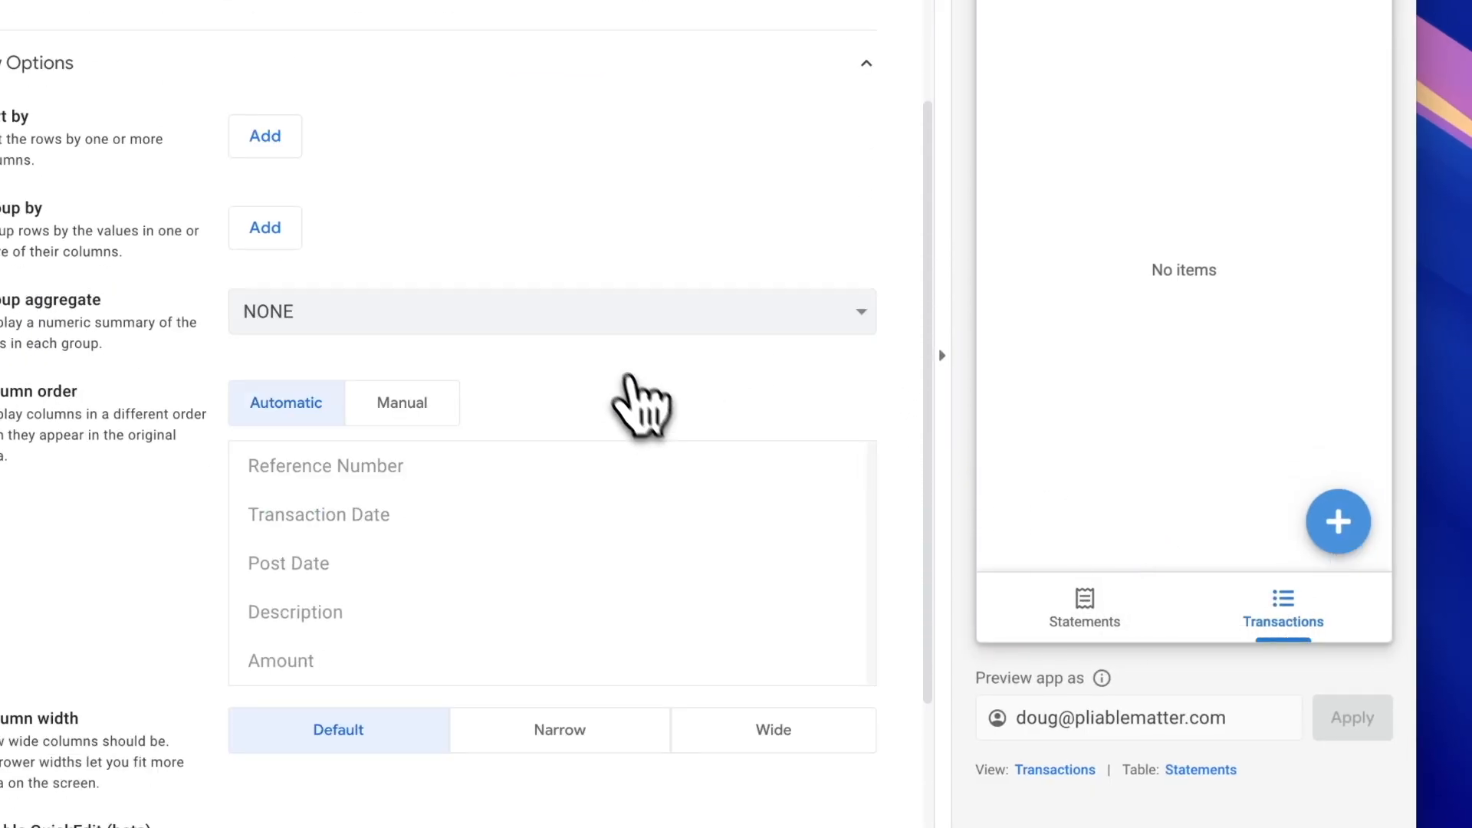
pyautogui.click(135, 720)
pyautogui.scroll(-5, 422, 502)
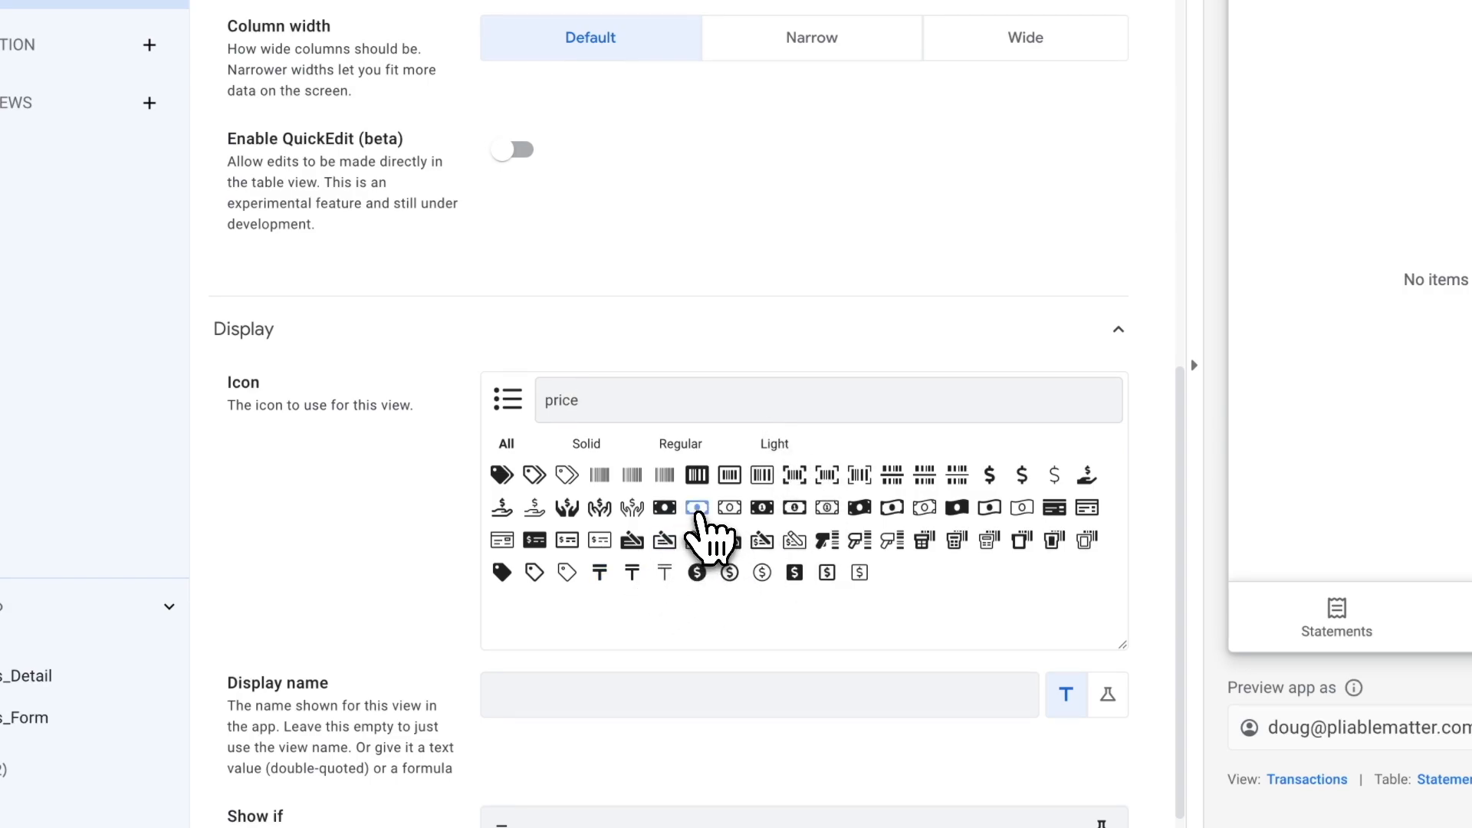
pyautogui.click(697, 507)
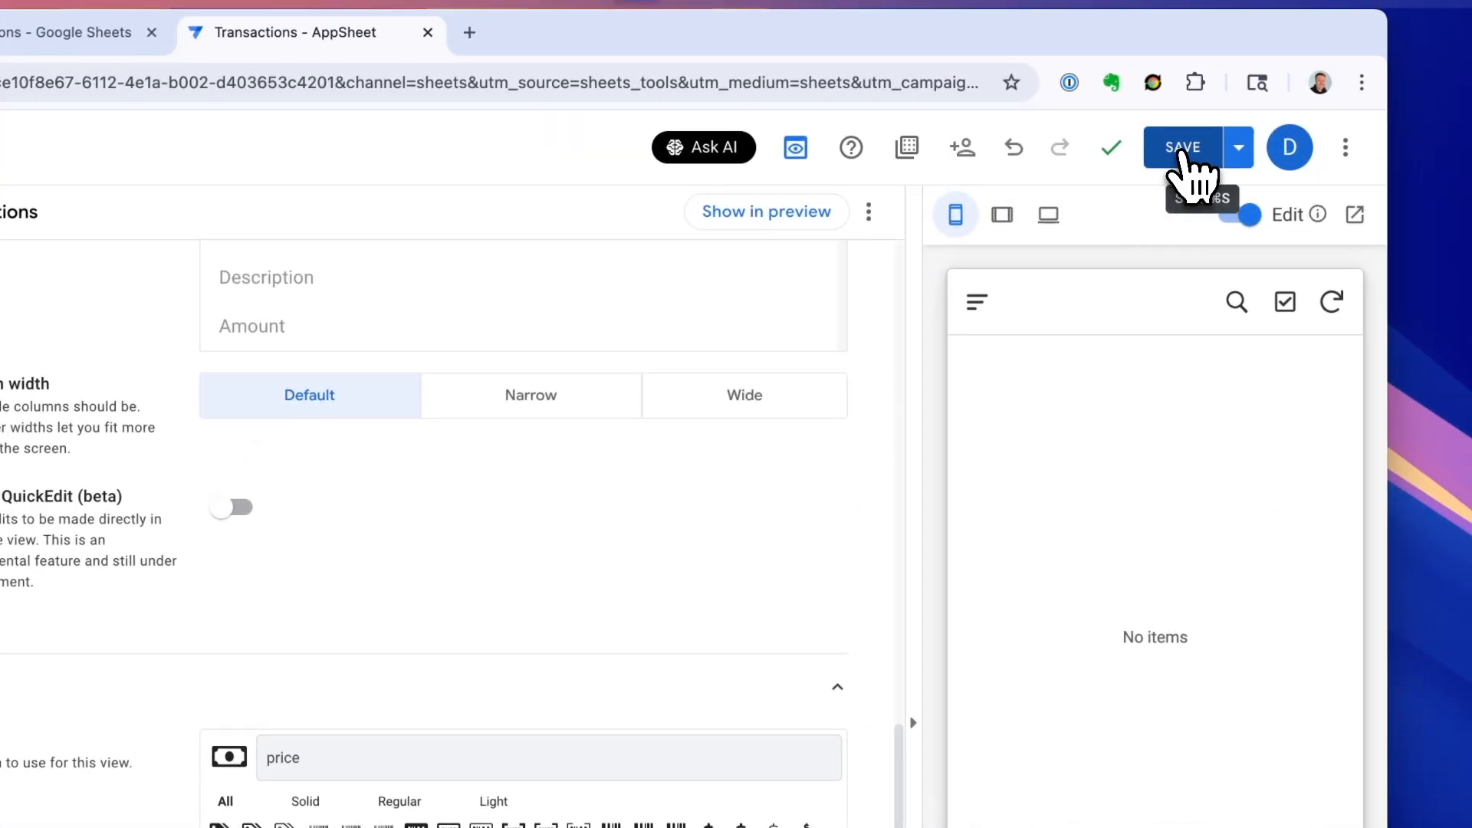
pyautogui.click(1184, 146)
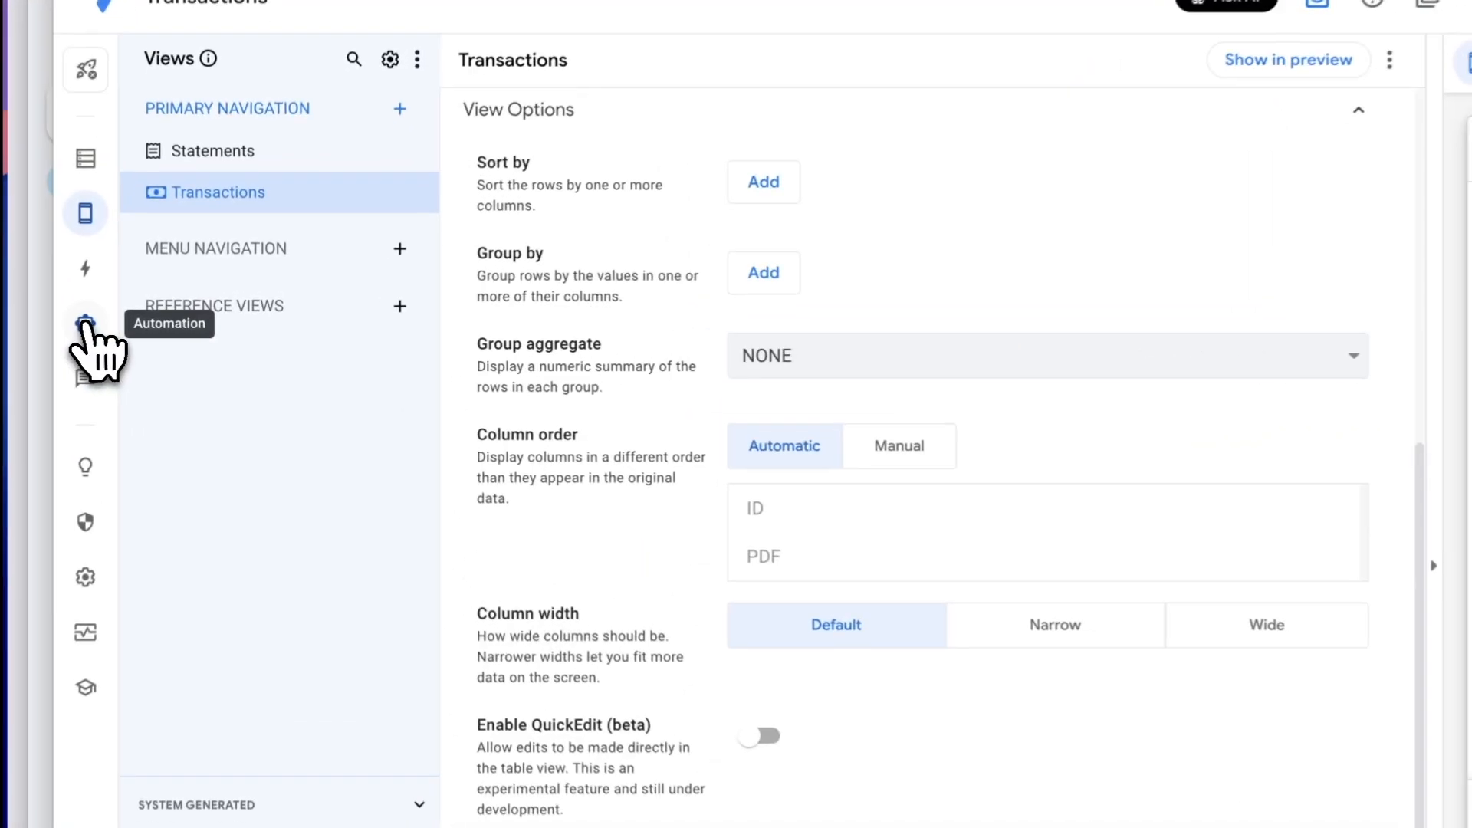
# Step: Create the app's first automation bot from scratch and add a new event to it
pyautogui.click(148, 327)
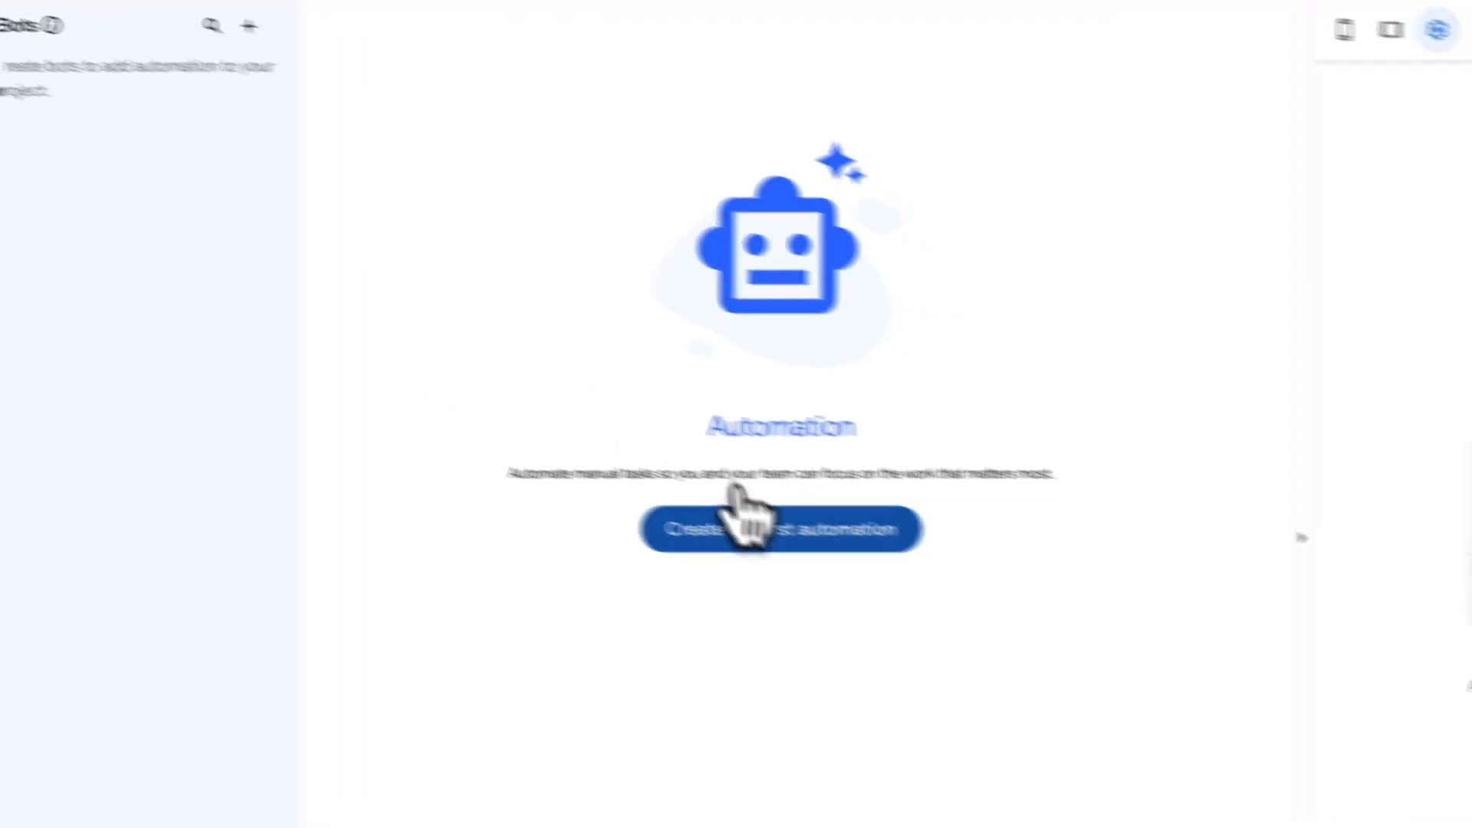
pyautogui.click(942, 571)
pyautogui.click(445, 669)
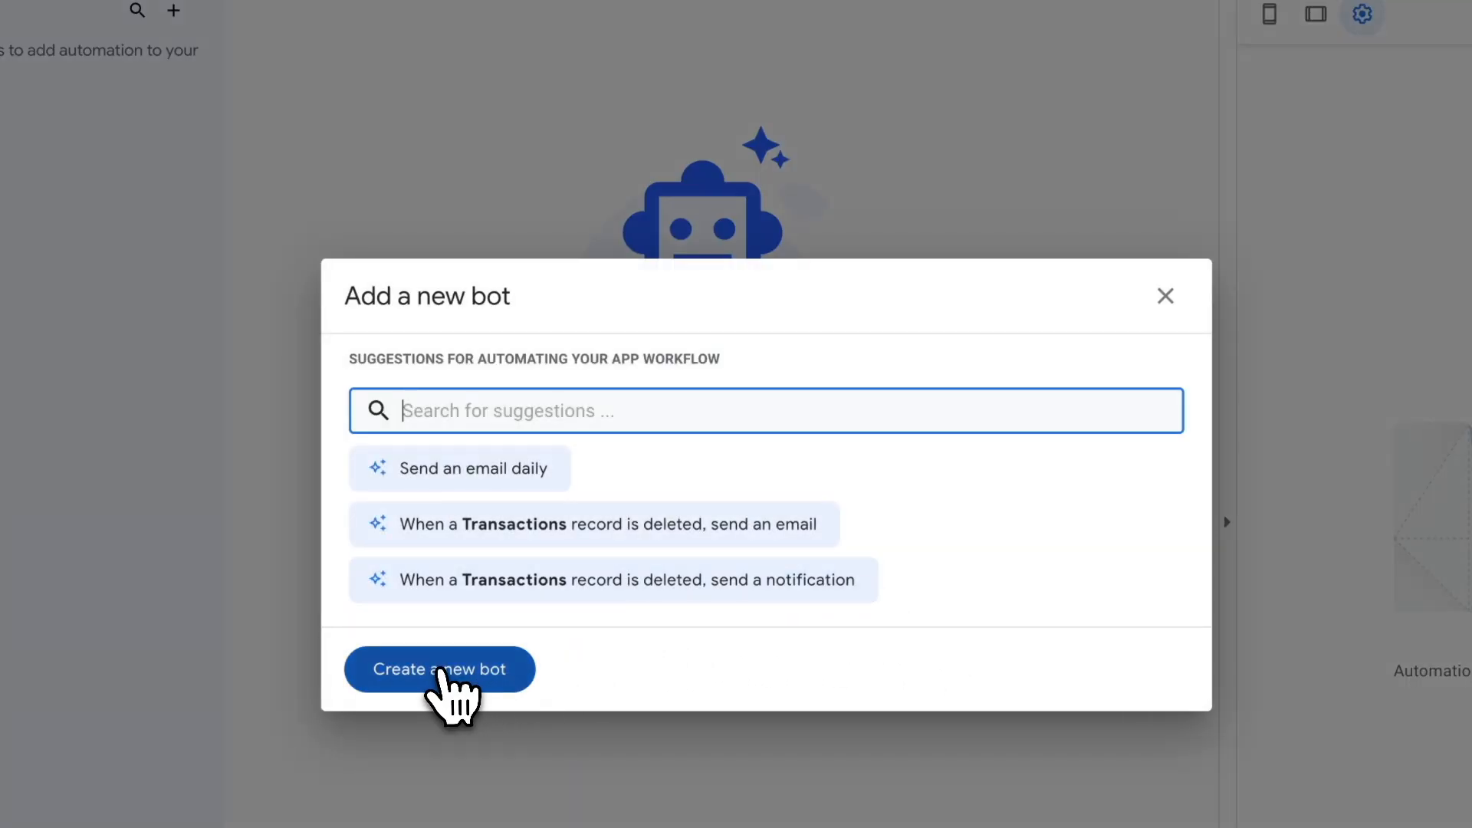
pyautogui.click(676, 151)
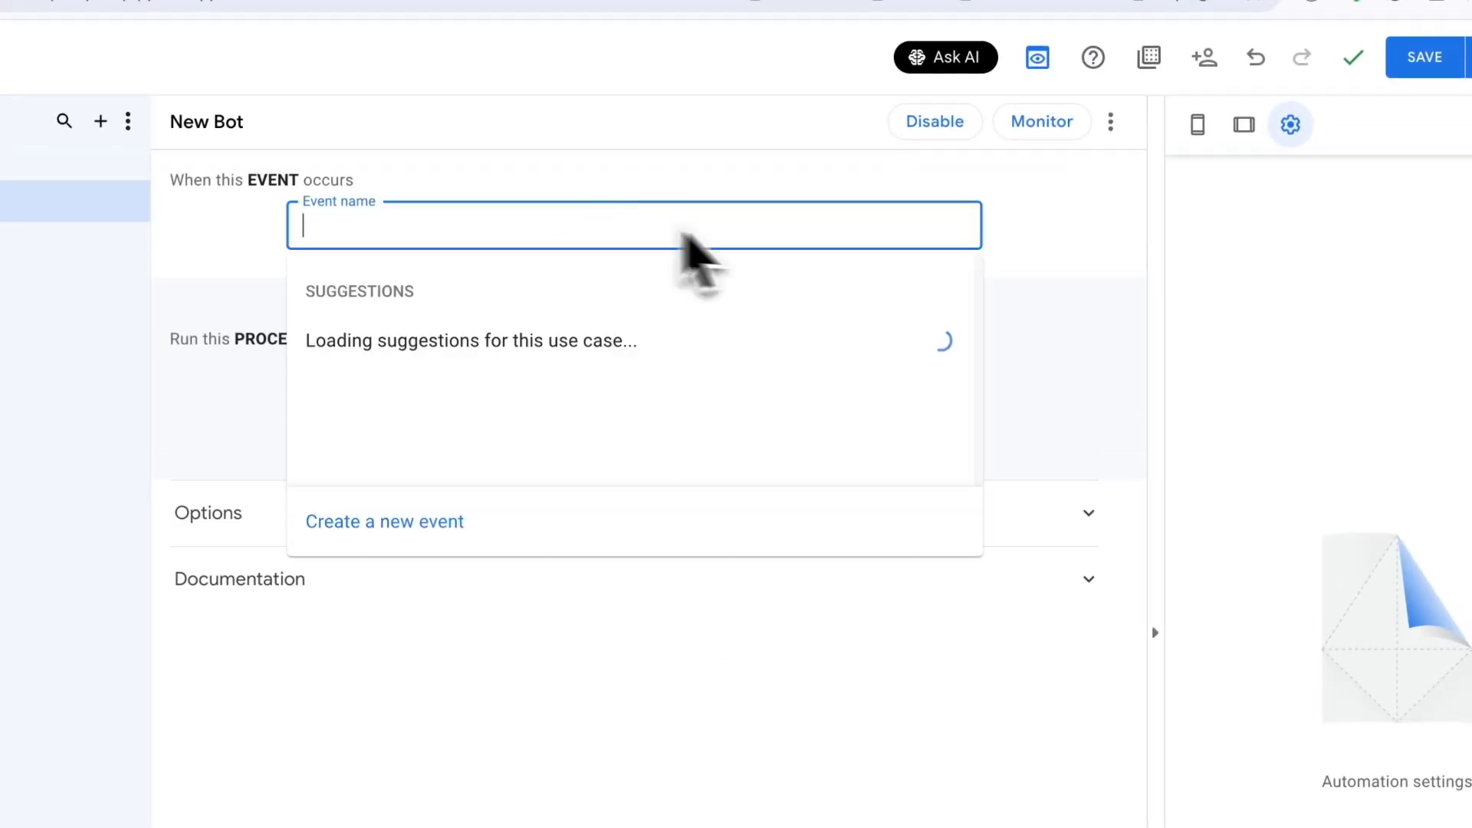
pyautogui.click(483, 452)
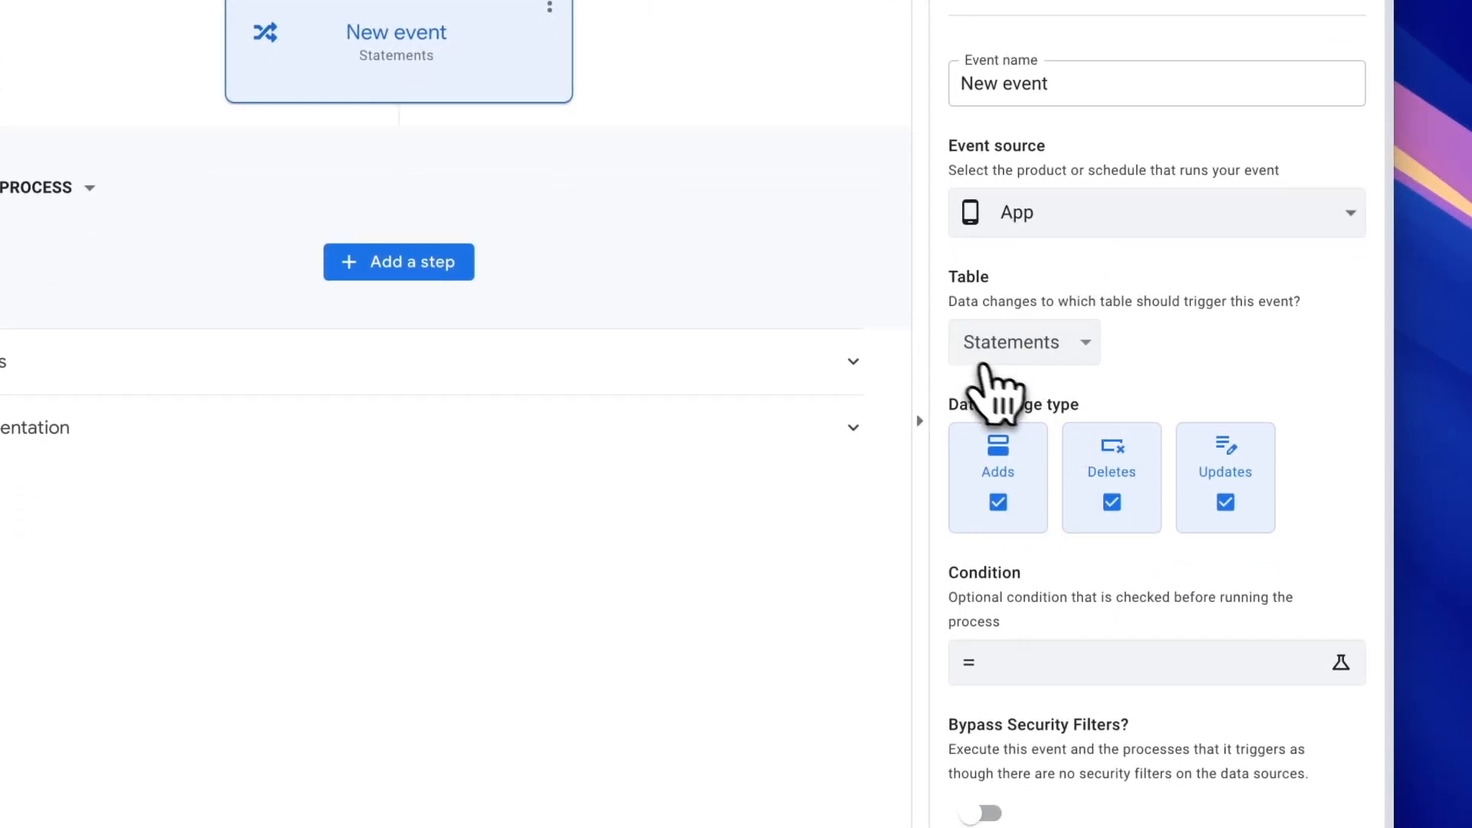
# Step: Restrict the bot's event on the Statements table to Adds only and name it Statement Added
pyautogui.click(1111, 494)
pyautogui.click(1230, 496)
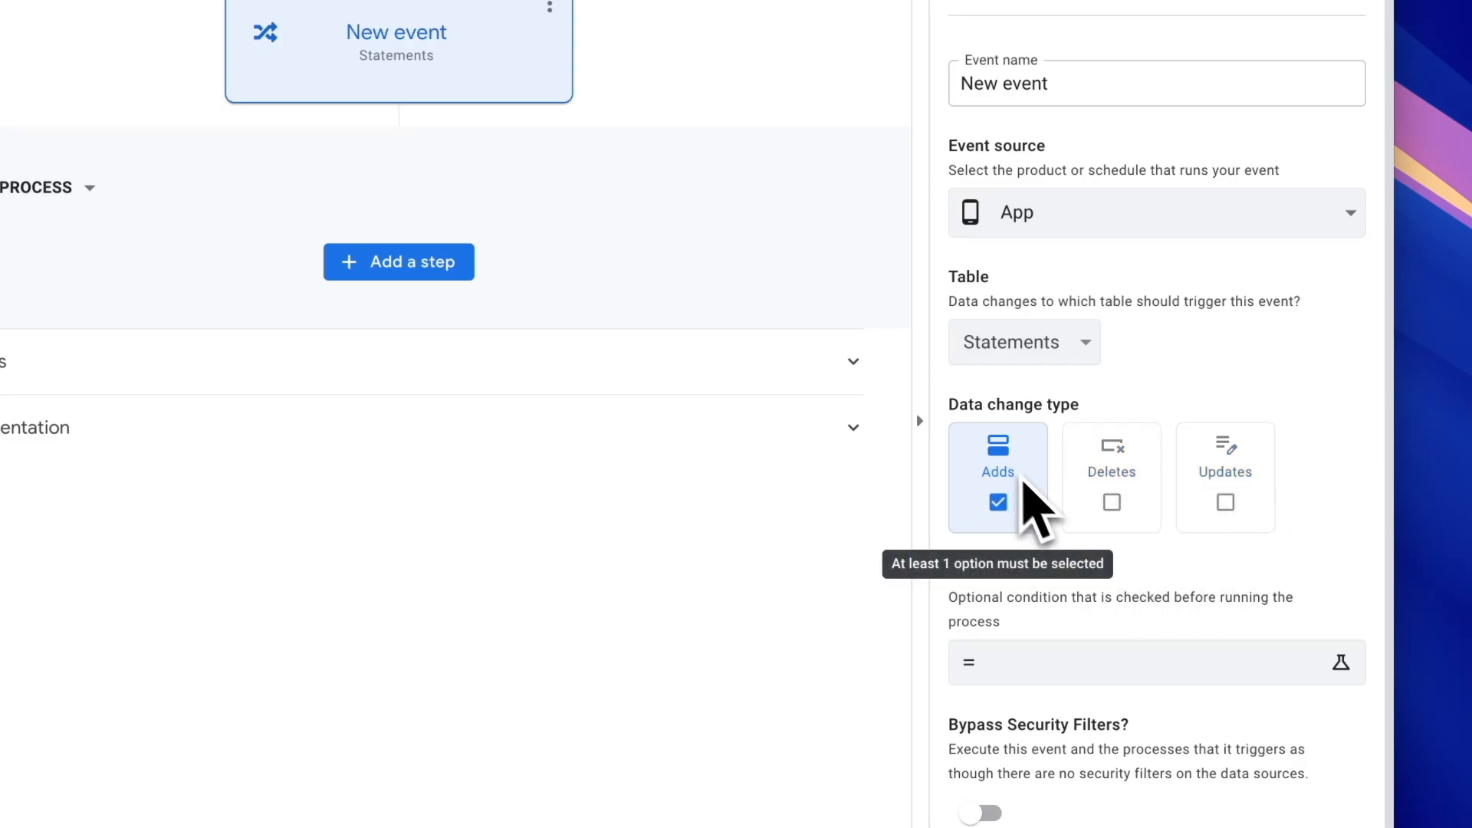
pyautogui.scroll(-1, 1111, 558)
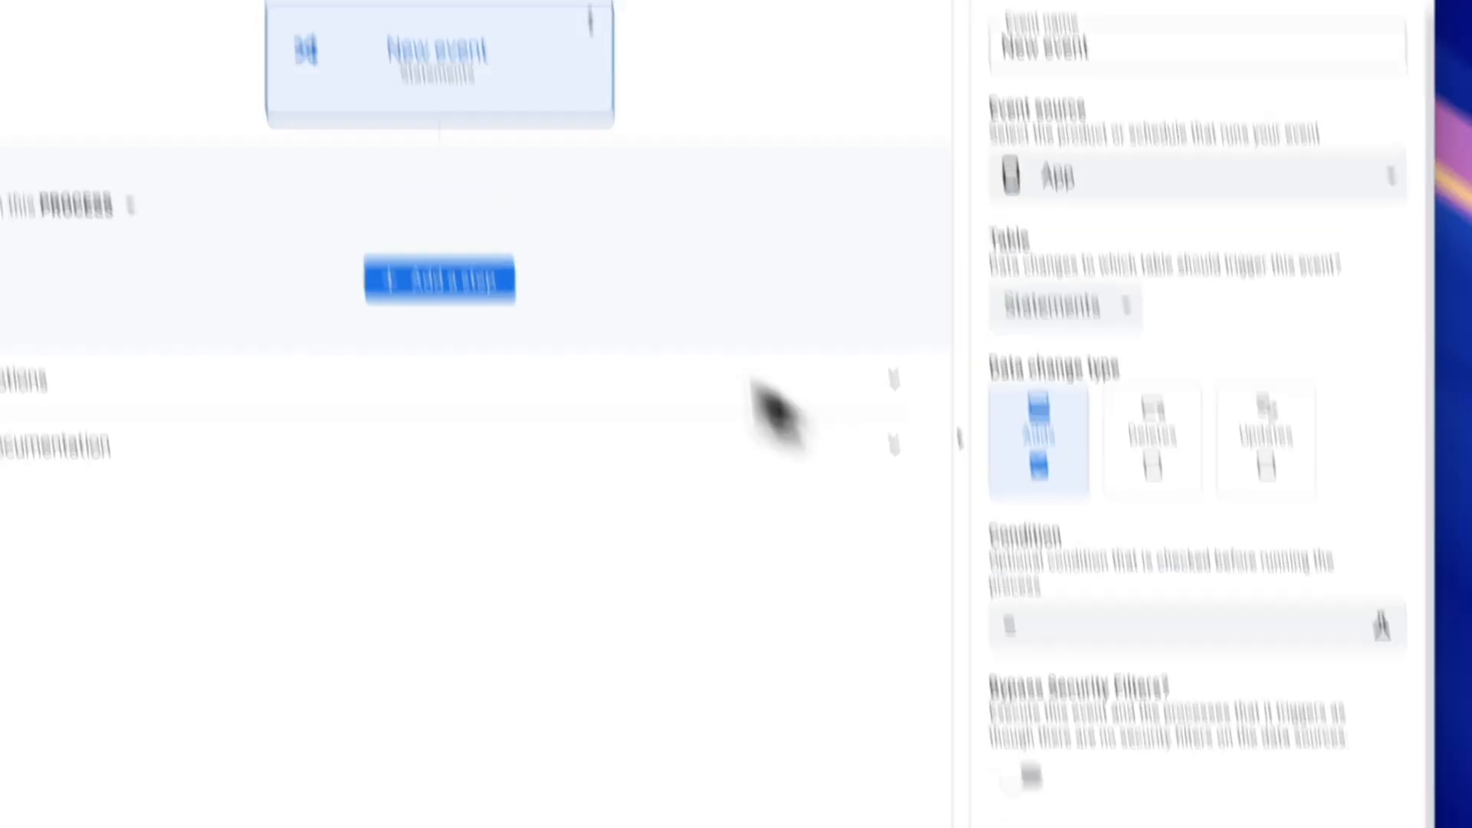
pyautogui.click(1169, 310)
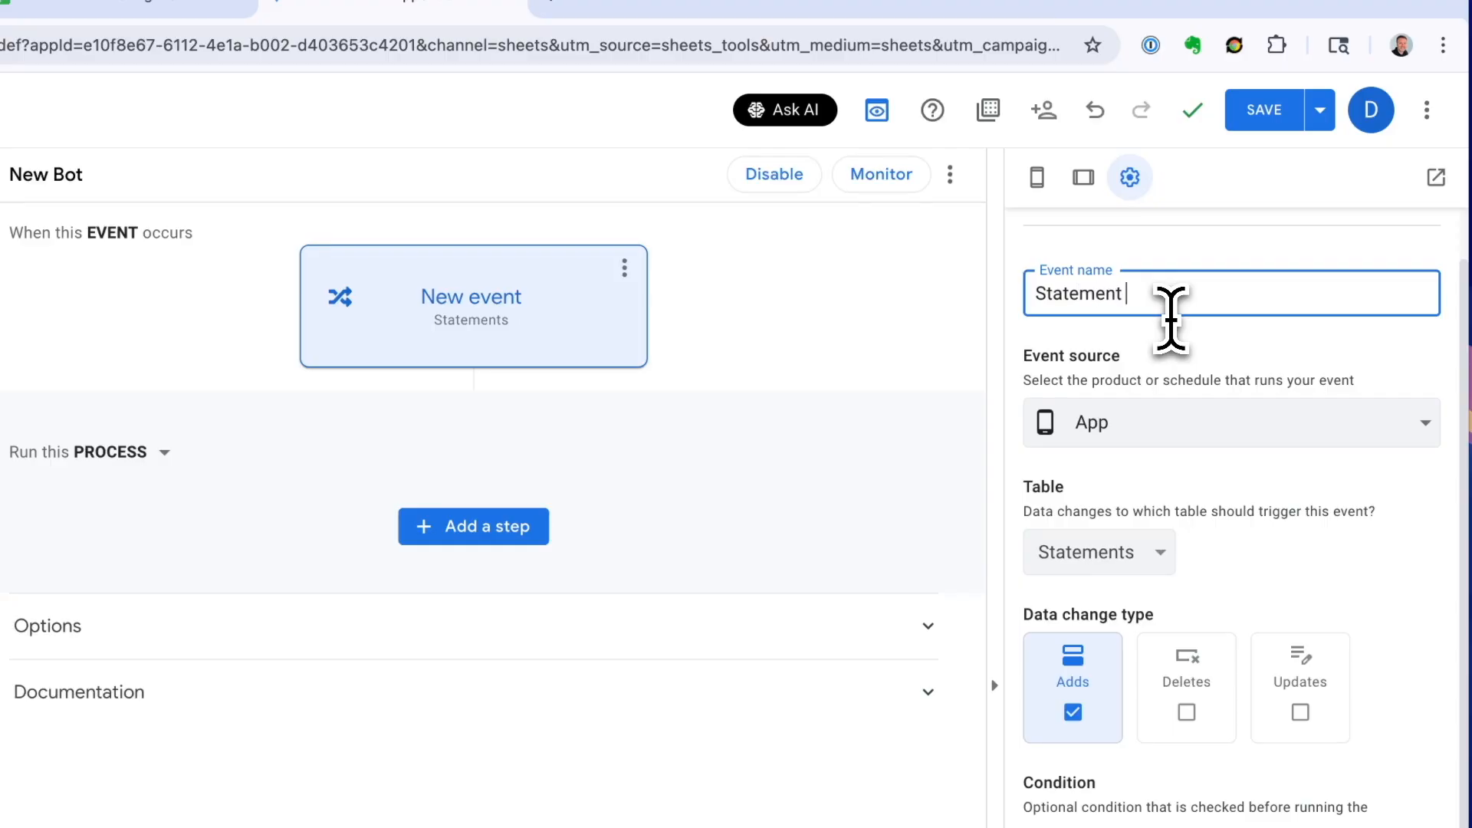
pyautogui.write('Statement Added')
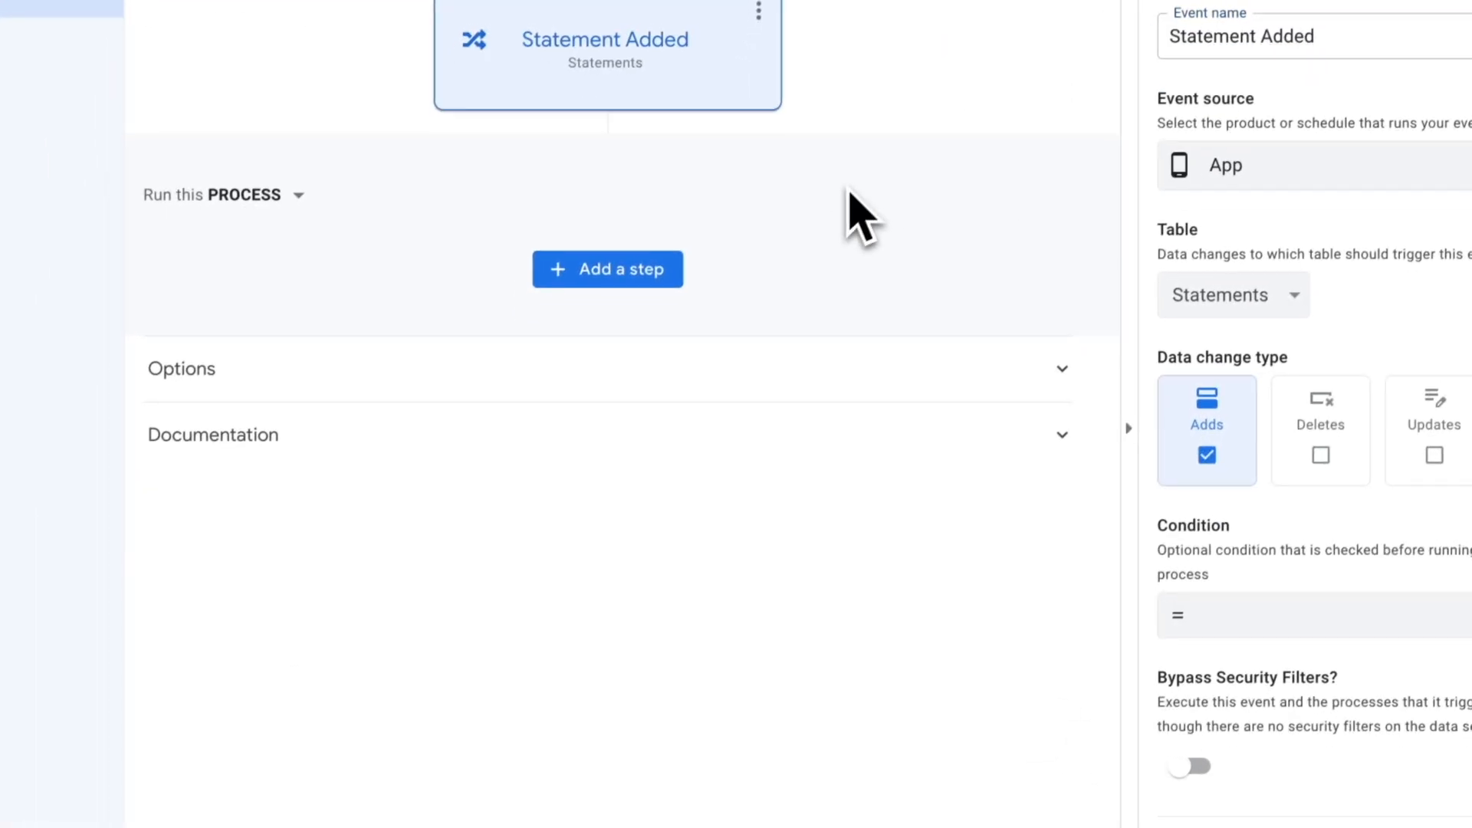
# Step: Add a new step to the bot's process and name it Extract Rows
pyautogui.click(625, 278)
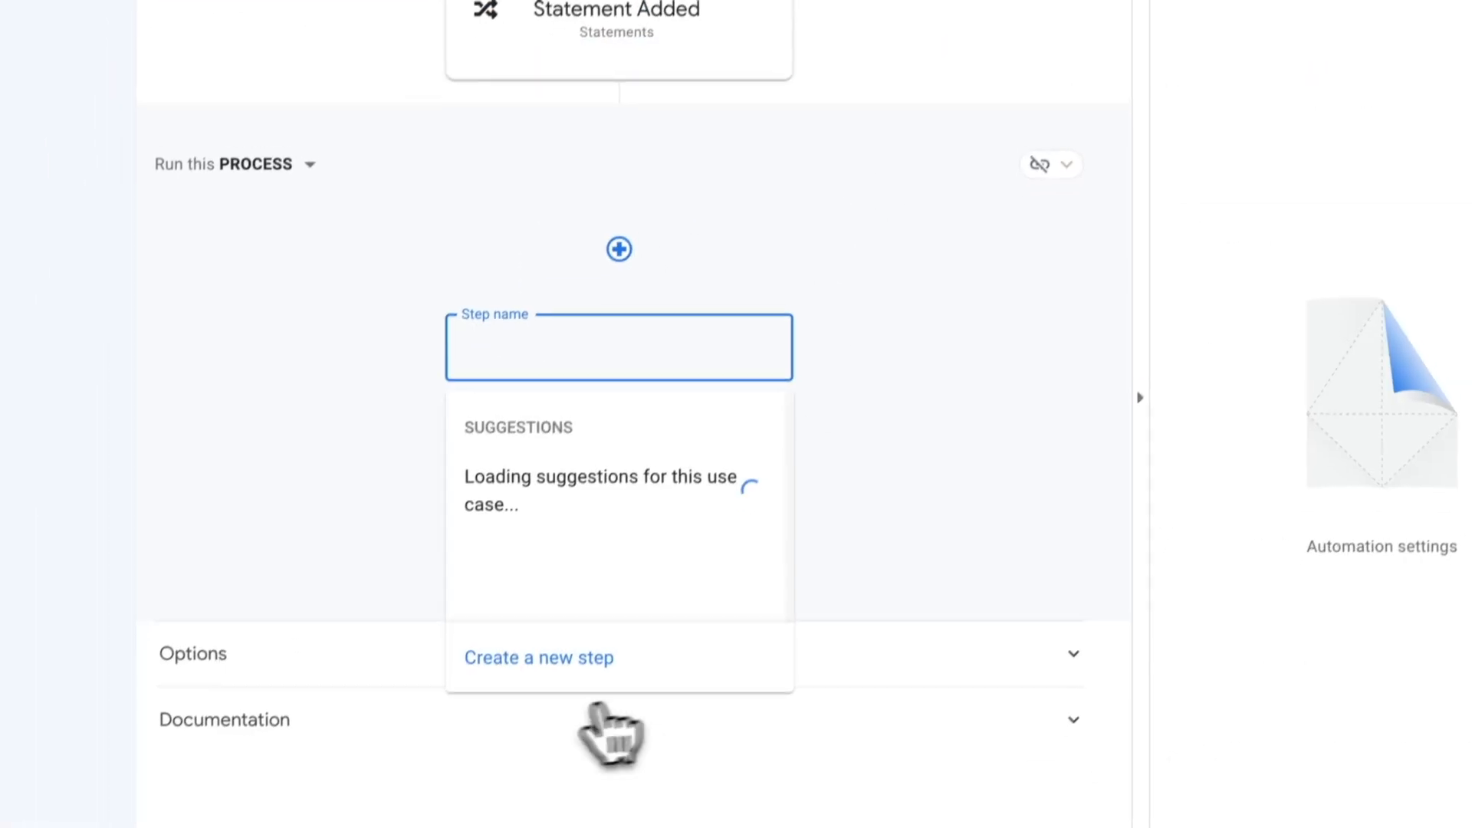
pyautogui.click(556, 689)
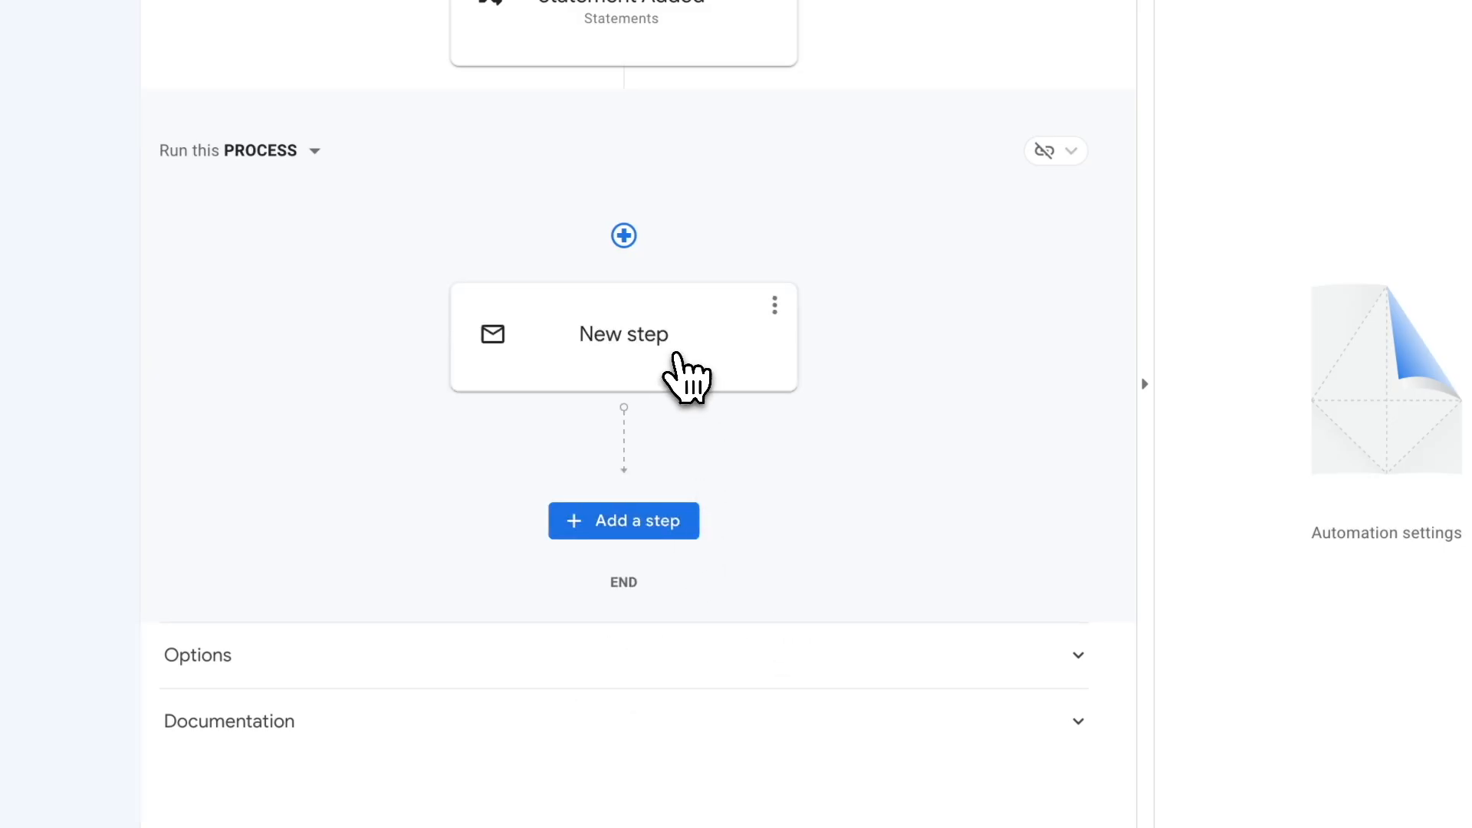
pyautogui.click(677, 370)
pyautogui.click(519, 565)
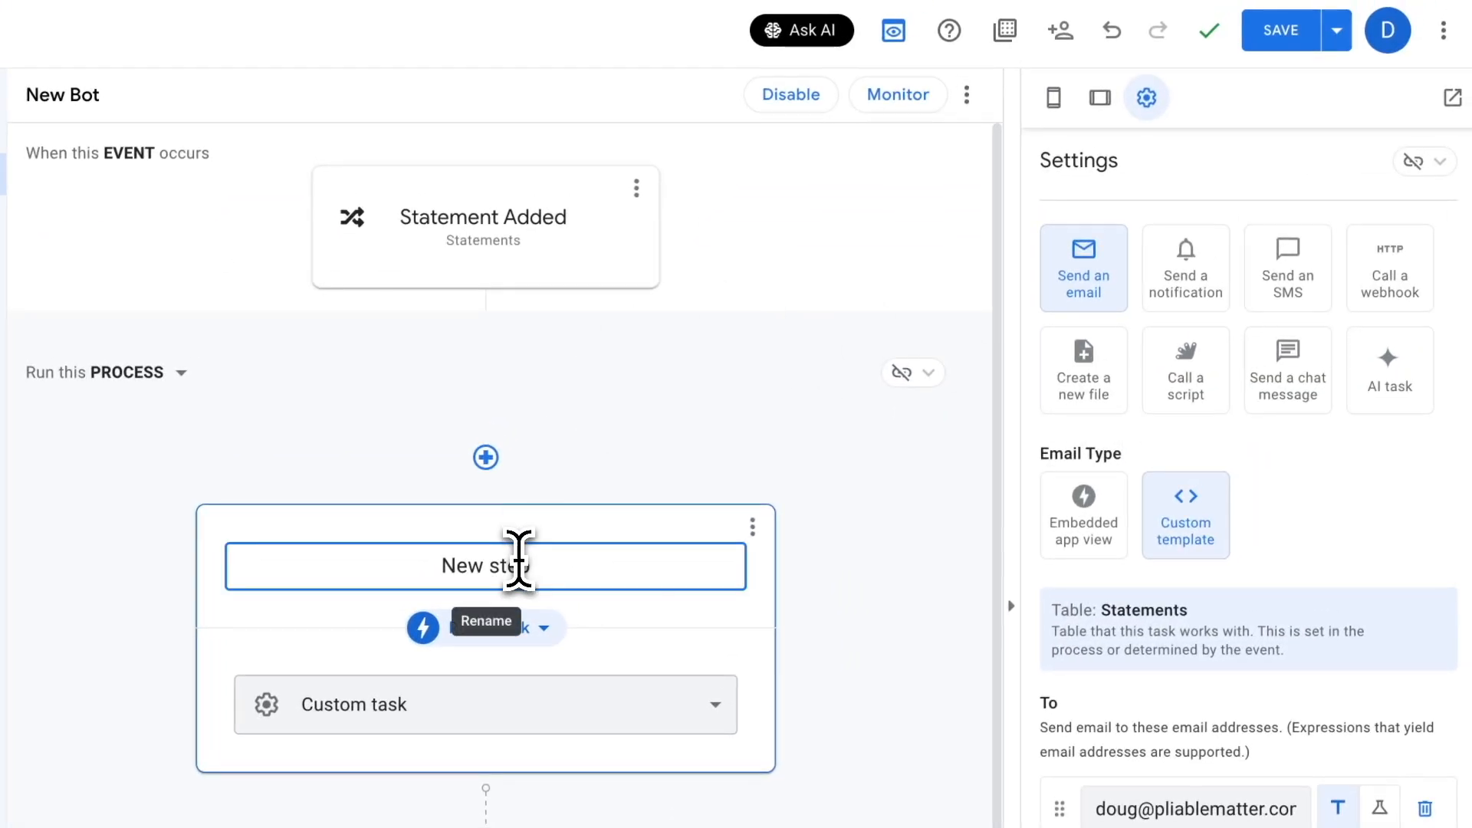
pyautogui.tripleClick(559, 571)
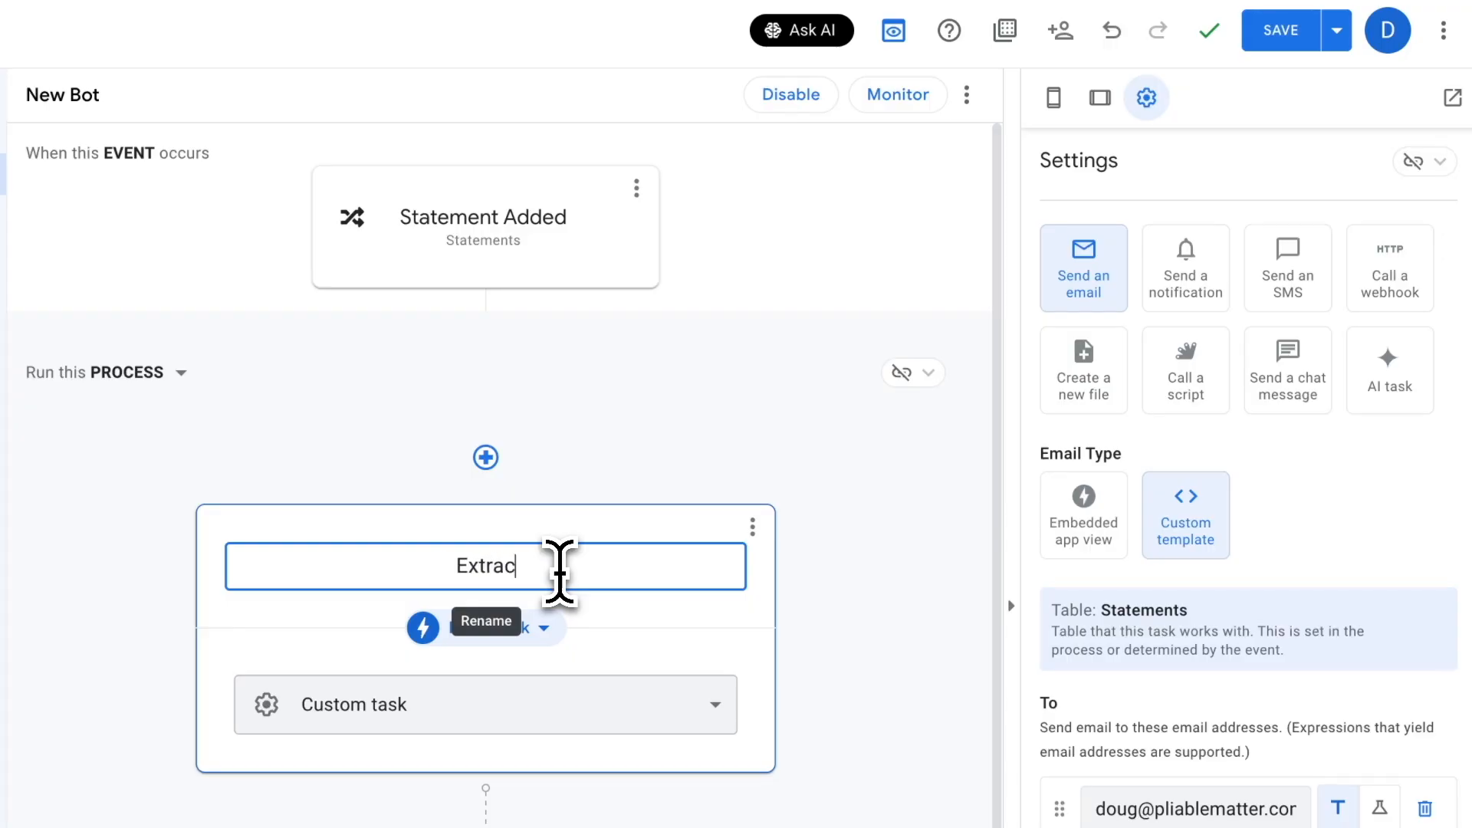
pyautogui.write('Extract Rows')
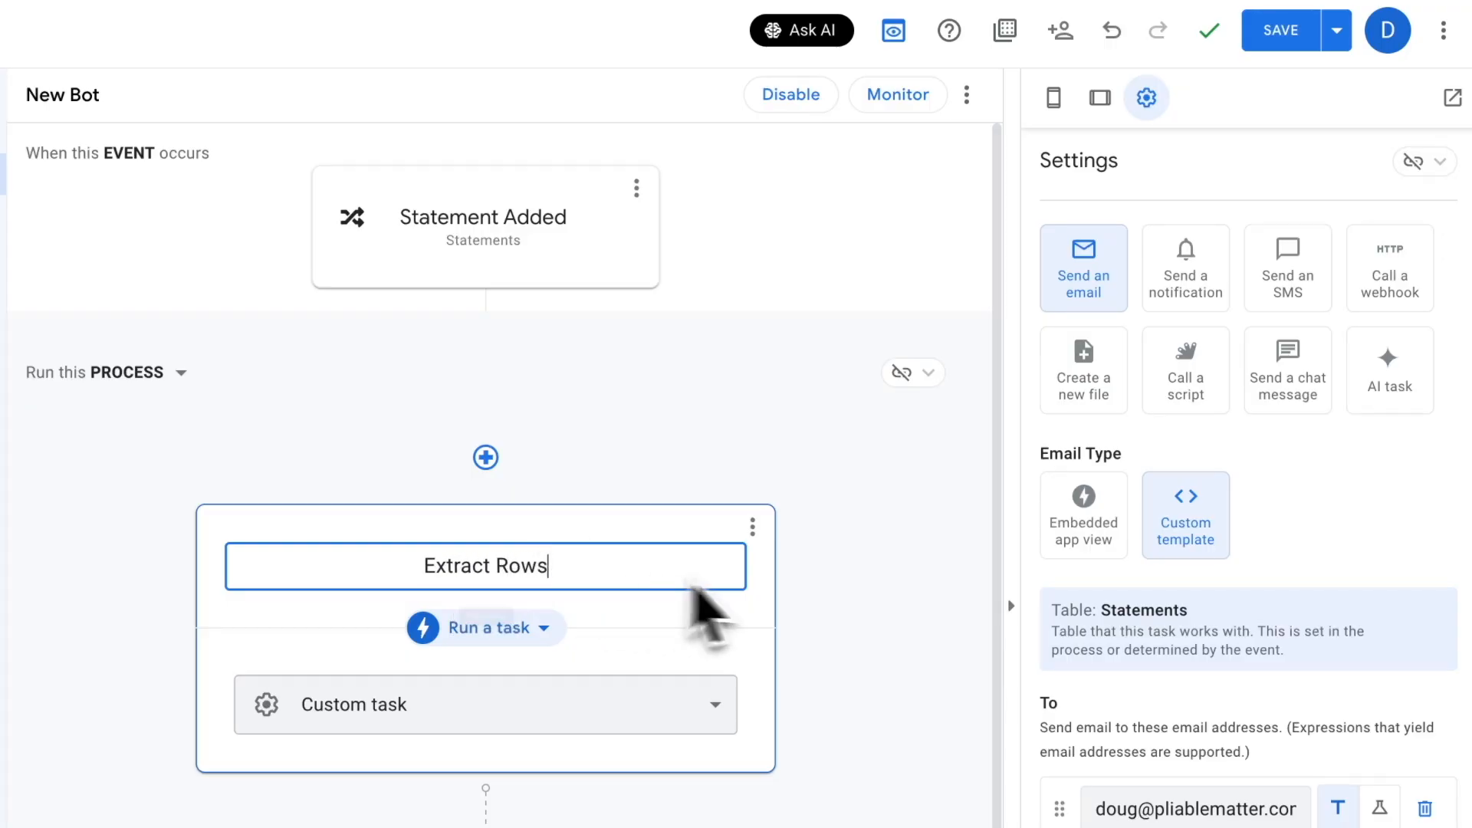
pyautogui.click(870, 464)
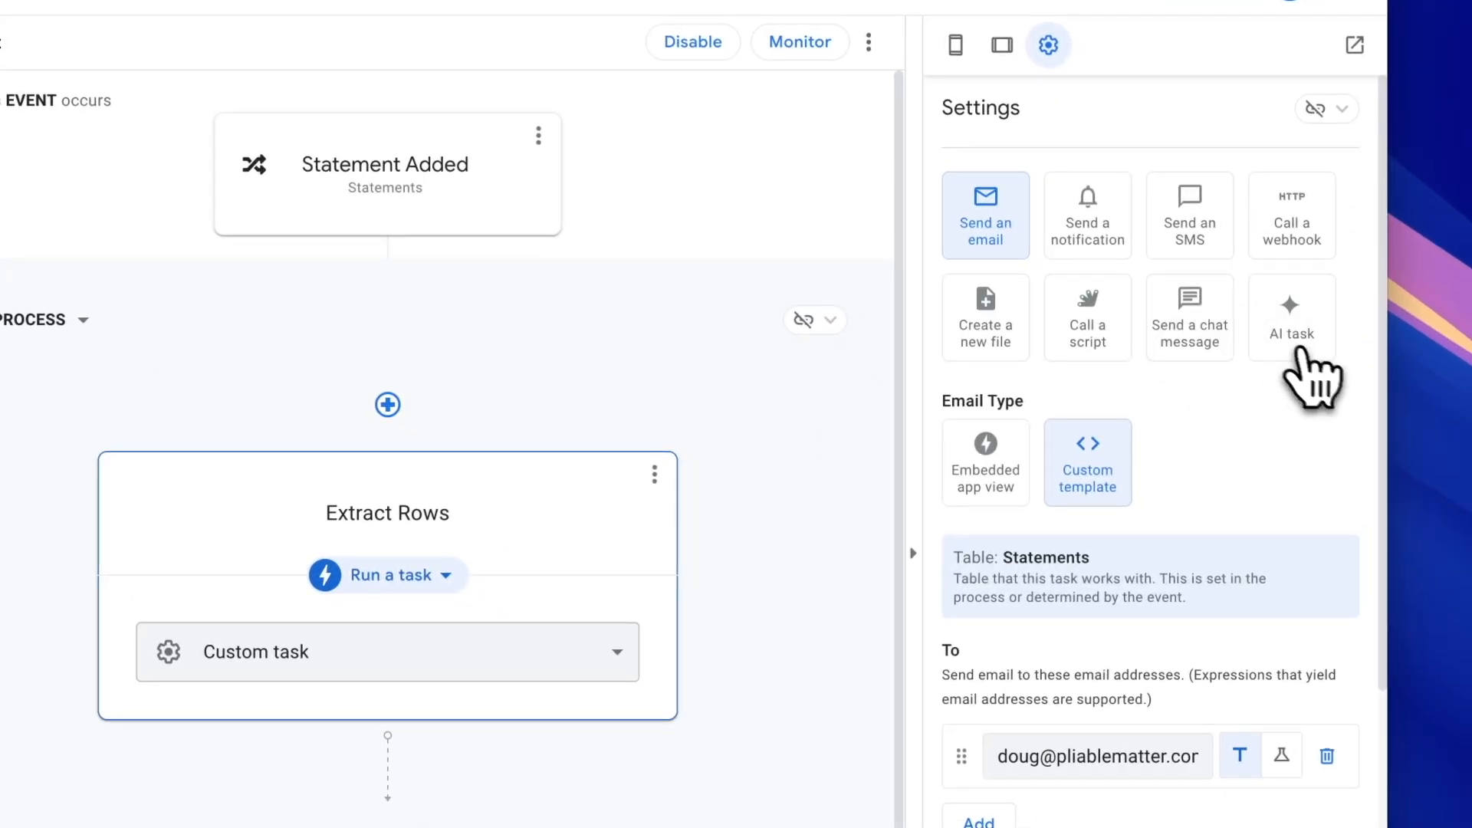
# Step: Make the Extract Rows step an AI task that extracts rows from the PDF column
pyautogui.click(1288, 329)
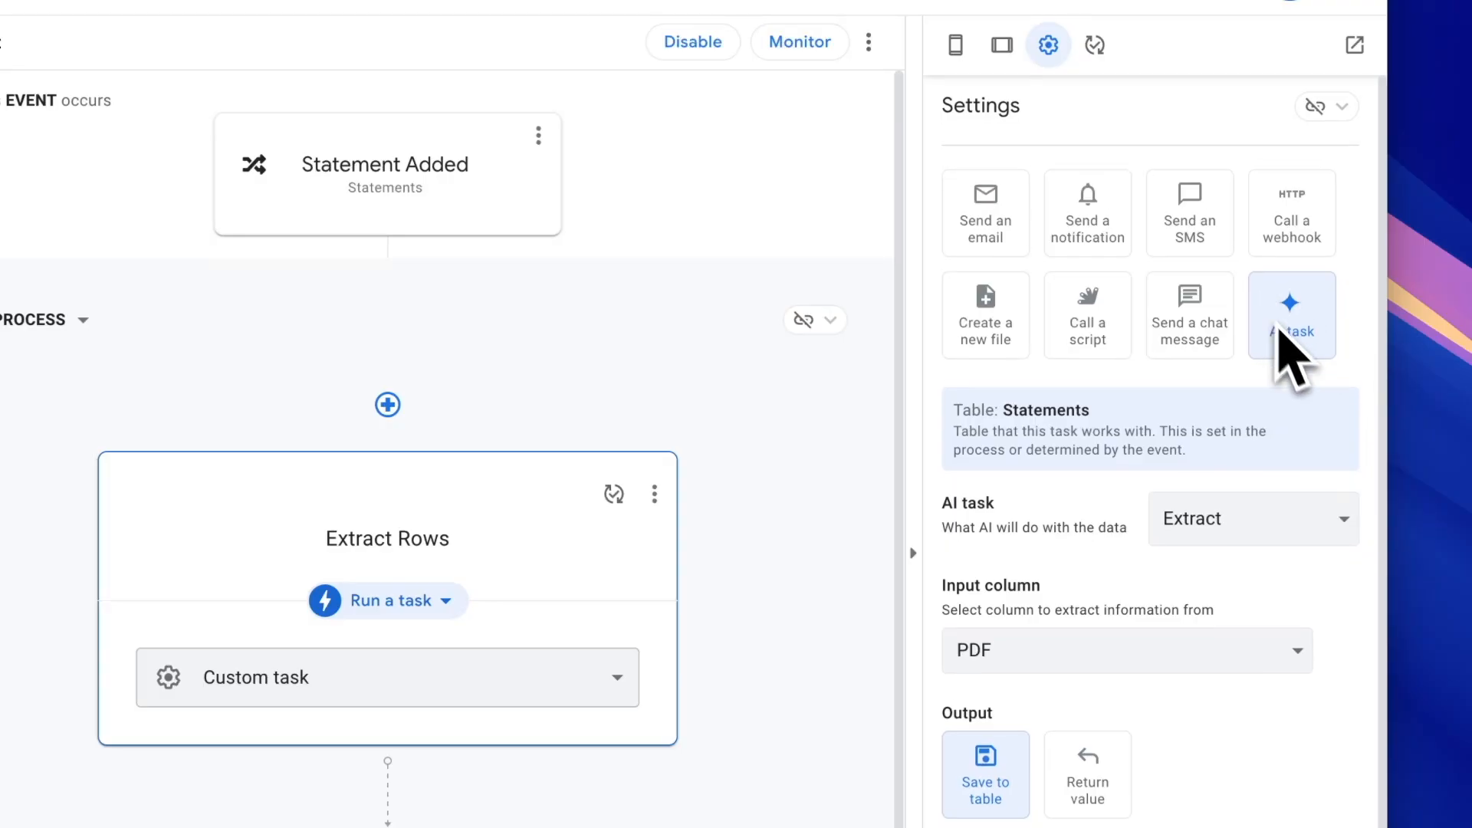
pyautogui.scroll(-1, 1276, 352)
pyautogui.scroll(1, 1265, 345)
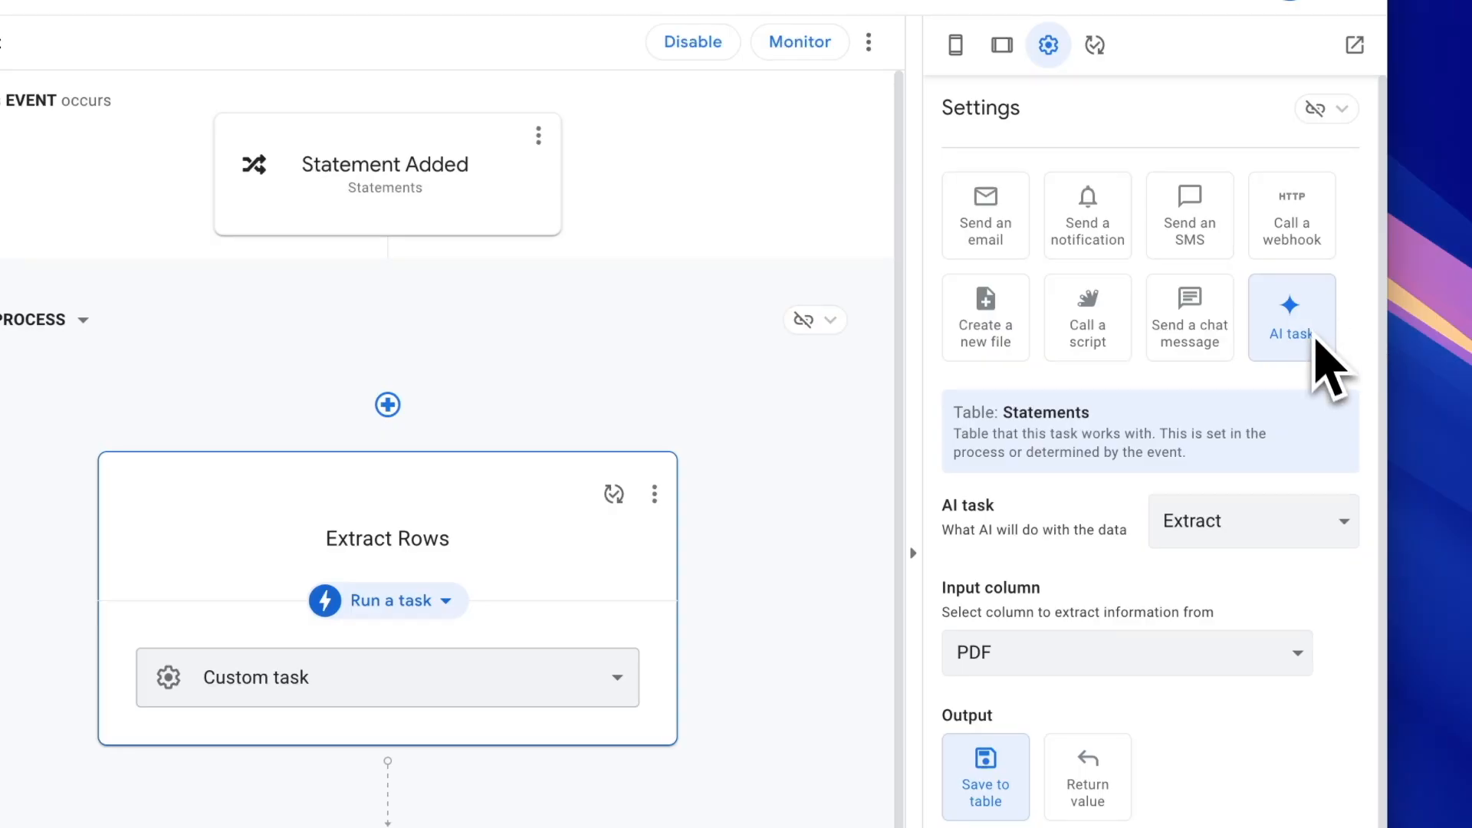
pyautogui.scroll(-1, 1315, 383)
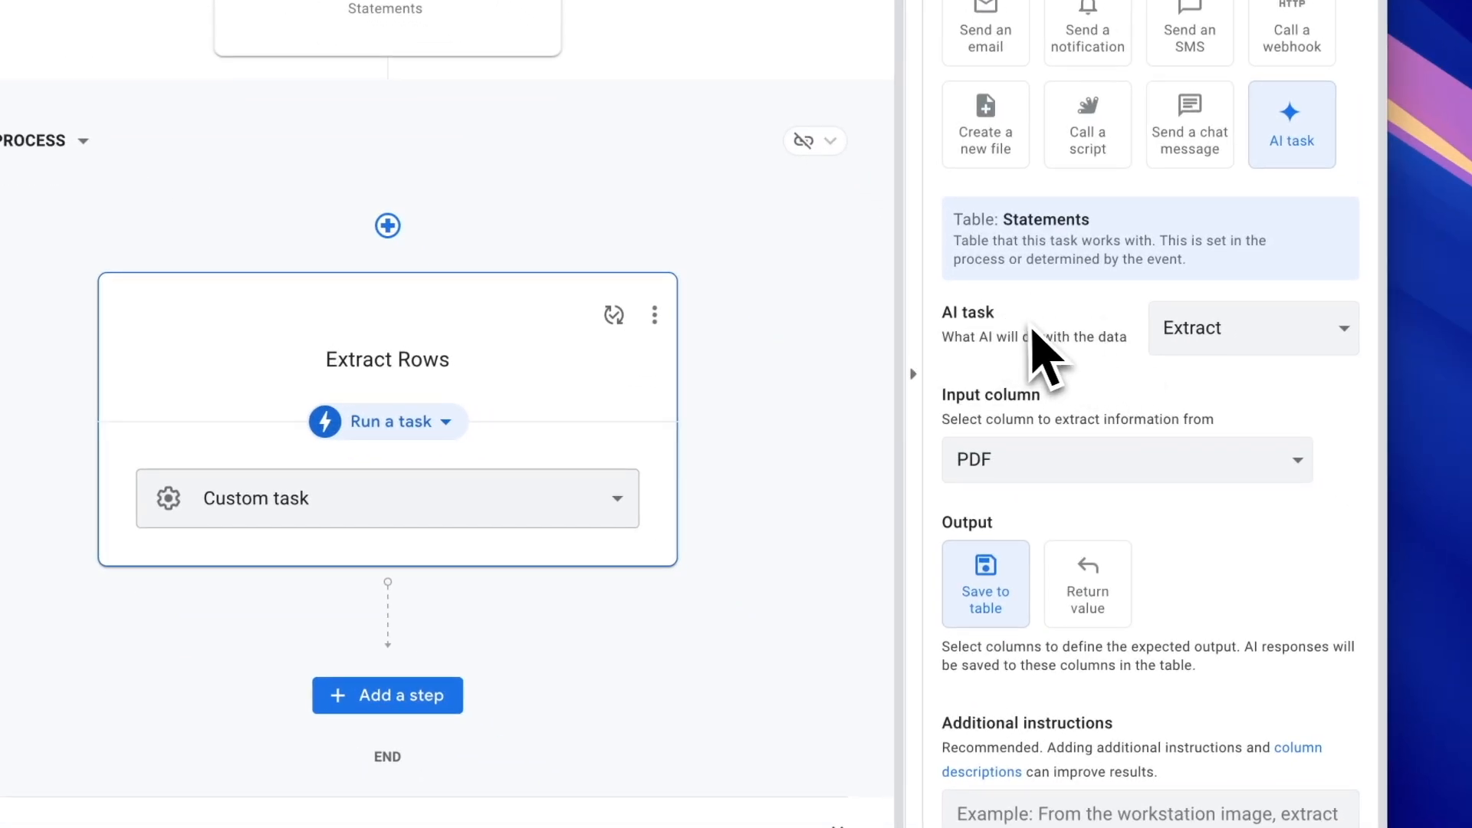
pyautogui.click(1227, 329)
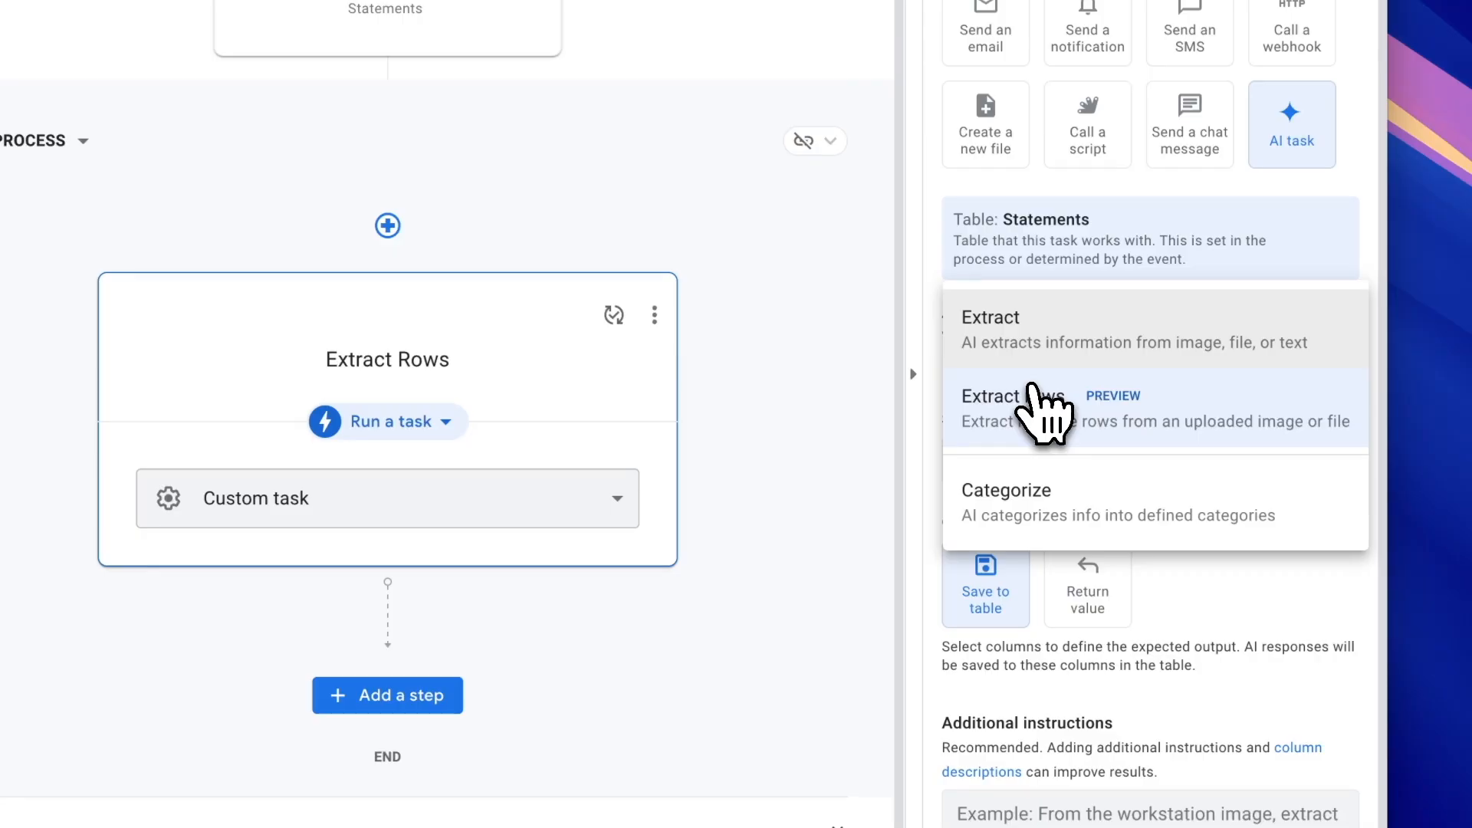
pyautogui.click(1035, 398)
# Step: Check which tables the AI task can add its extracted rows to, and save the app
pyautogui.scroll(-1, 1104, 422)
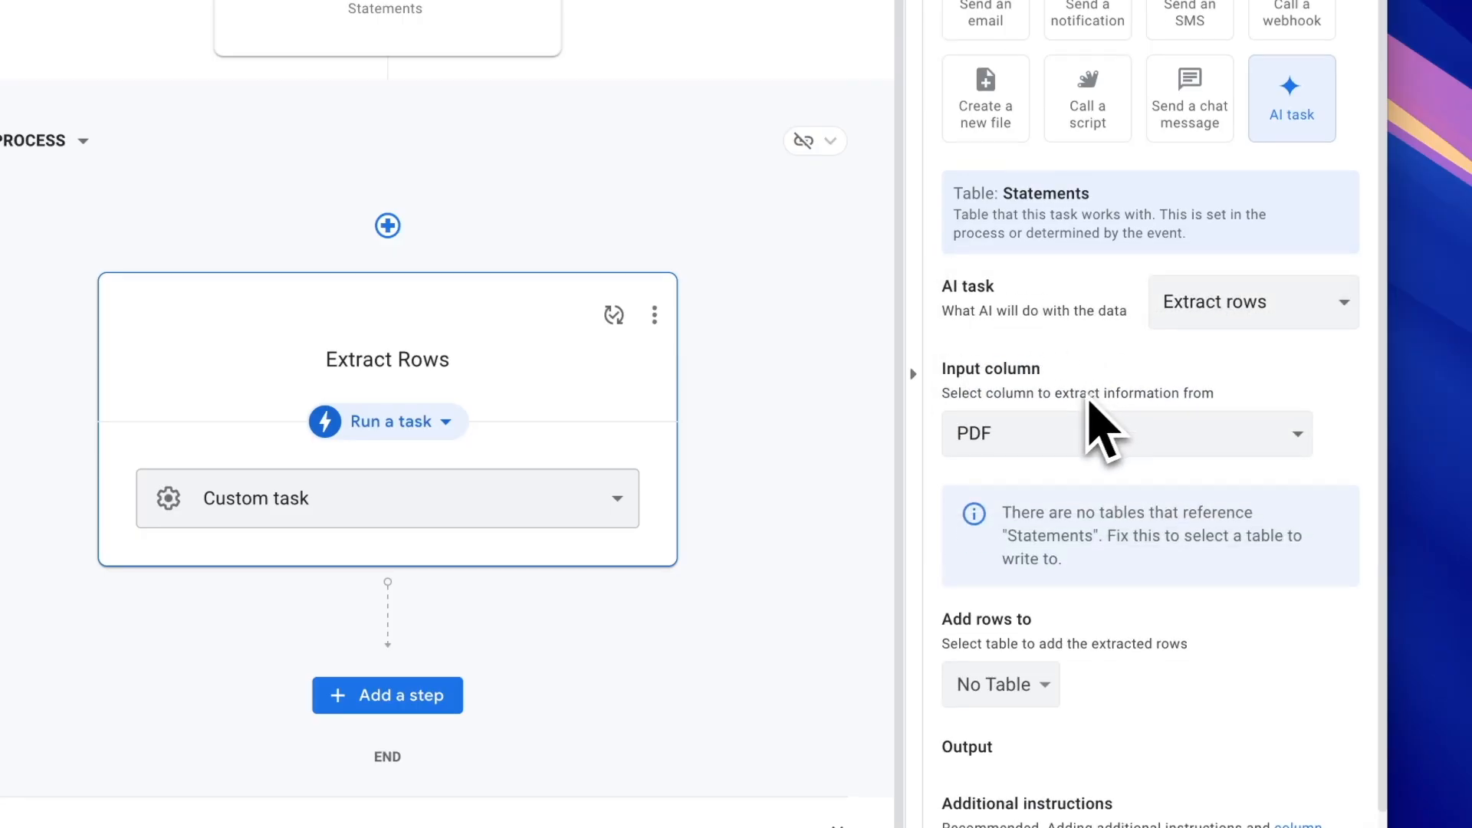
pyautogui.scroll(-1, 1020, 391)
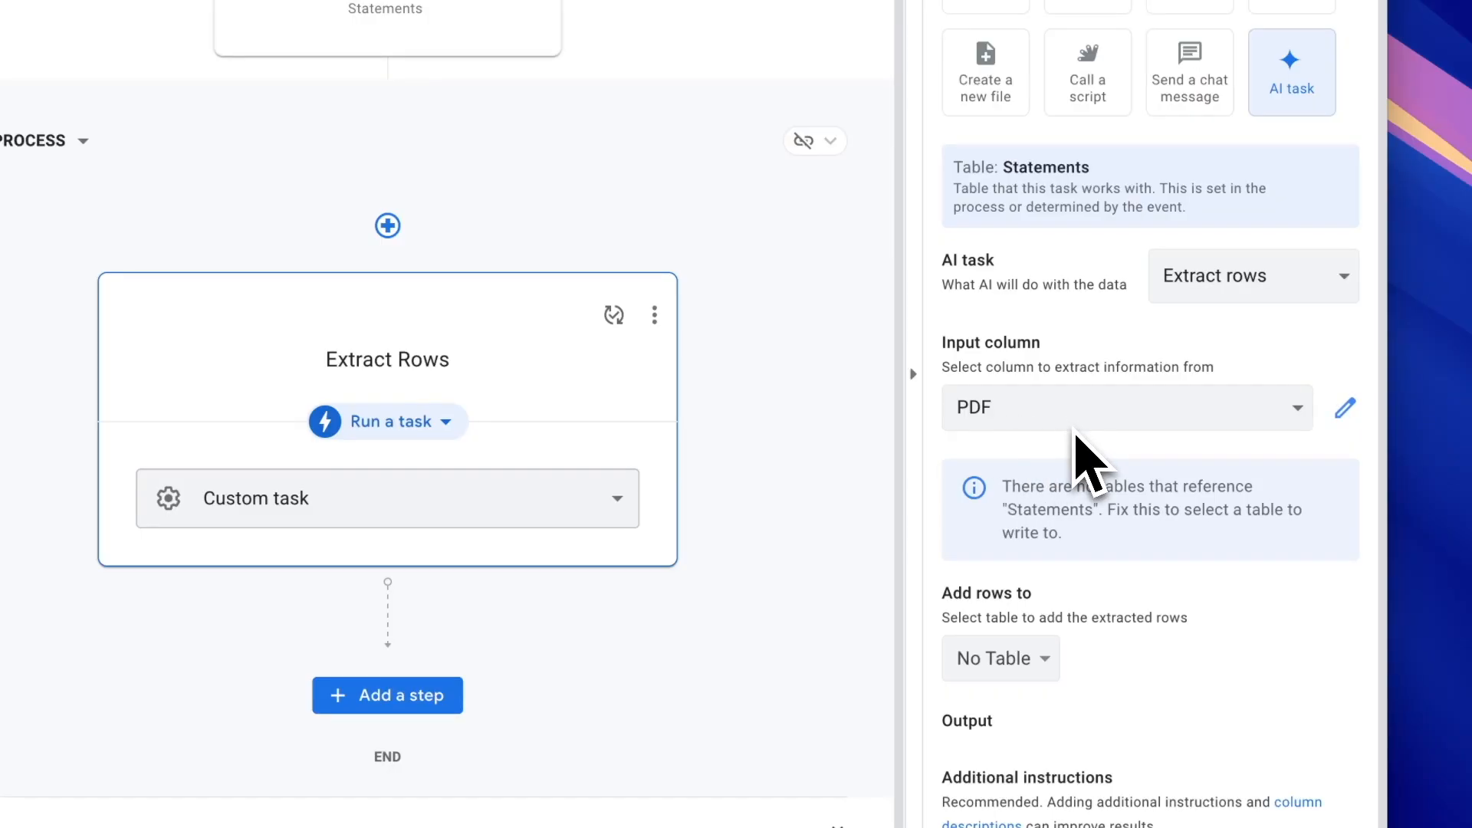
pyautogui.scroll(-1, 1092, 536)
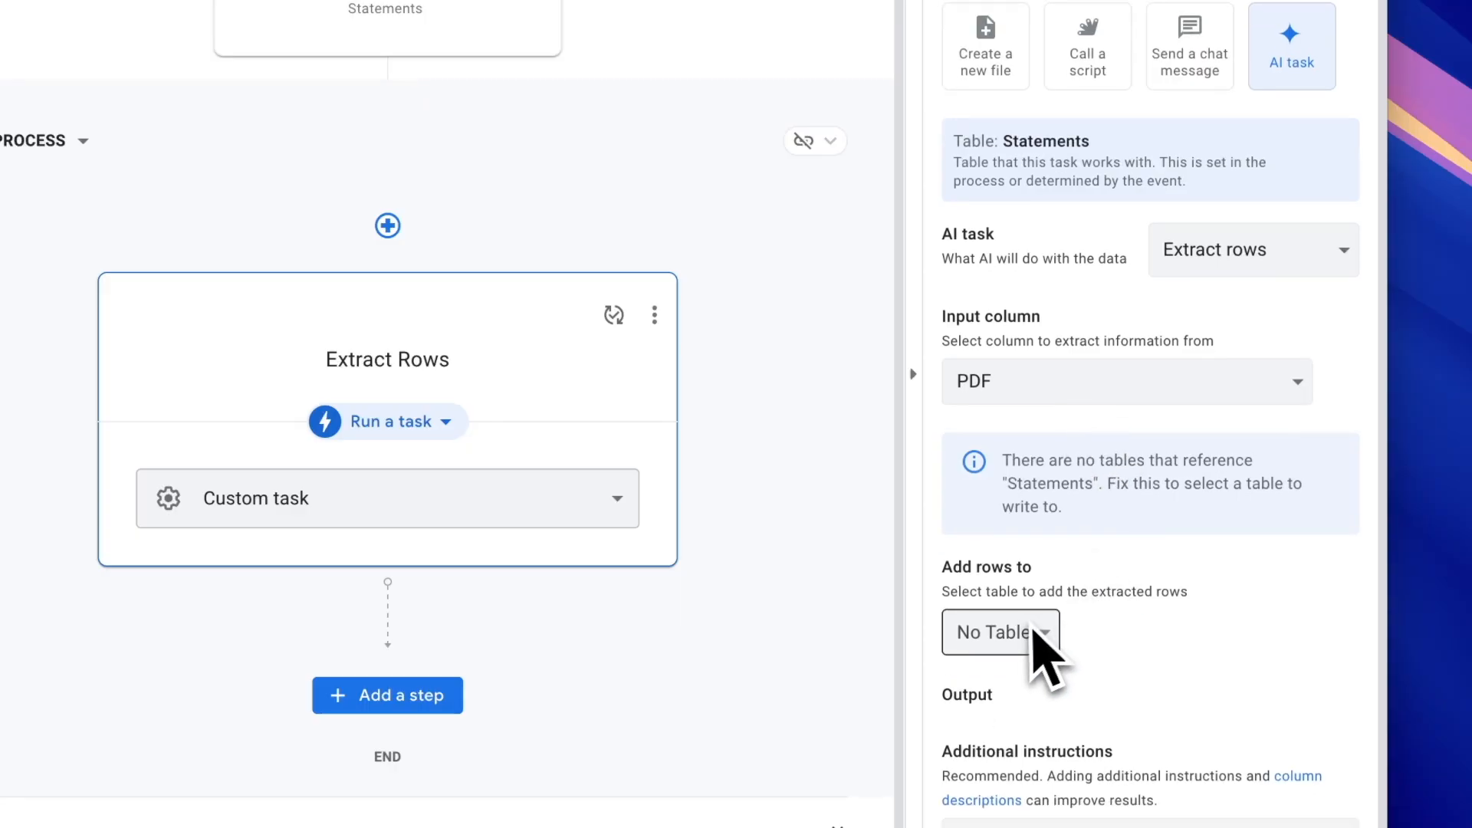
pyautogui.click(1028, 633)
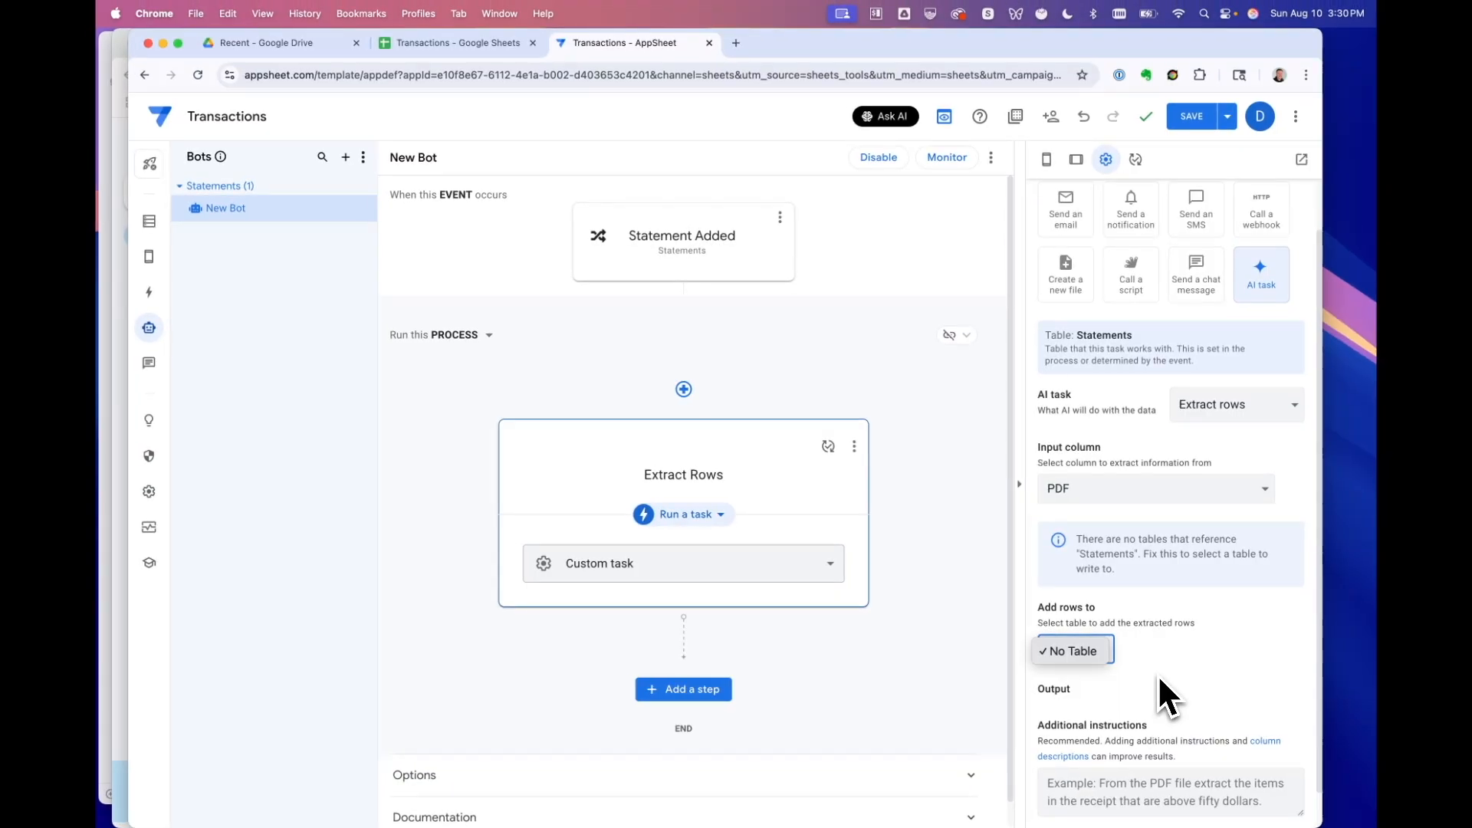
pyautogui.click(1143, 566)
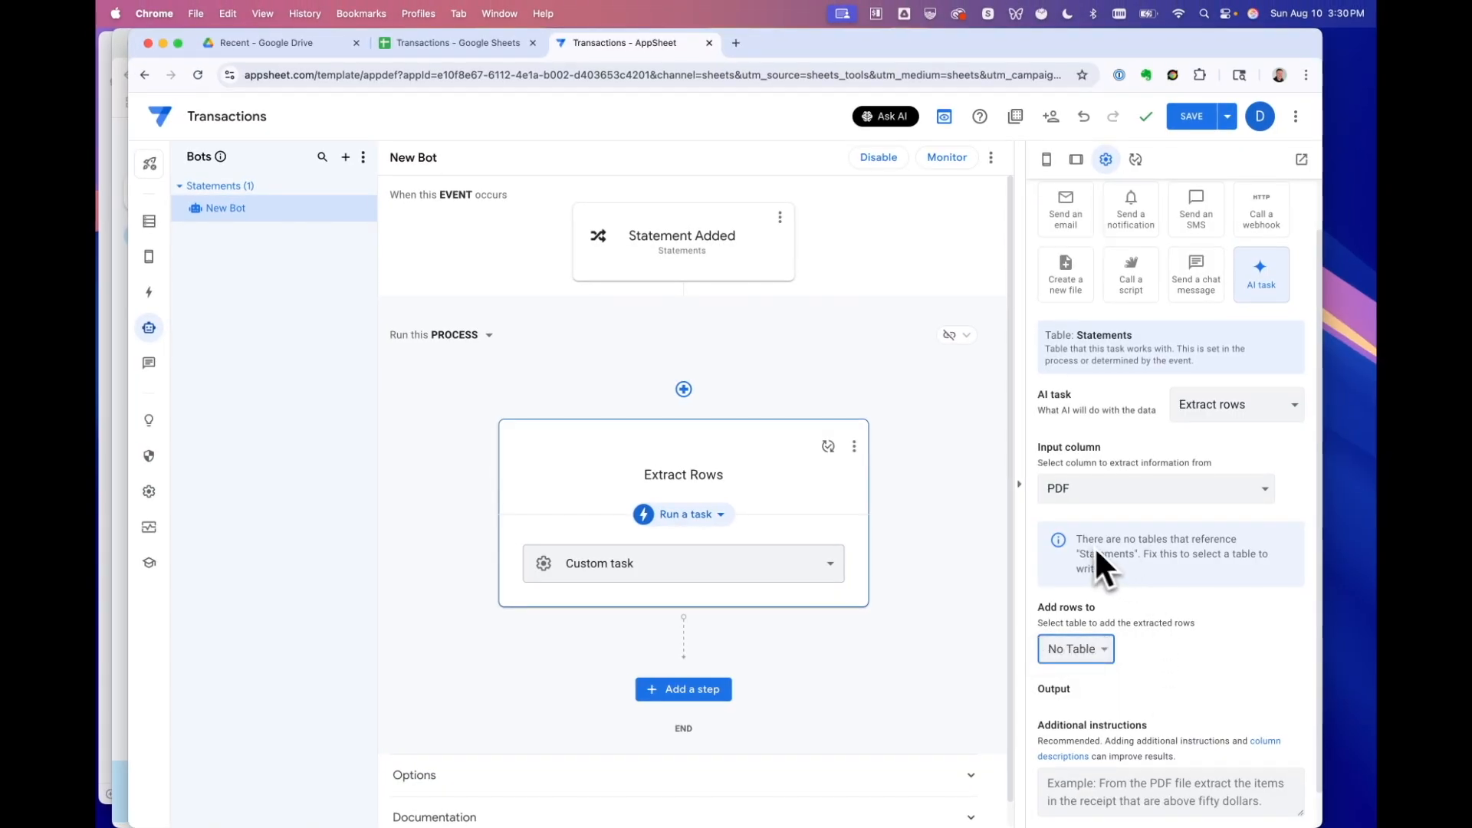
pyautogui.moveTo(1186, 554); pyautogui.dragTo(1183, 556)
pyautogui.click(1182, 555)
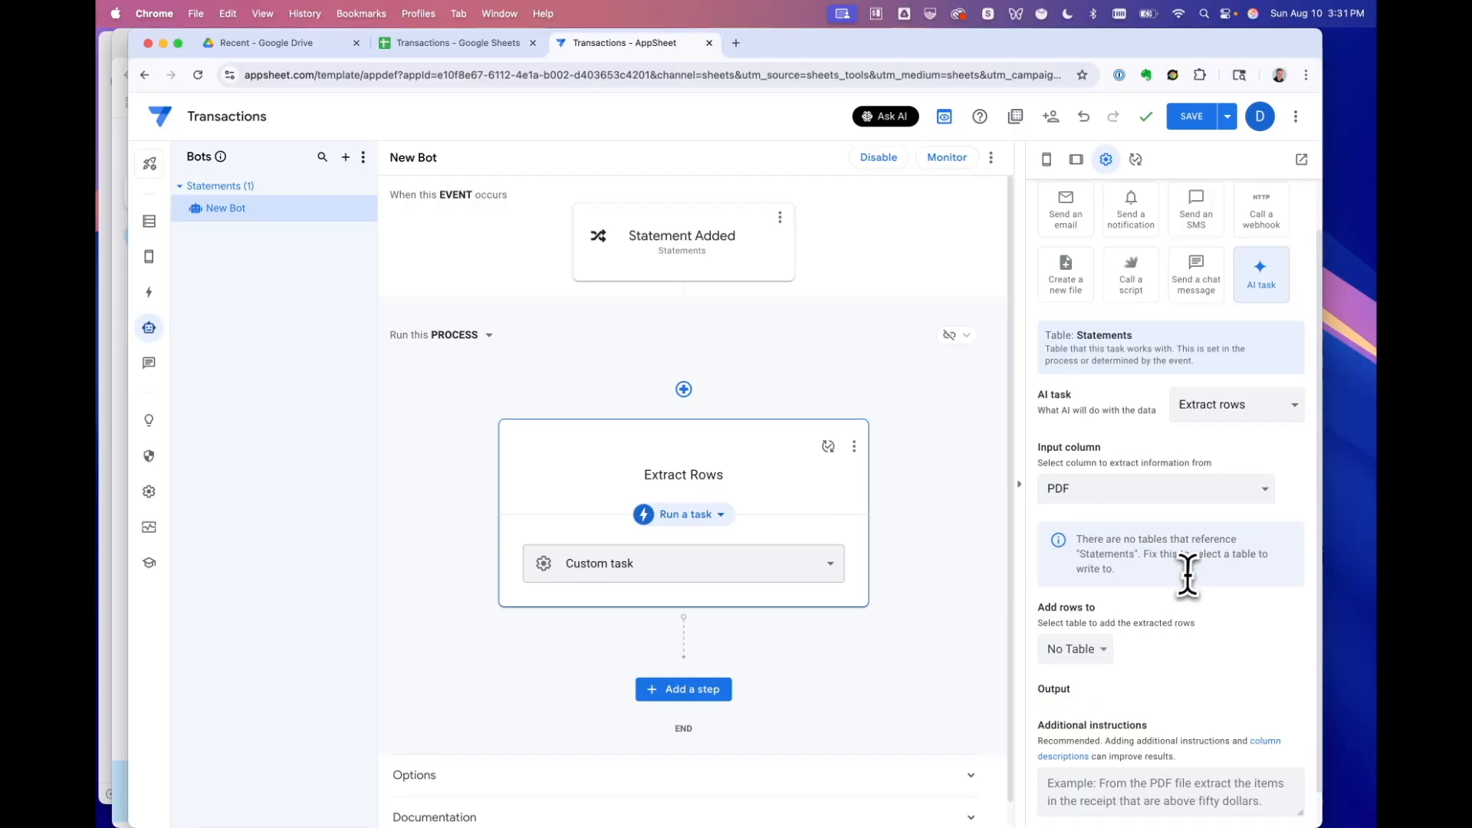
pyautogui.click(1195, 120)
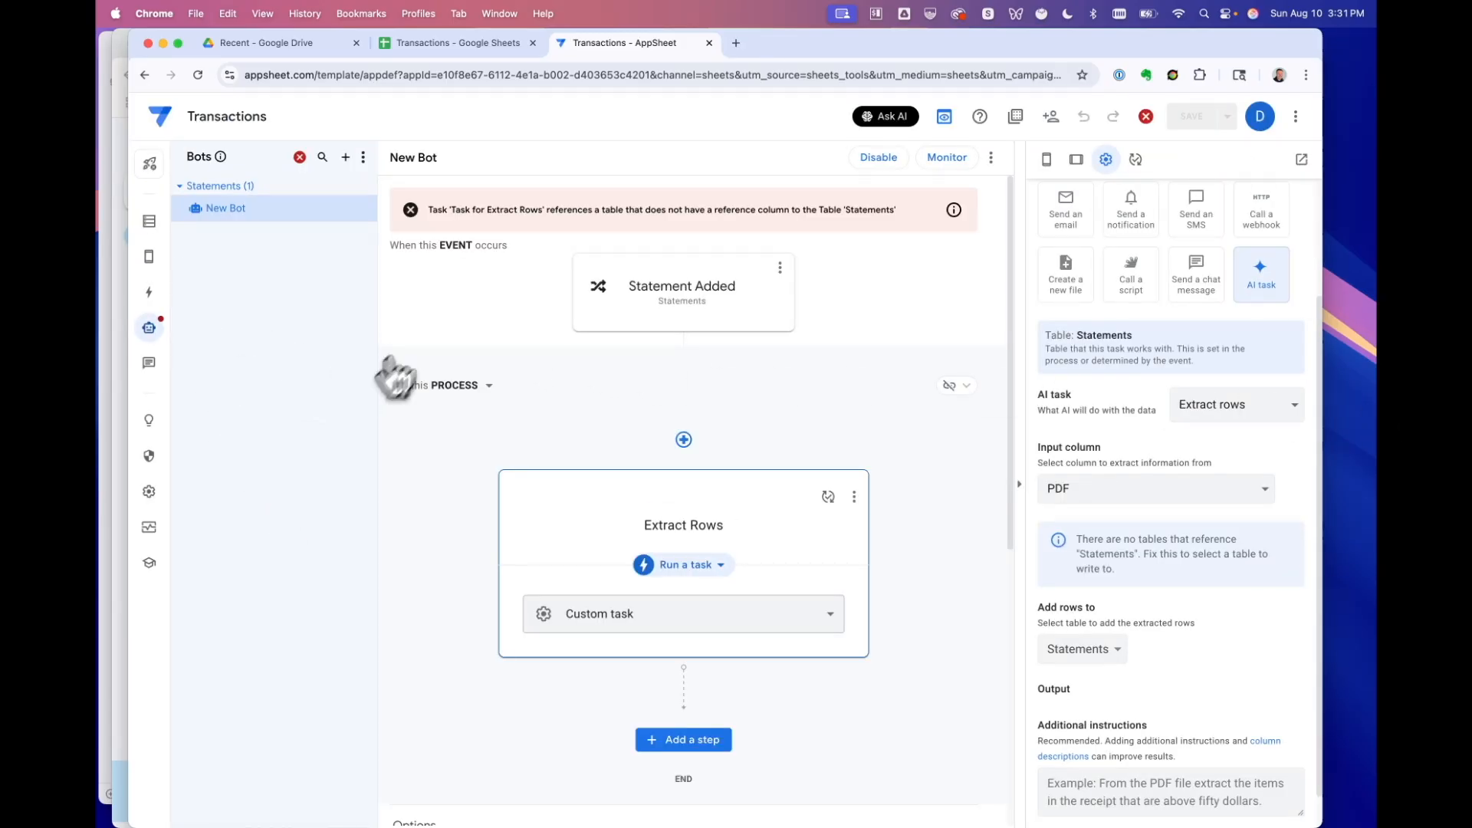
# Step: Open the Transactions table's source spreadsheet, close the older duplicate tab, and show the Transactions sheet
pyautogui.click(148, 224)
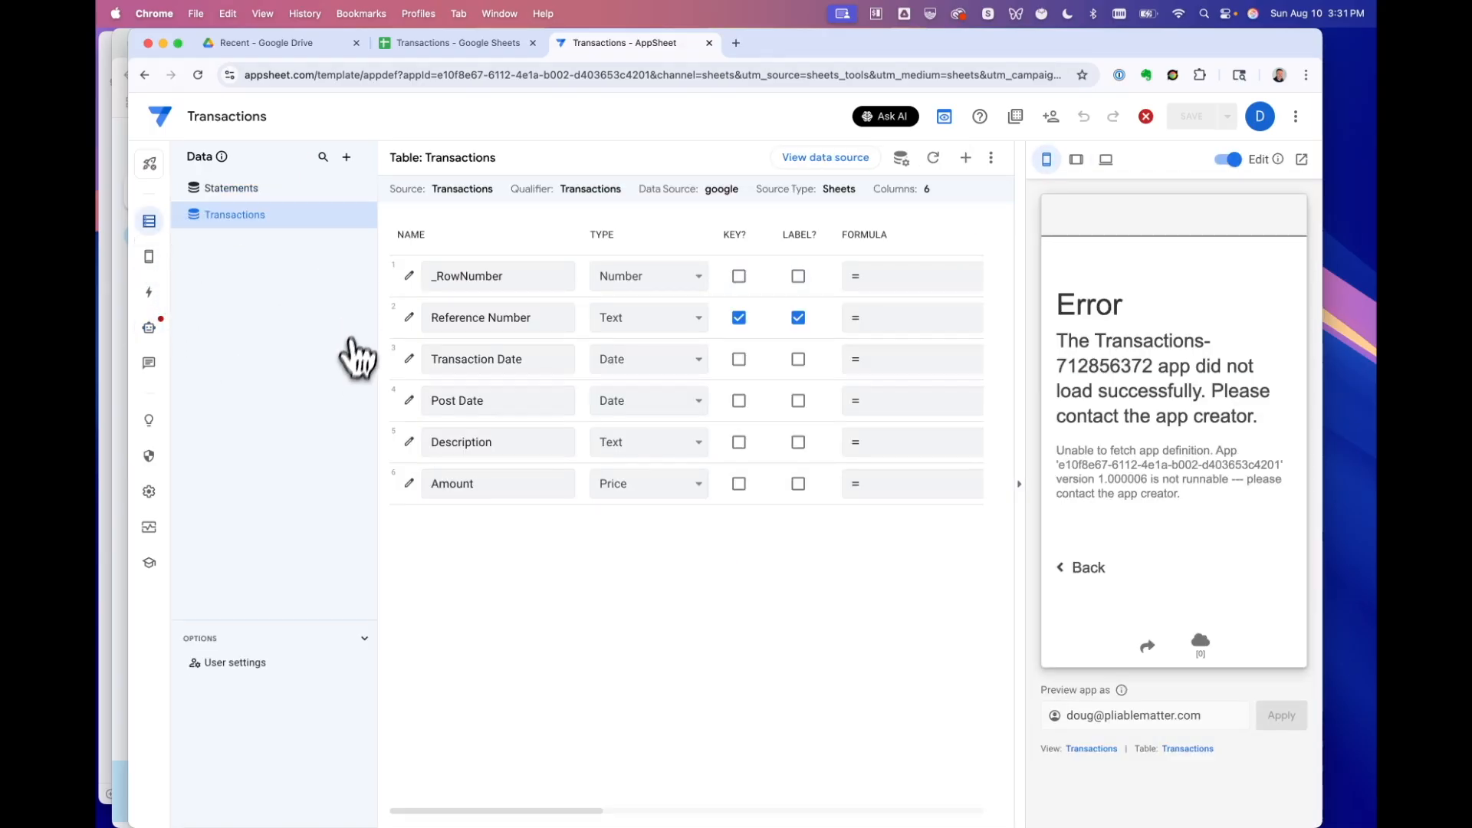
pyautogui.click(842, 172)
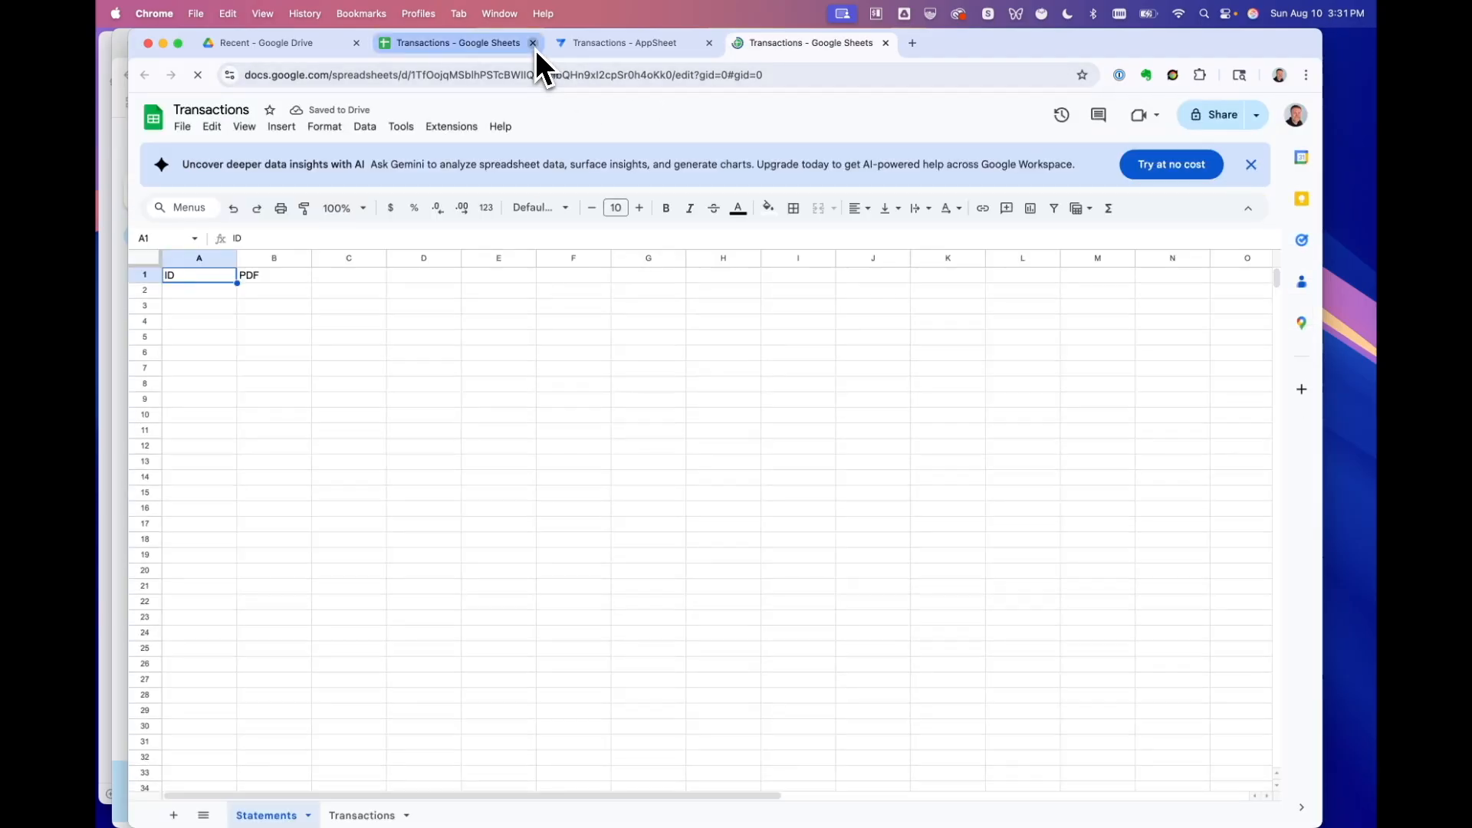
pyautogui.click(533, 43)
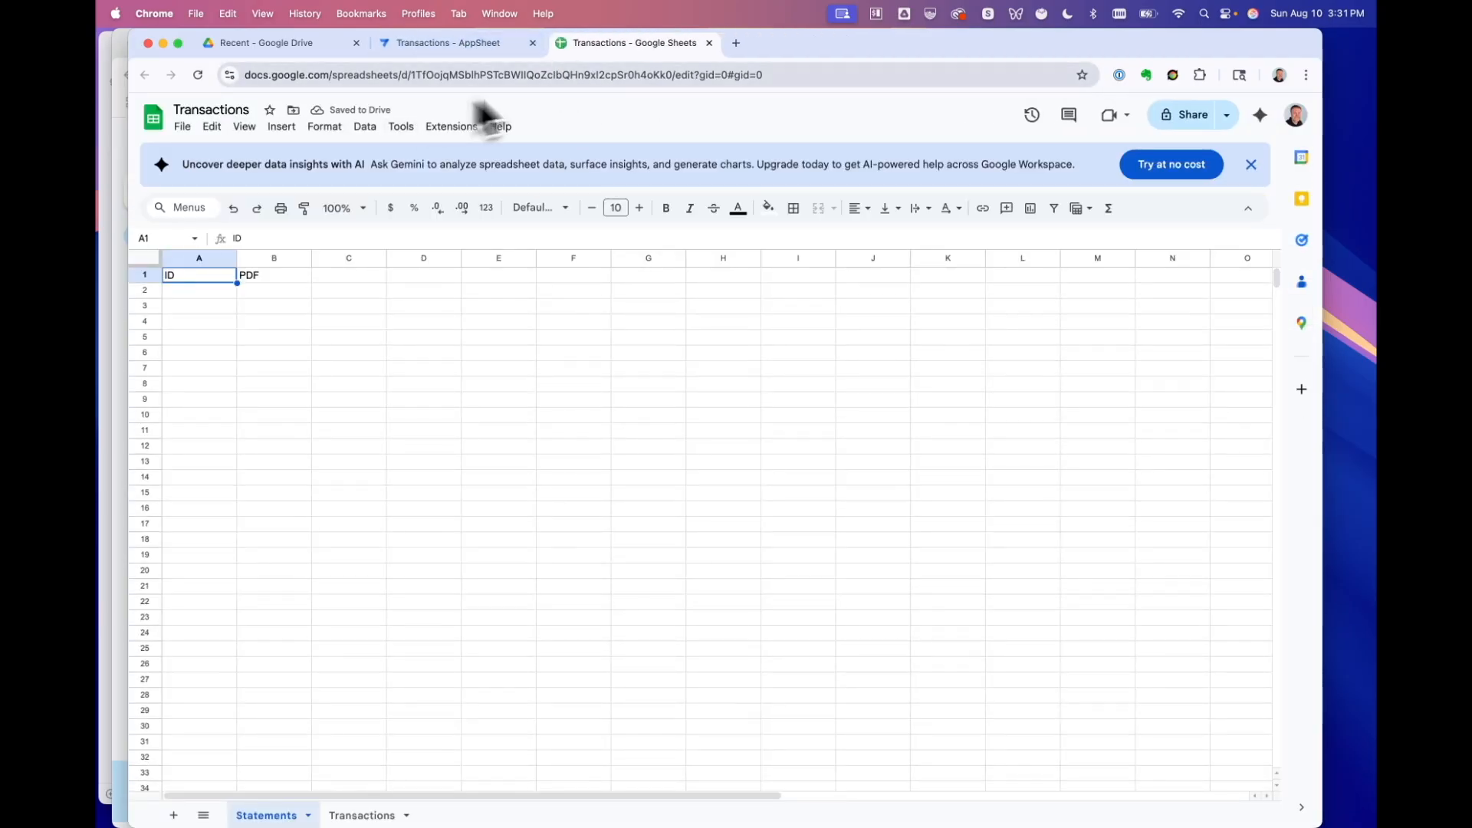
pyautogui.click(352, 816)
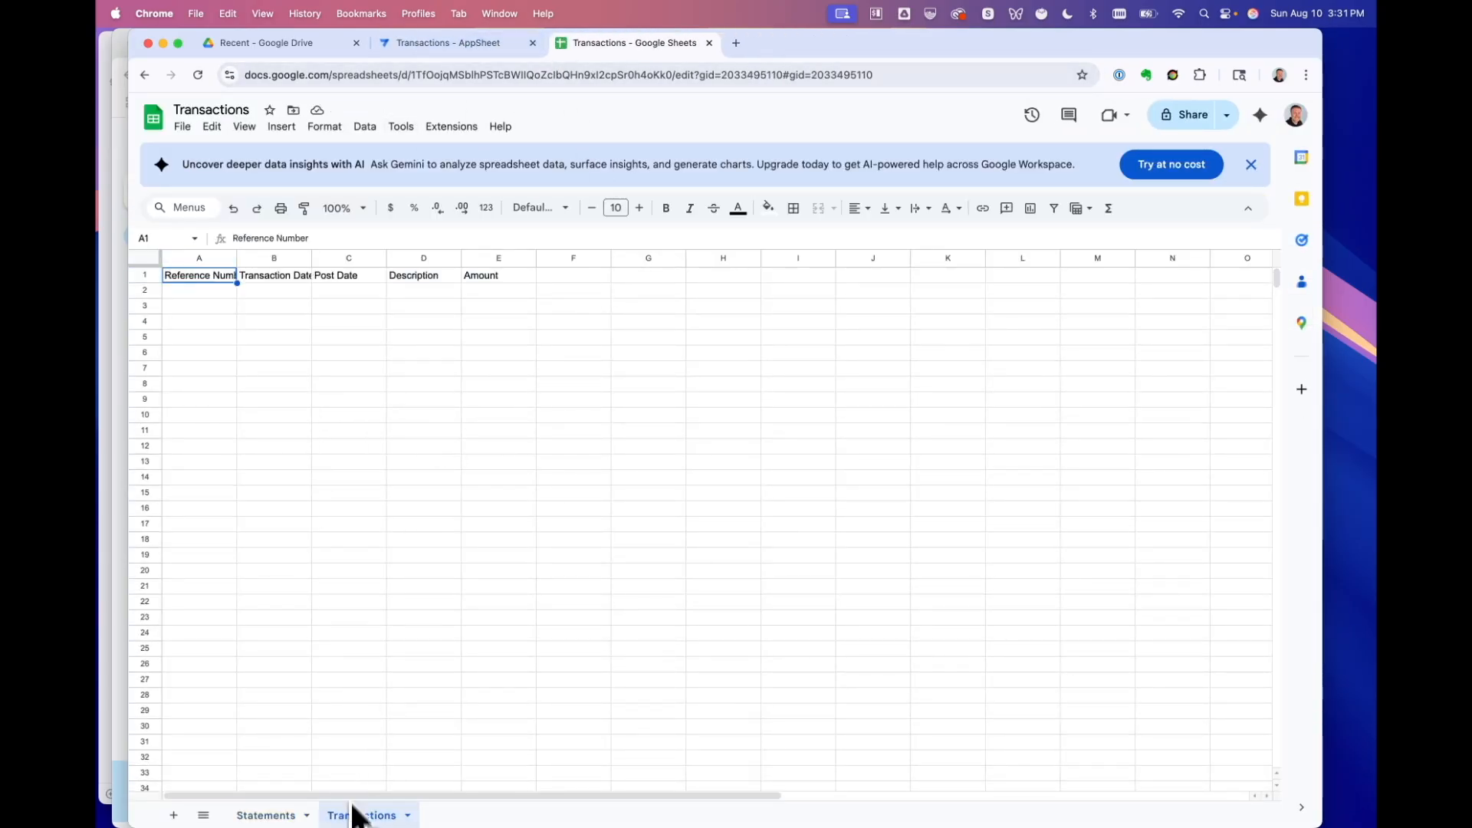
# Step: Insert a column before Reference Number in the Transactions sheet and give it the header Statement ID
pyautogui.click(201, 276)
pyautogui.click(204, 259)
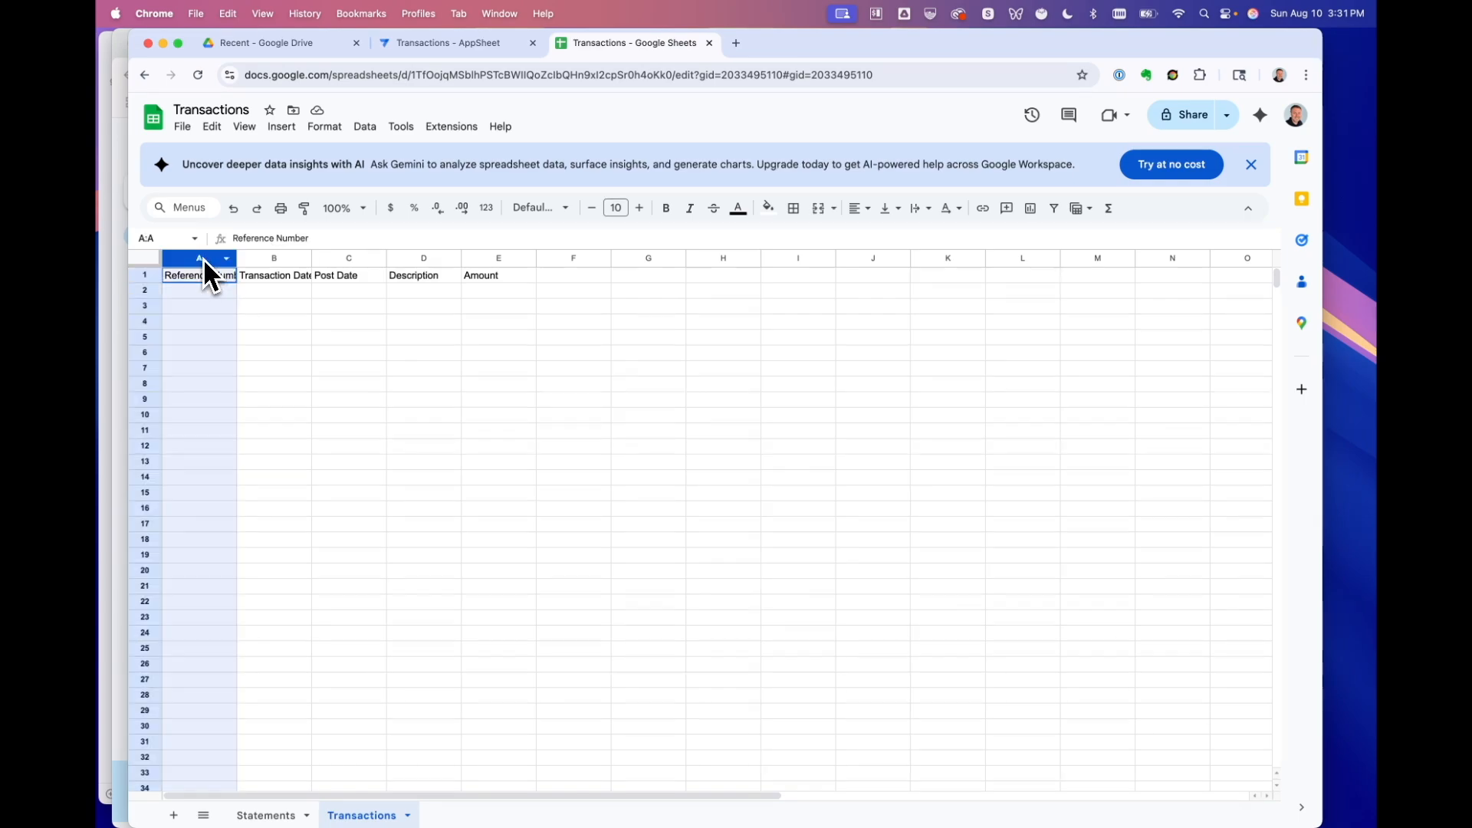
pyautogui.rightClick(203, 260)
pyautogui.click(259, 383)
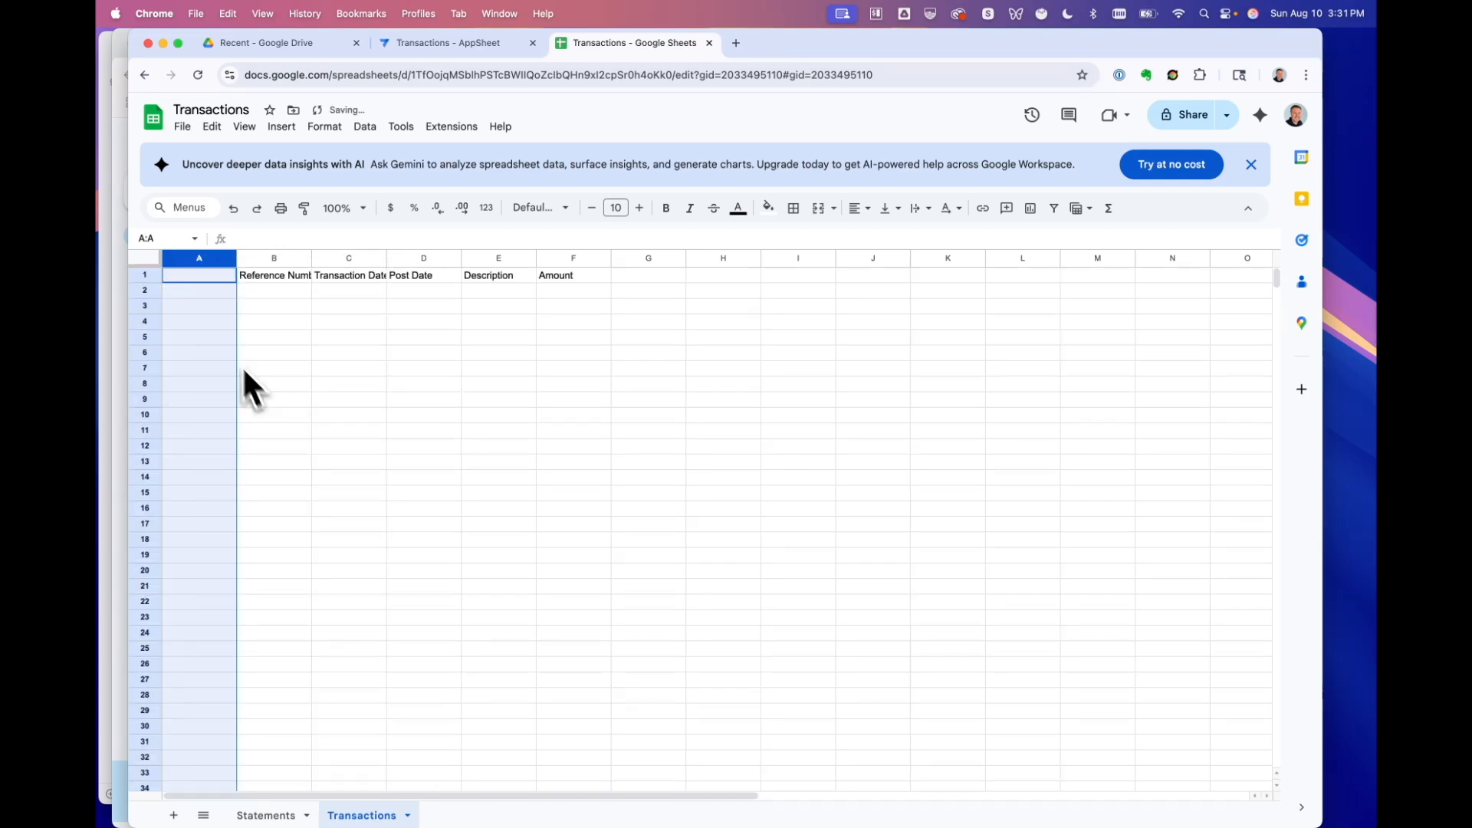
pyautogui.click(204, 279)
pyautogui.write('State')
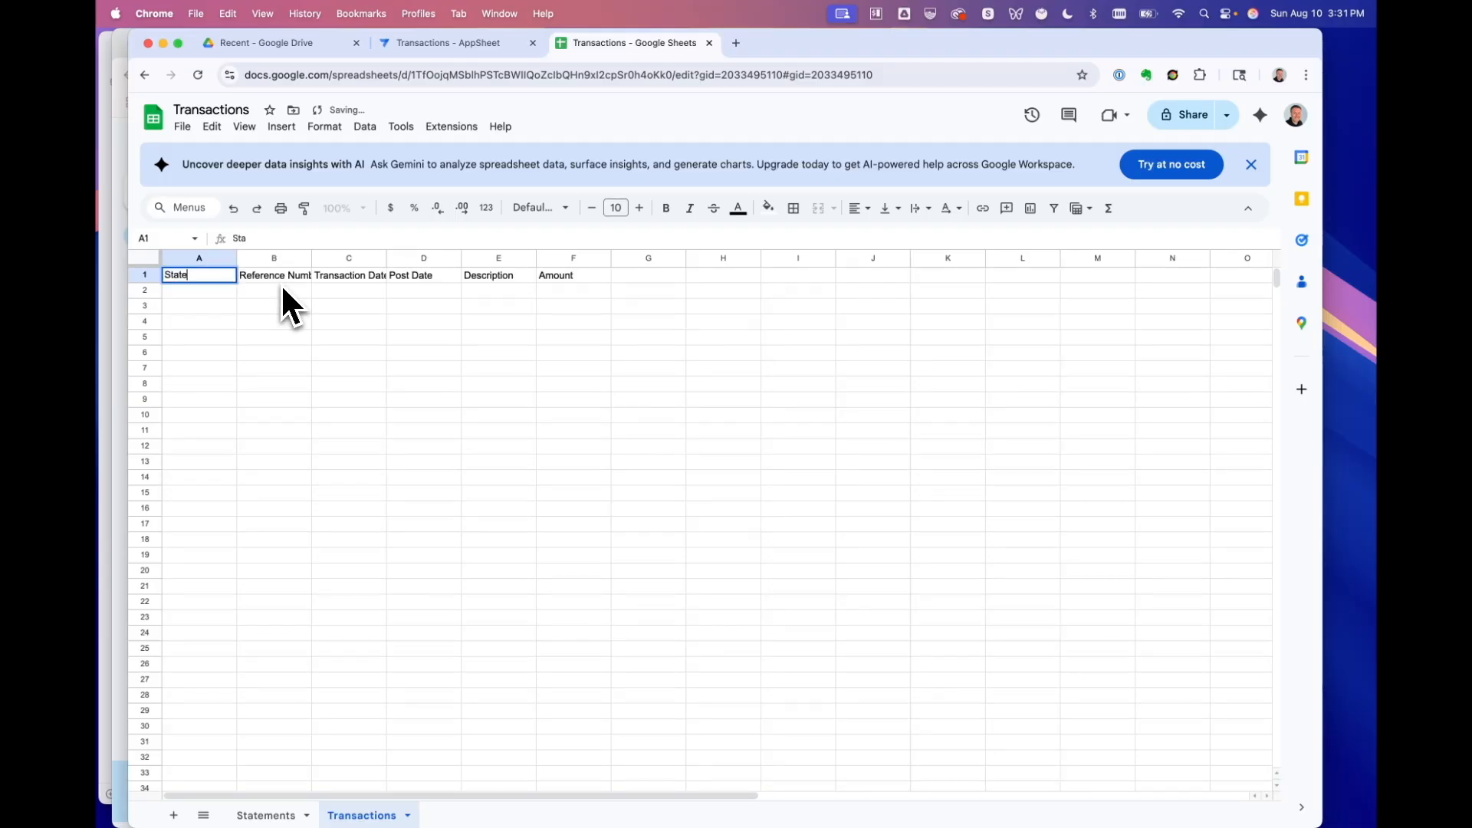
pyautogui.write('ment ID')
pyautogui.press('Return')
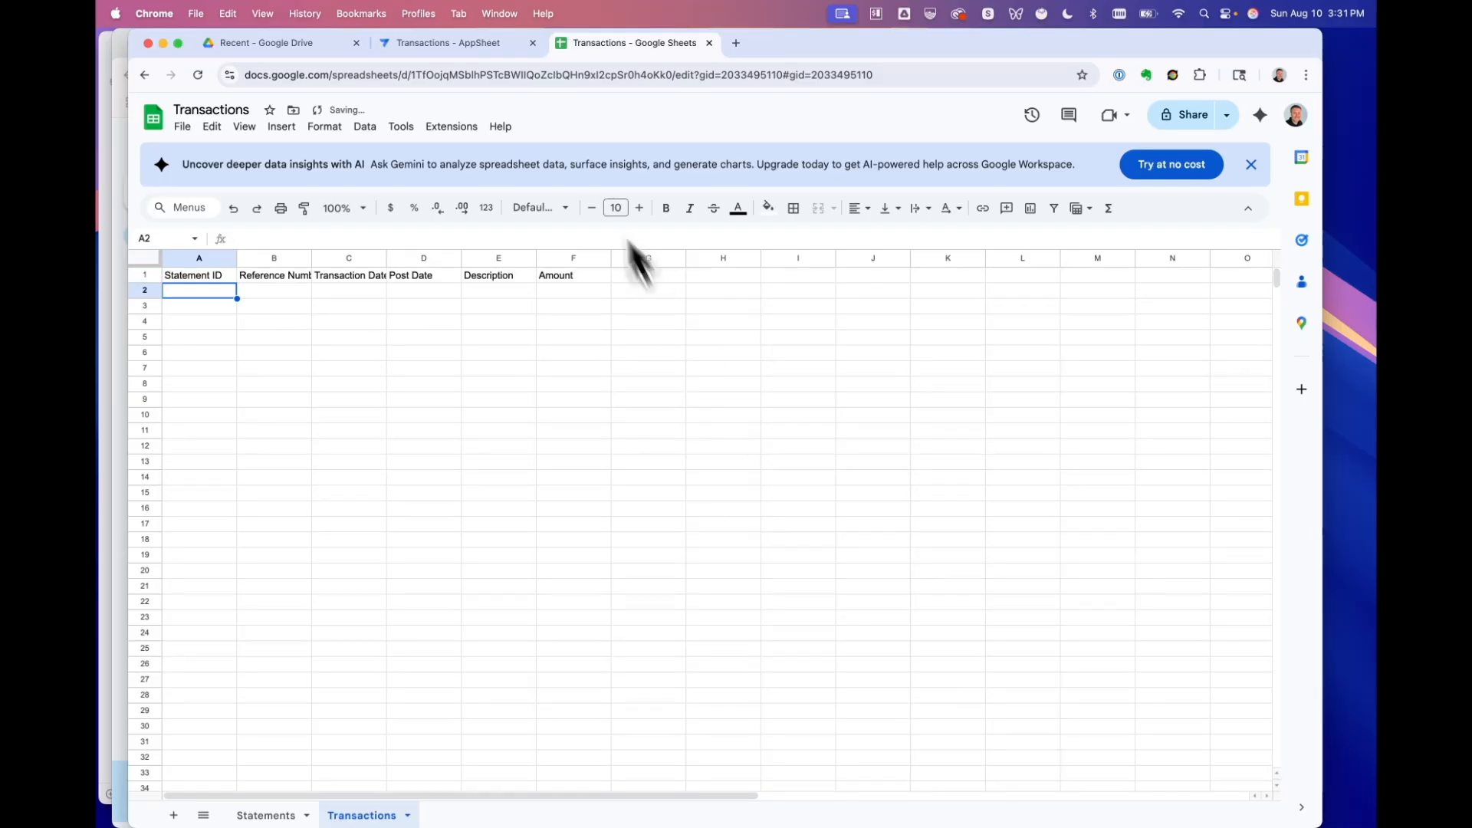
# Step: Close the spreadsheet, return to AppSheet and regenerate the Transactions table's schema
pyautogui.press('super+w')
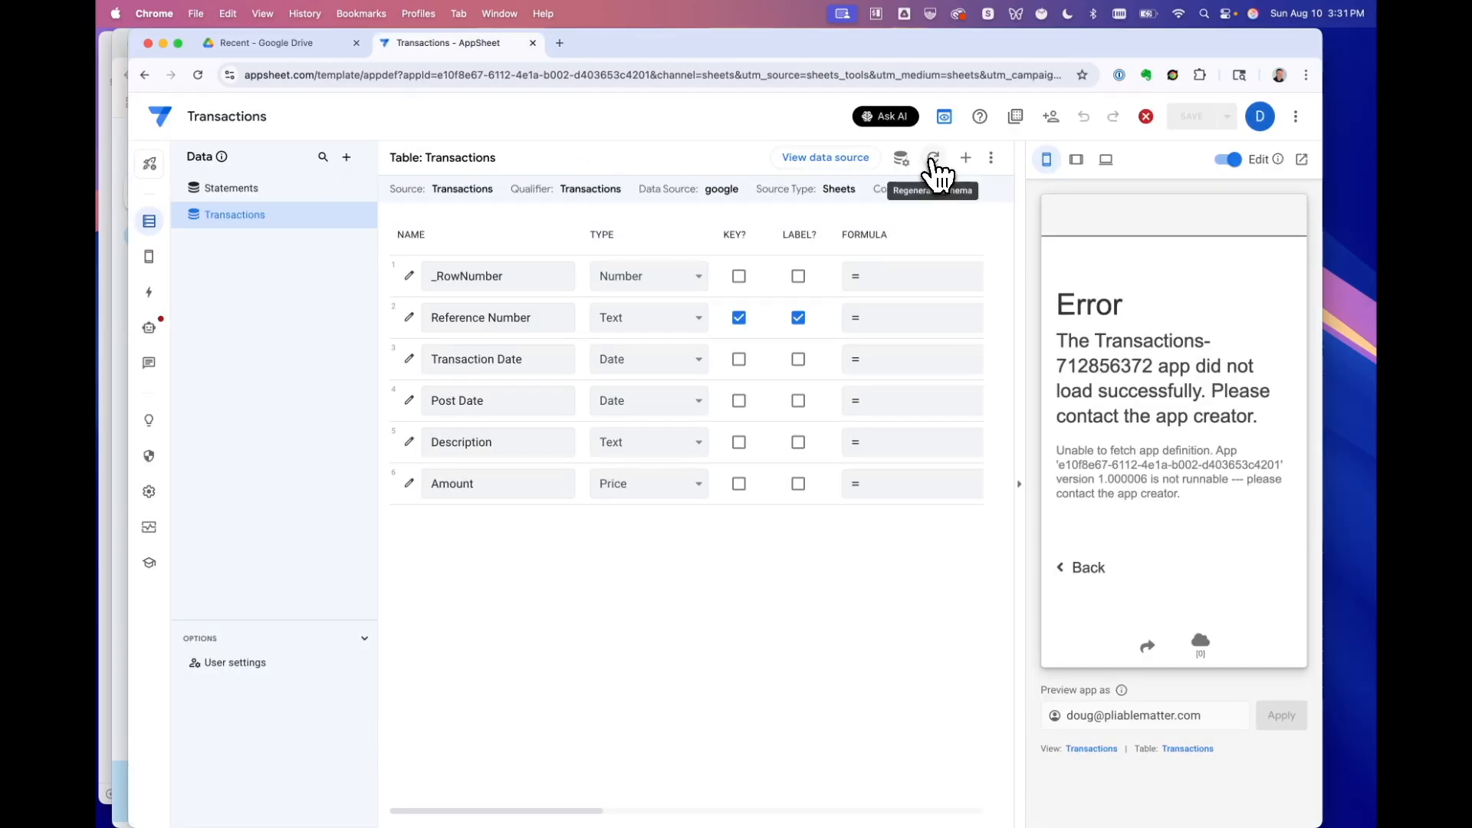
pyautogui.click(932, 158)
pyautogui.click(916, 237)
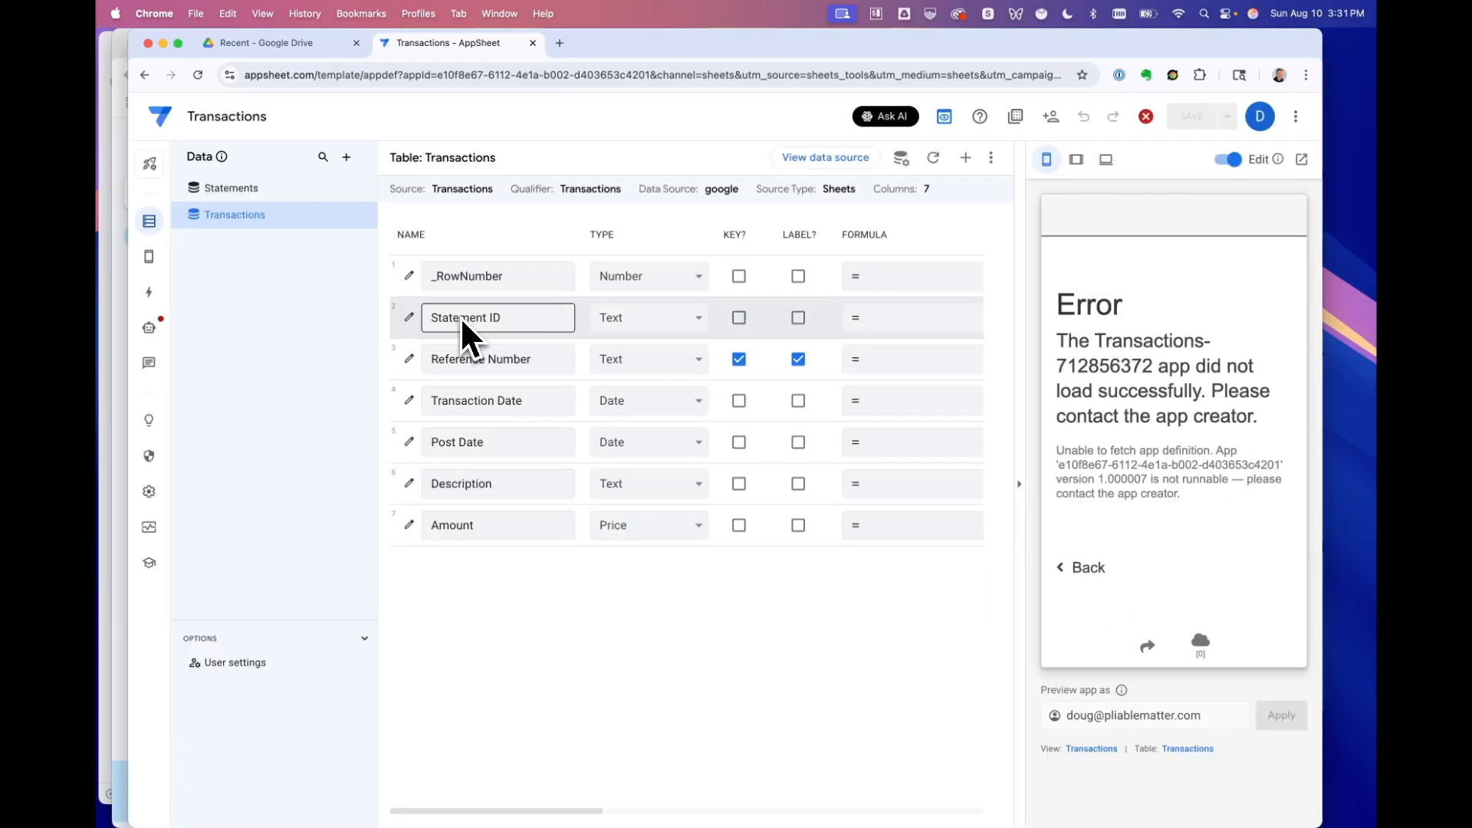
# Step: Change the Statement ID column's type to Ref with Statements as its source table, and save the app
pyautogui.click(641, 317)
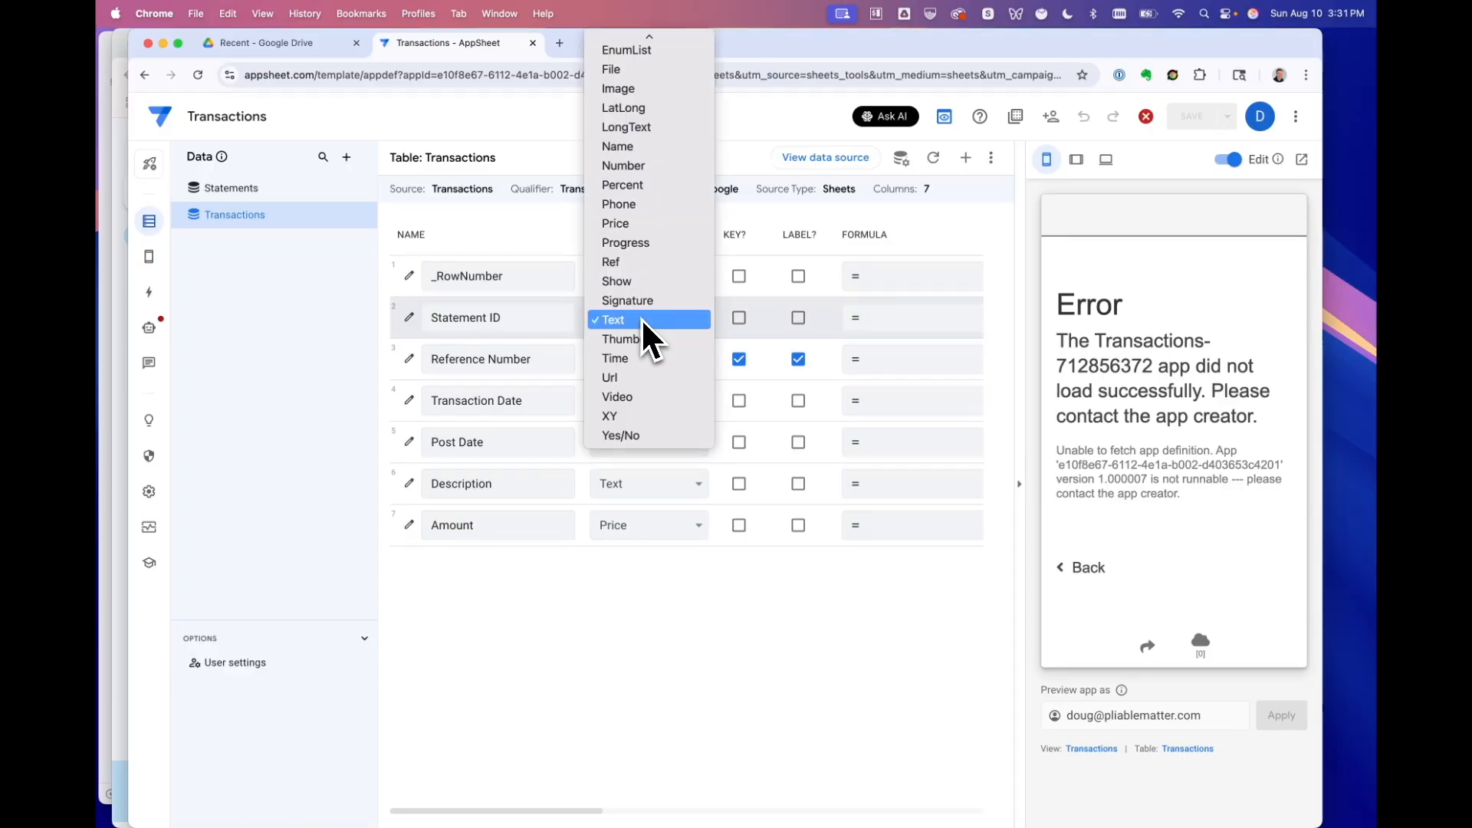
pyautogui.click(615, 259)
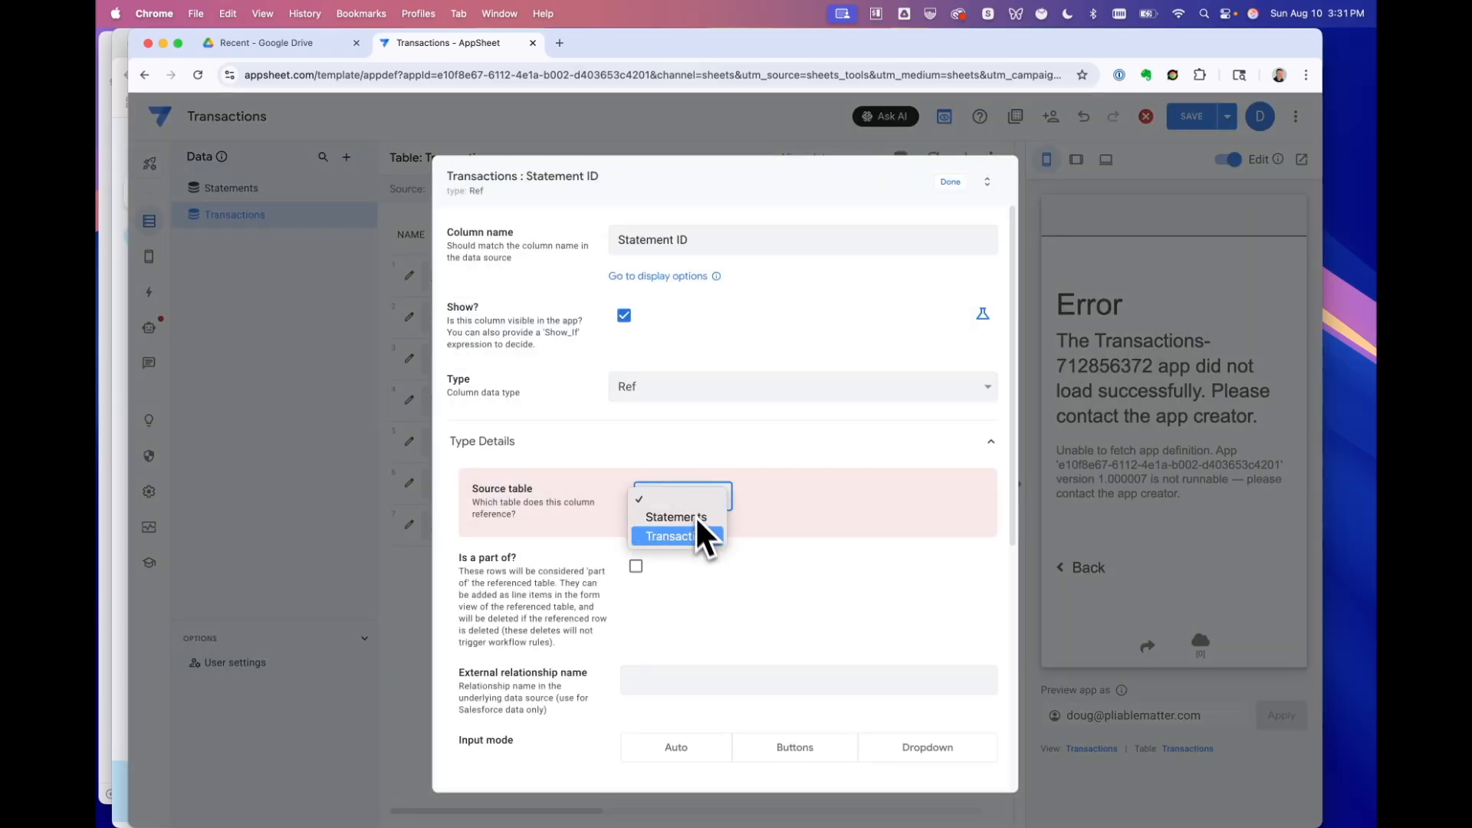
pyautogui.click(699, 524)
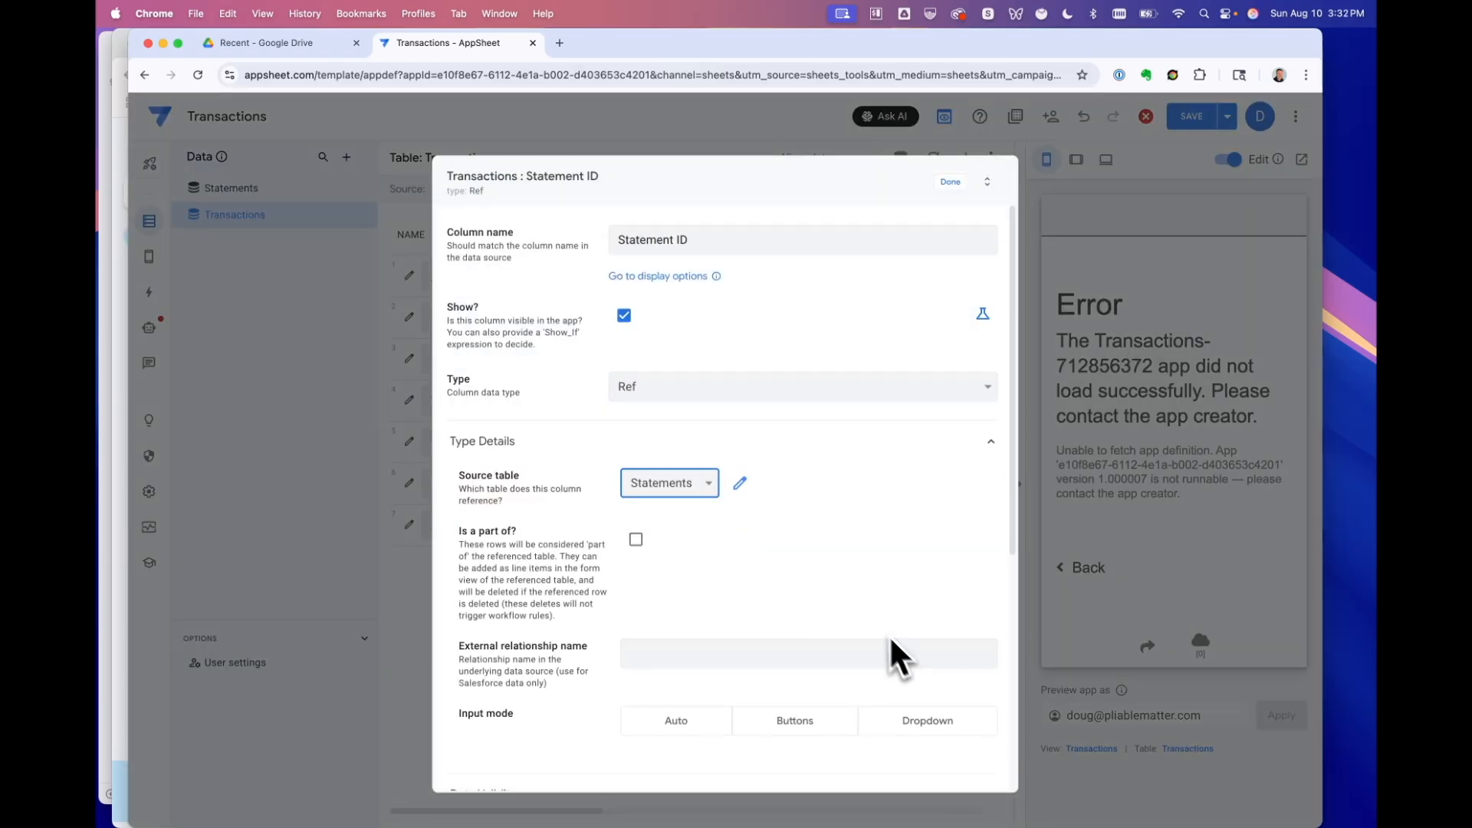
pyautogui.click(944, 184)
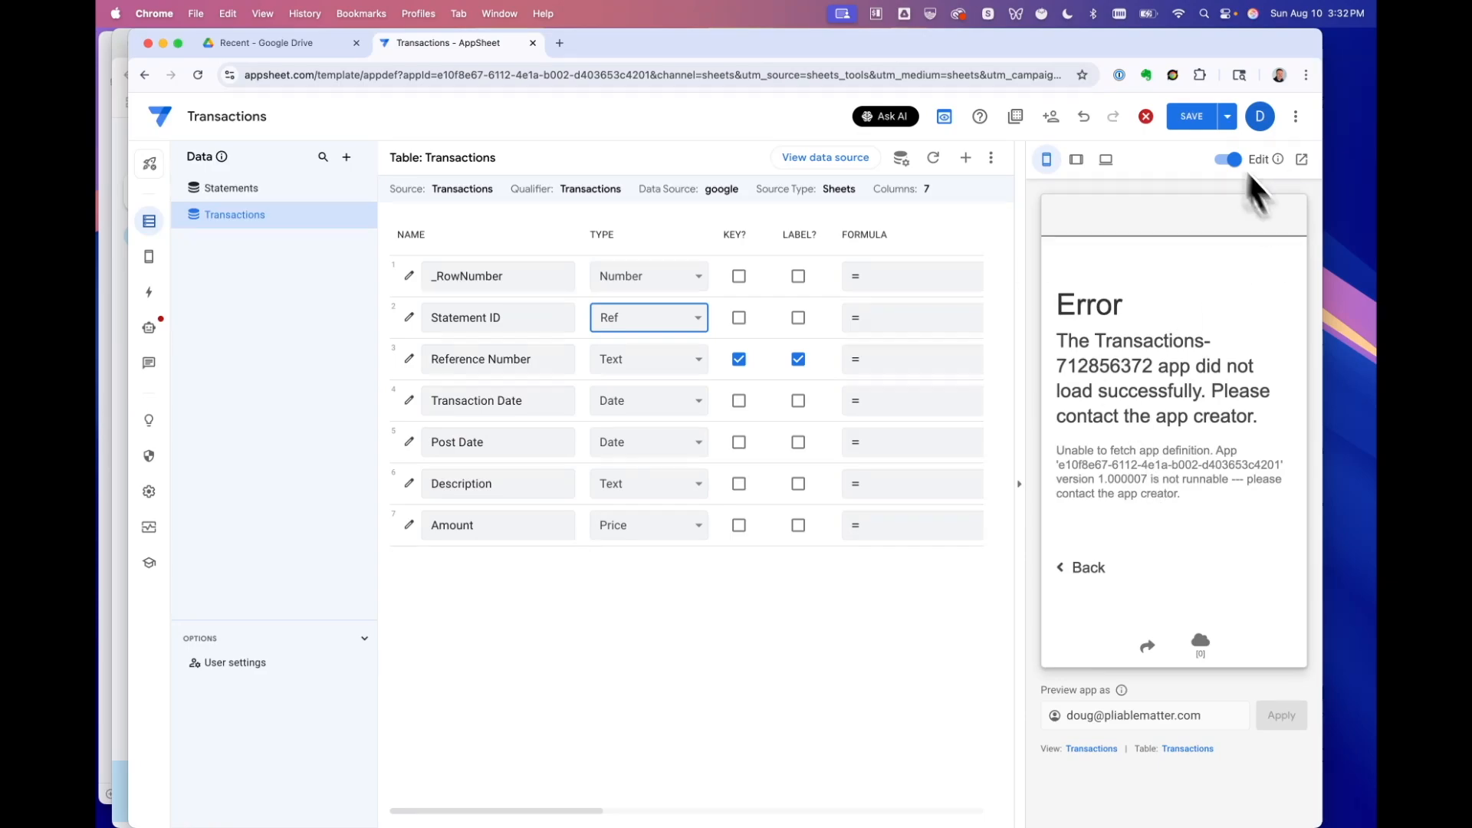
pyautogui.click(1191, 117)
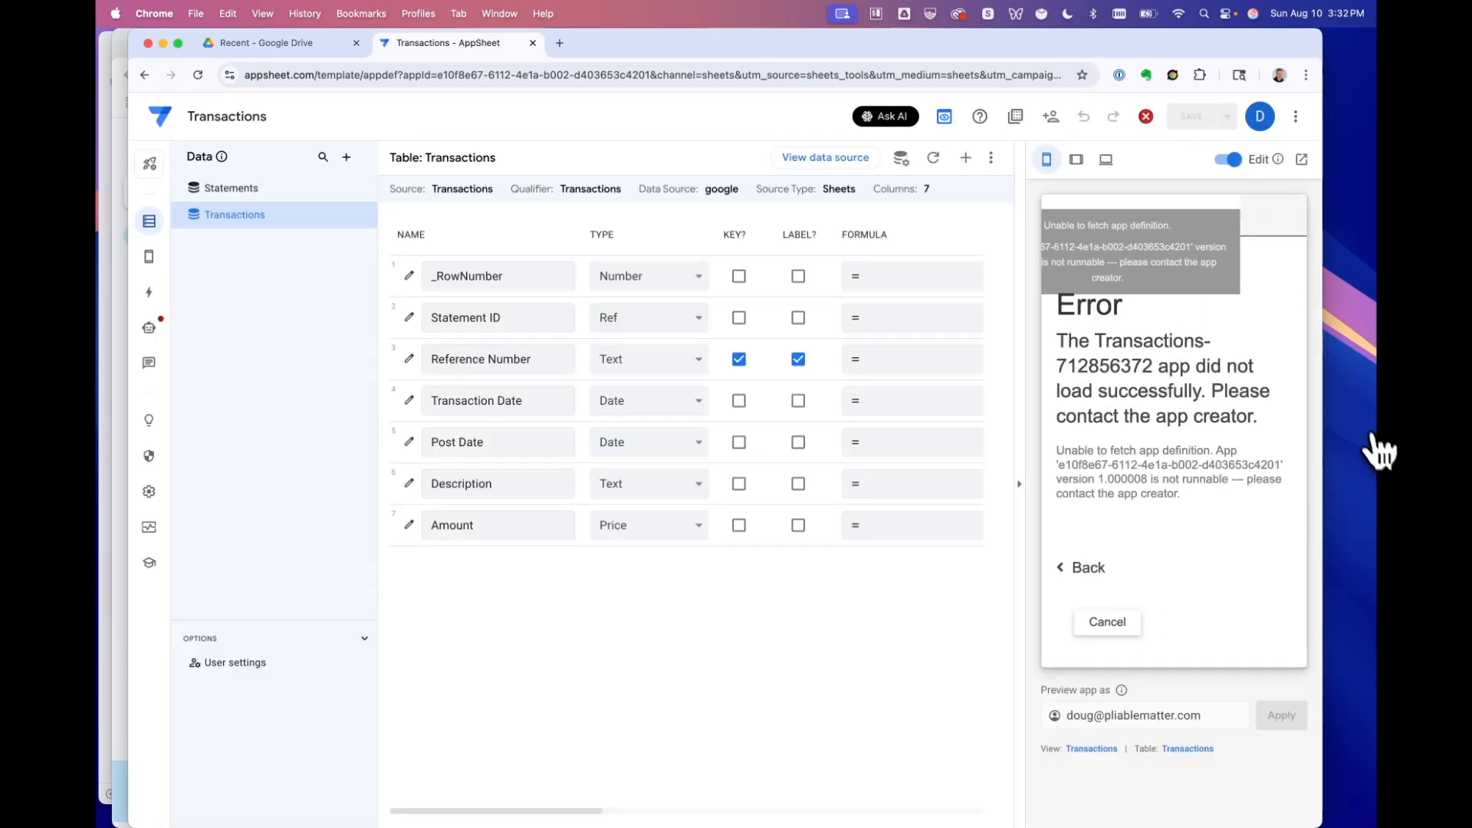
# Step: In the bot's Extract Rows task, set the table that receives the extracted rows to Transactions and save the app
pyautogui.click(151, 329)
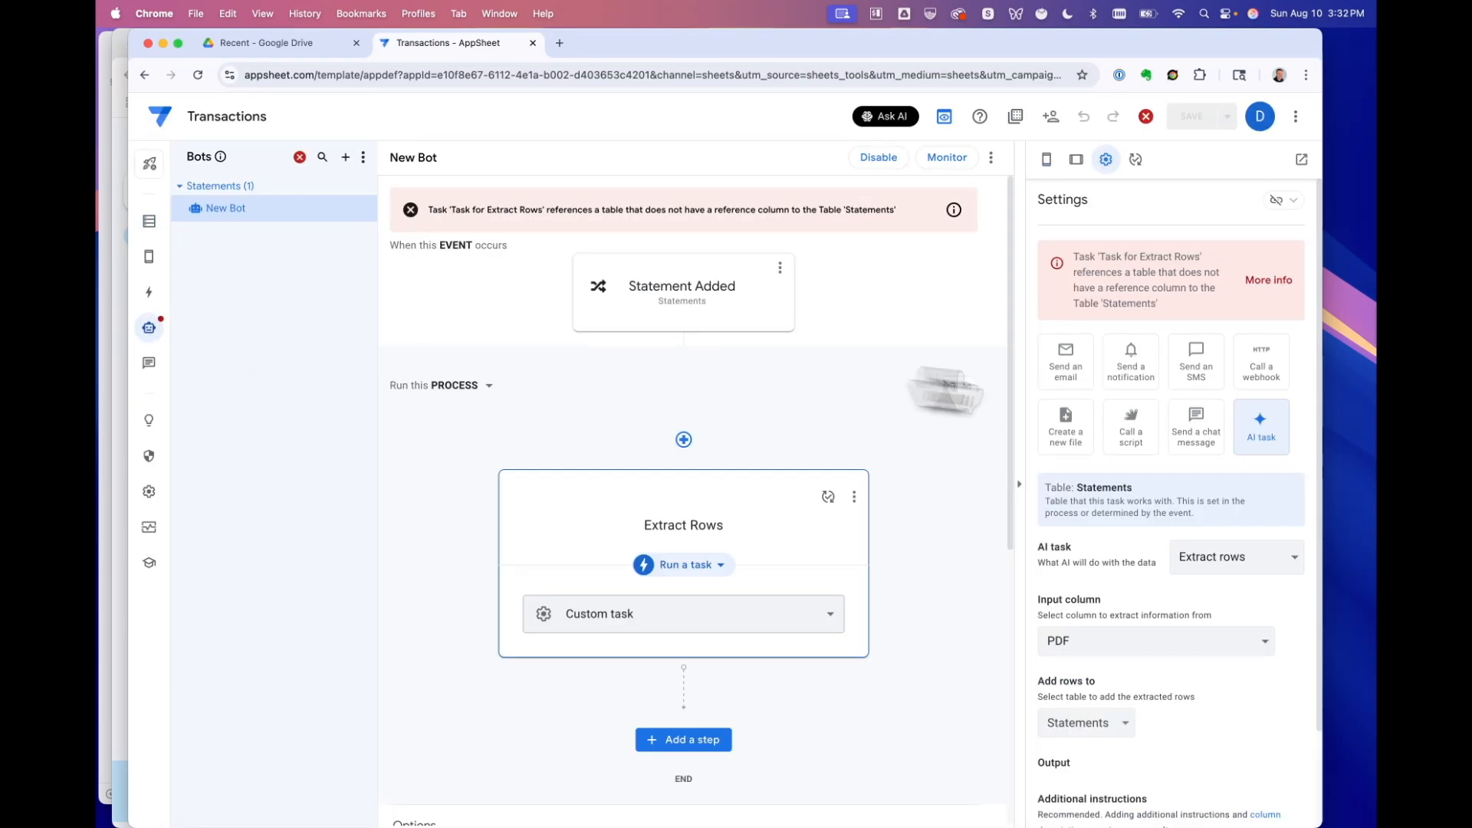
pyautogui.scroll(-3, 1127, 613)
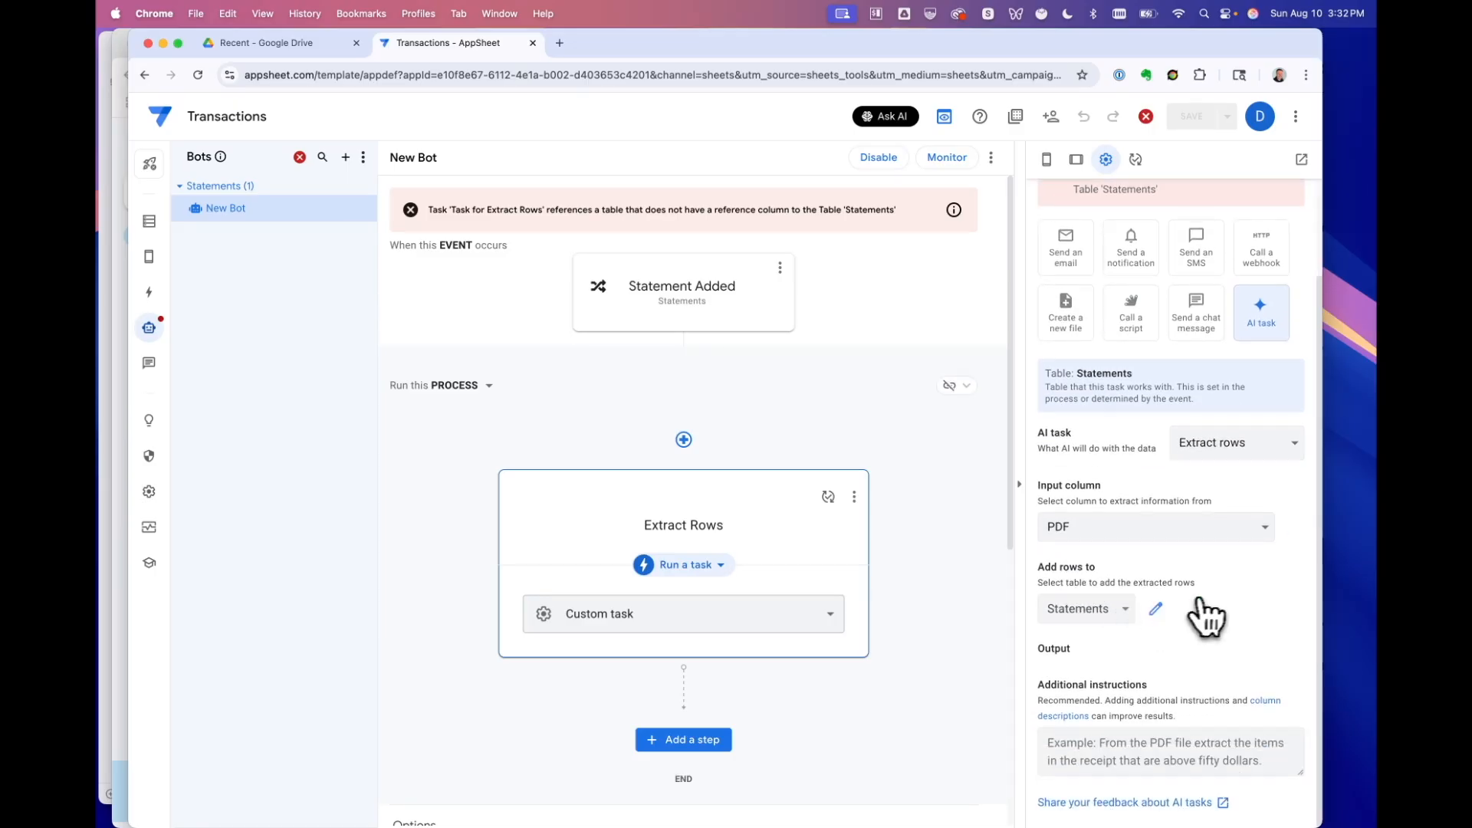
pyautogui.click(1105, 609)
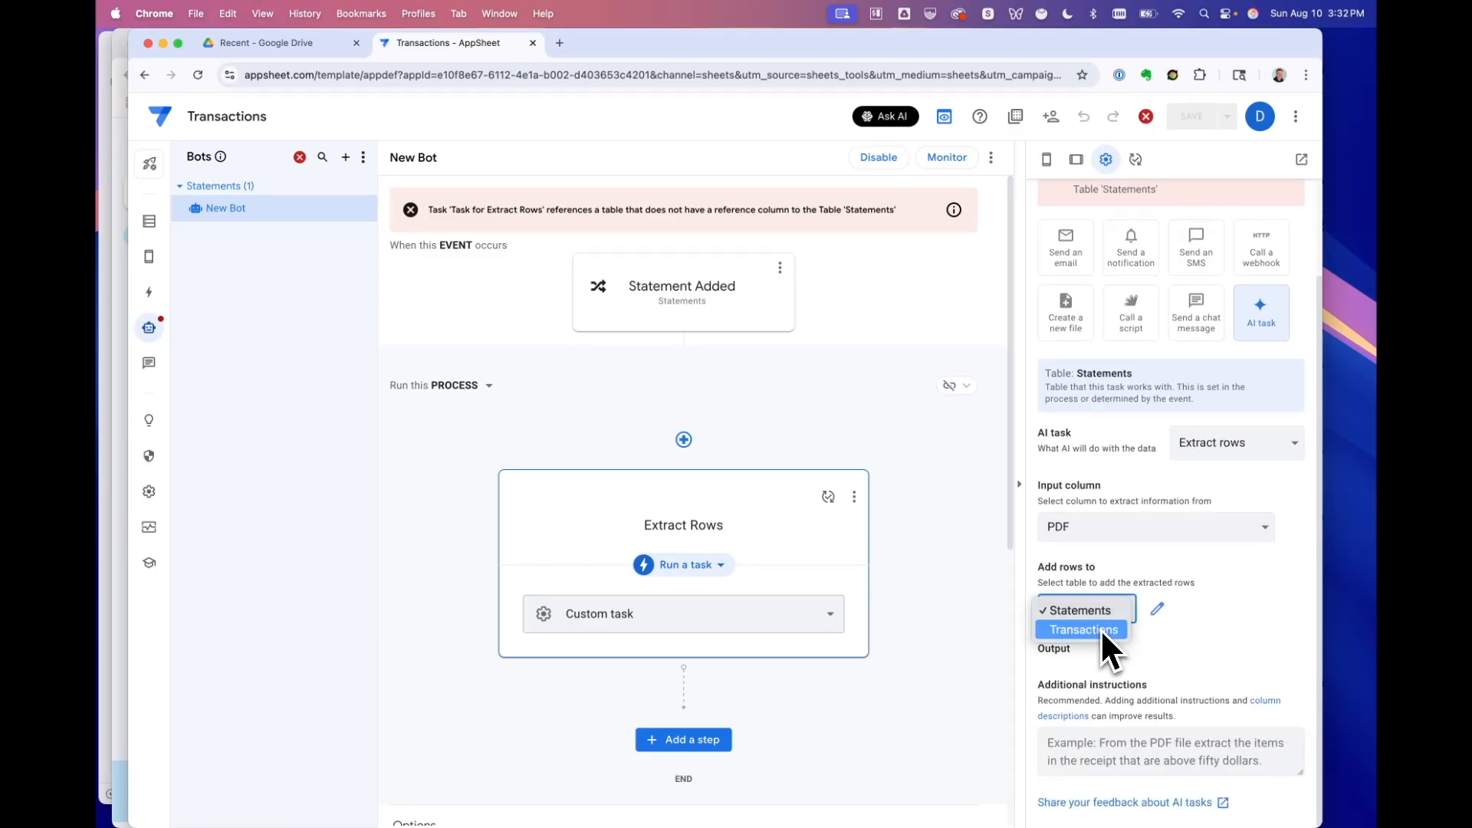
pyautogui.click(1102, 628)
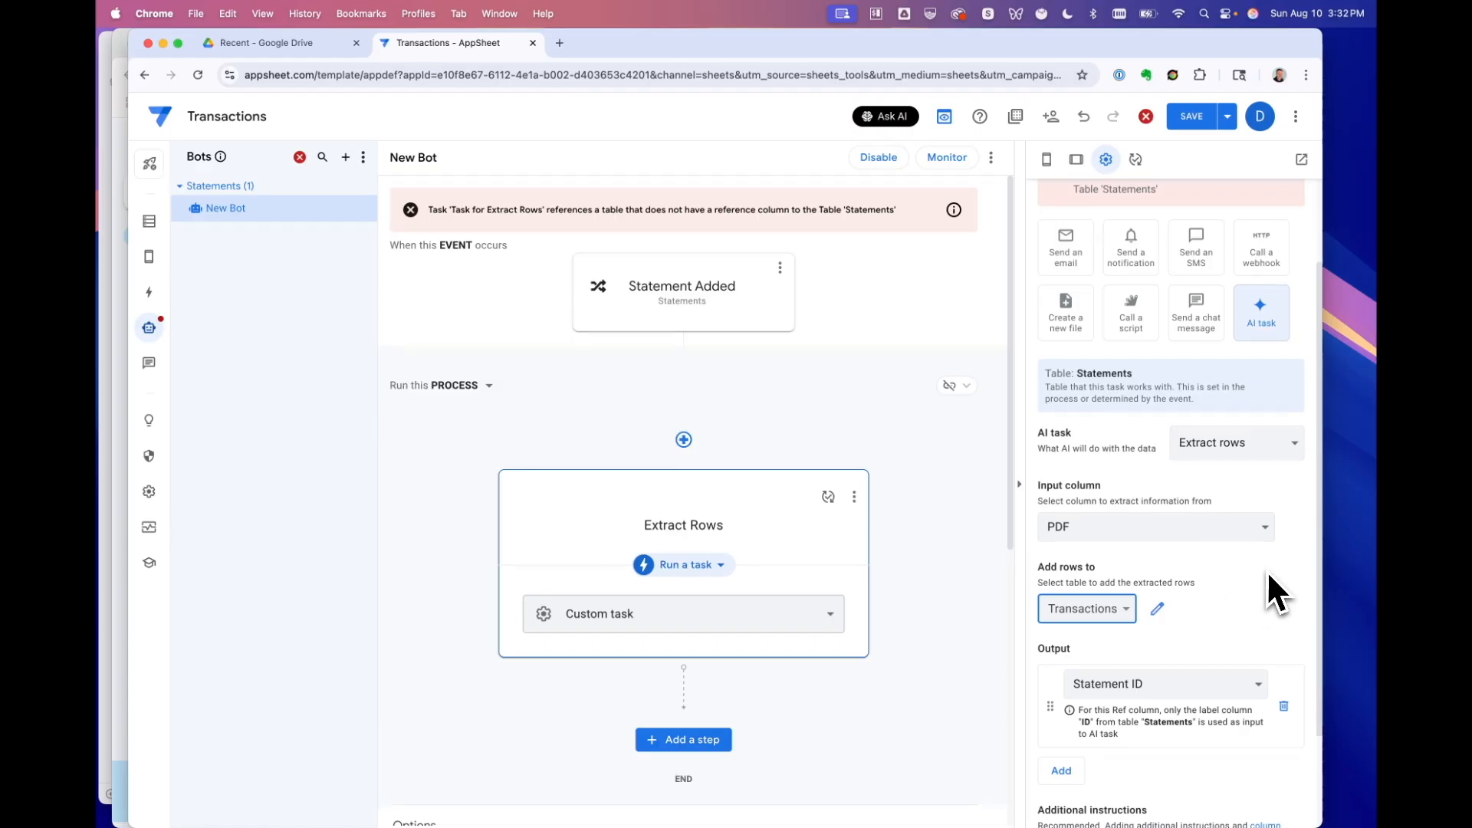
pyautogui.scroll(-1, 1273, 594)
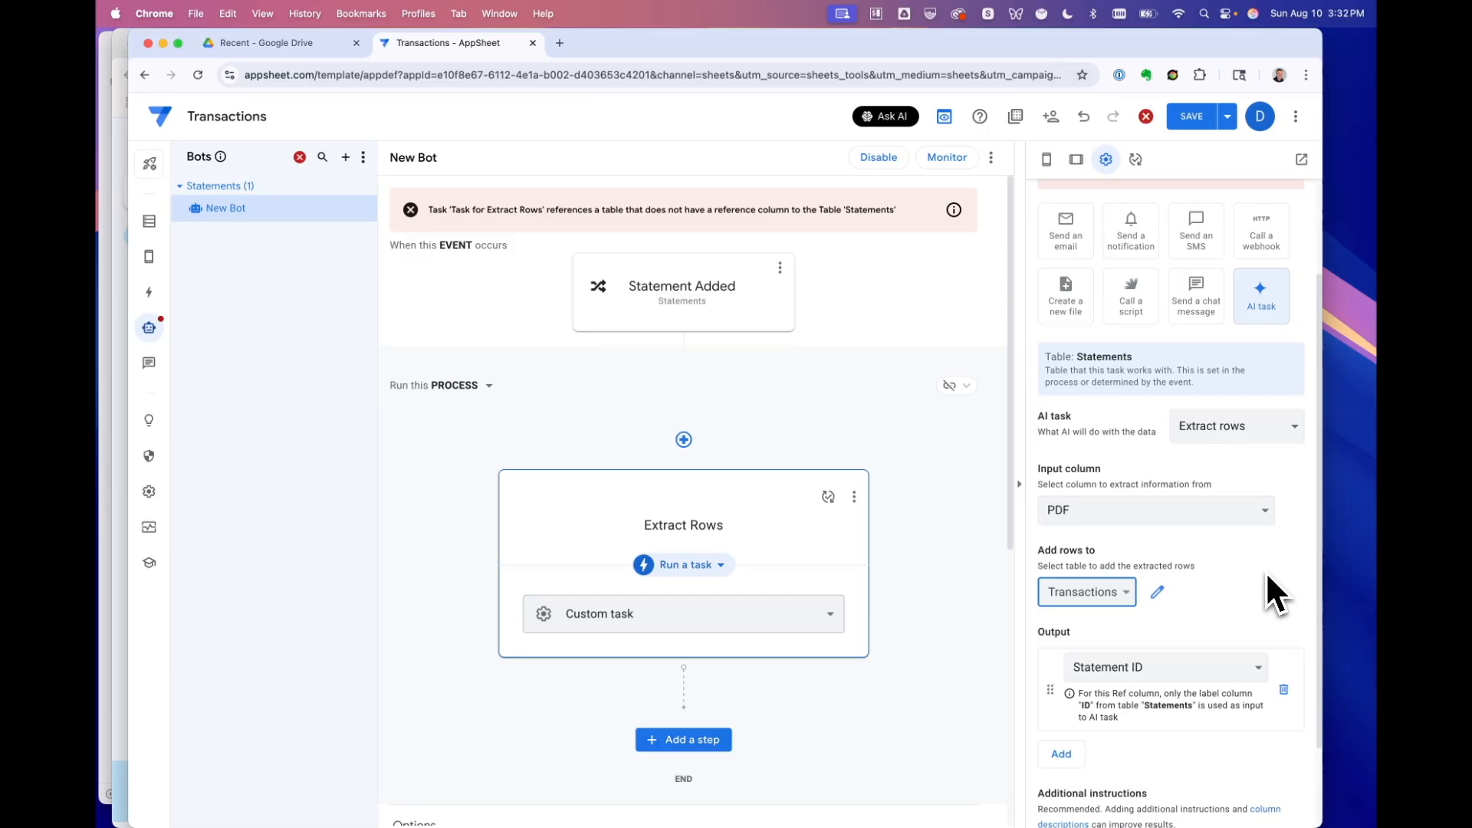
pyautogui.scroll(-3, 1146, 590)
pyautogui.click(1142, 560)
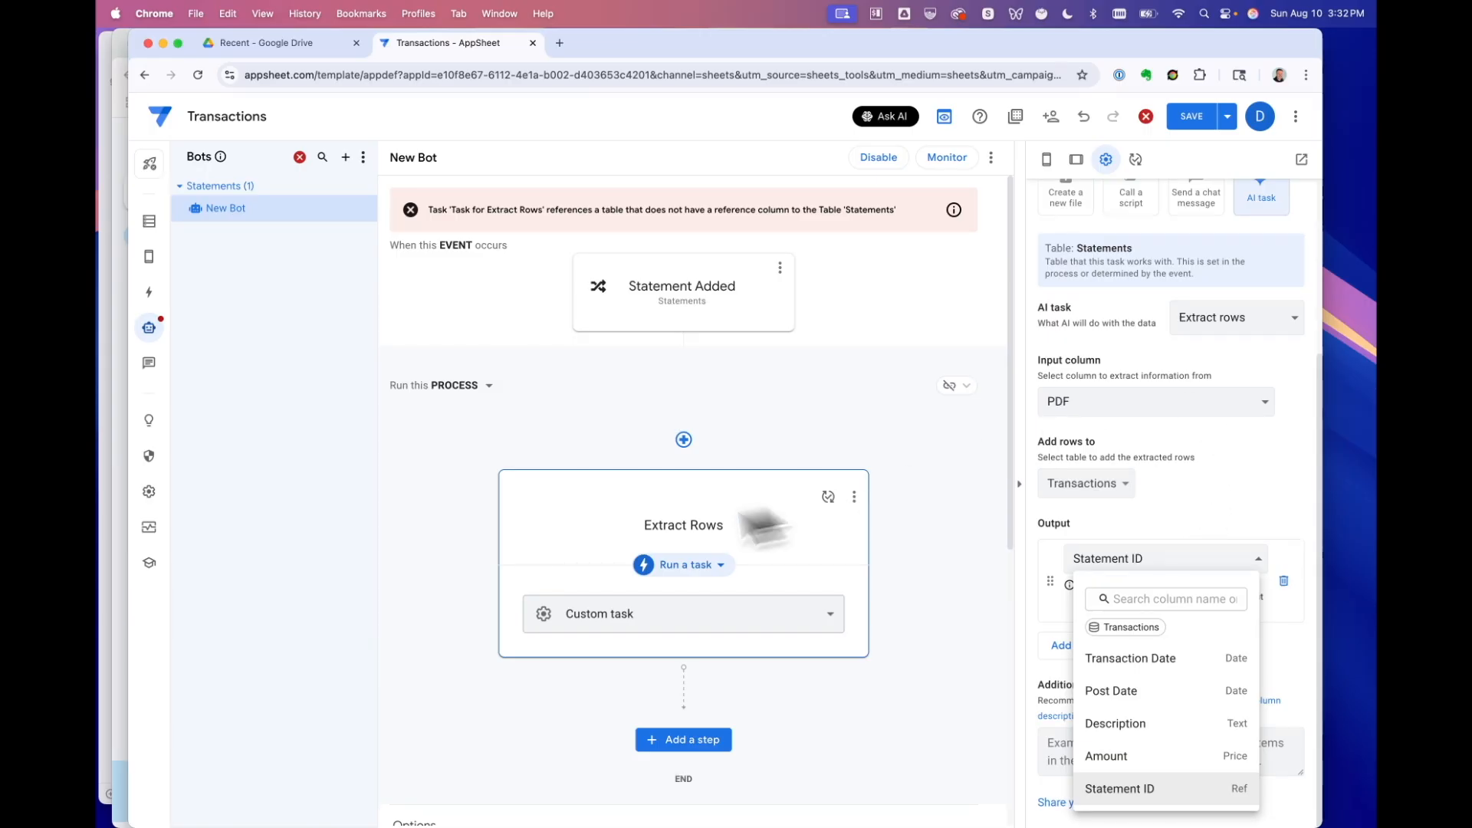
pyautogui.click(427, 532)
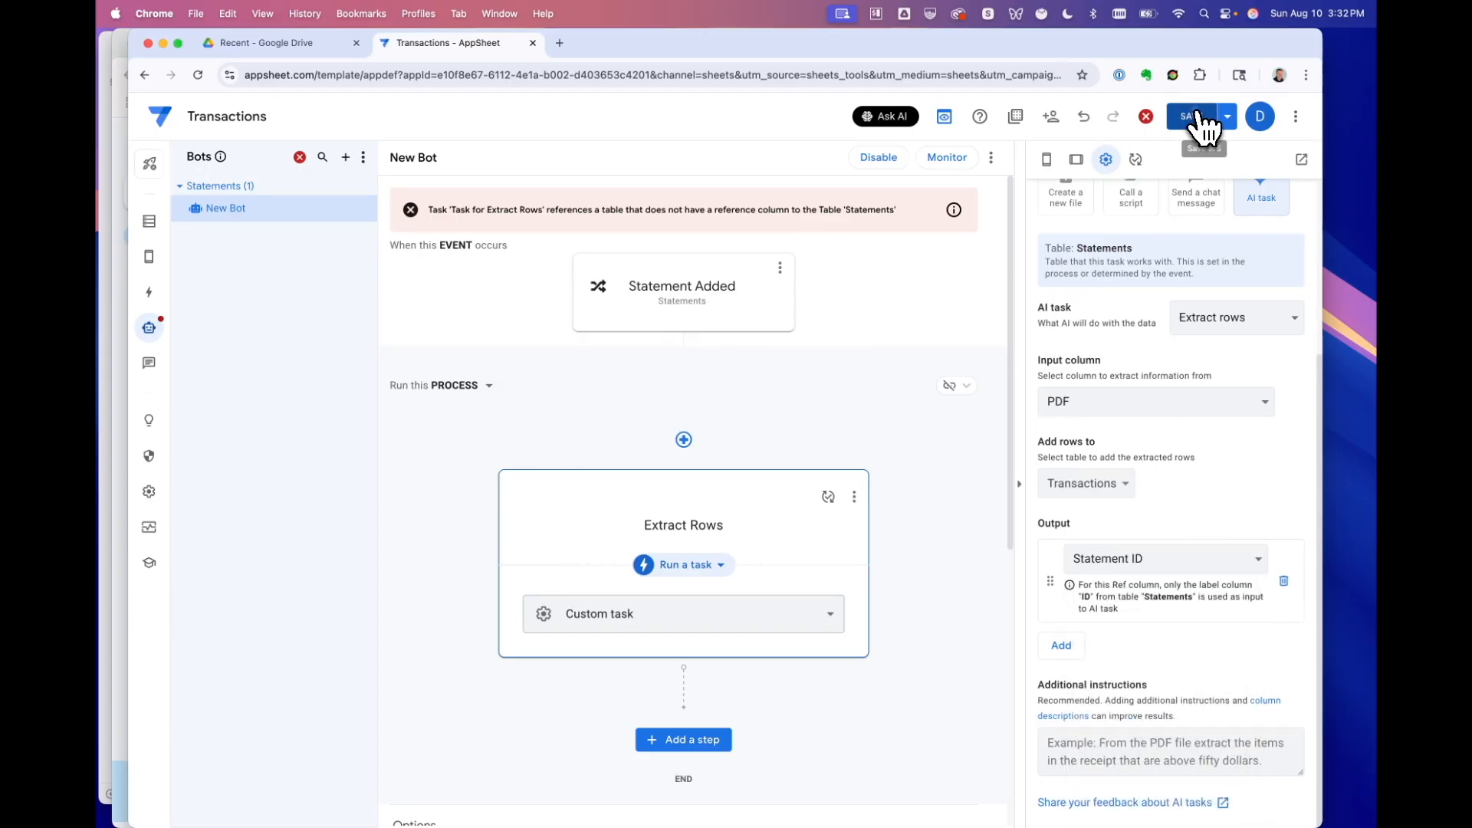
pyautogui.click(1191, 116)
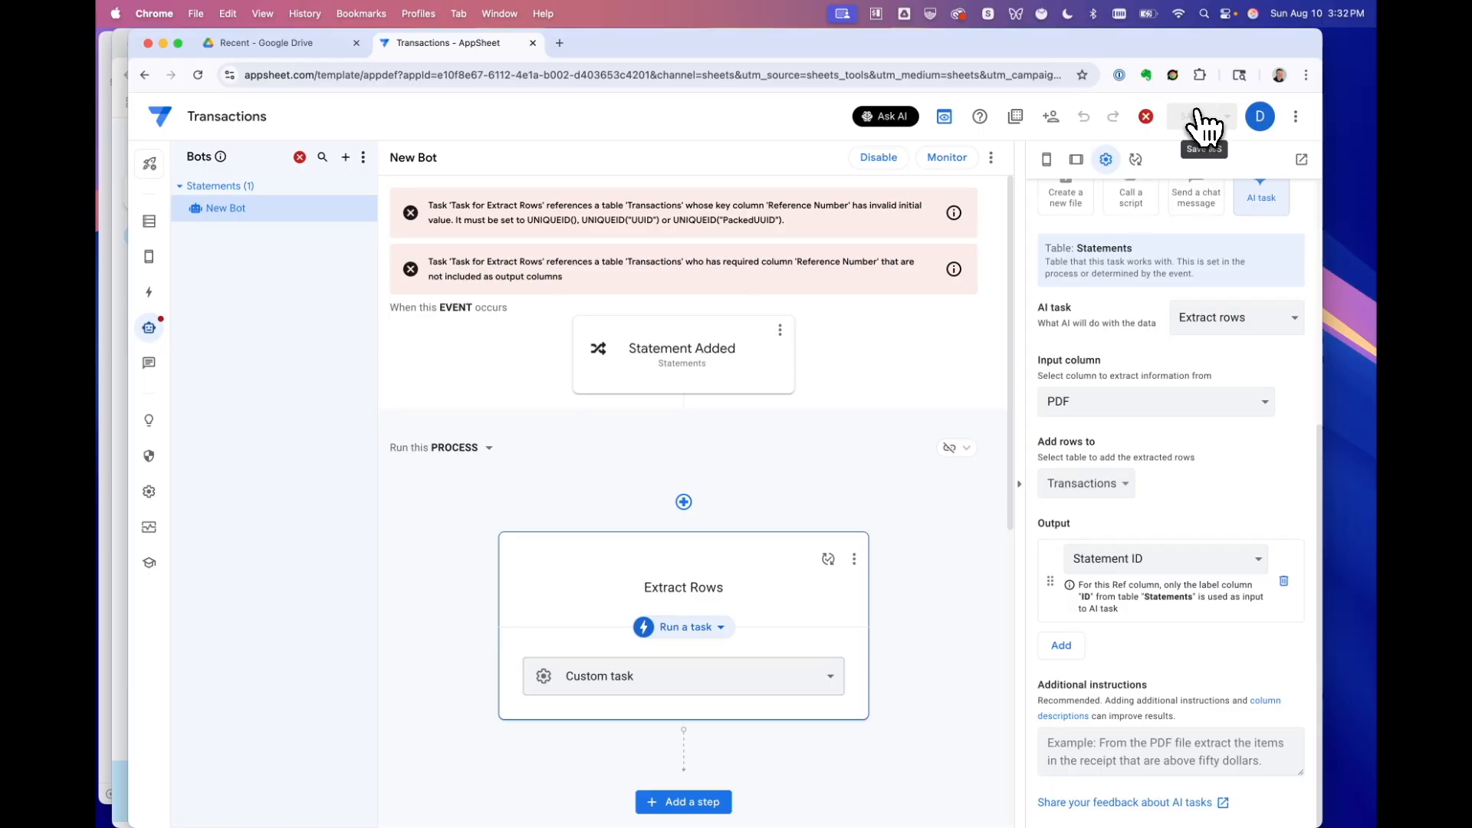
# Step: Open the Transactions table's source spreadsheet from the app's data definitions and show its Transactions sheet
pyautogui.click(149, 224)
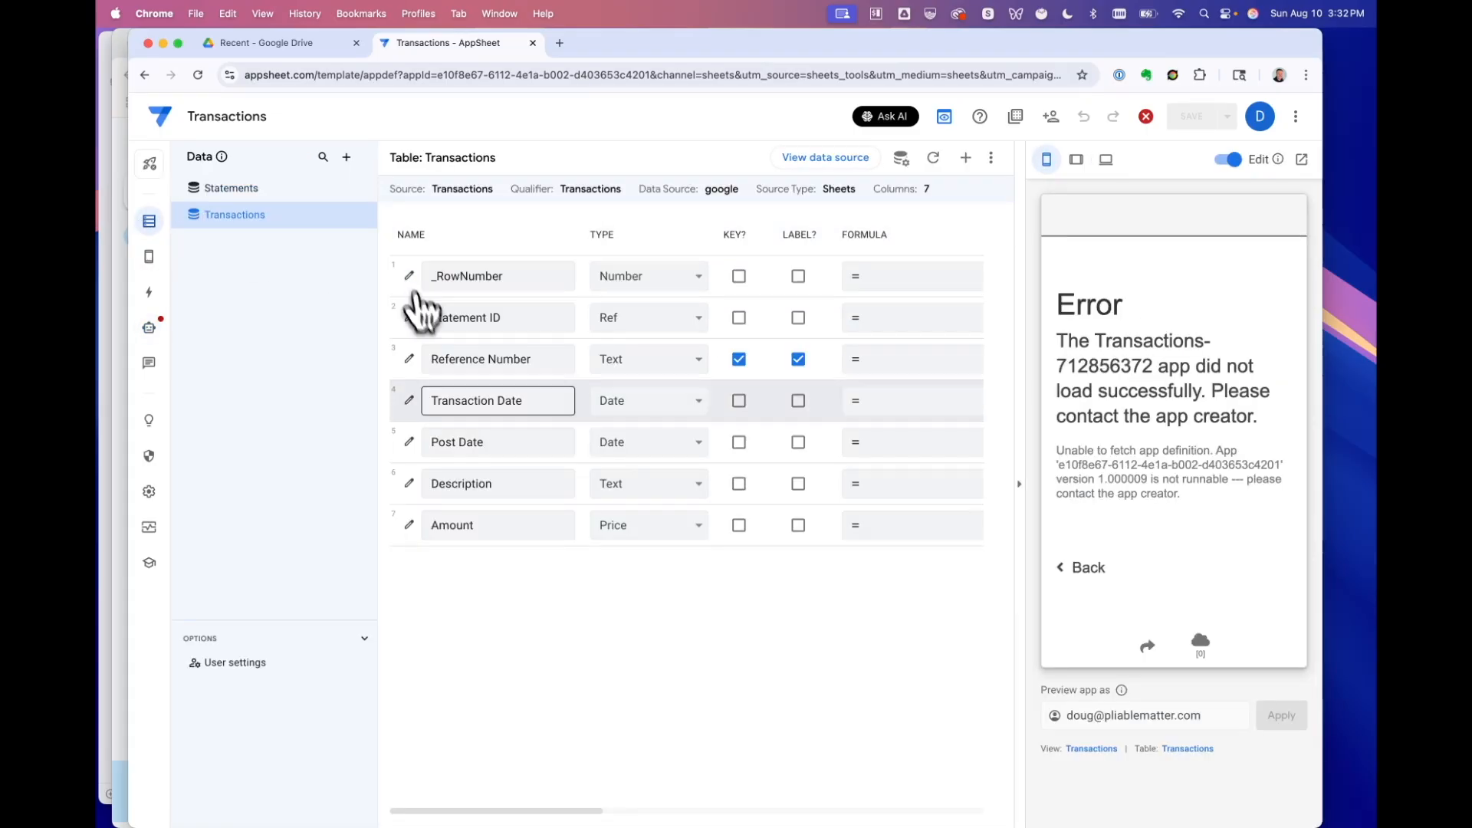
pyautogui.click(817, 158)
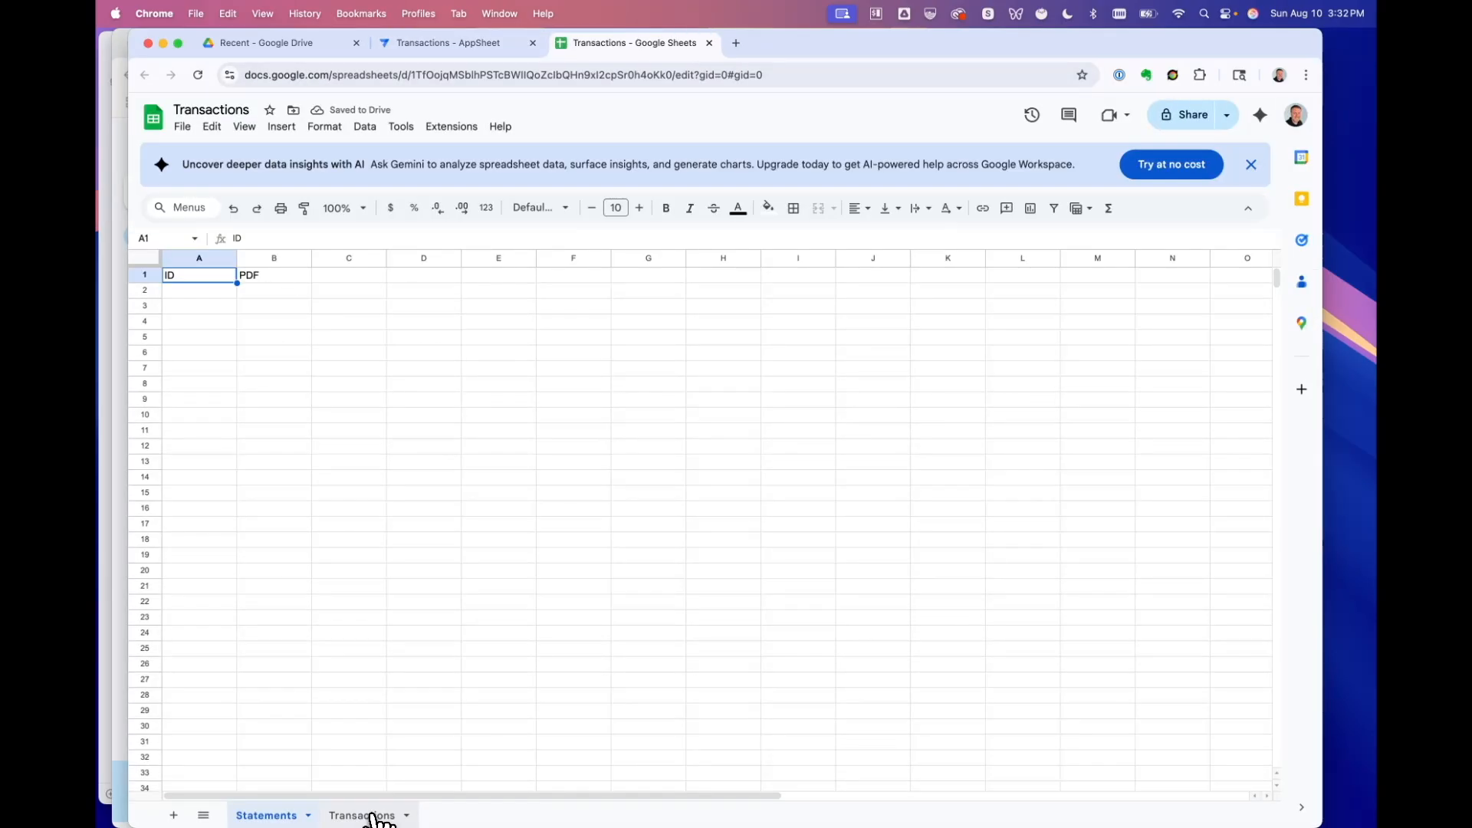
pyautogui.click(362, 815)
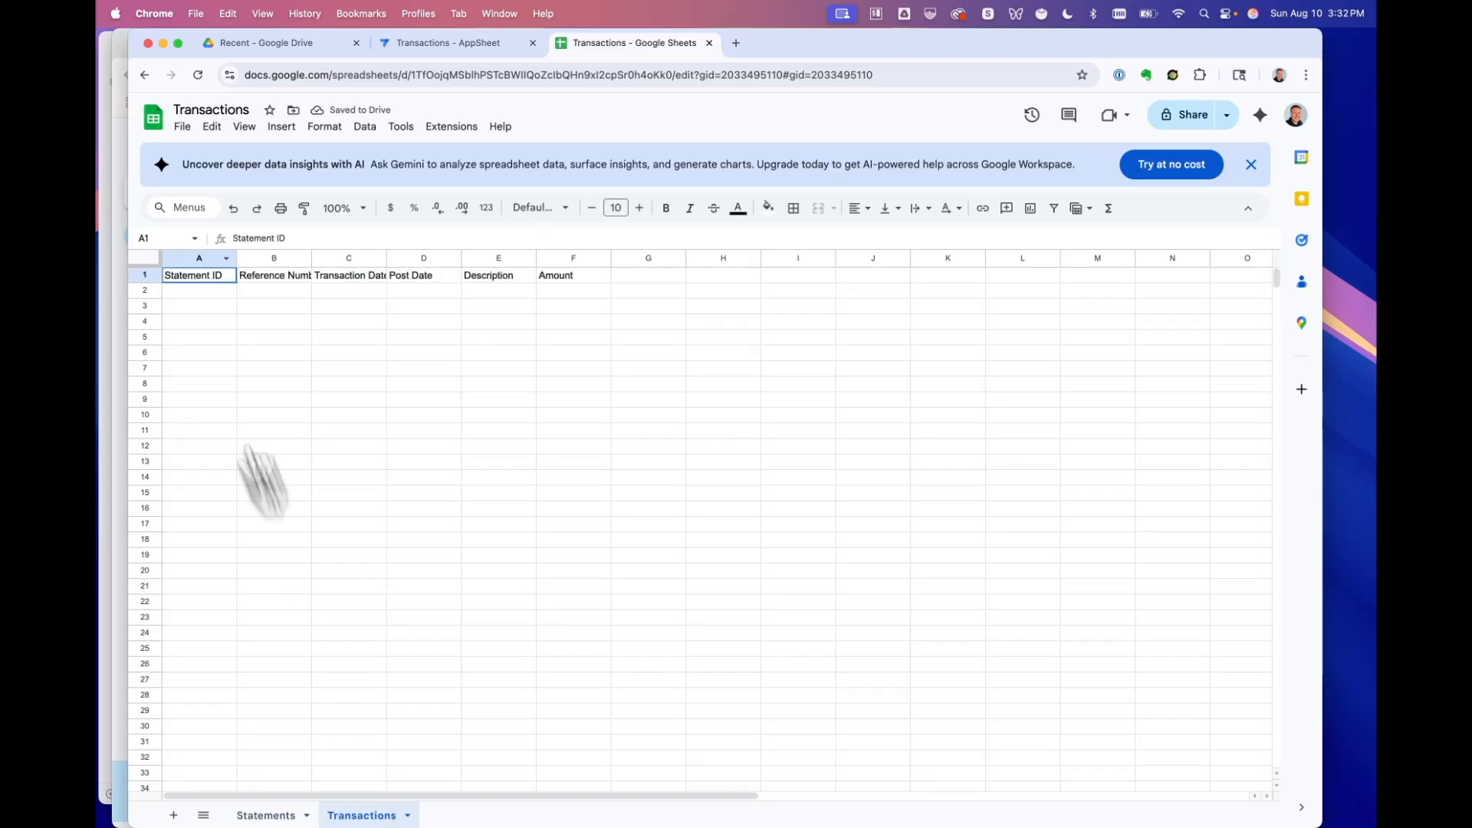
# Step: Insert a column before Statement ID in the Transactions sheet and give it the header Transaction ID
pyautogui.rightClick(277, 260)
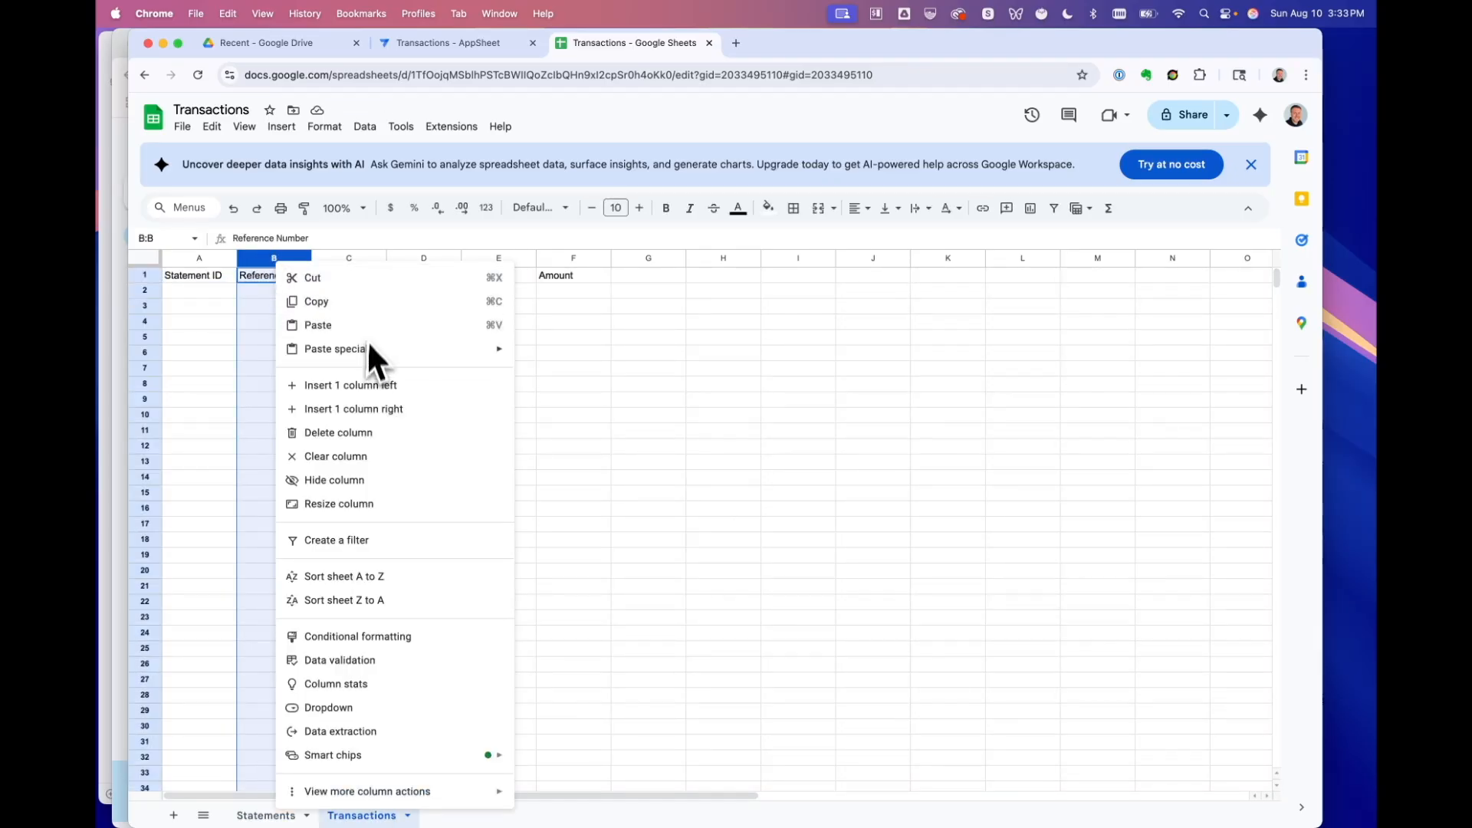
pyautogui.click(199, 272)
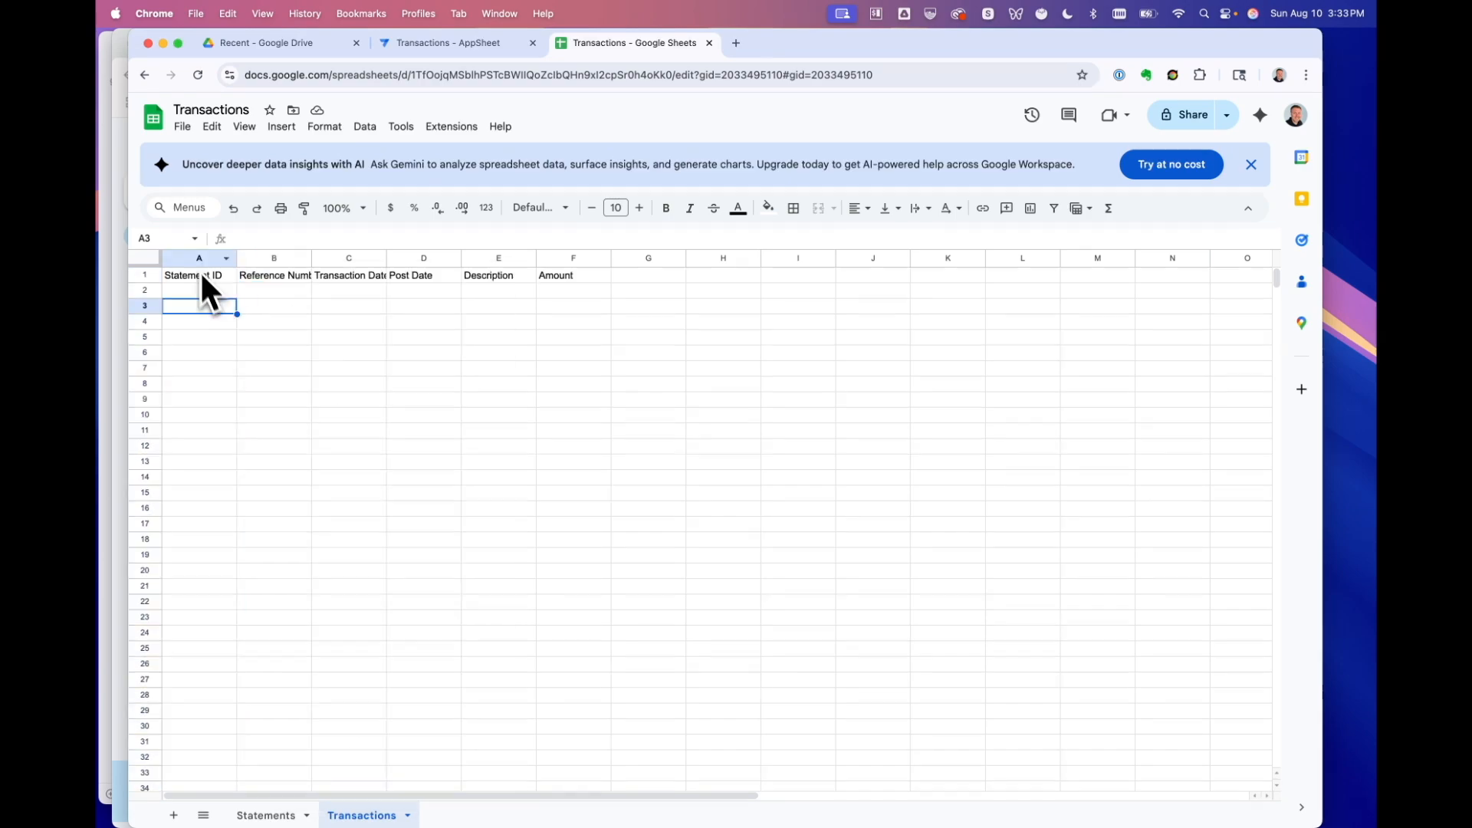
pyautogui.rightClick(196, 258)
pyautogui.click(256, 381)
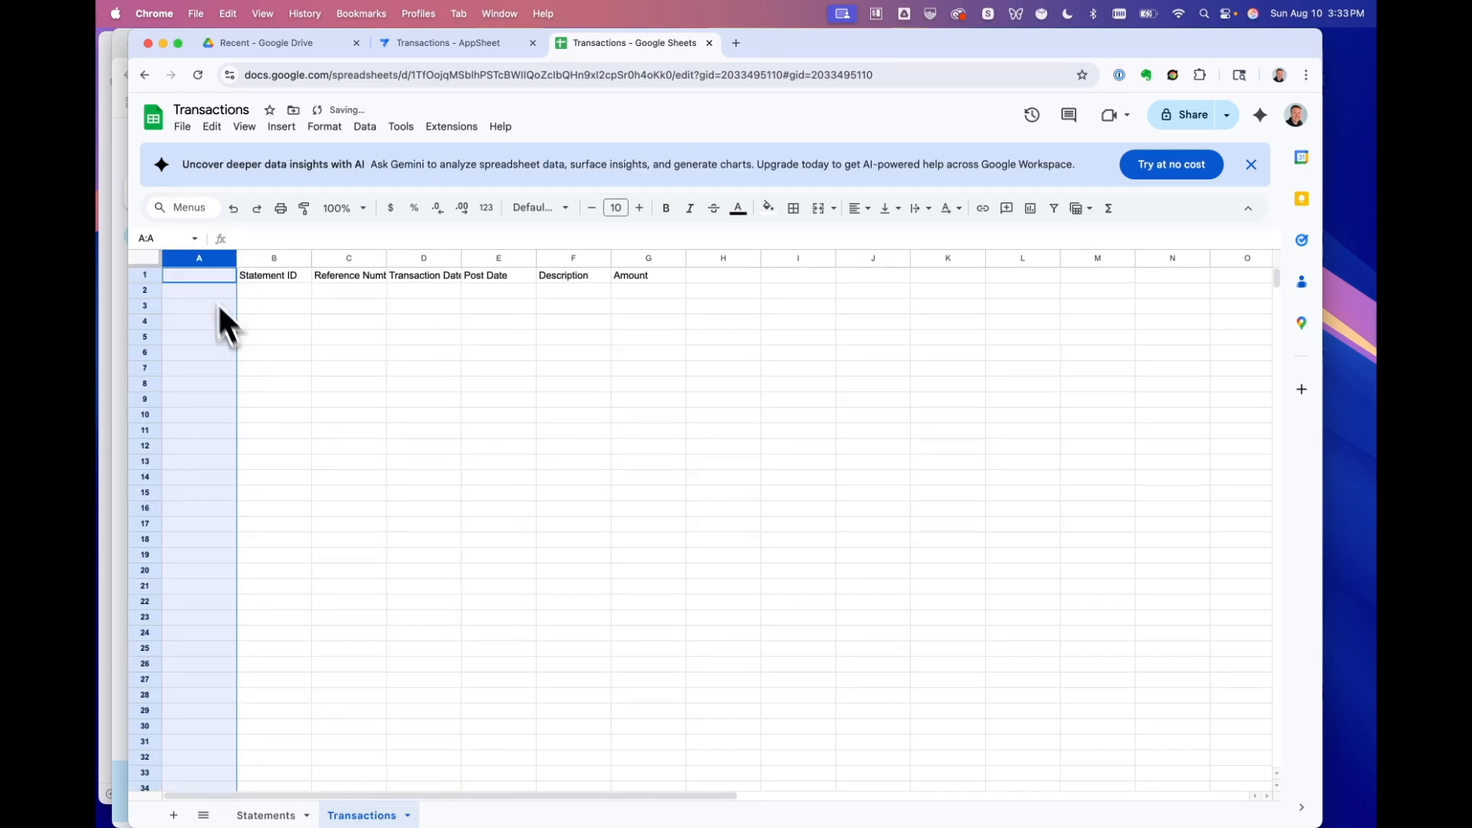
pyautogui.click(202, 278)
pyautogui.write('Tra')
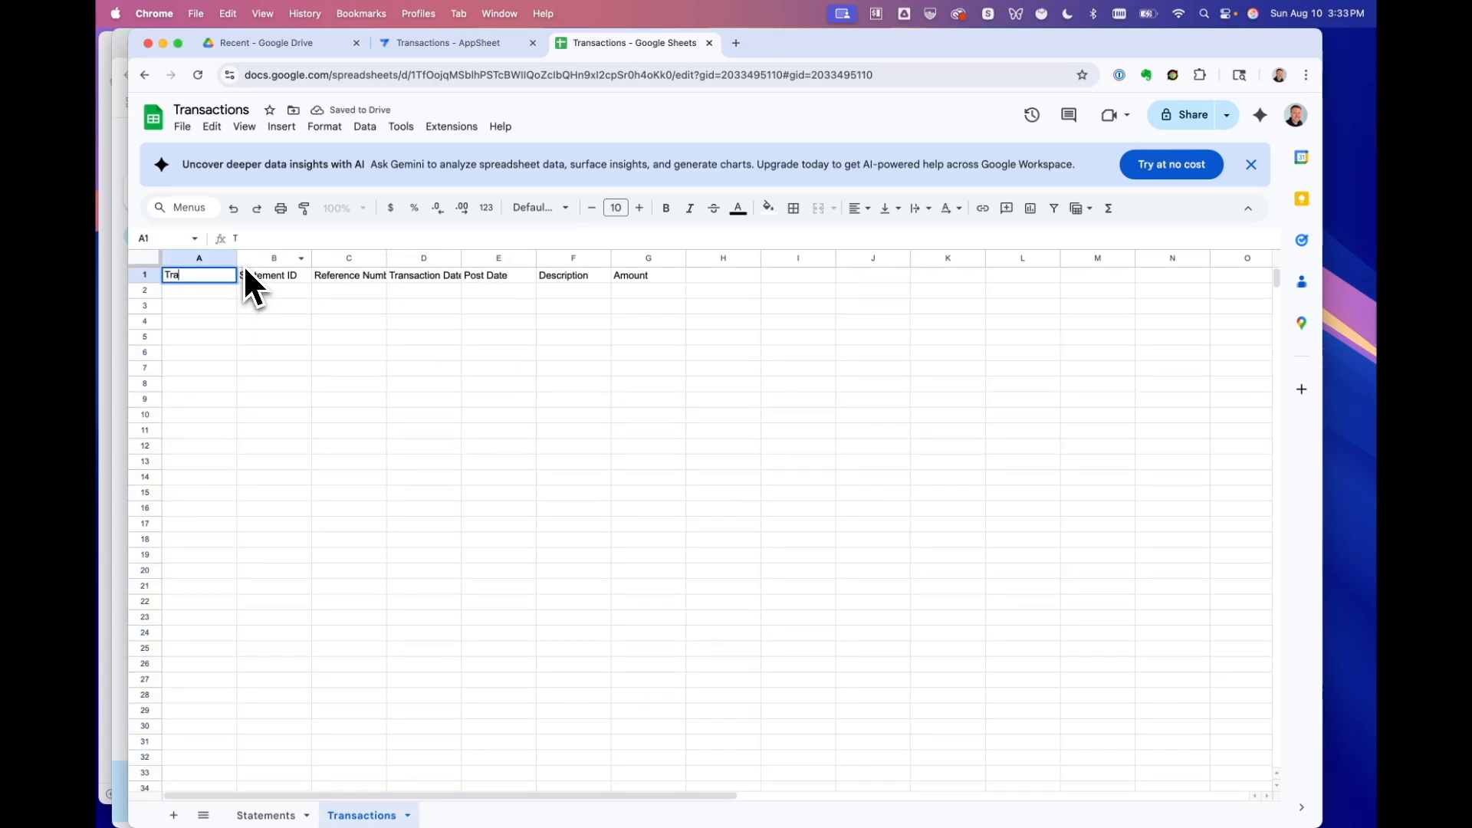
pyautogui.write('nsaction ID')
pyautogui.press('Return')
# Step: Close the spreadsheet and regenerate the Transactions table's column structure in AppSheet
pyautogui.press('super+w')
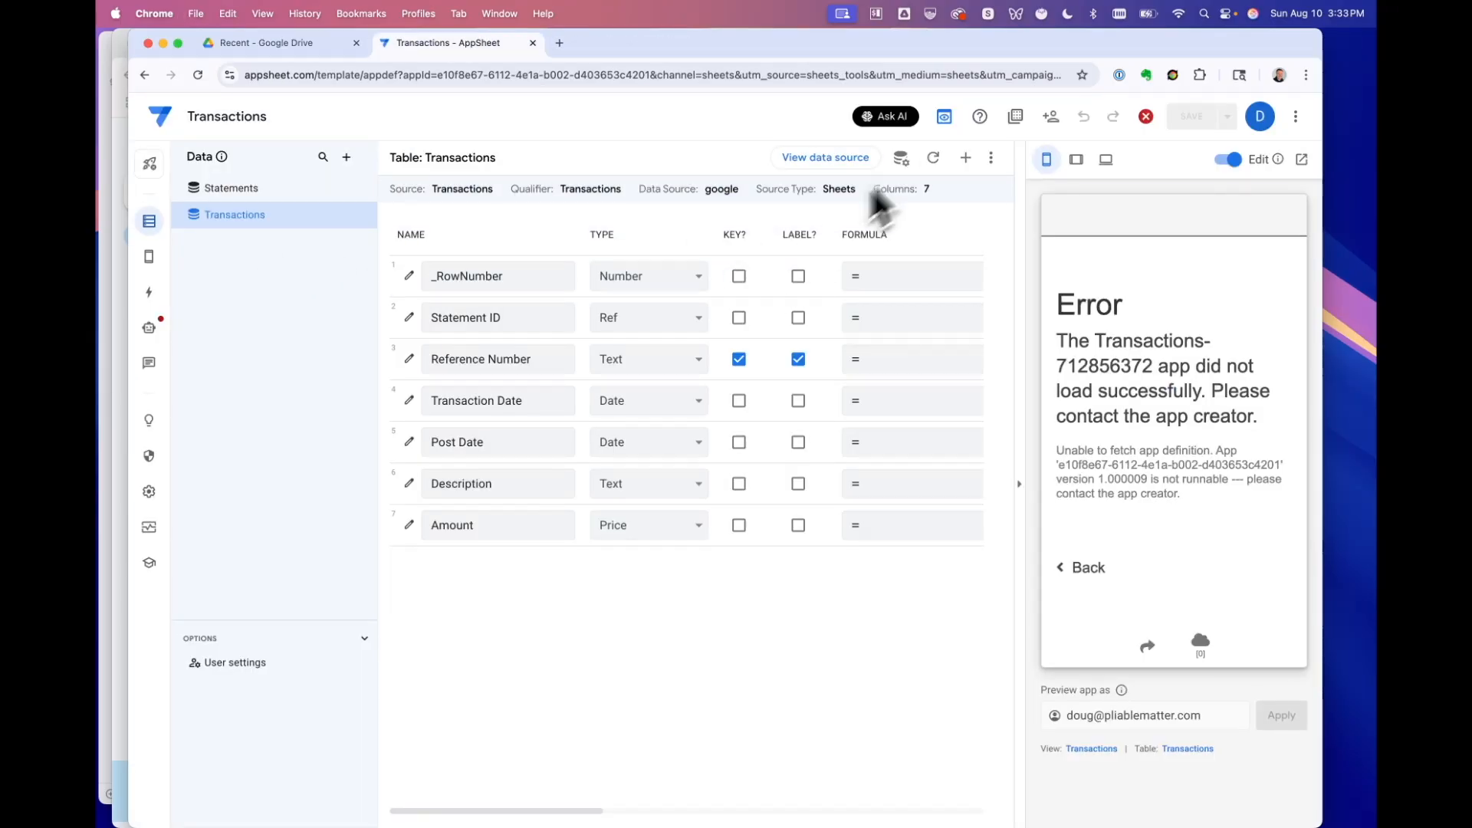
pyautogui.click(933, 157)
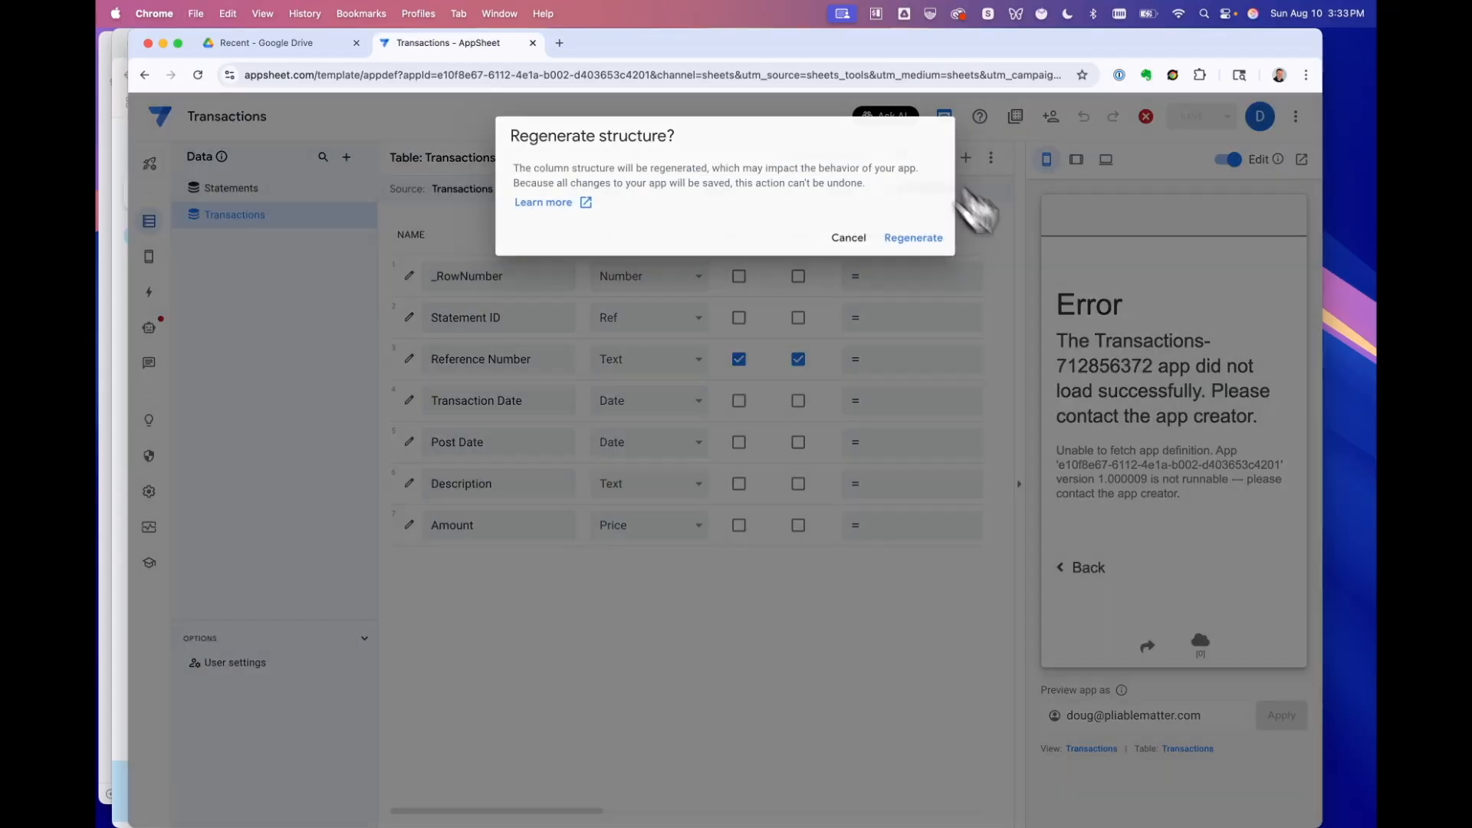
pyautogui.click(917, 238)
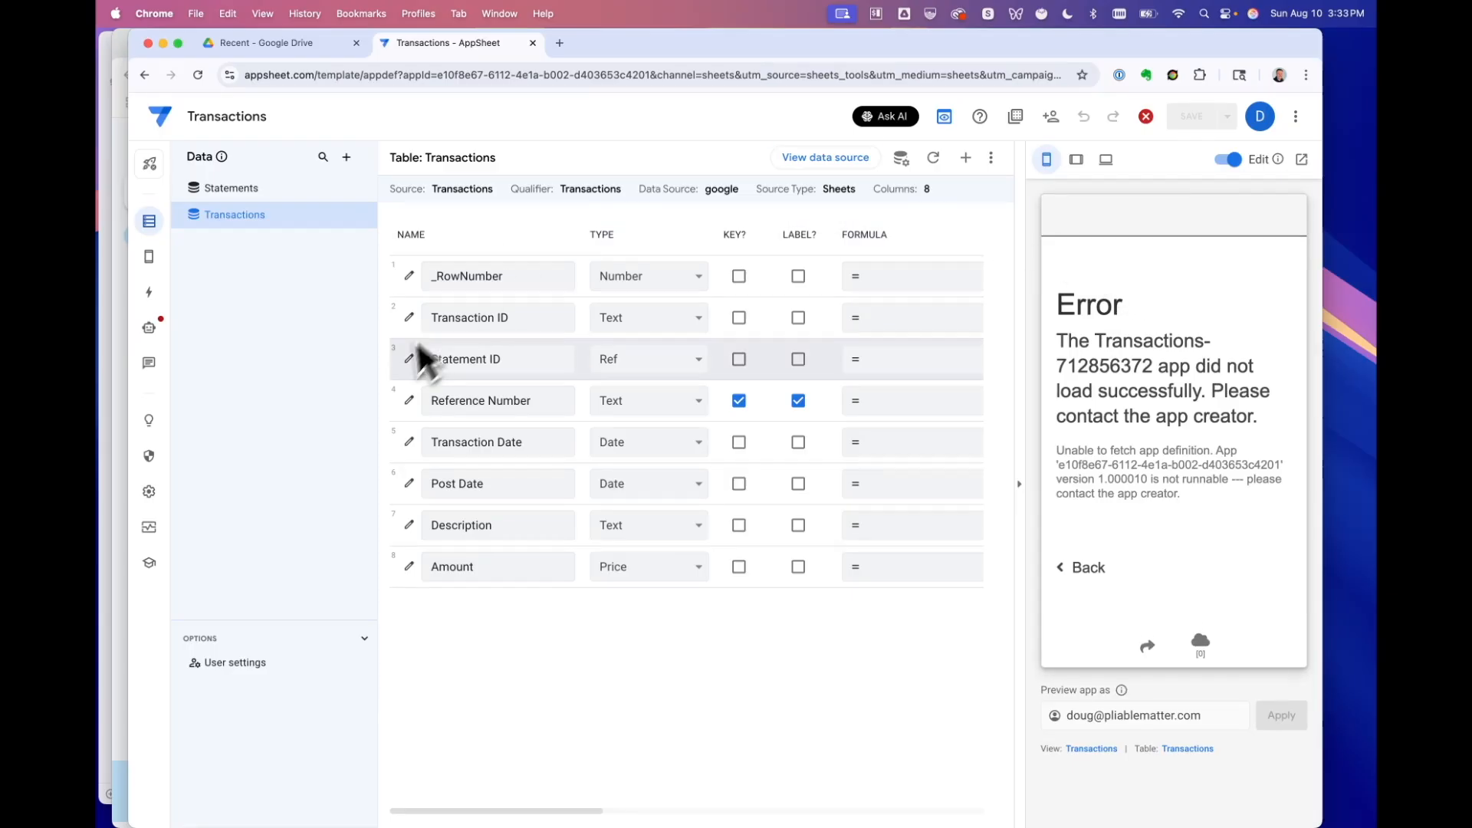
# Step: Make Transaction ID the only key and Description the only label of the Transactions table, and save the app
pyautogui.click(739, 317)
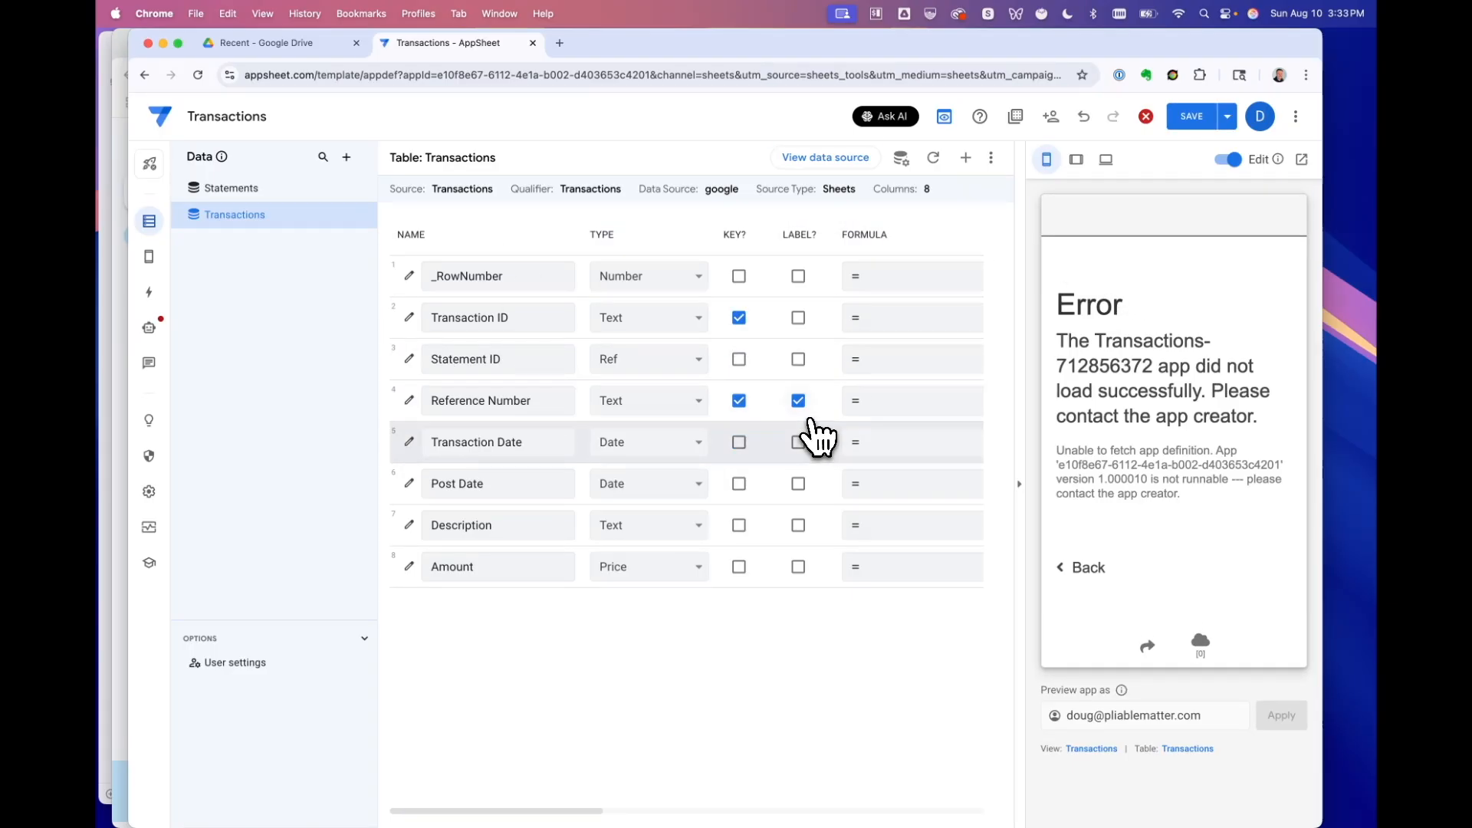
pyautogui.click(738, 400)
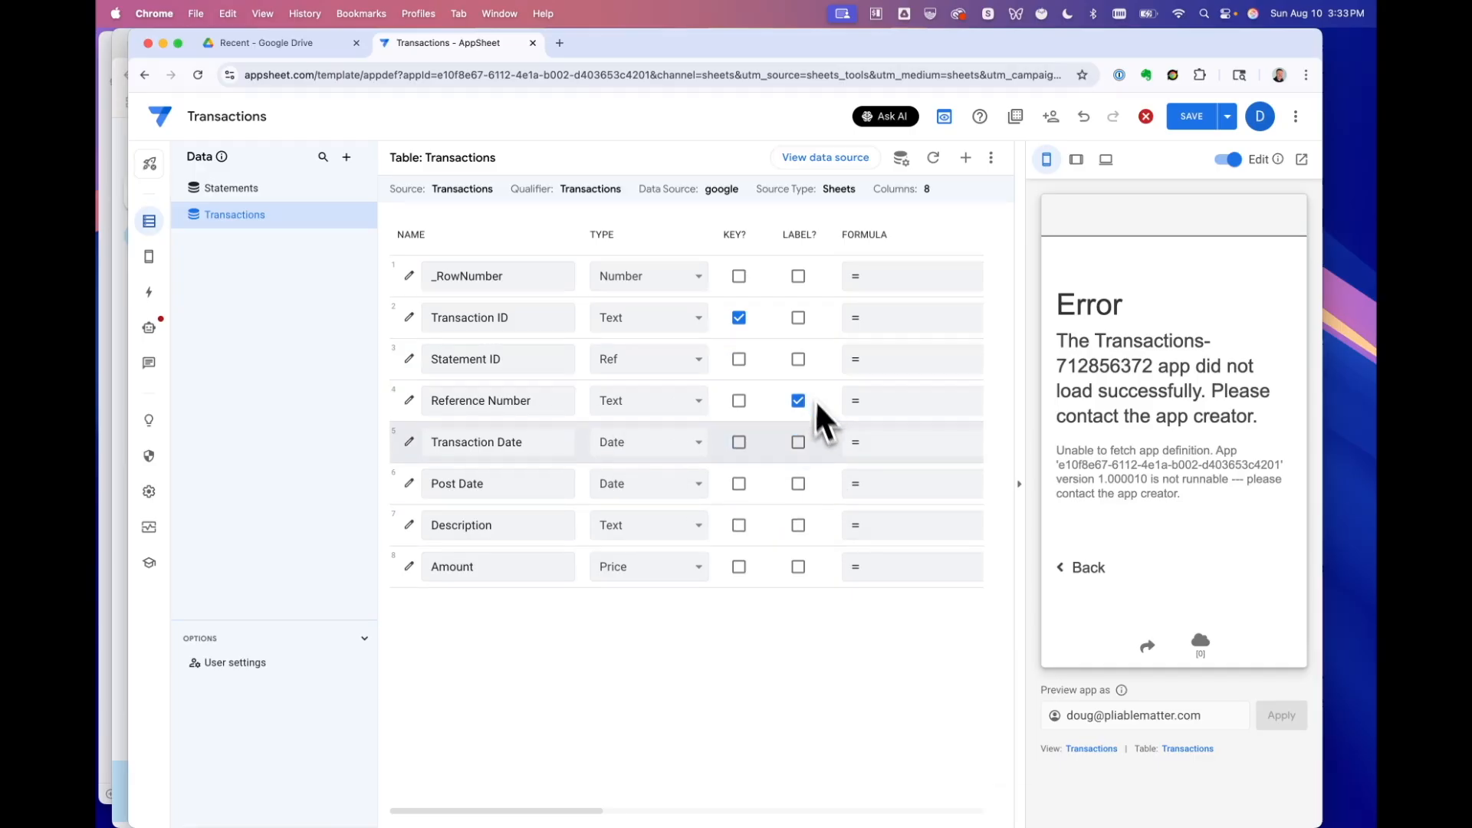
pyautogui.click(798, 525)
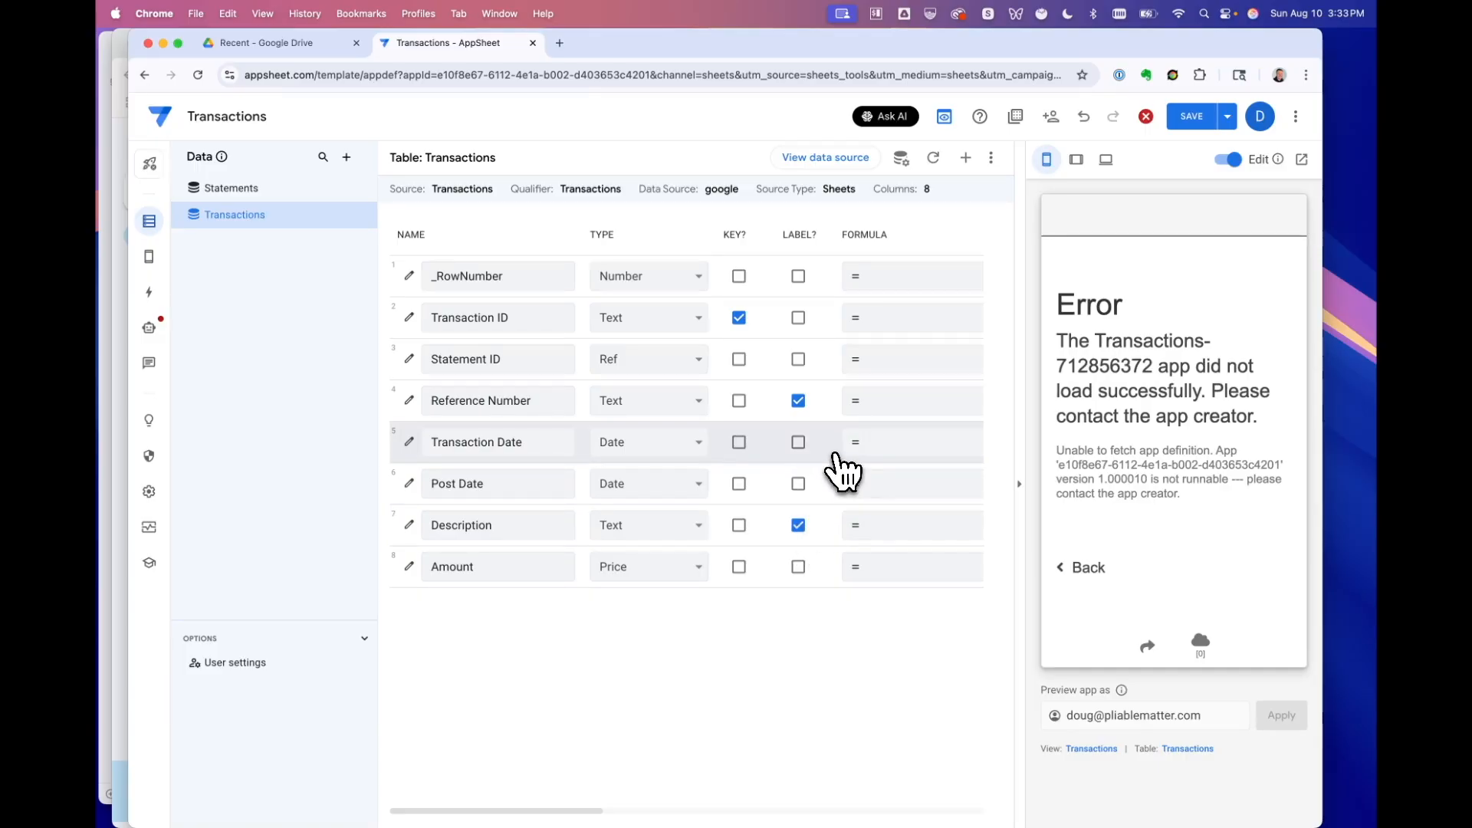
pyautogui.click(798, 400)
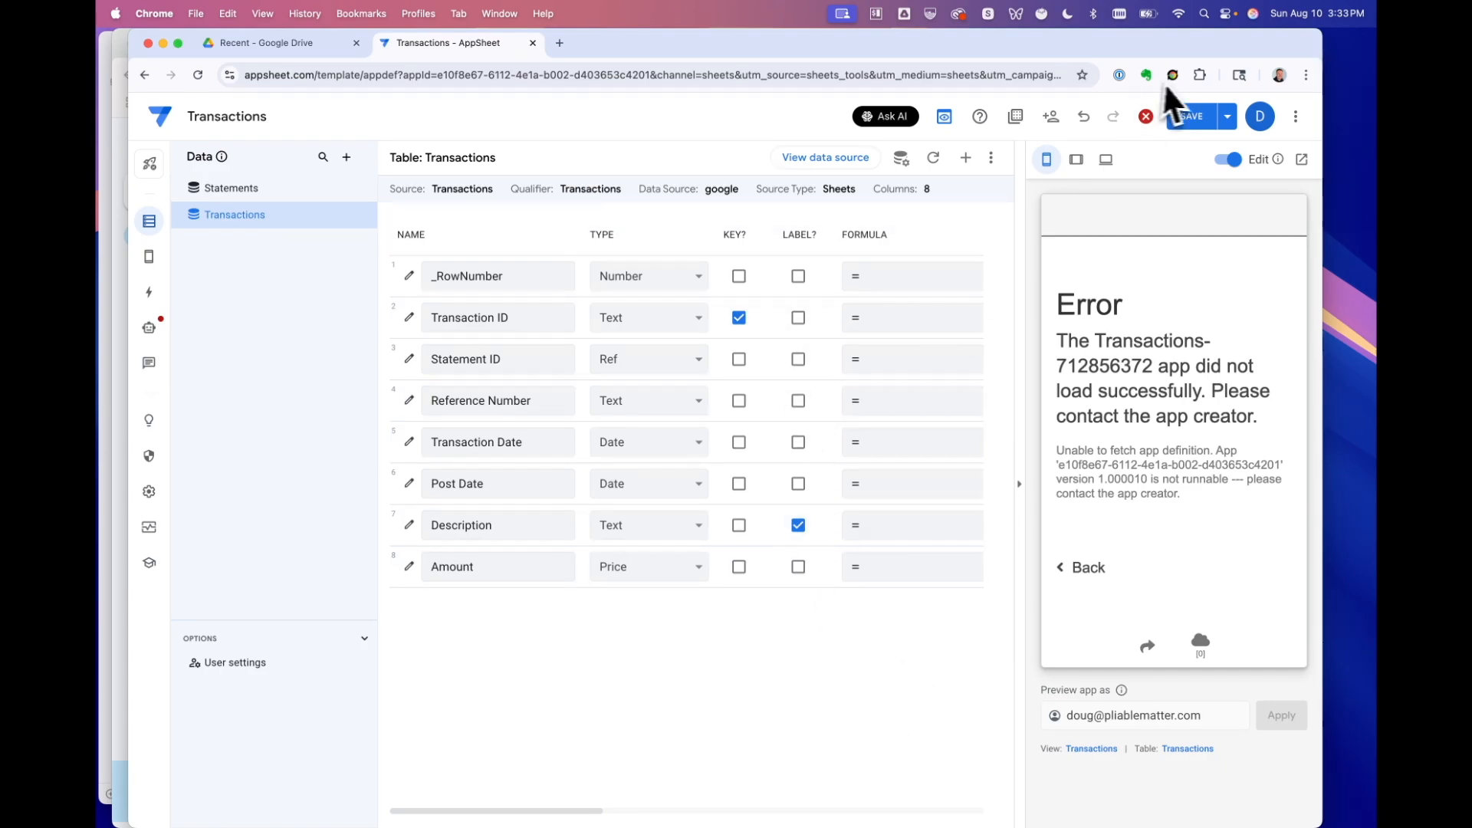
pyautogui.click(1195, 119)
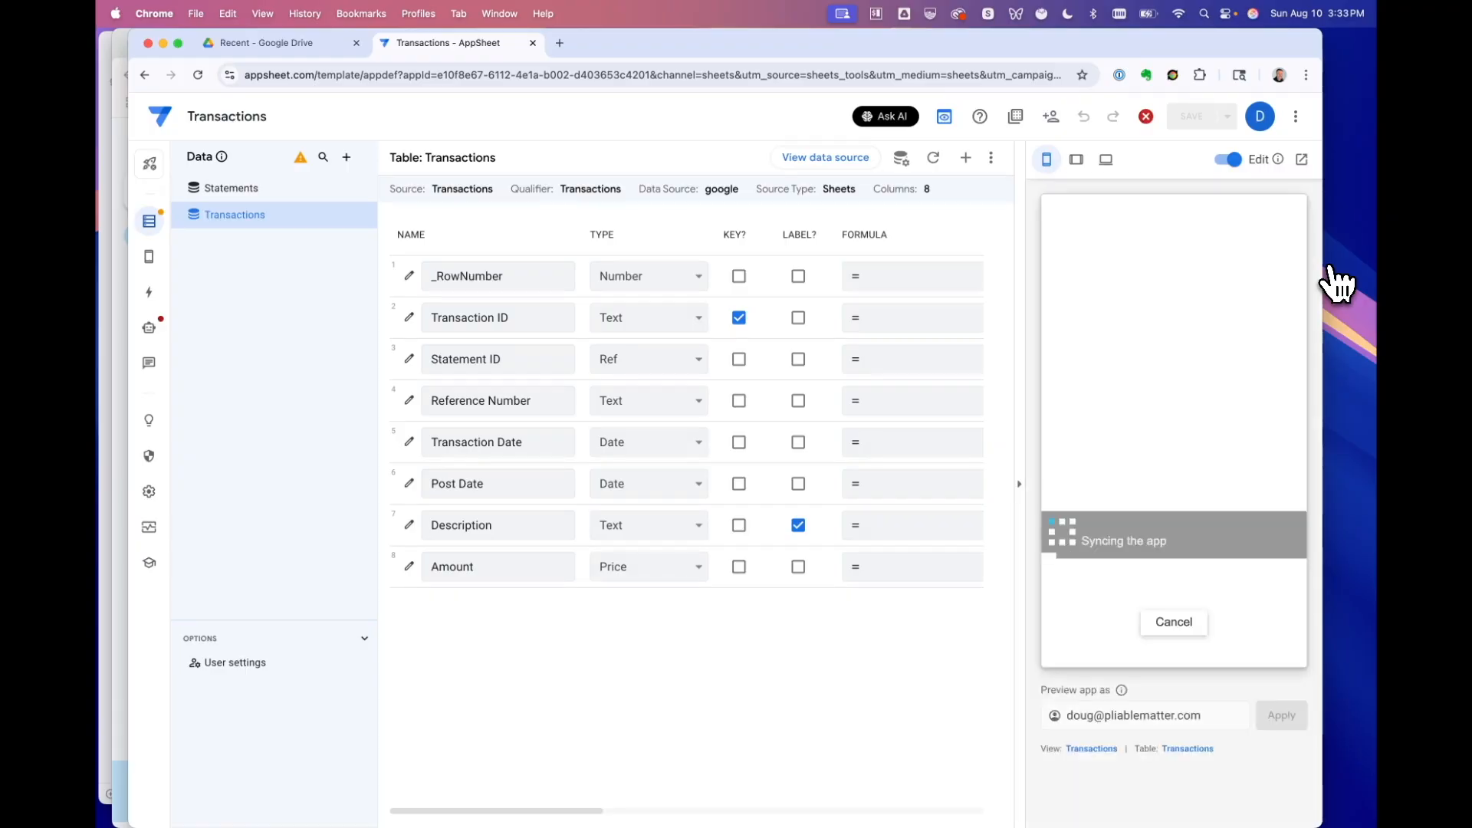
# Step: Check the bot's errors, set the Transaction ID column's initial value to UNIQUEID() in the Transactions table, and save the app
pyautogui.click(150, 328)
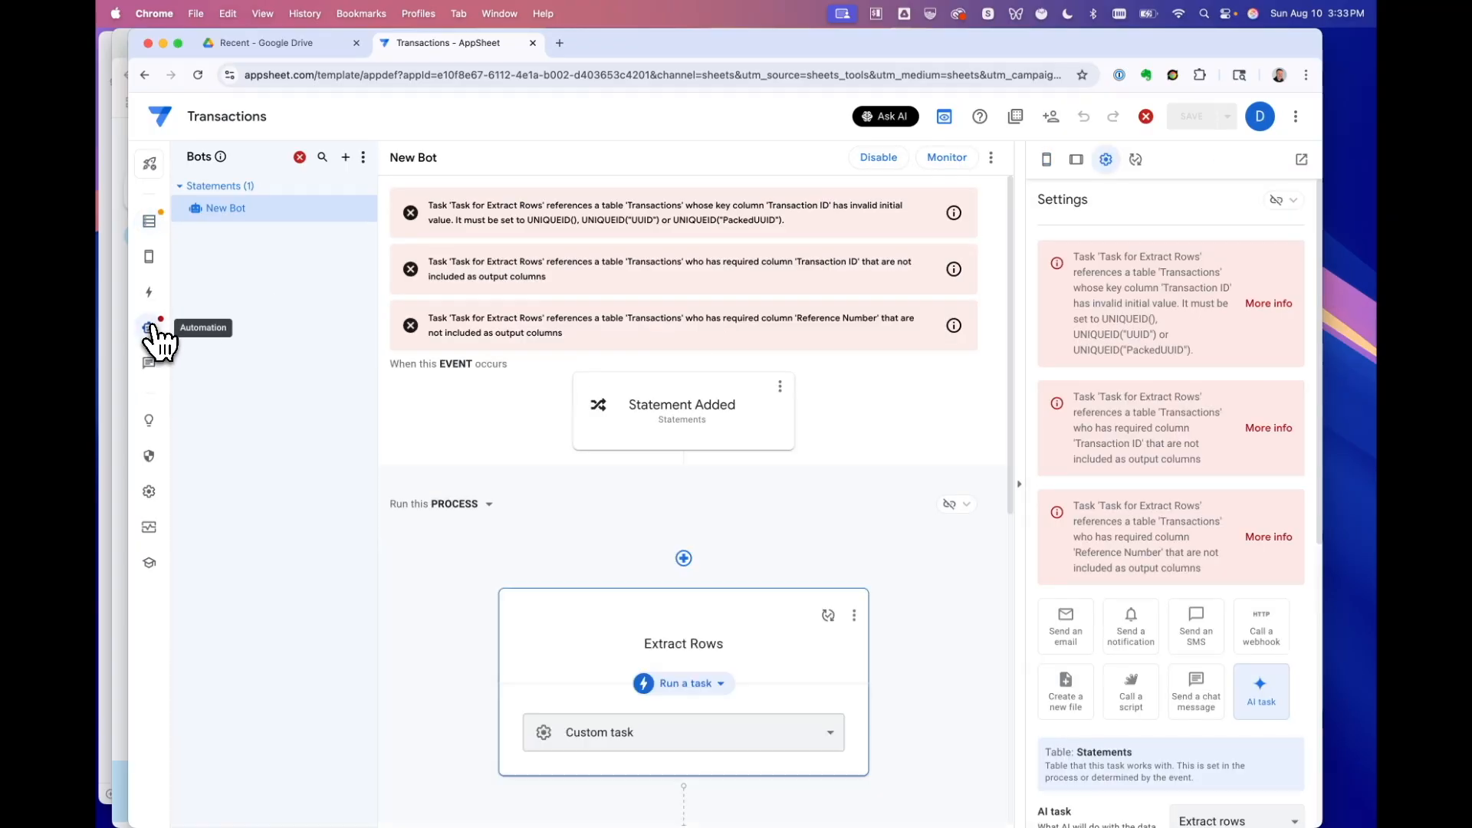
pyautogui.scroll(-1, 935, 537)
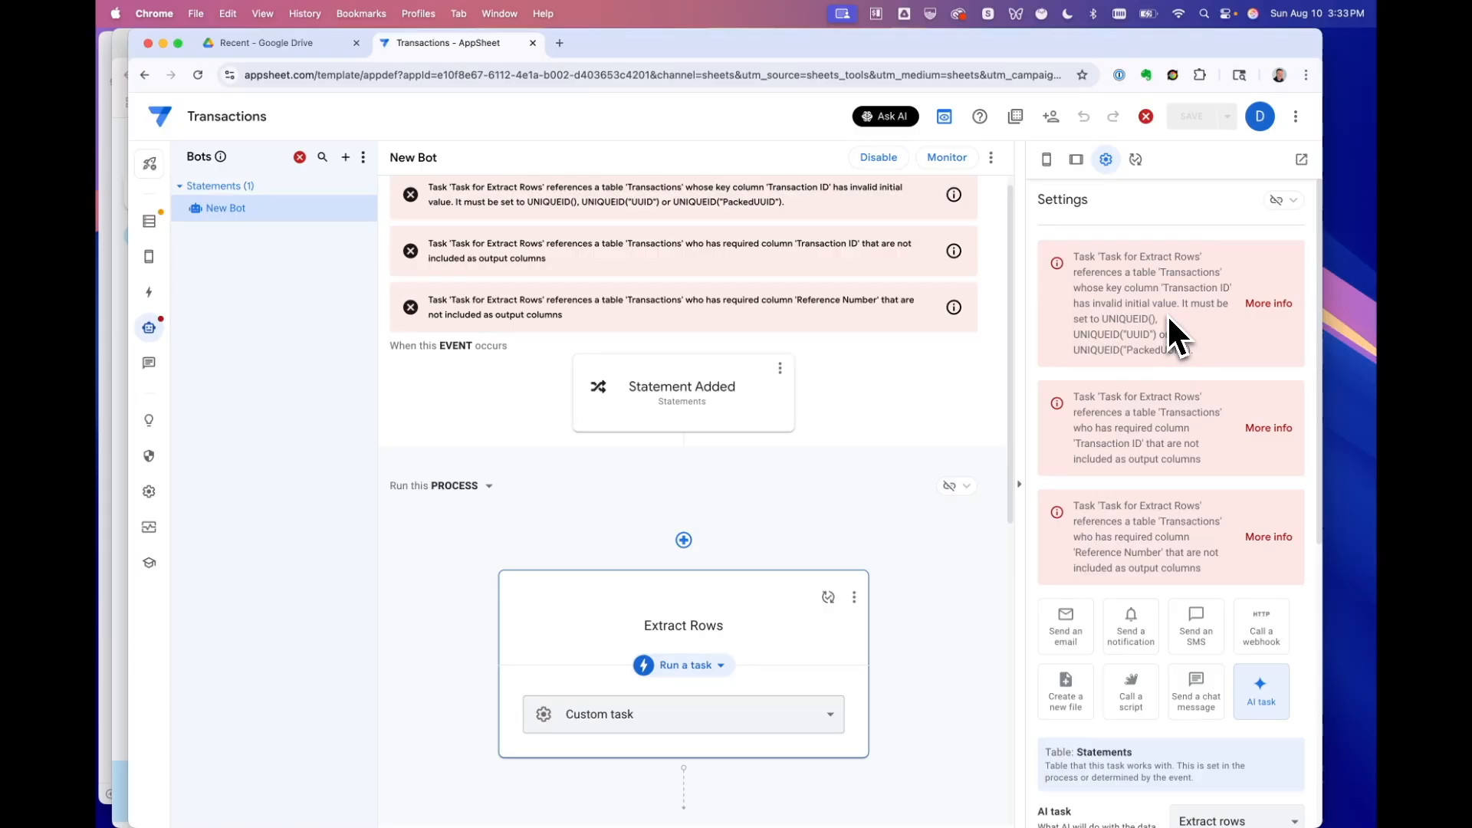
pyautogui.click(153, 224)
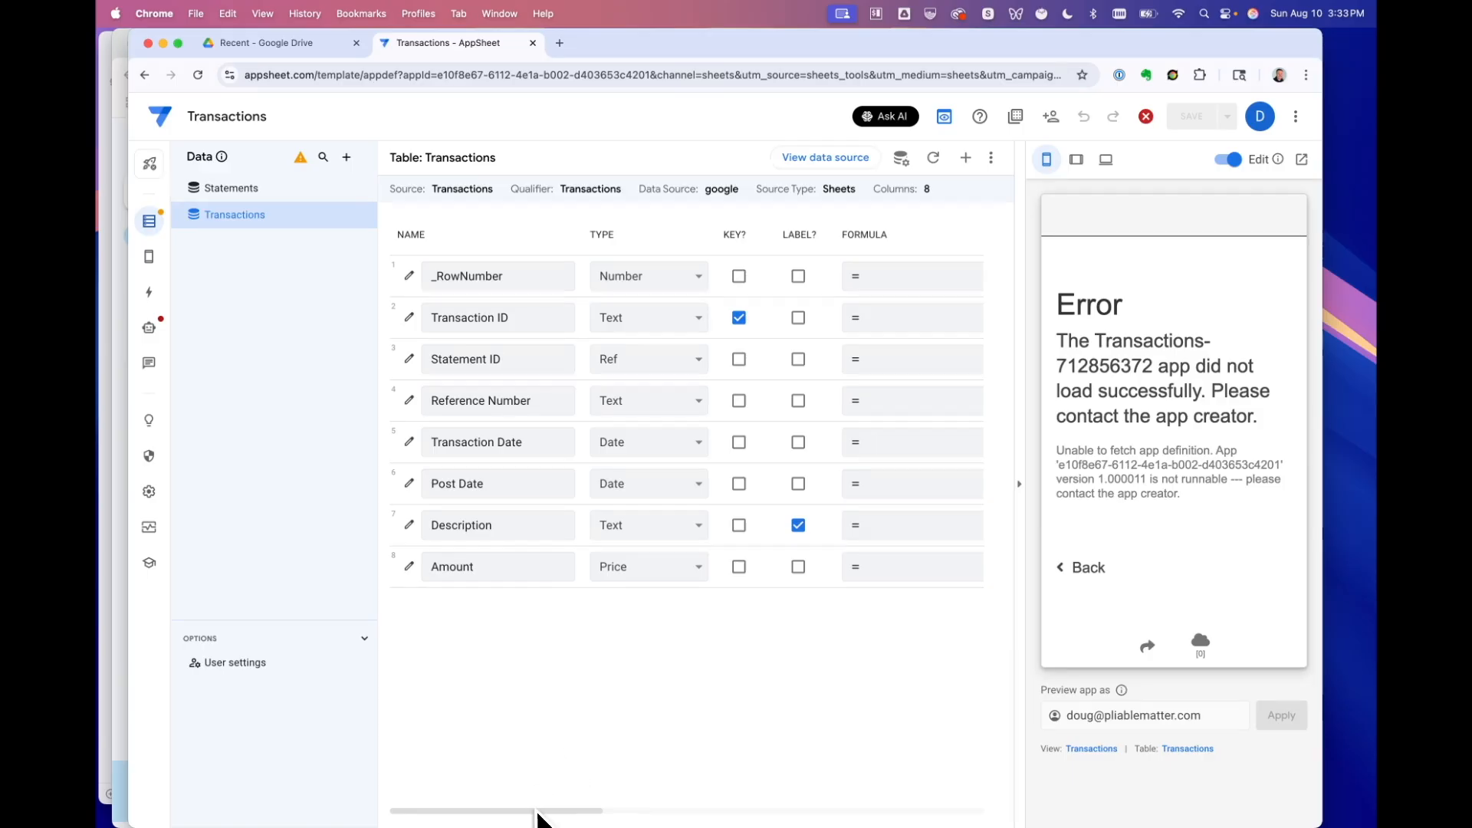
pyautogui.hscroll(10, 592, 818)
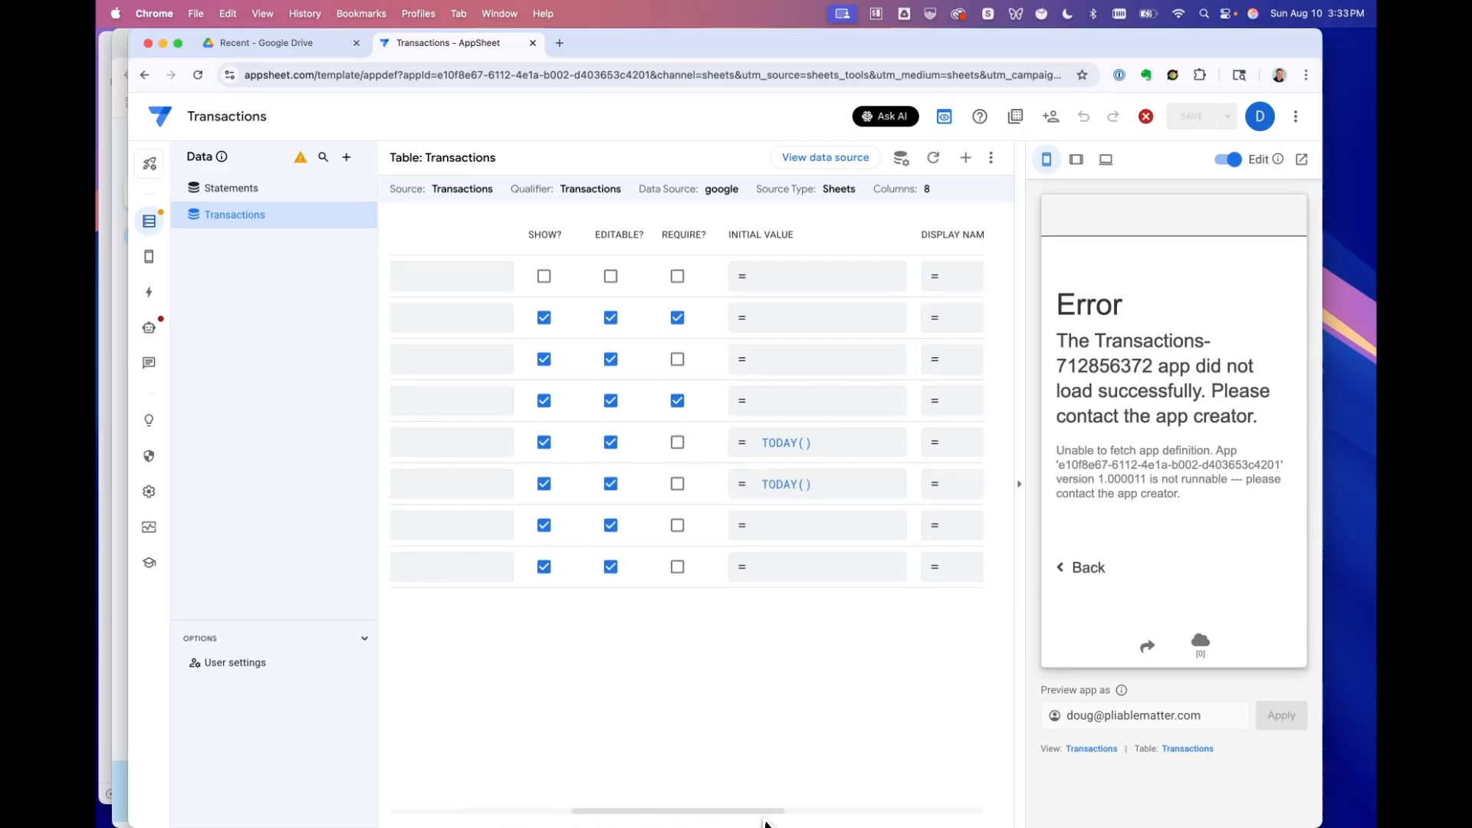
pyautogui.click(641, 321)
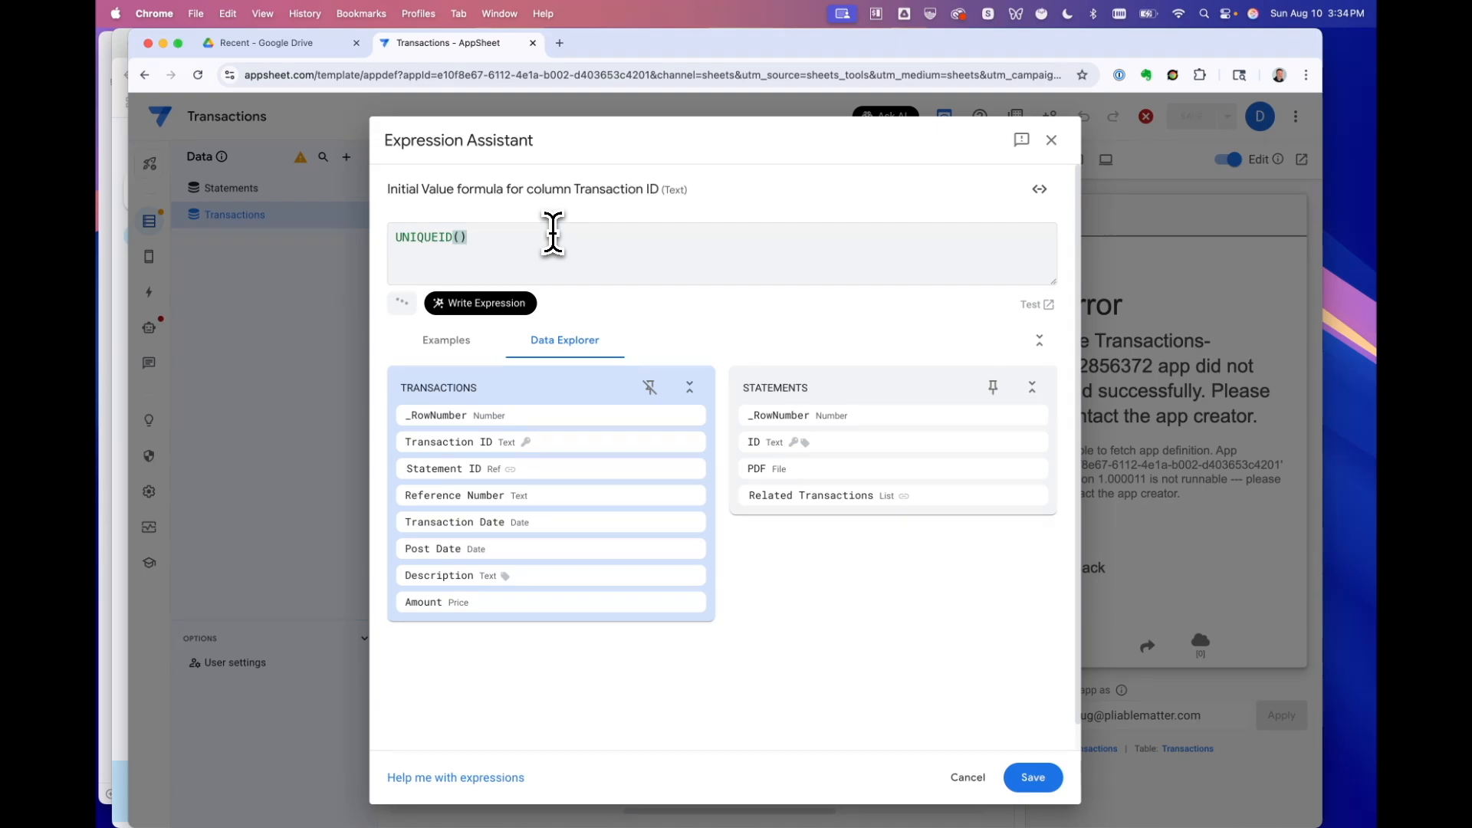
pyautogui.click(1033, 777)
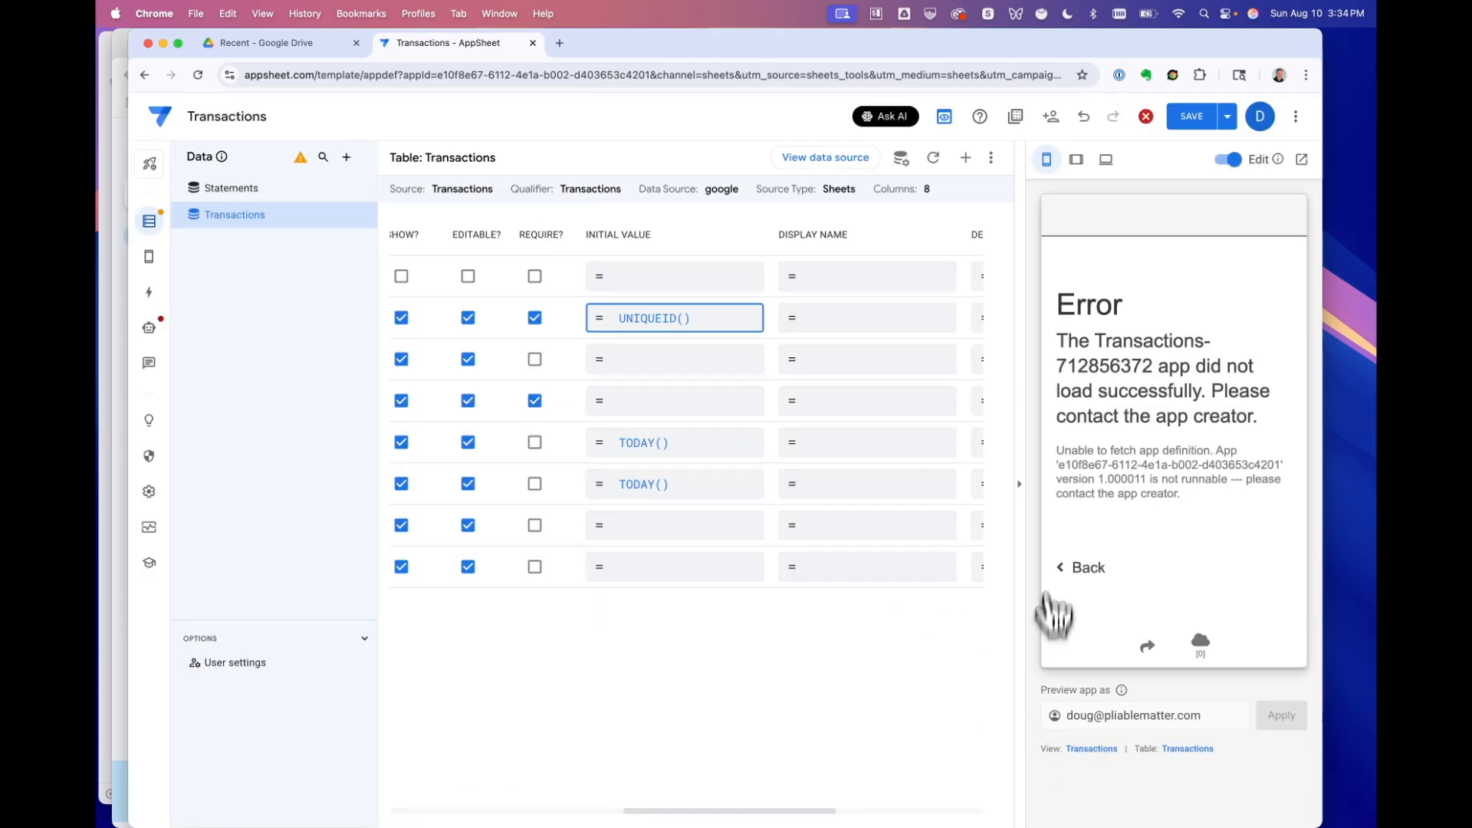
pyautogui.click(1193, 119)
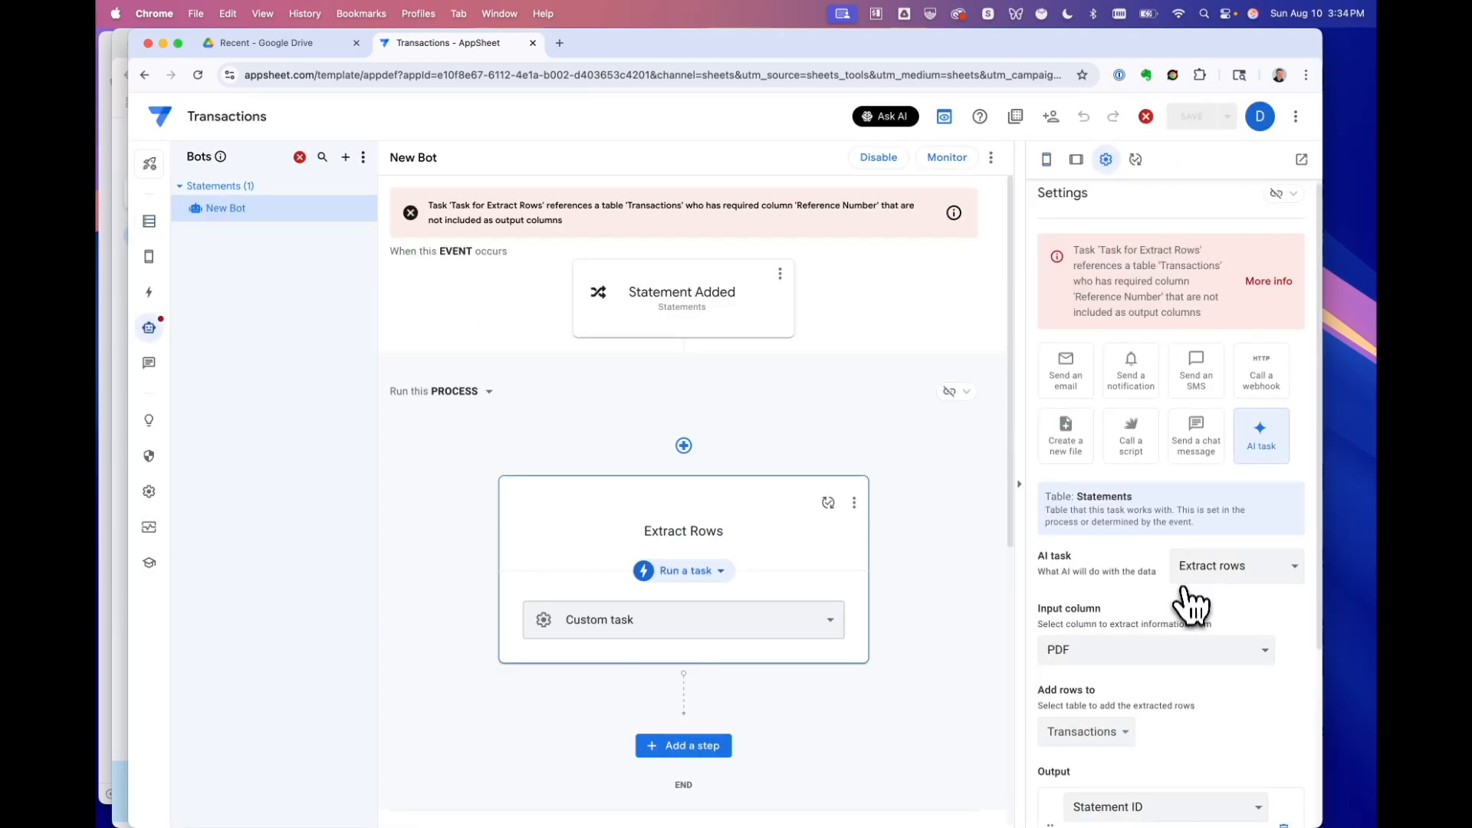
# Step: Review the AI task's settings against the missing required column error and set its existing output column to Reference Number
pyautogui.scroll(1, 1181, 589)
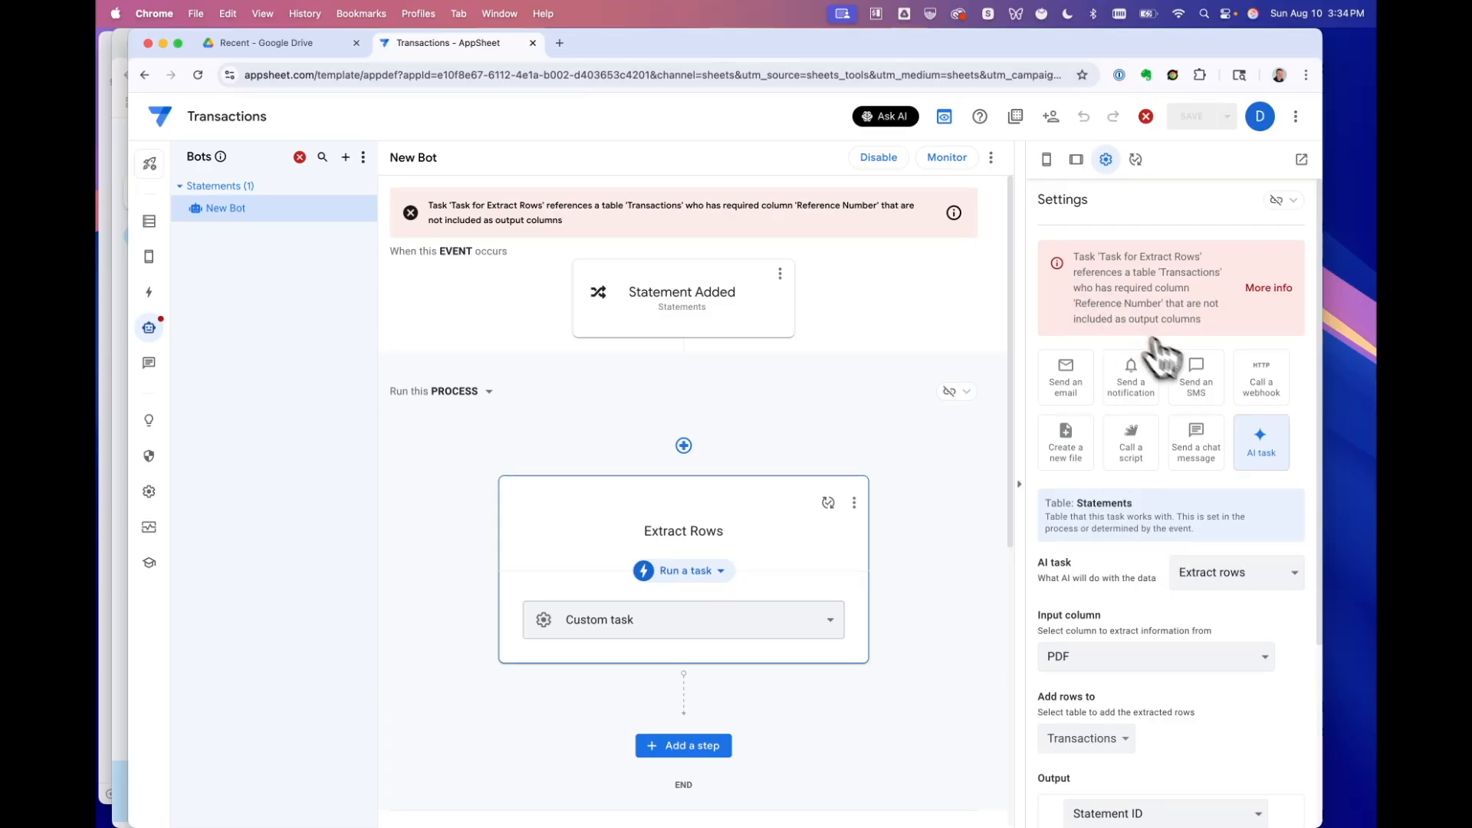
pyautogui.scroll(-1, 1173, 360)
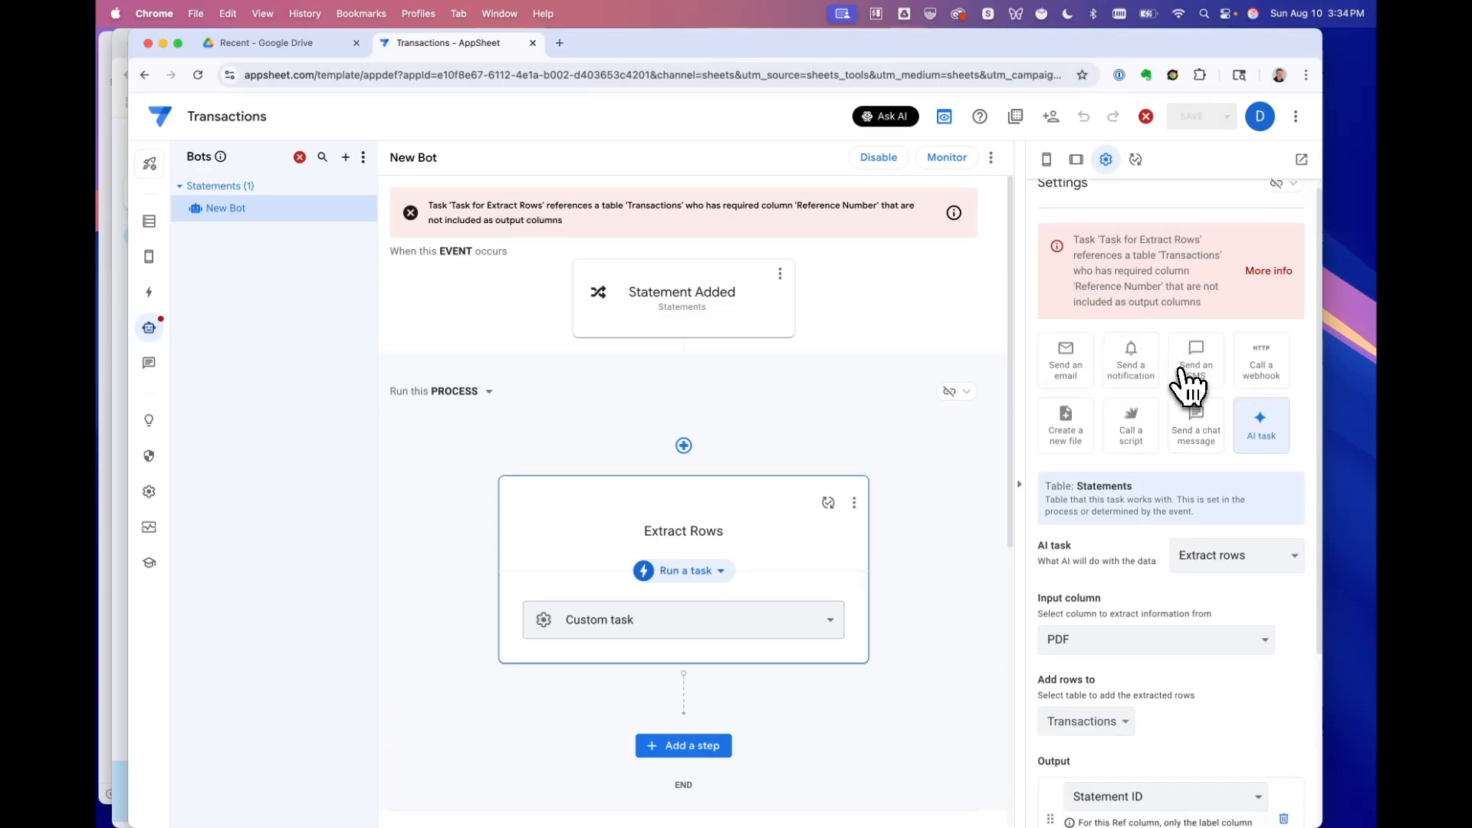
pyautogui.scroll(-1, 1188, 385)
pyautogui.scroll(2, 1188, 387)
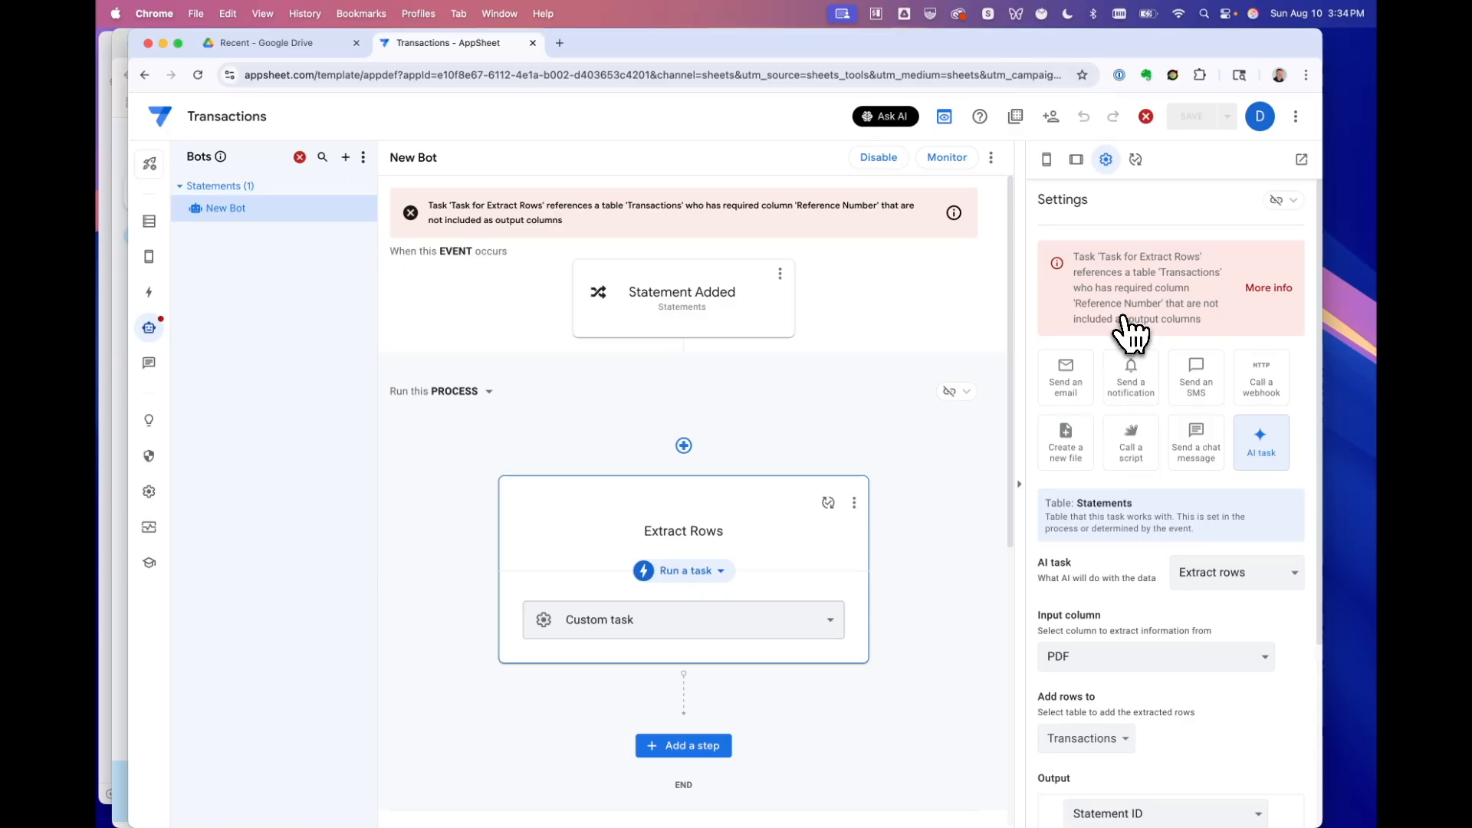
pyautogui.scroll(-3, 1131, 332)
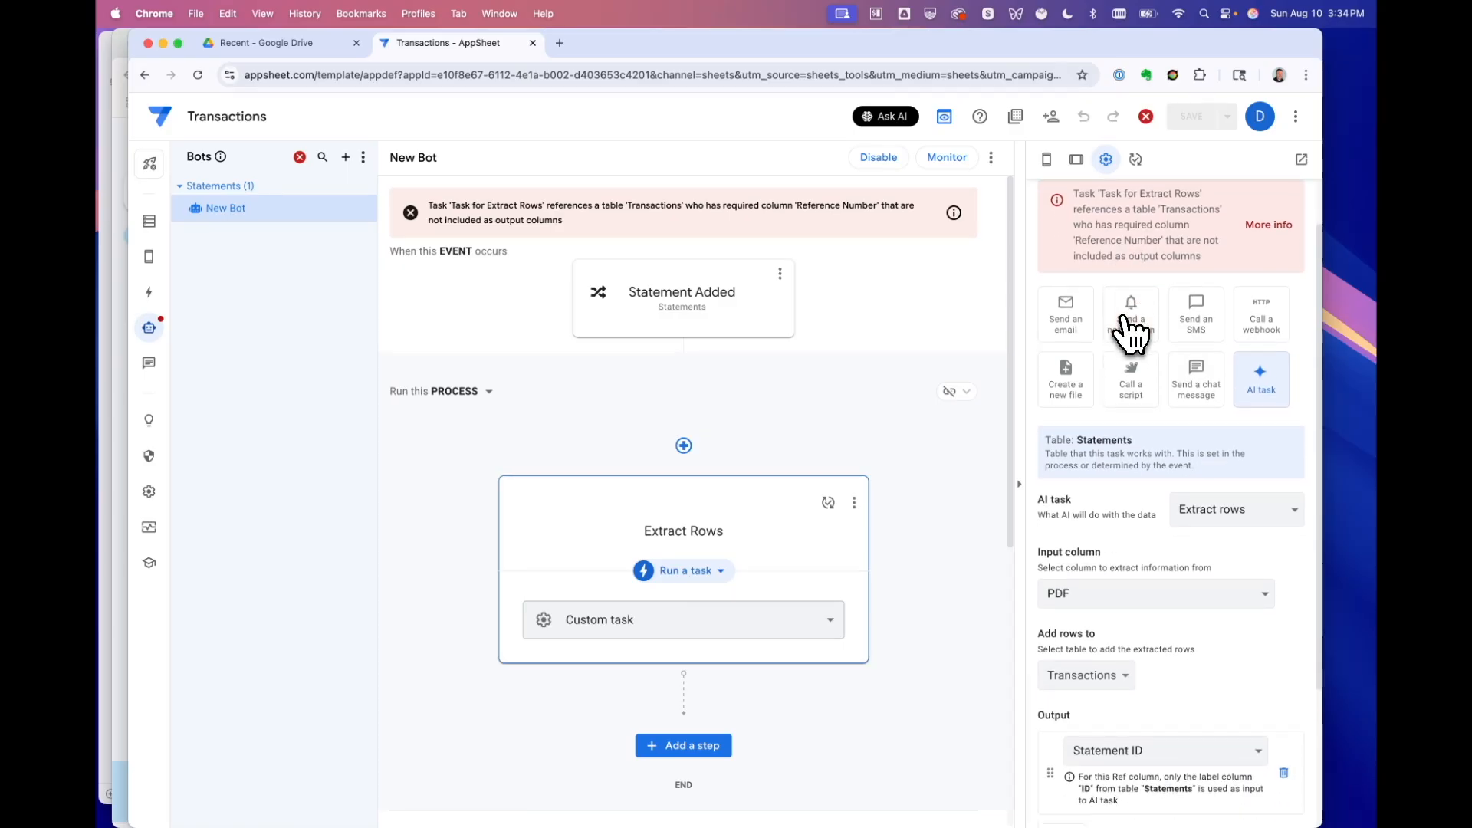
pyautogui.scroll(-3, 1199, 552)
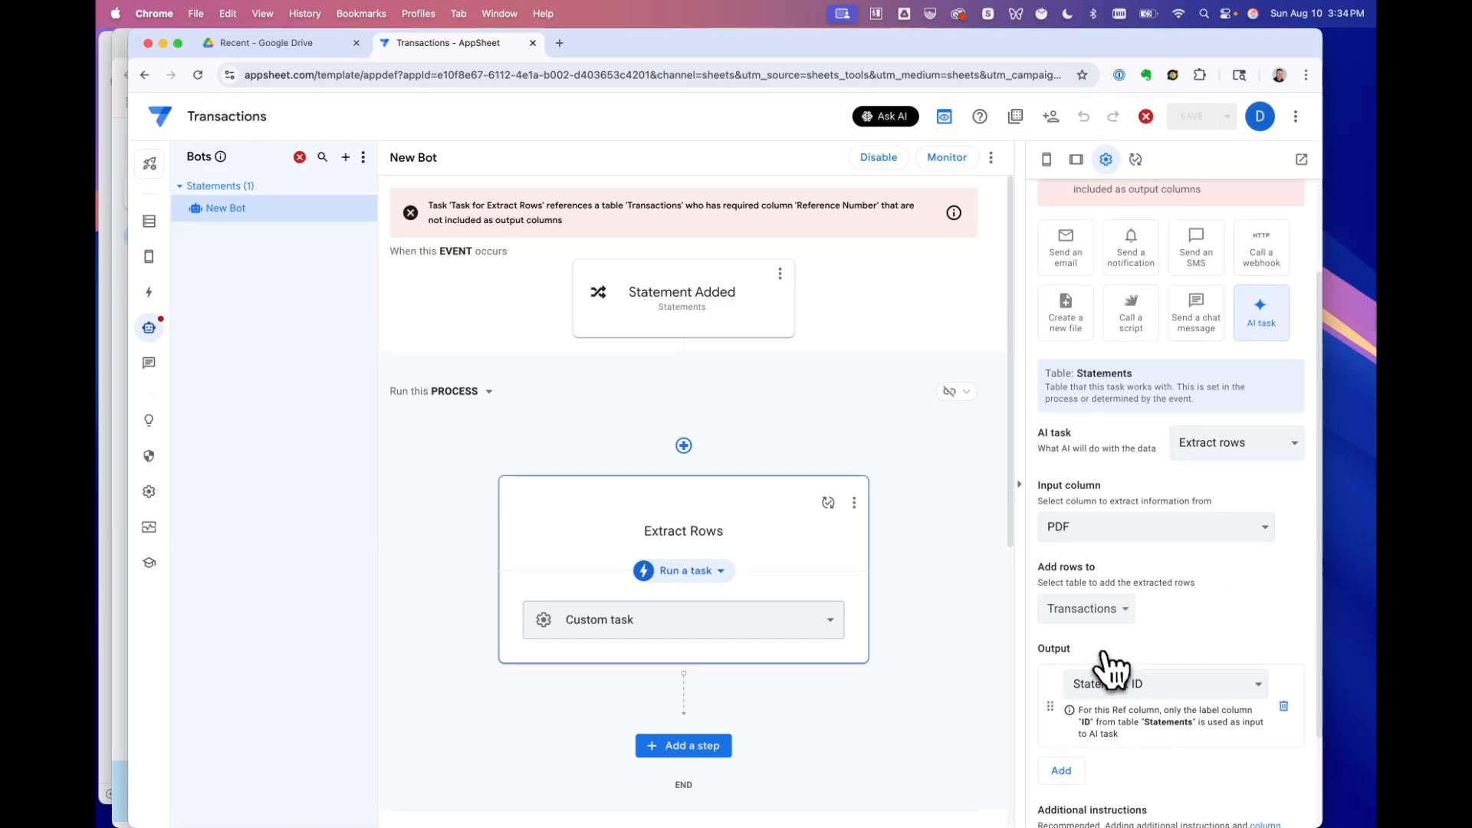
pyautogui.scroll(-1, 1166, 624)
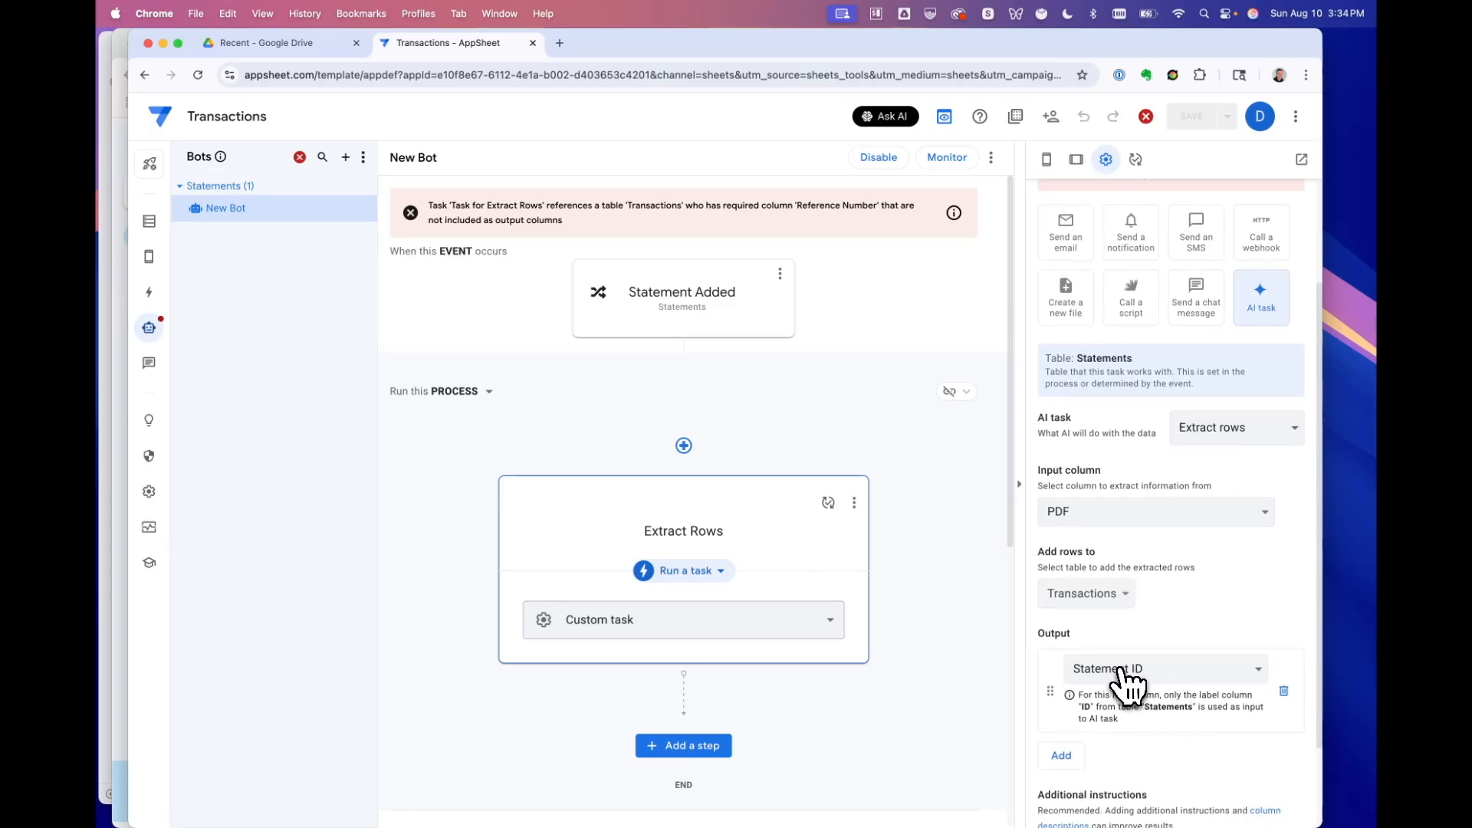
pyautogui.click(1131, 672)
pyautogui.click(1150, 636)
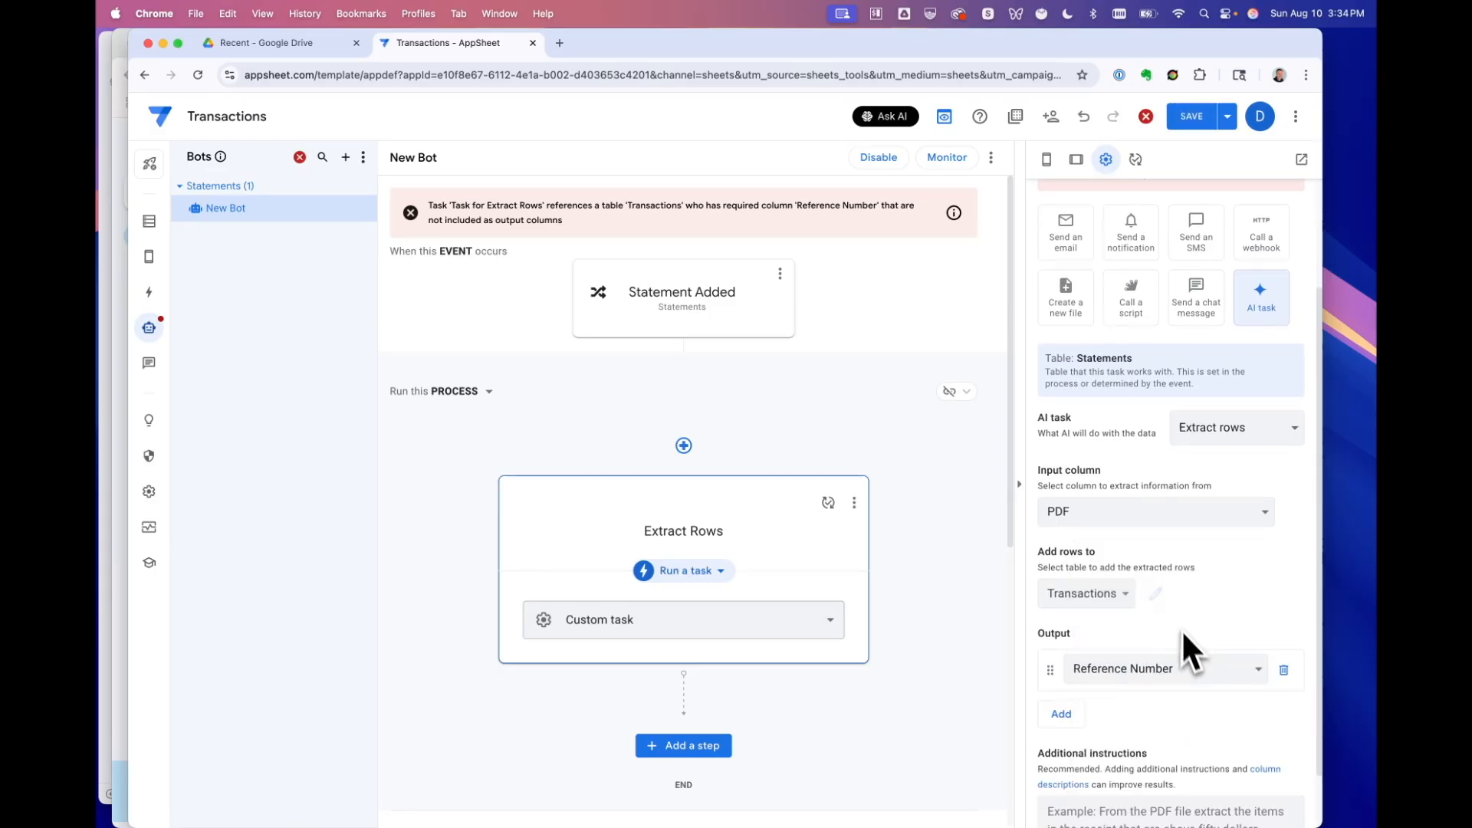
# Step: Add Transaction Date as an output column of the AI task, checking the columns in the sample PDF statement
pyautogui.scroll(-1, 1150, 674)
pyautogui.click(1073, 692)
pyautogui.scroll(-3, 1146, 683)
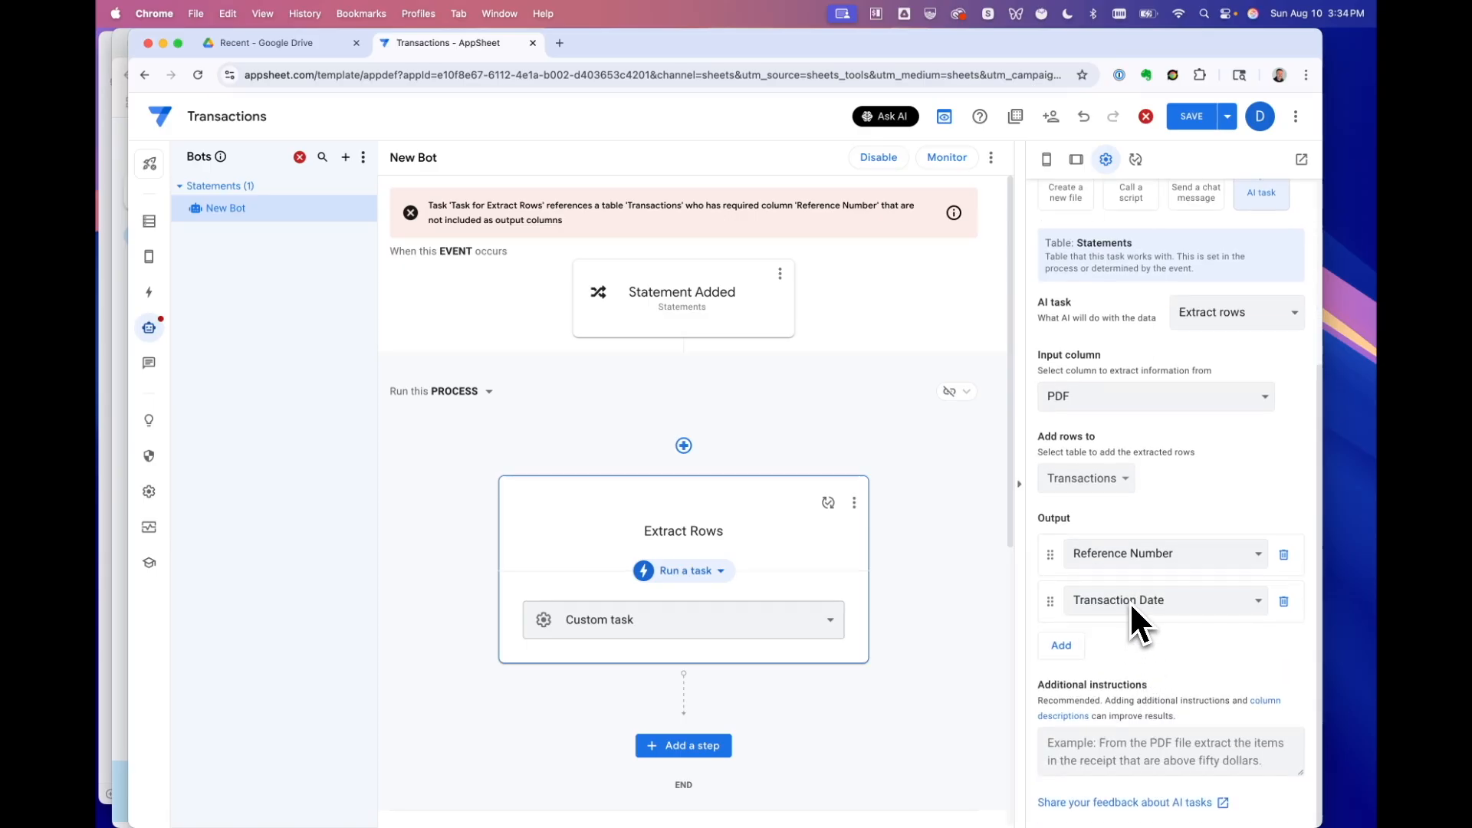
pyautogui.press('super+Tab')
pyautogui.press('super+Tab')
pyautogui.press('super+shift+Tab')
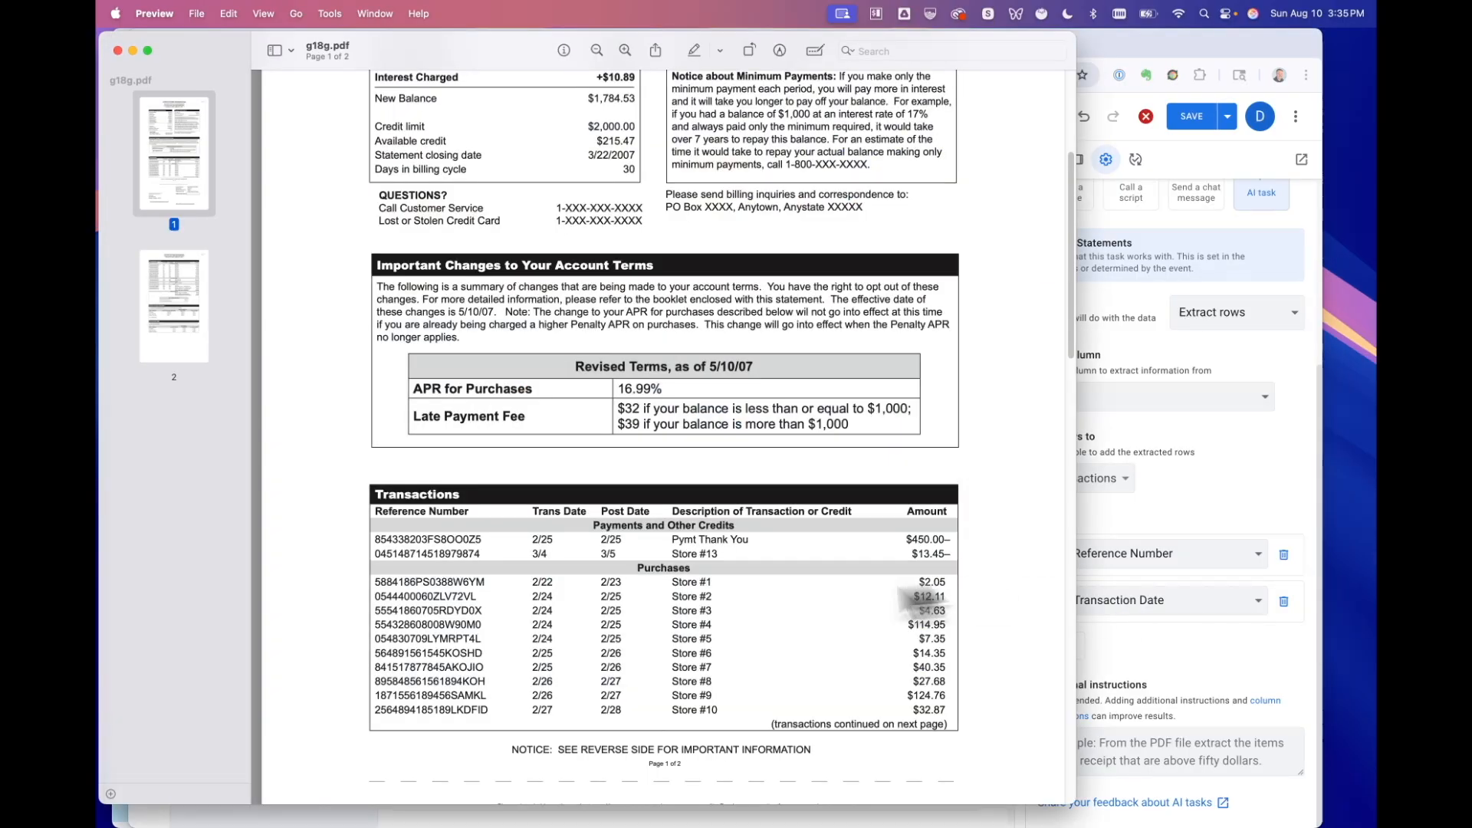
pyautogui.press('super+Tab')
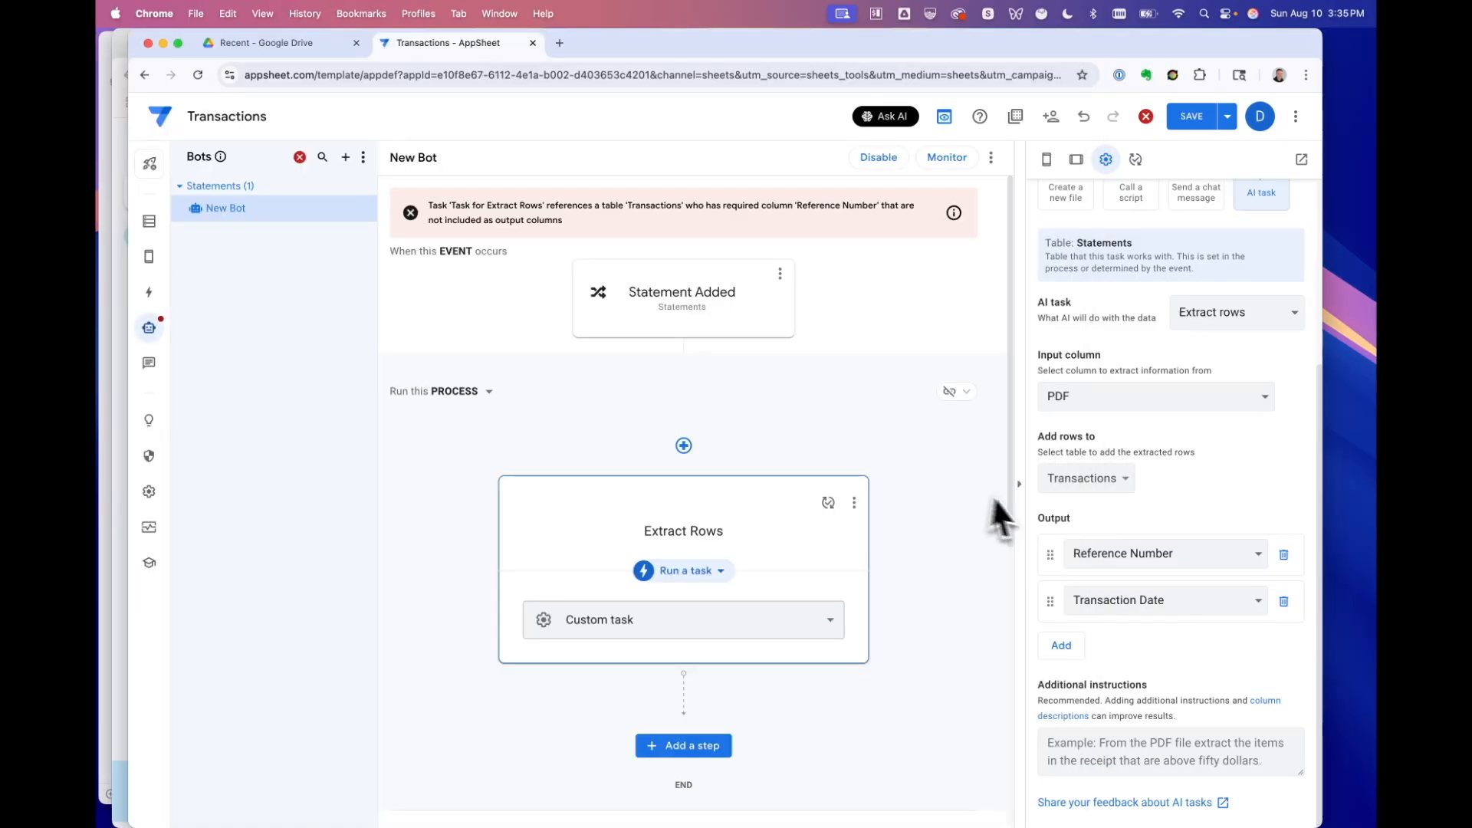
pyautogui.click(1136, 600)
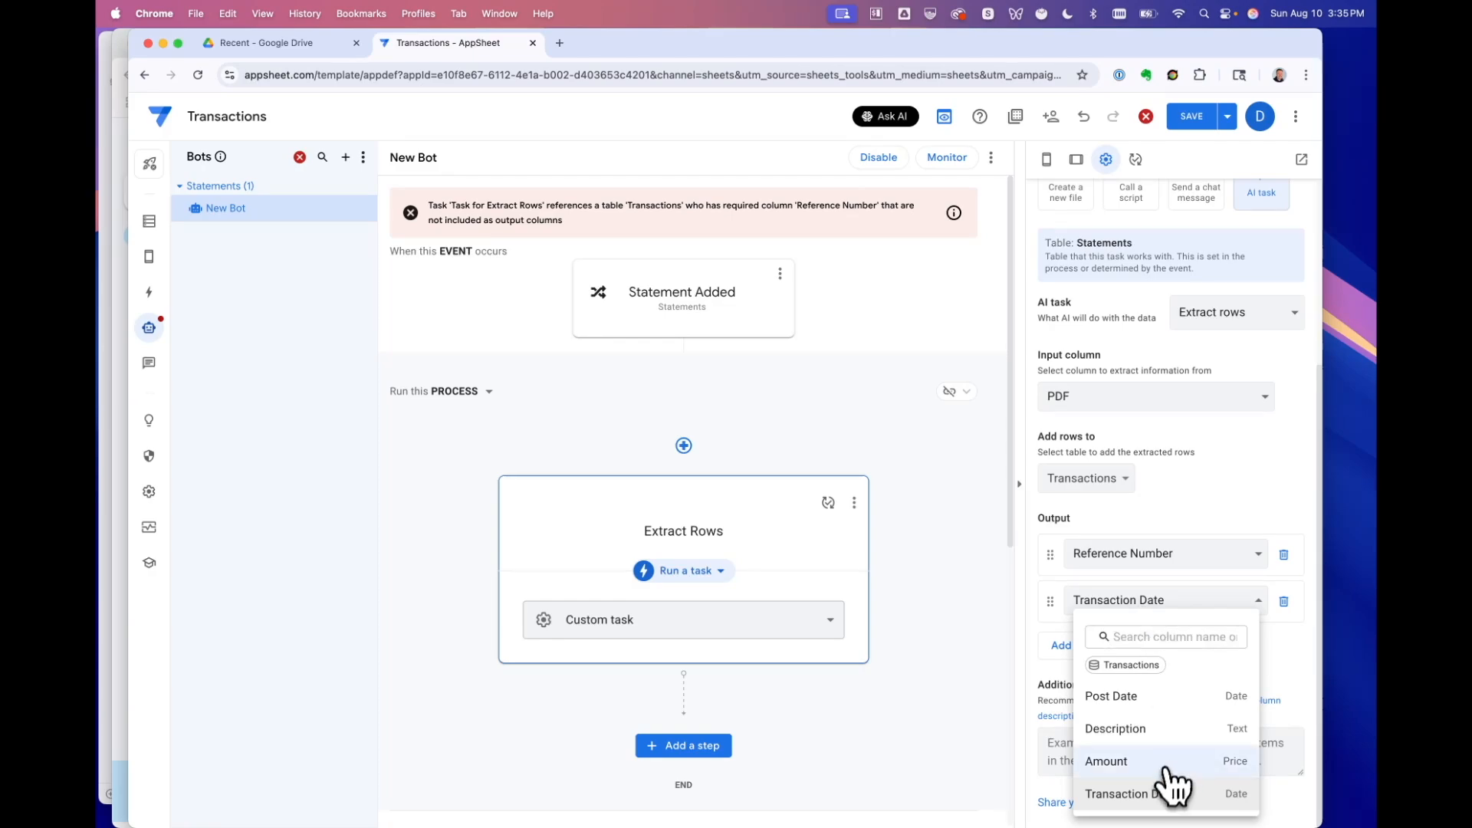
pyautogui.click(1157, 794)
# Step: Add Post Date, Description and Amount as further output columns of the AI task and save the app
pyautogui.click(1062, 647)
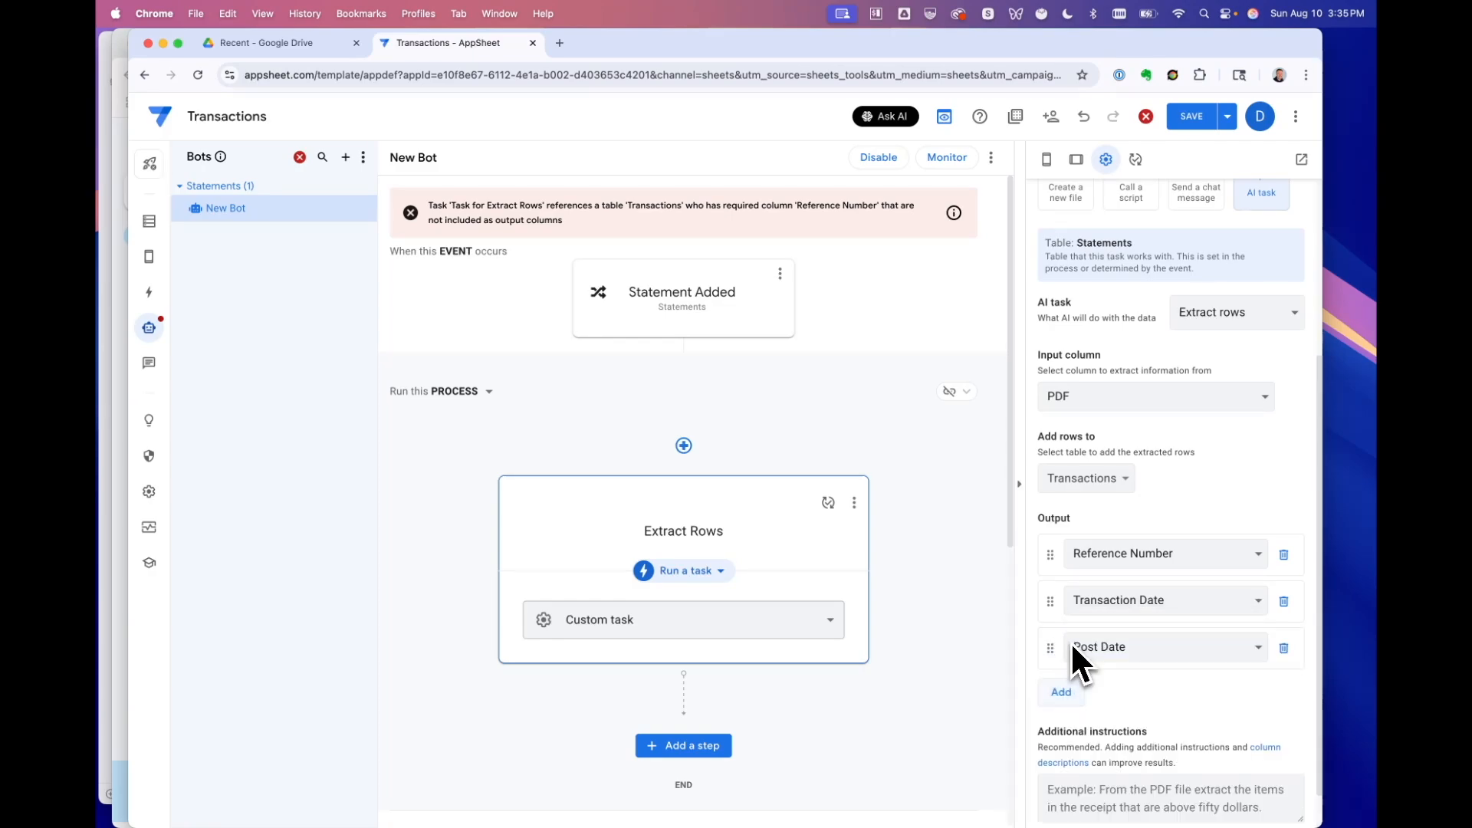
pyautogui.press('super+Tab')
pyautogui.press('super+Tab')
pyautogui.click(1060, 691)
pyautogui.press('super+Tab')
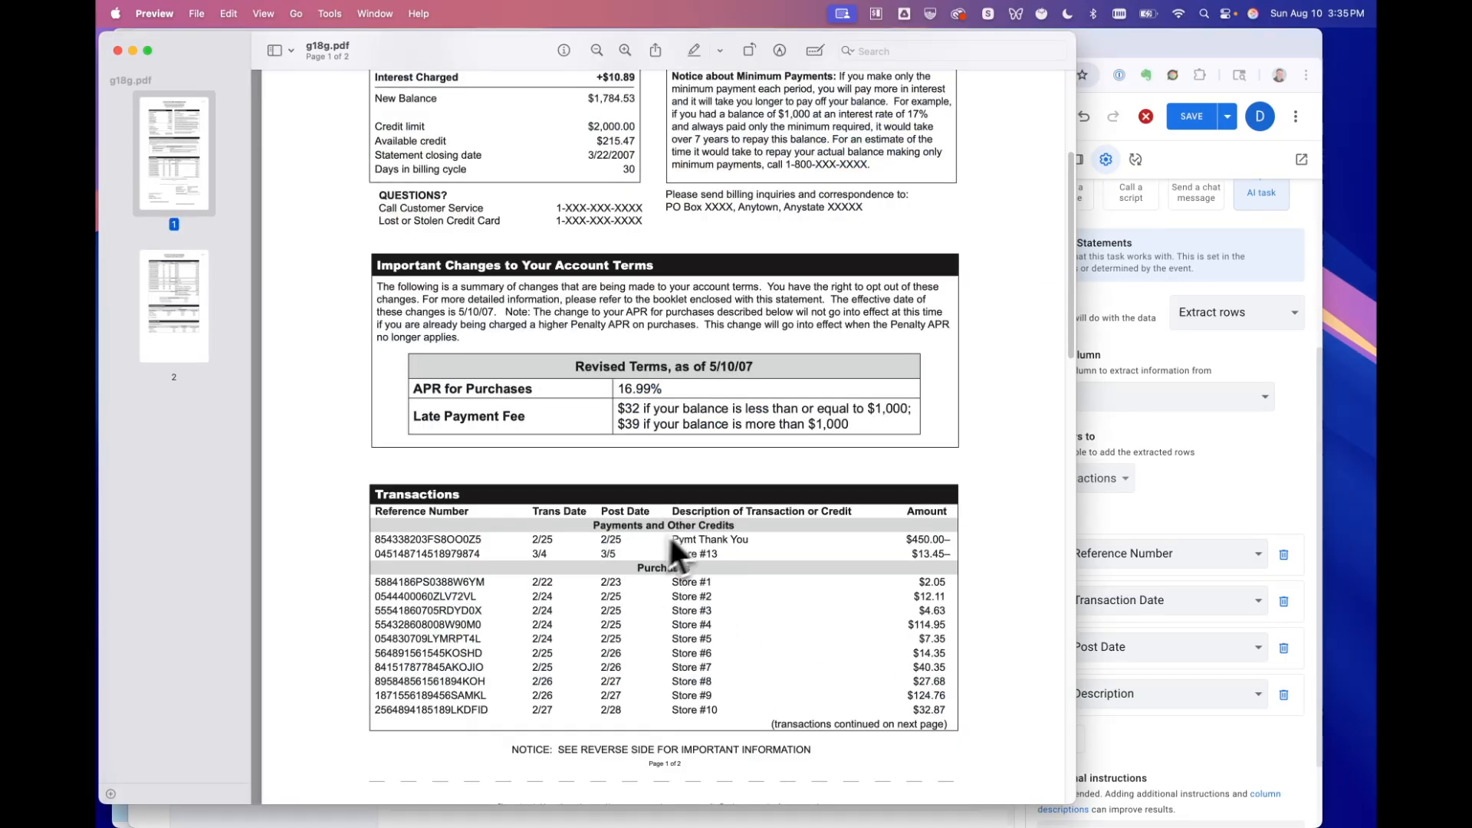
pyautogui.press('super+Tab')
pyautogui.press('super+Tab')
pyautogui.press('super+Tab')
pyautogui.scroll(-3, 1119, 682)
pyautogui.click(1073, 651)
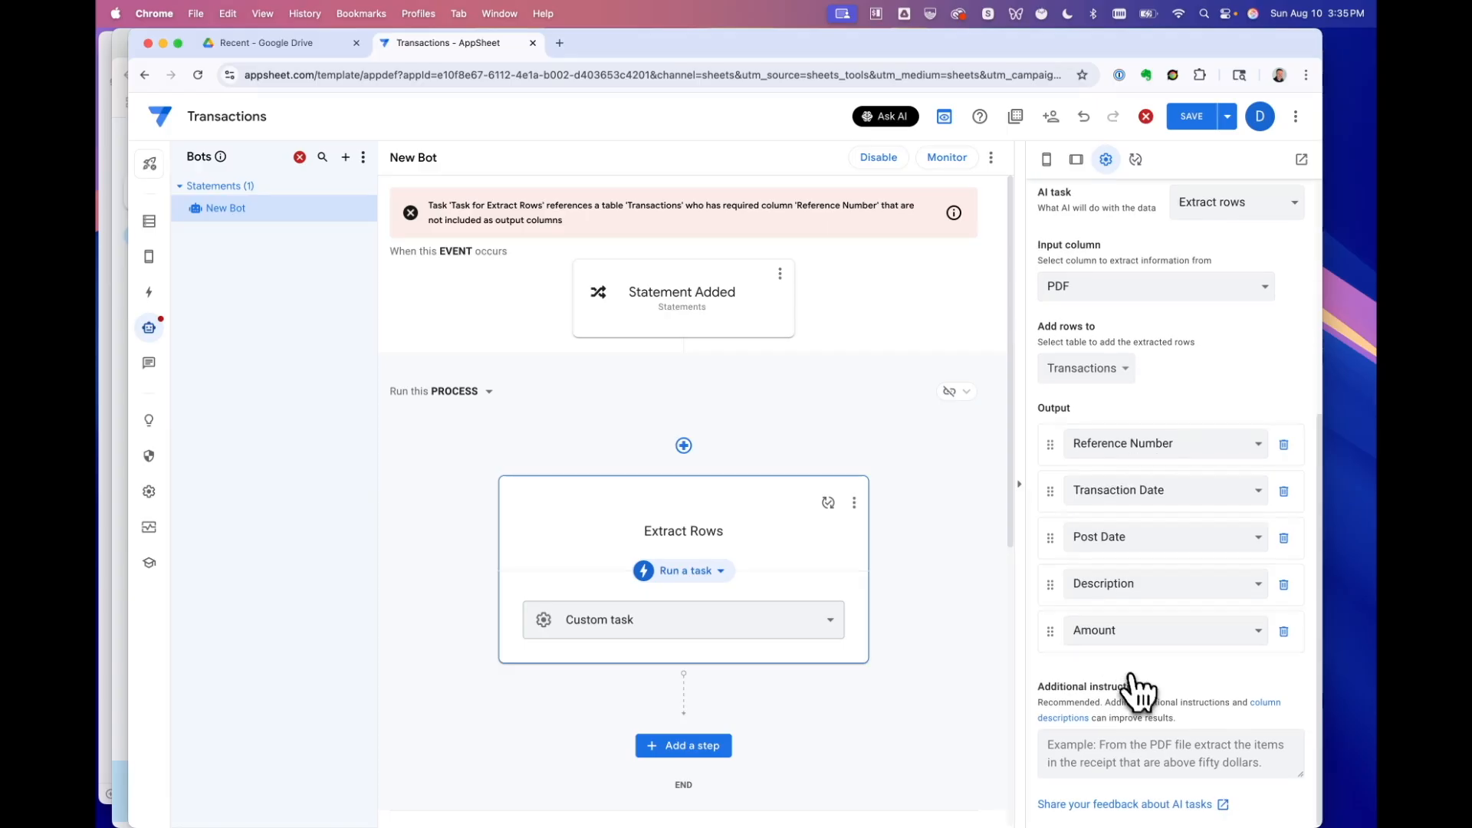
pyautogui.scroll(4, 1149, 674)
pyautogui.click(1202, 117)
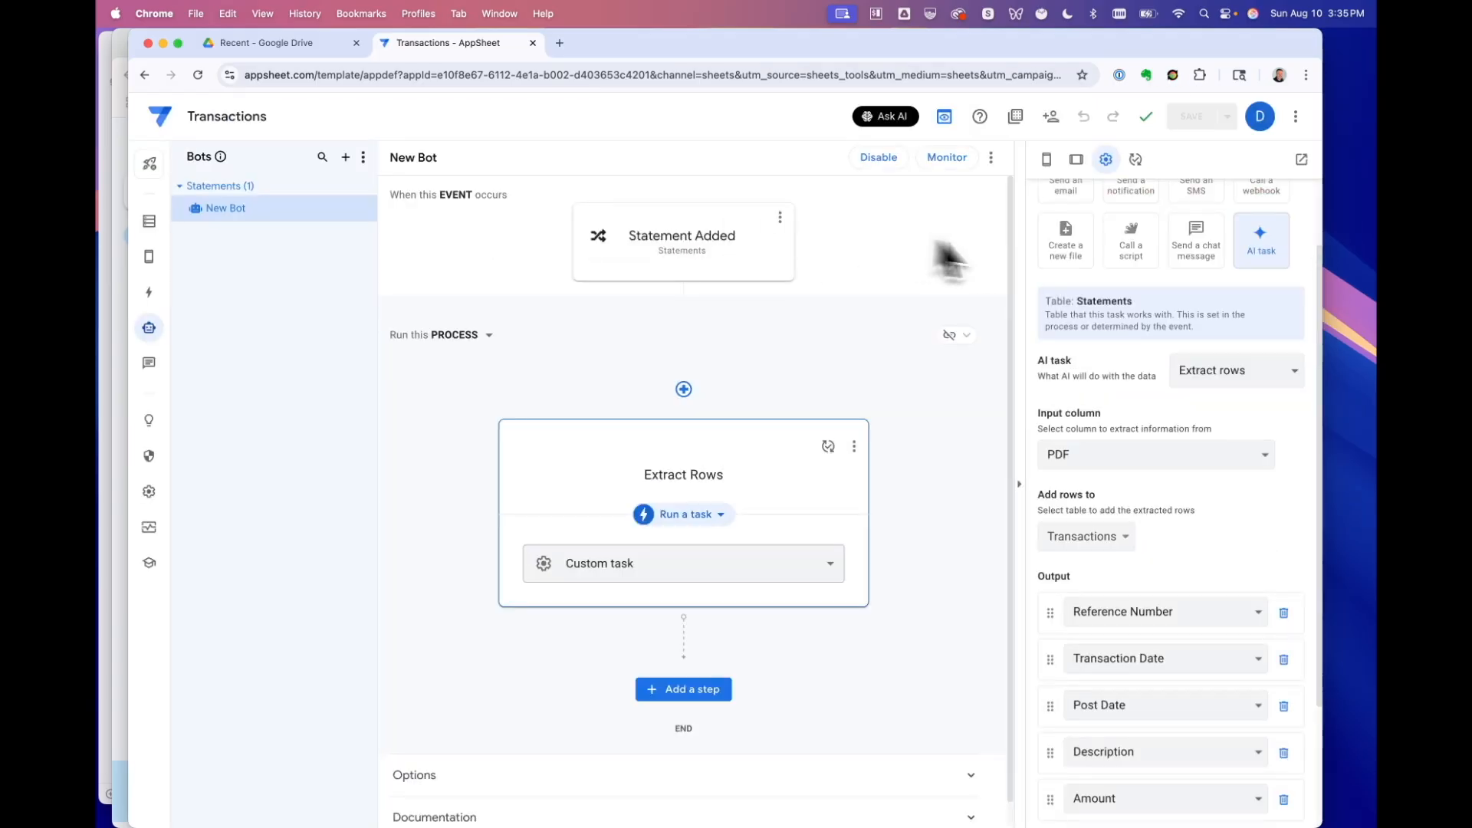
# Step: Review the AI task's input, target table and output columns, and compare them with the transactions listed in the g18g.pdf statement
pyautogui.scroll(1, 1133, 509)
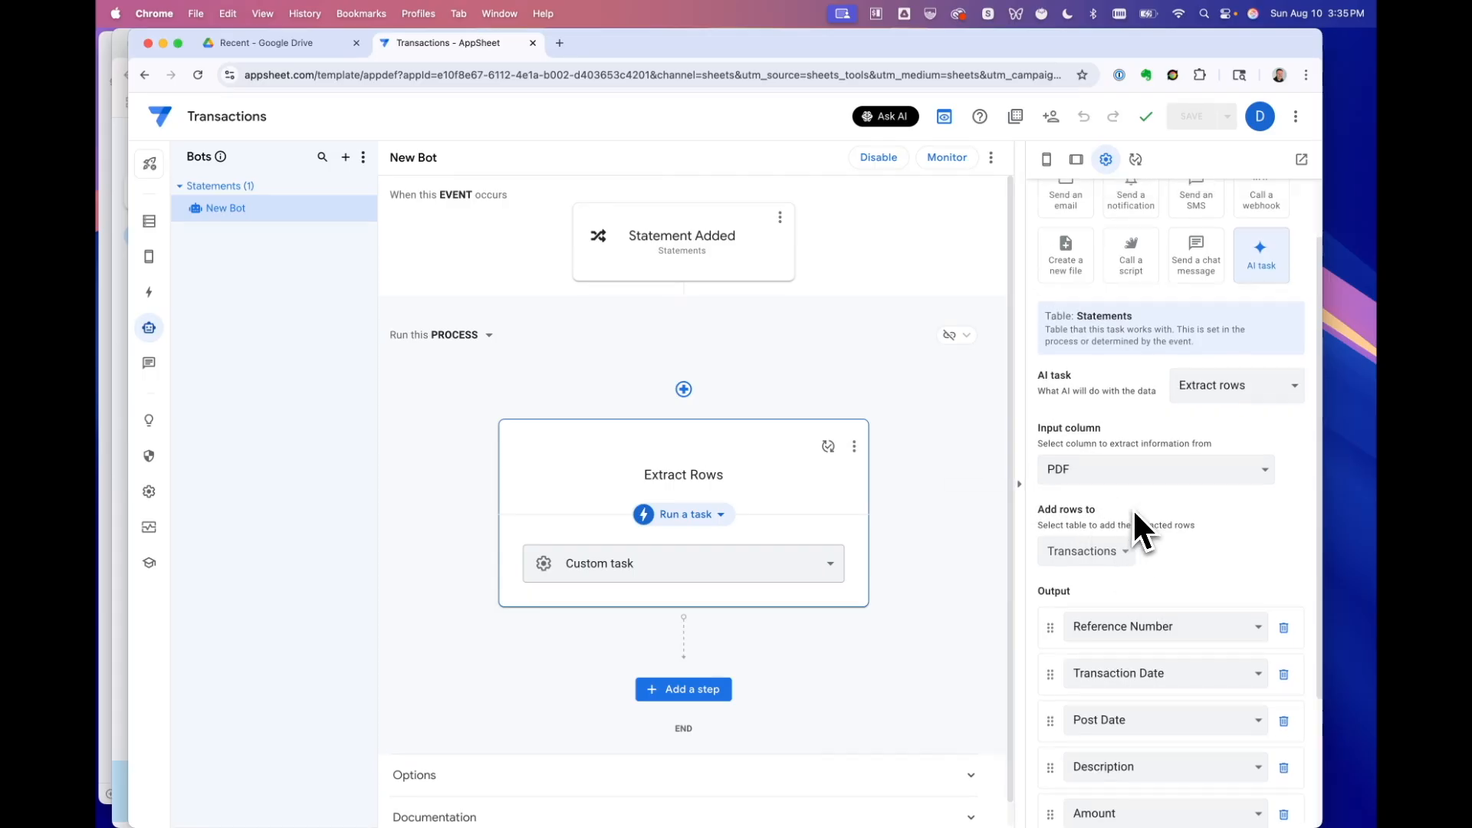
pyautogui.scroll(2, 1142, 521)
pyautogui.scroll(-5, 1159, 532)
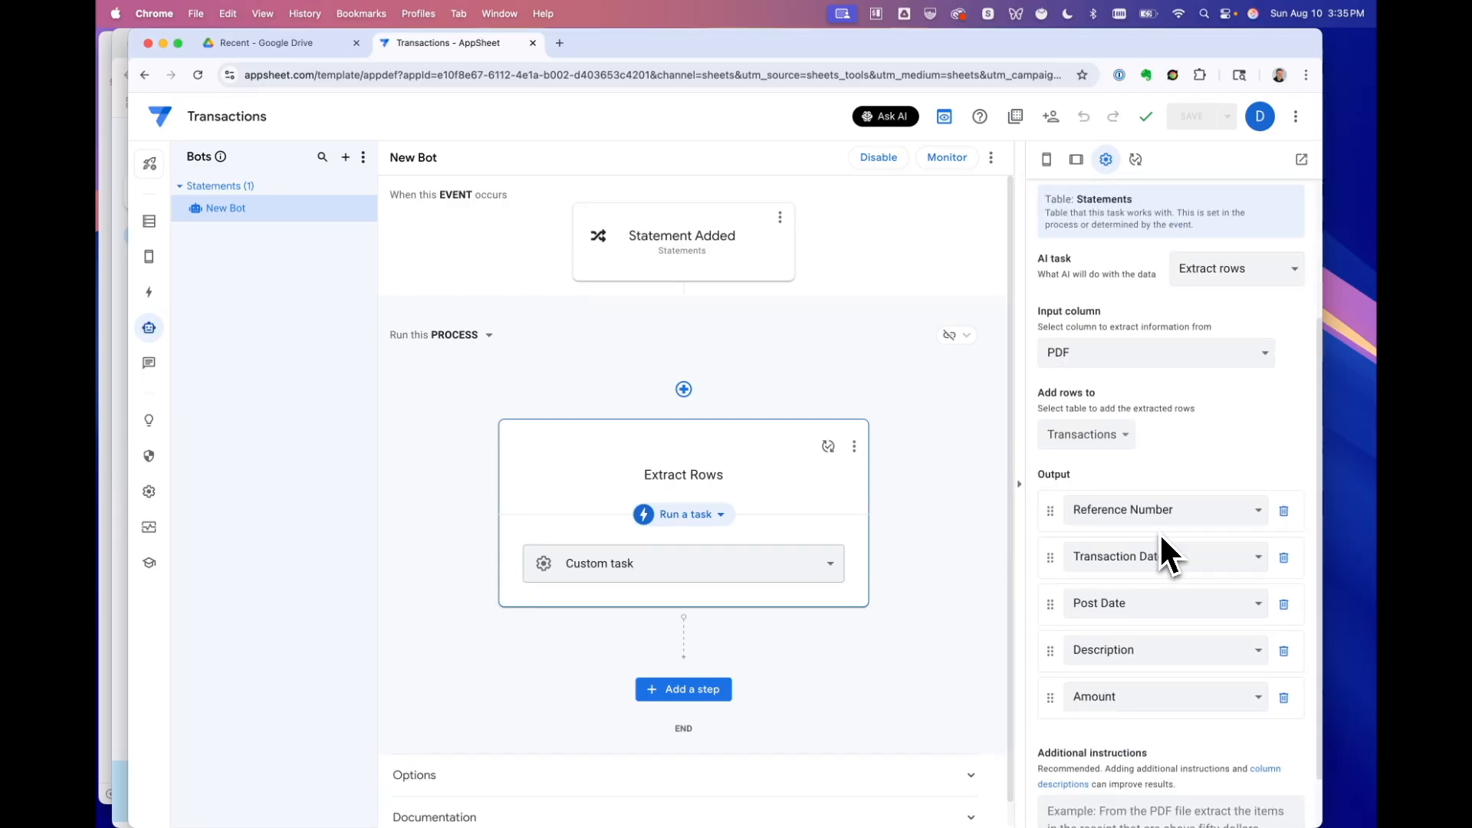
pyautogui.scroll(-2, 1160, 537)
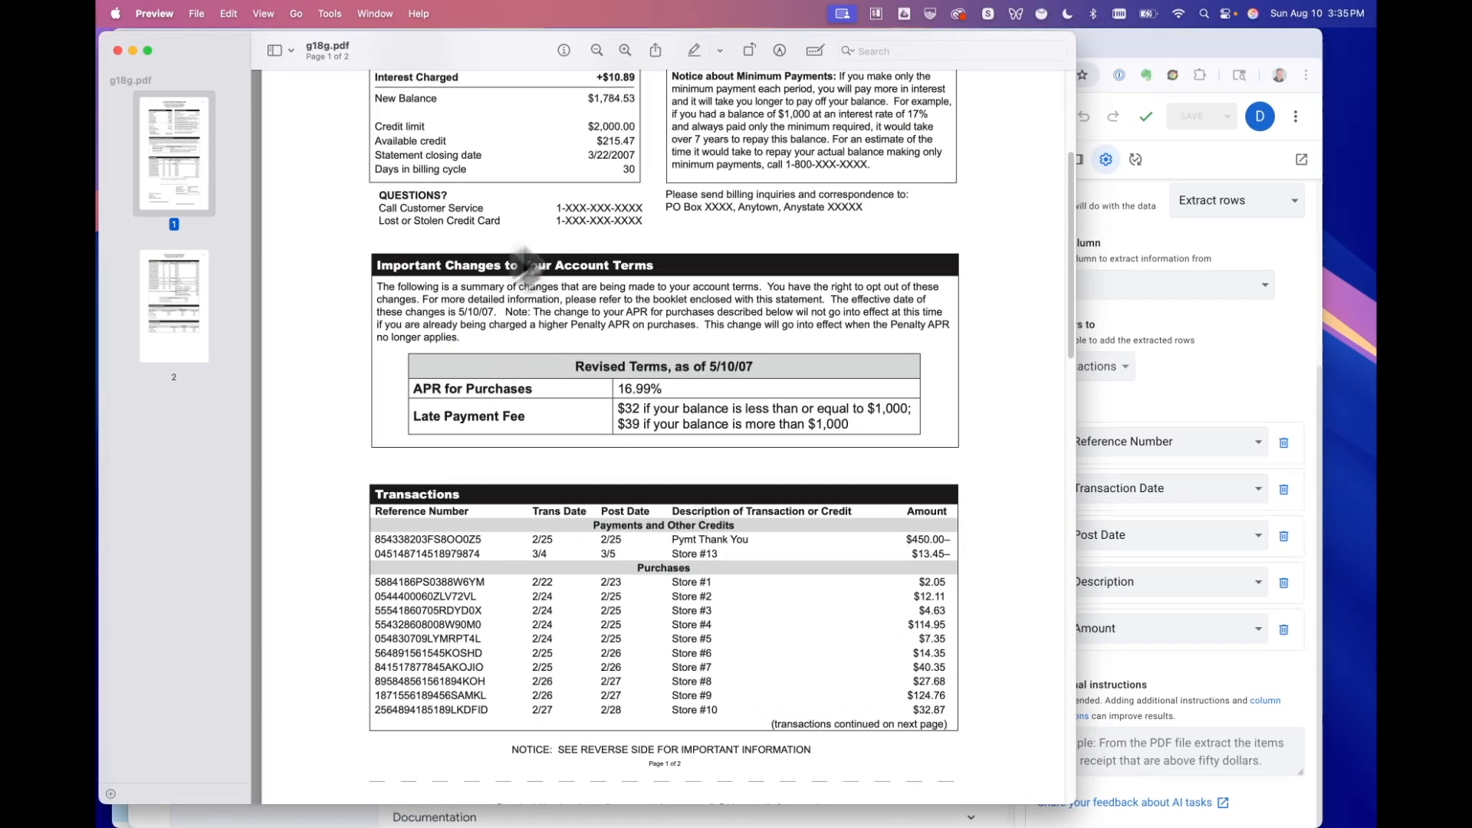
pyautogui.scroll(5, 661, 338)
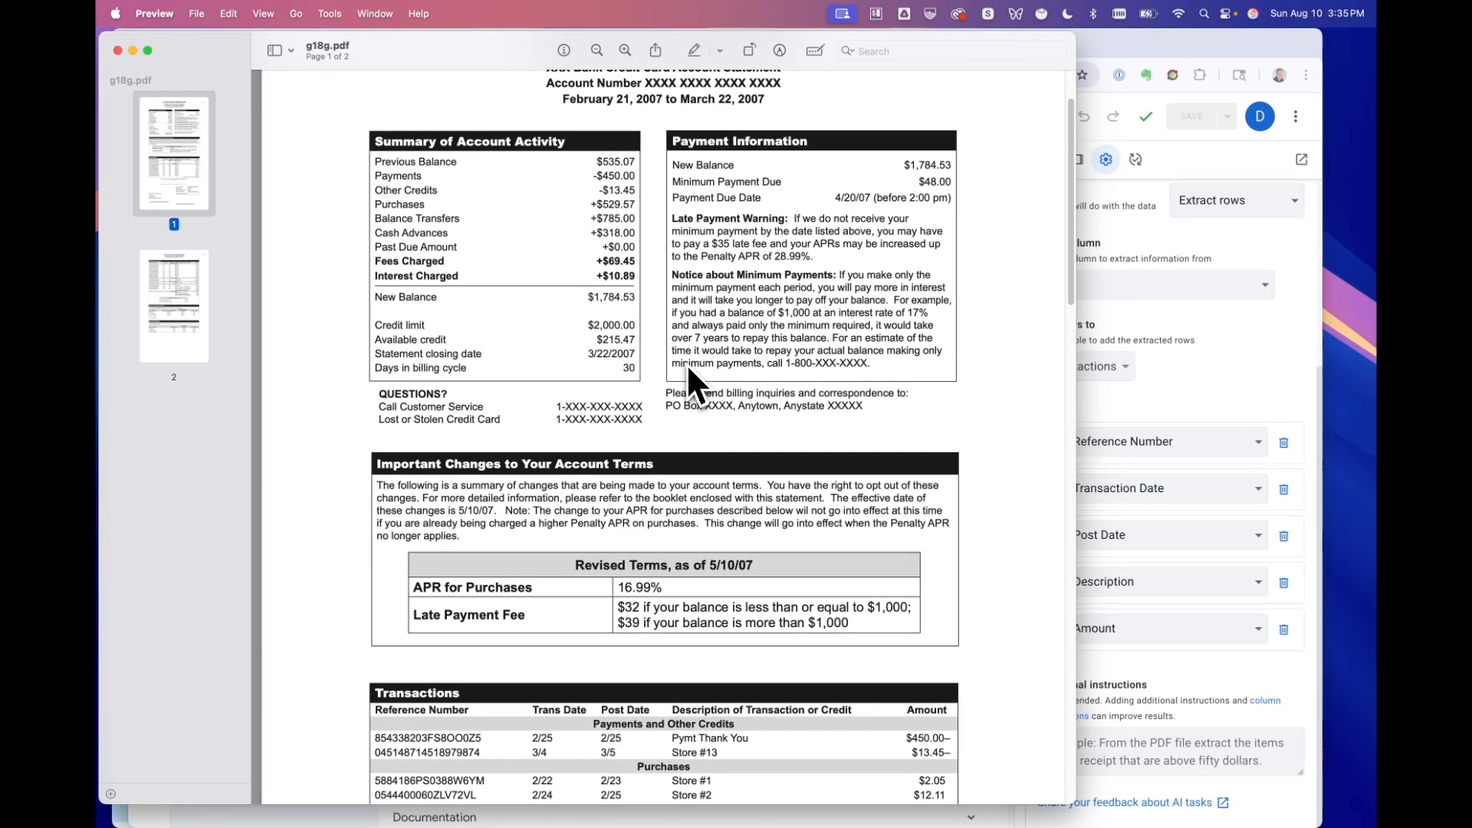
pyautogui.scroll(-2, 689, 370)
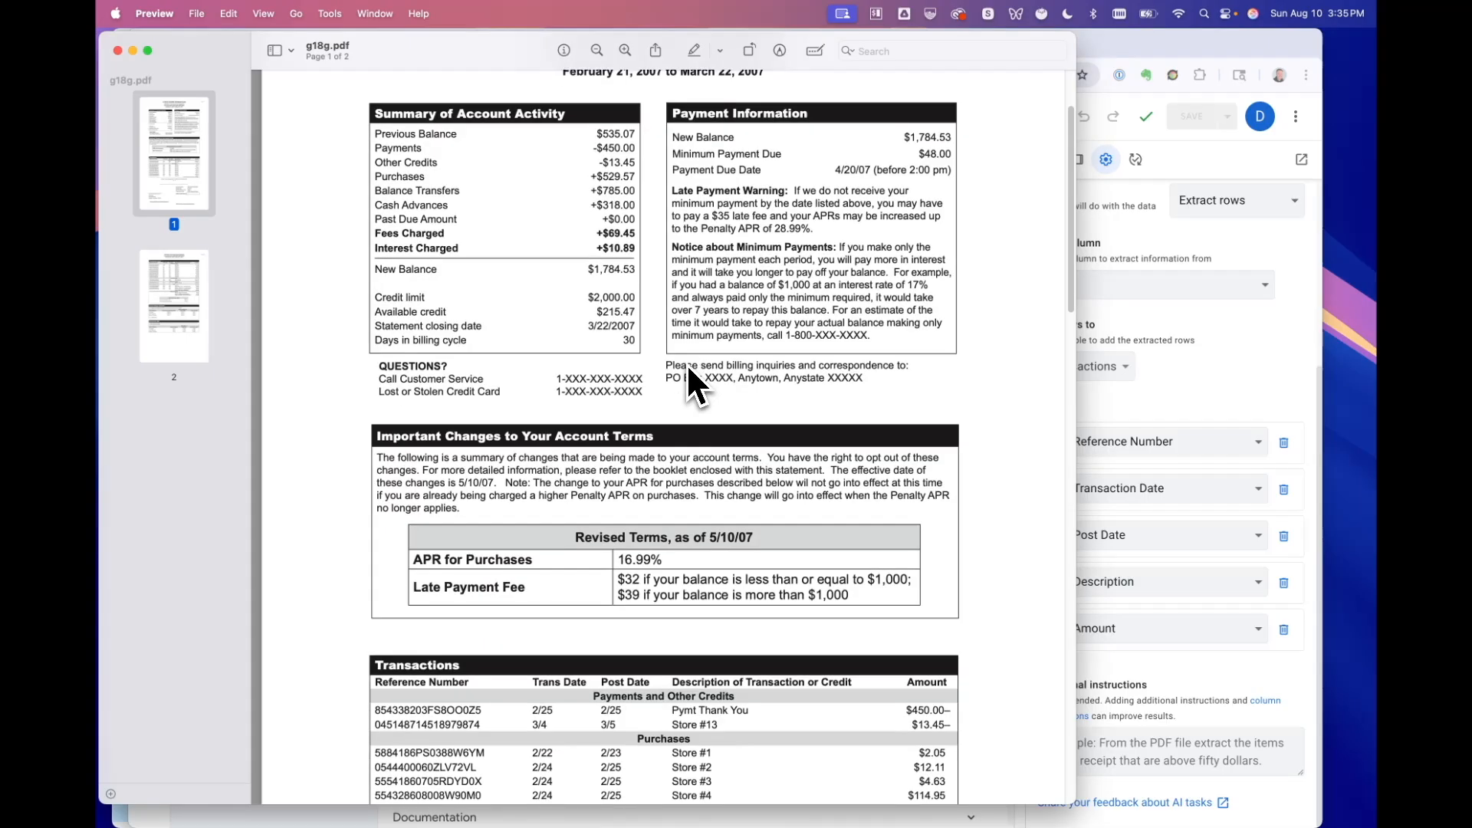
pyautogui.scroll(-2, 689, 368)
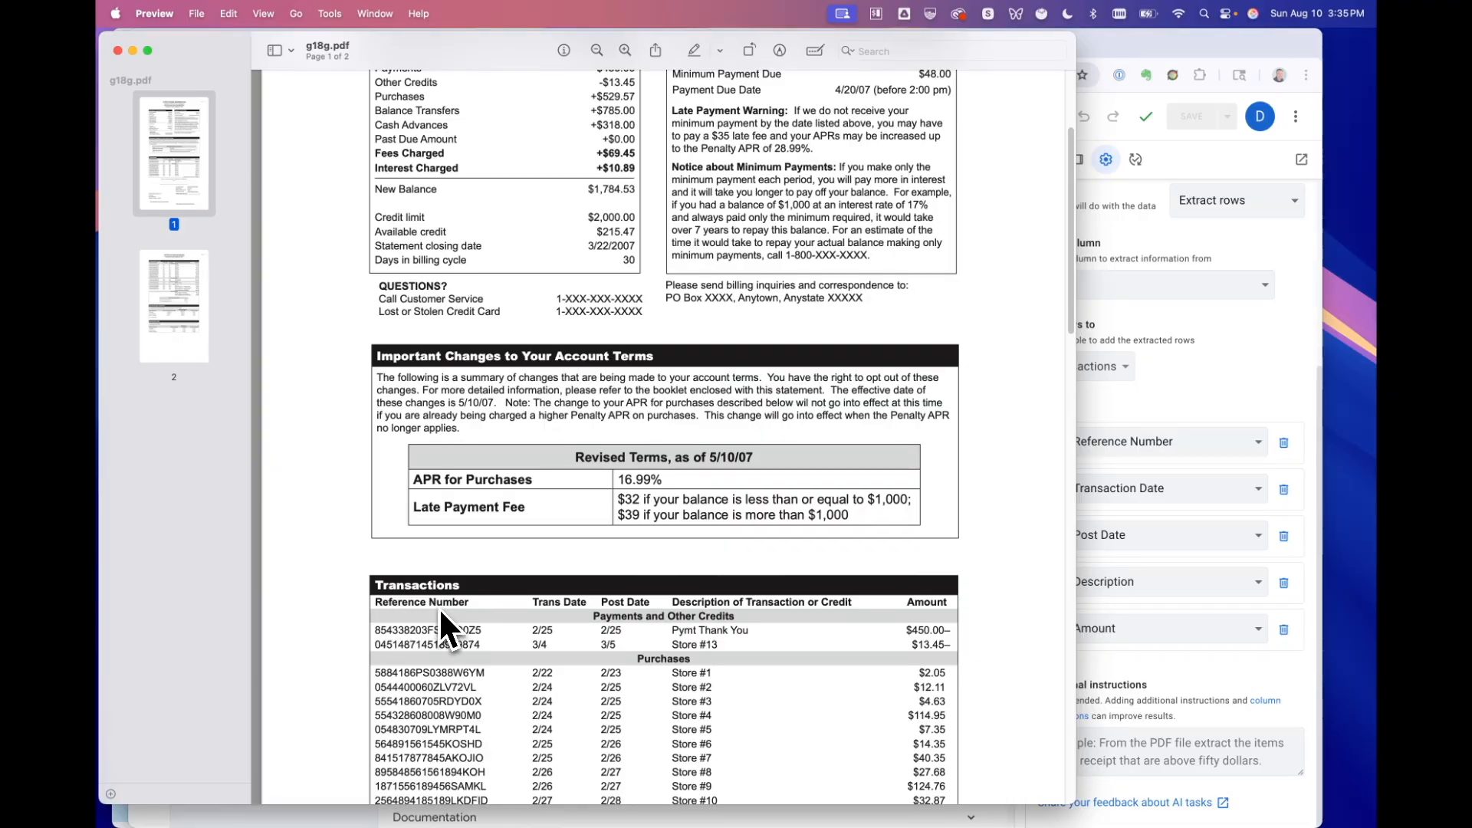
pyautogui.scroll(2, 541, 437)
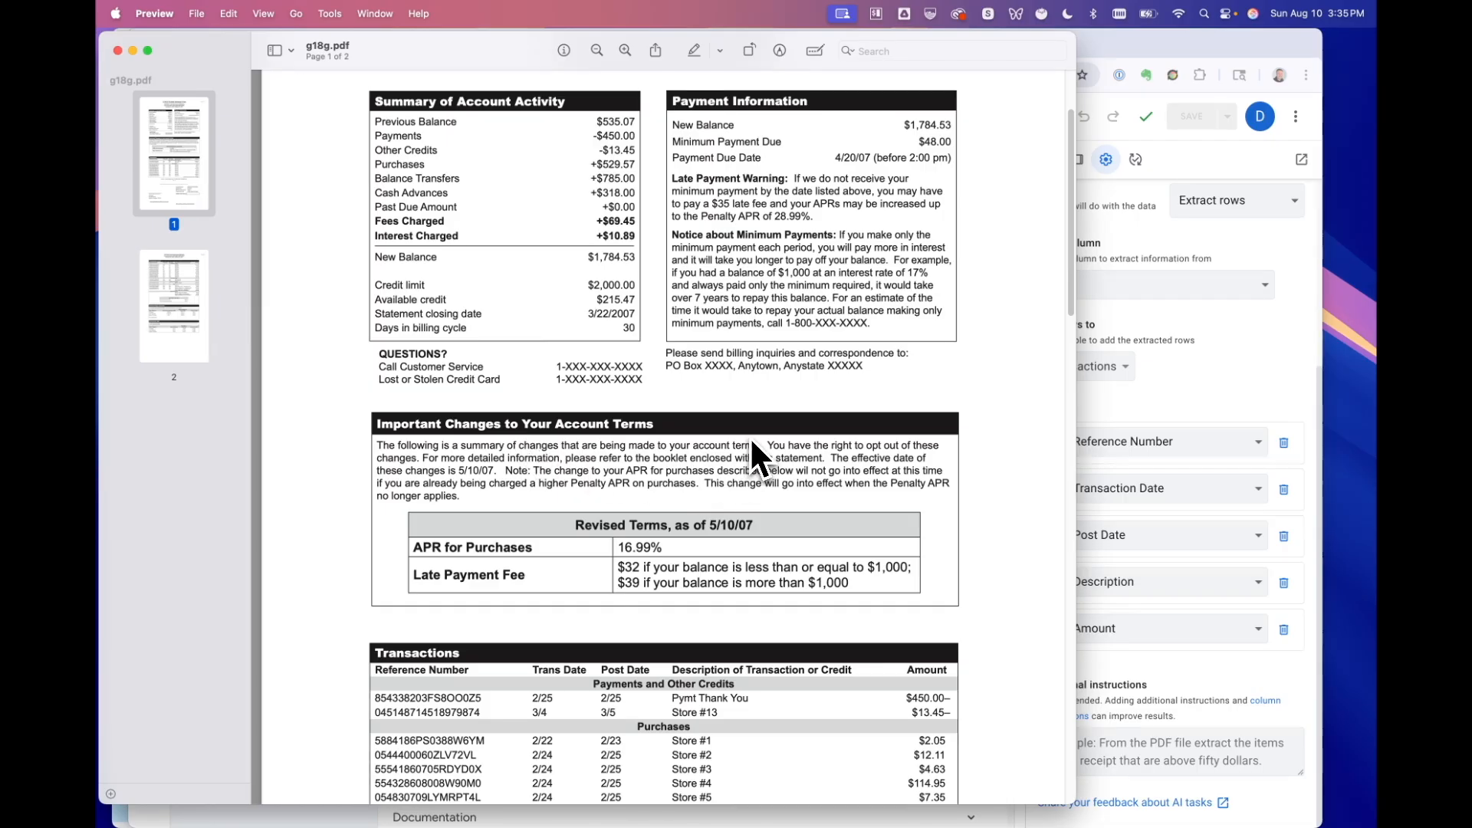
# Step: Switch back to AppSheet and set the Reference Number column's description in the Transactions table to "Alphanumeric id that represents the transaction"
pyautogui.click(1186, 387)
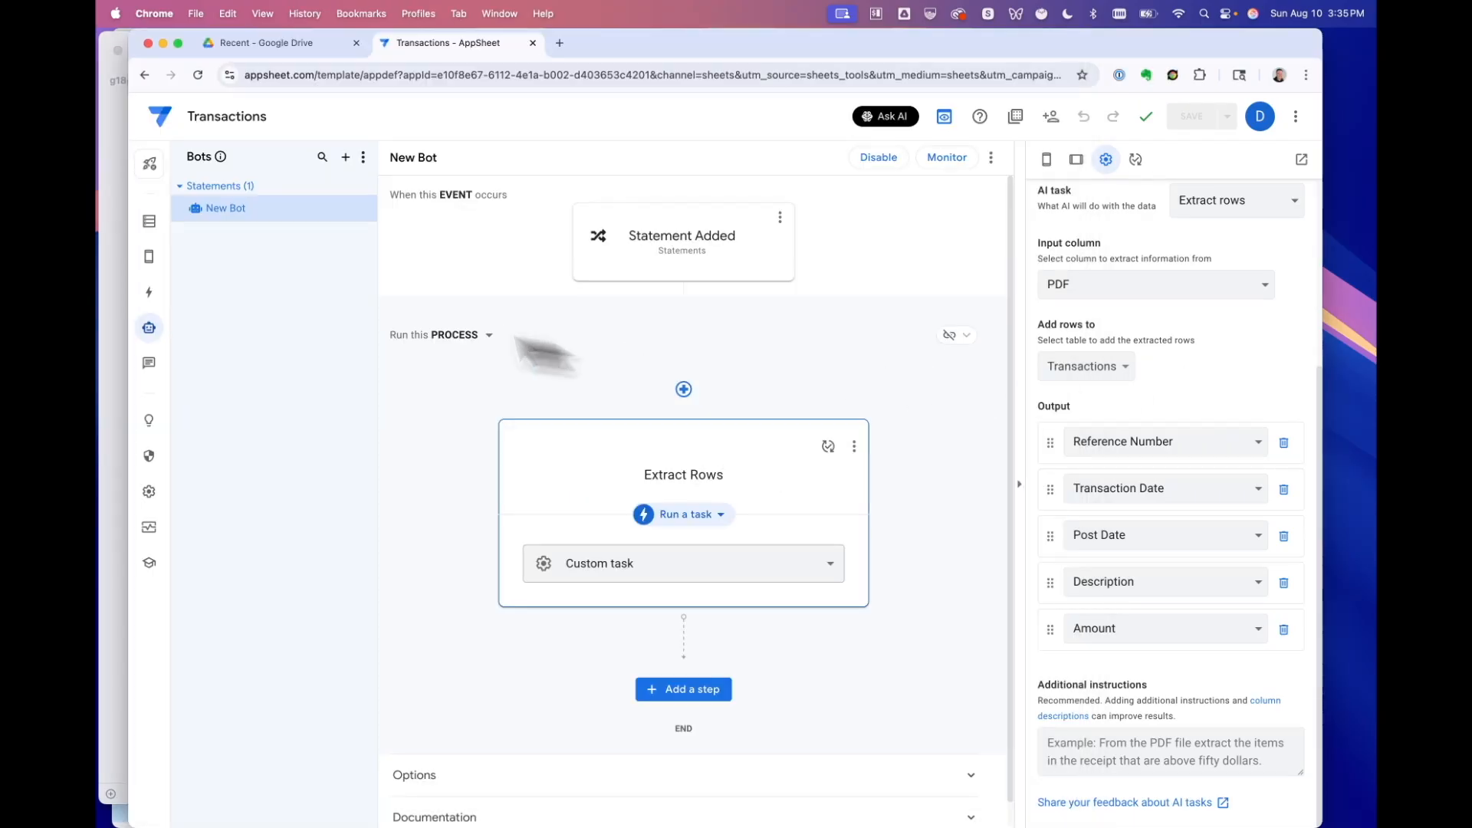
pyautogui.click(156, 222)
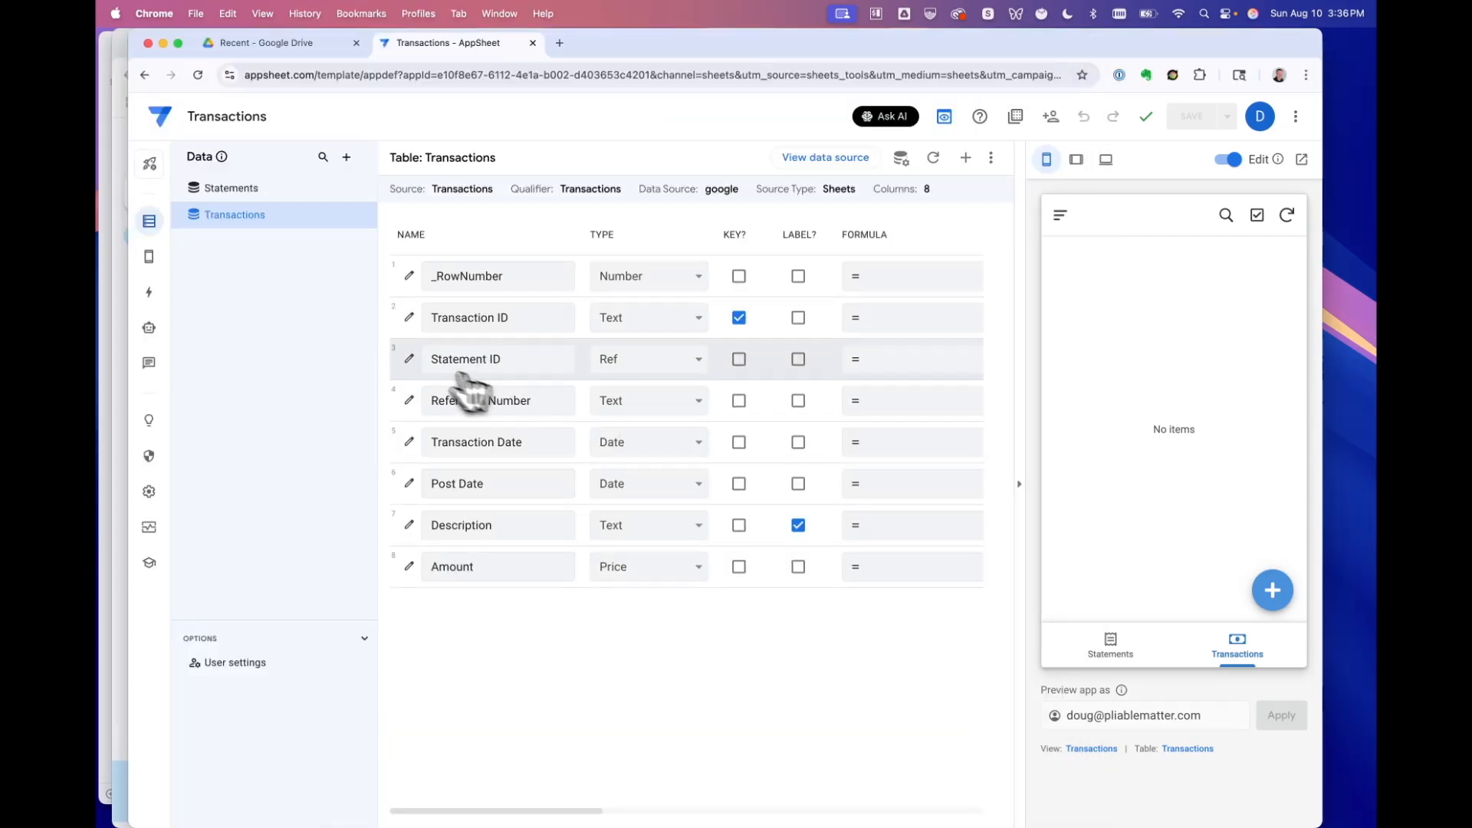
pyautogui.press('super+Tab')
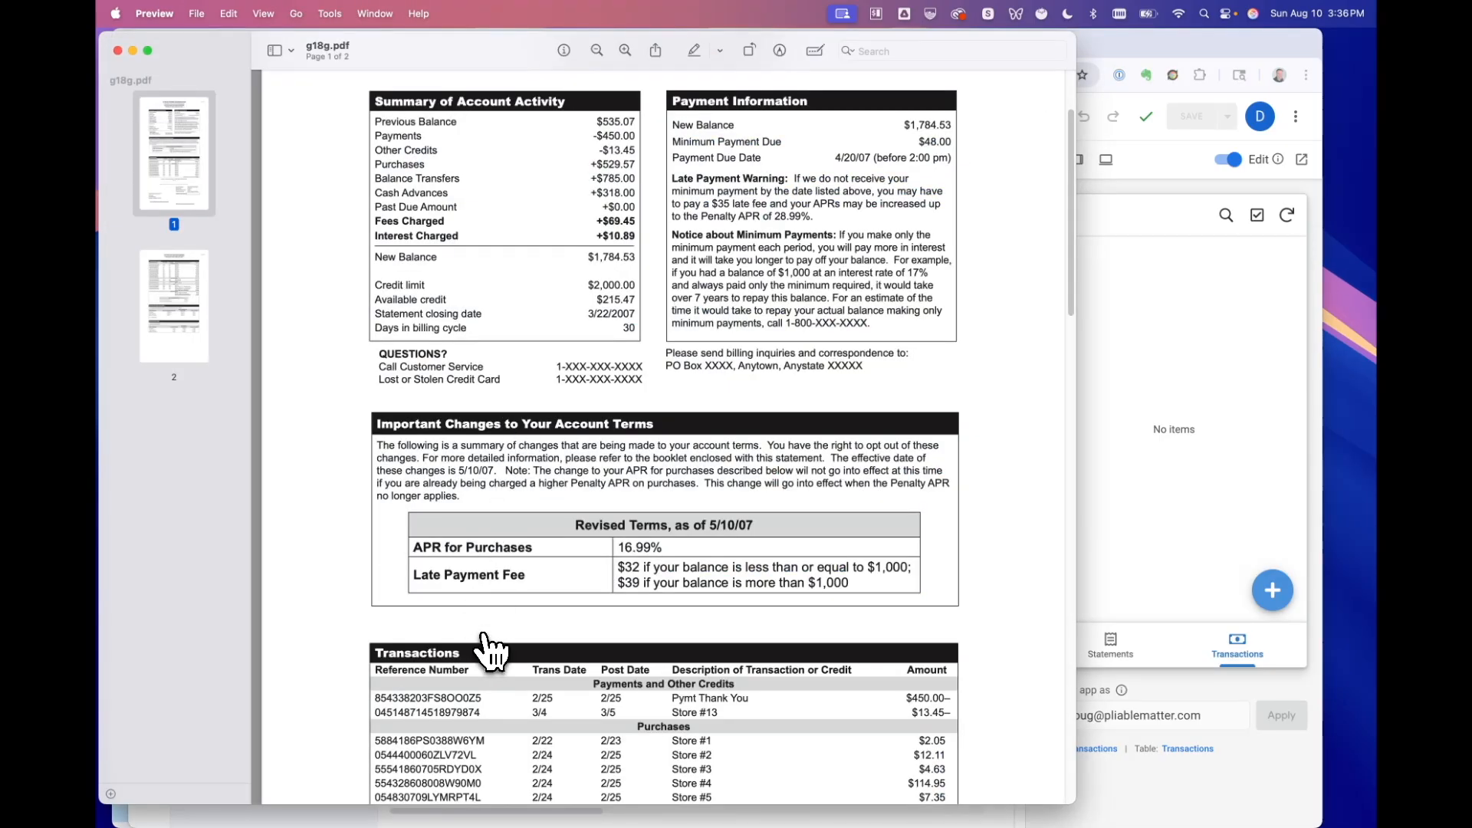
pyautogui.press('super+Tab')
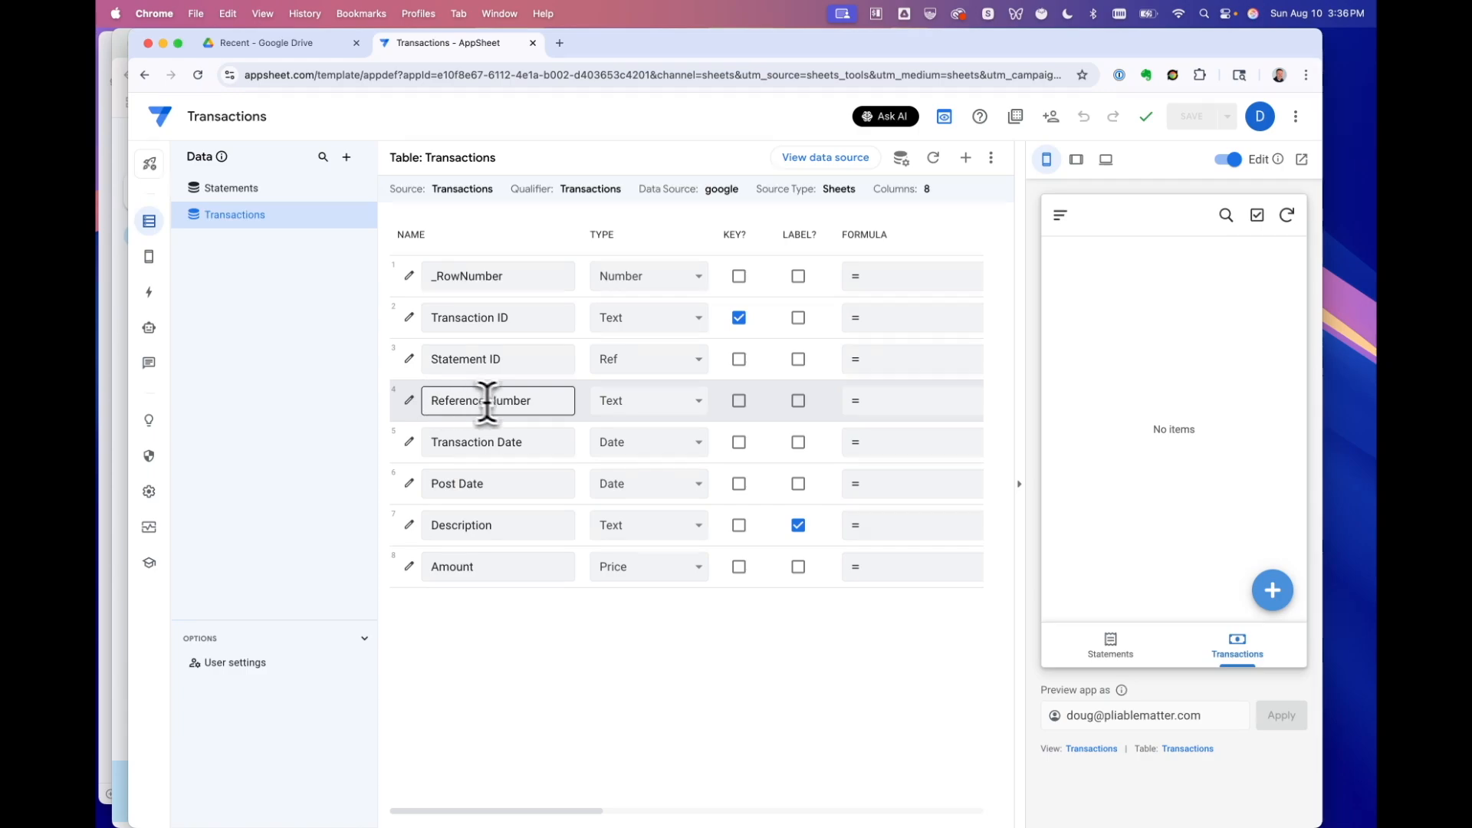
pyautogui.click(532, 403)
pyautogui.click(409, 401)
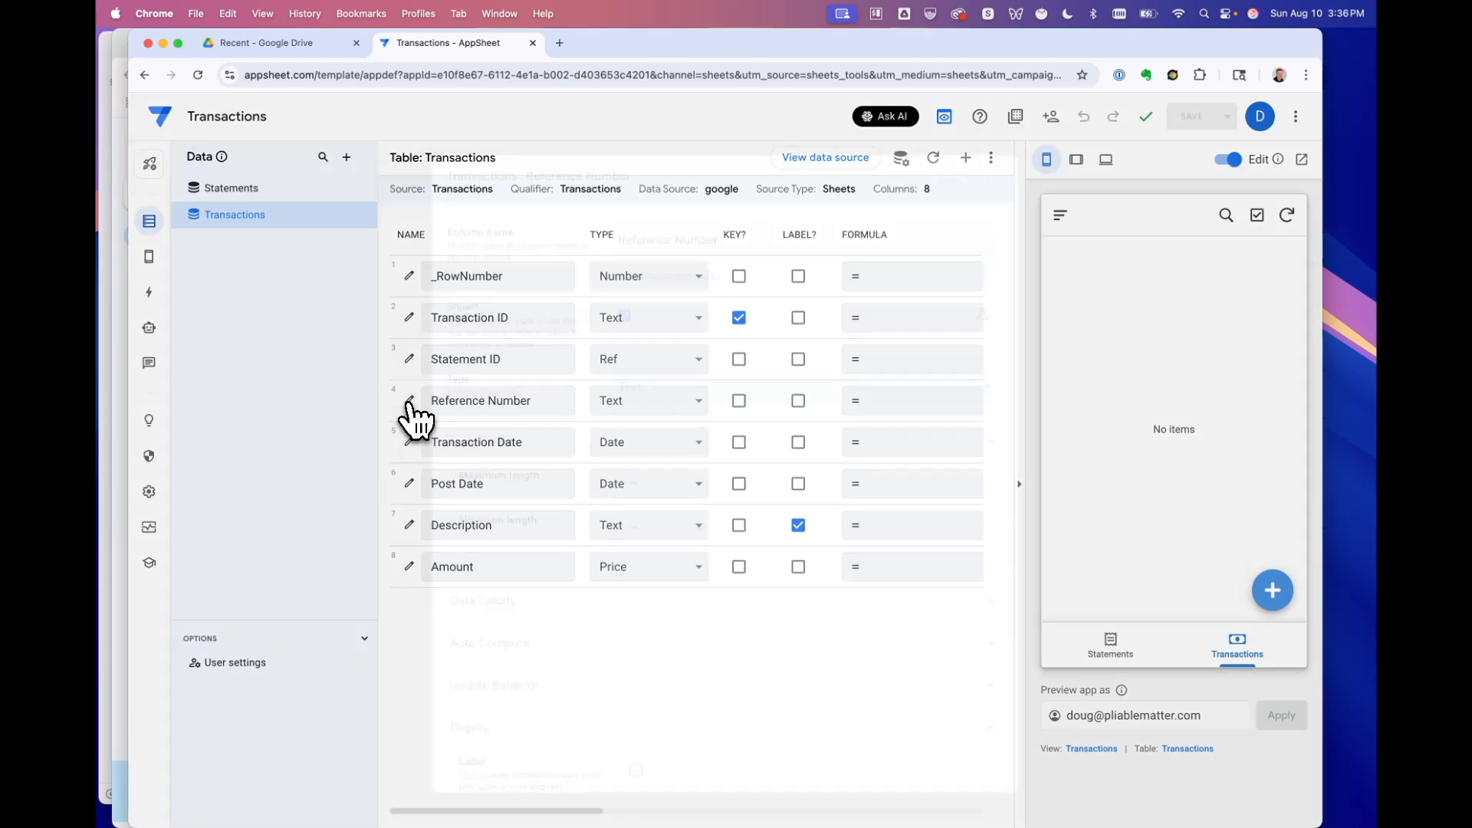
pyautogui.scroll(-3, 630, 560)
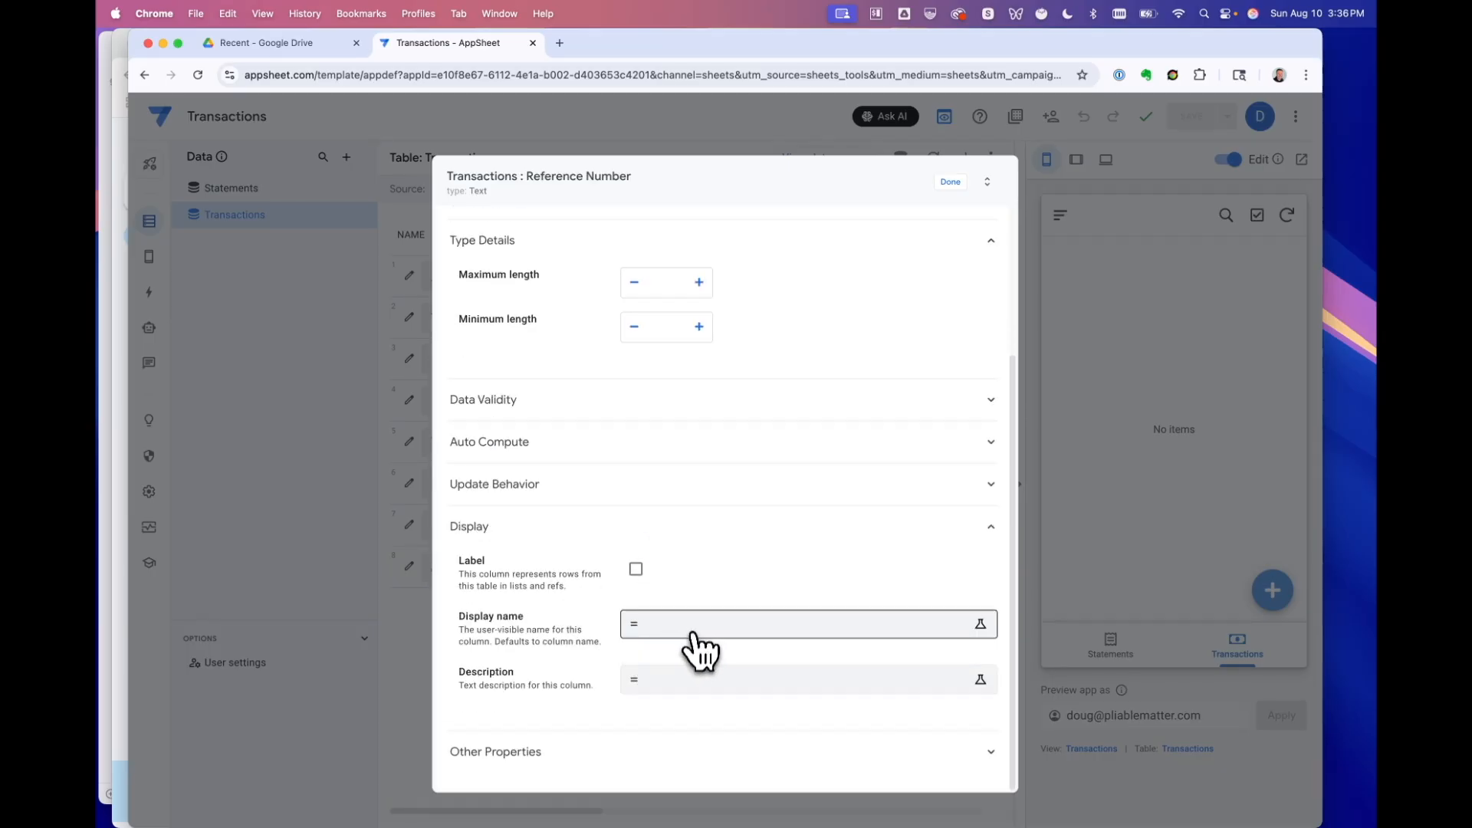
pyautogui.click(682, 679)
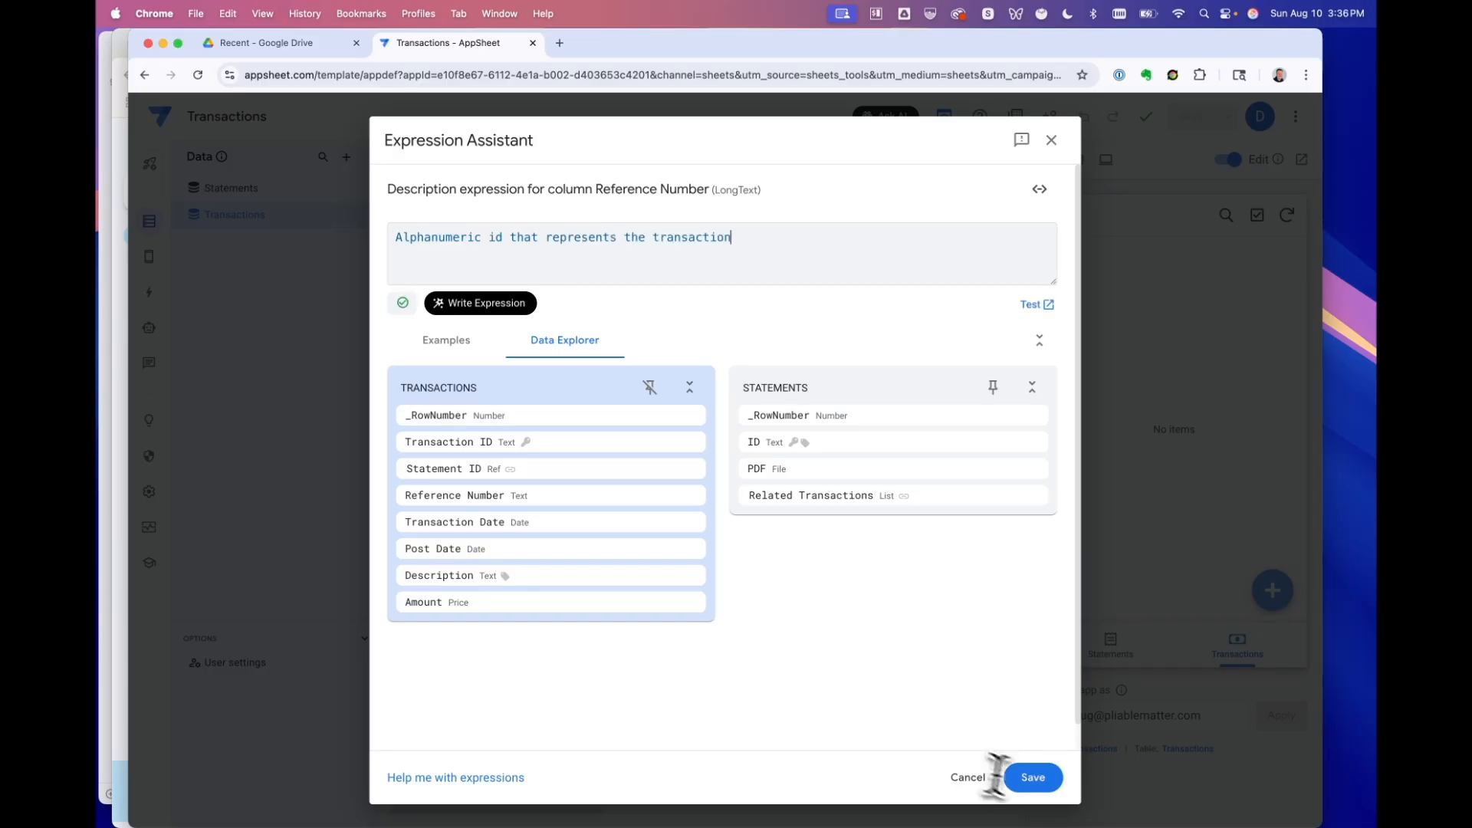
pyautogui.click(1035, 781)
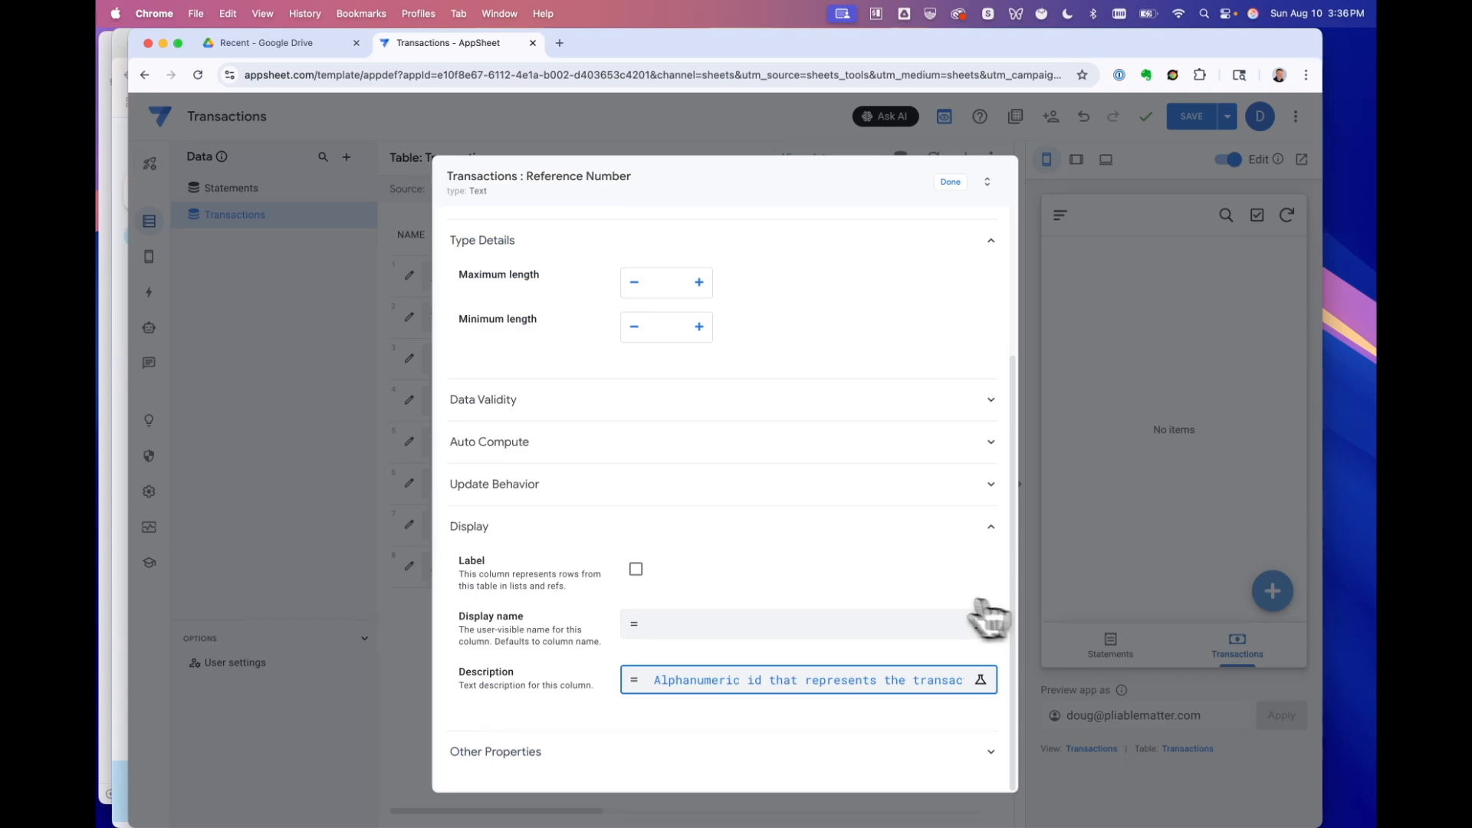
pyautogui.click(951, 182)
# Step: Check the date columns in g18g.pdf, and in AppSheet describe the Transaction Date column as the transaction date also known as trans date
pyautogui.press('super+Tab')
pyautogui.scroll(-1, 535, 601)
pyautogui.scroll(-2, 535, 606)
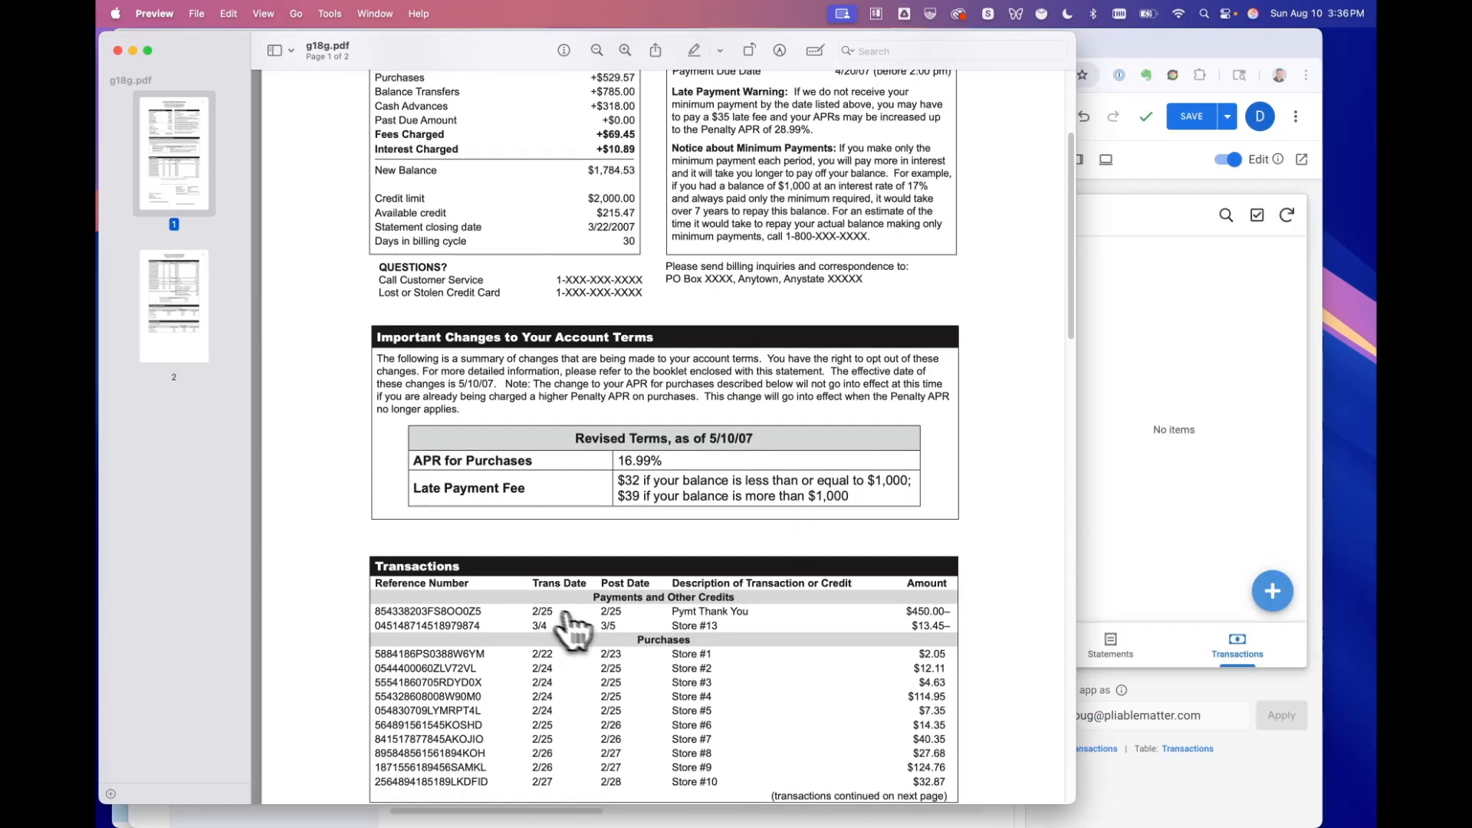
pyautogui.press('super+Tab')
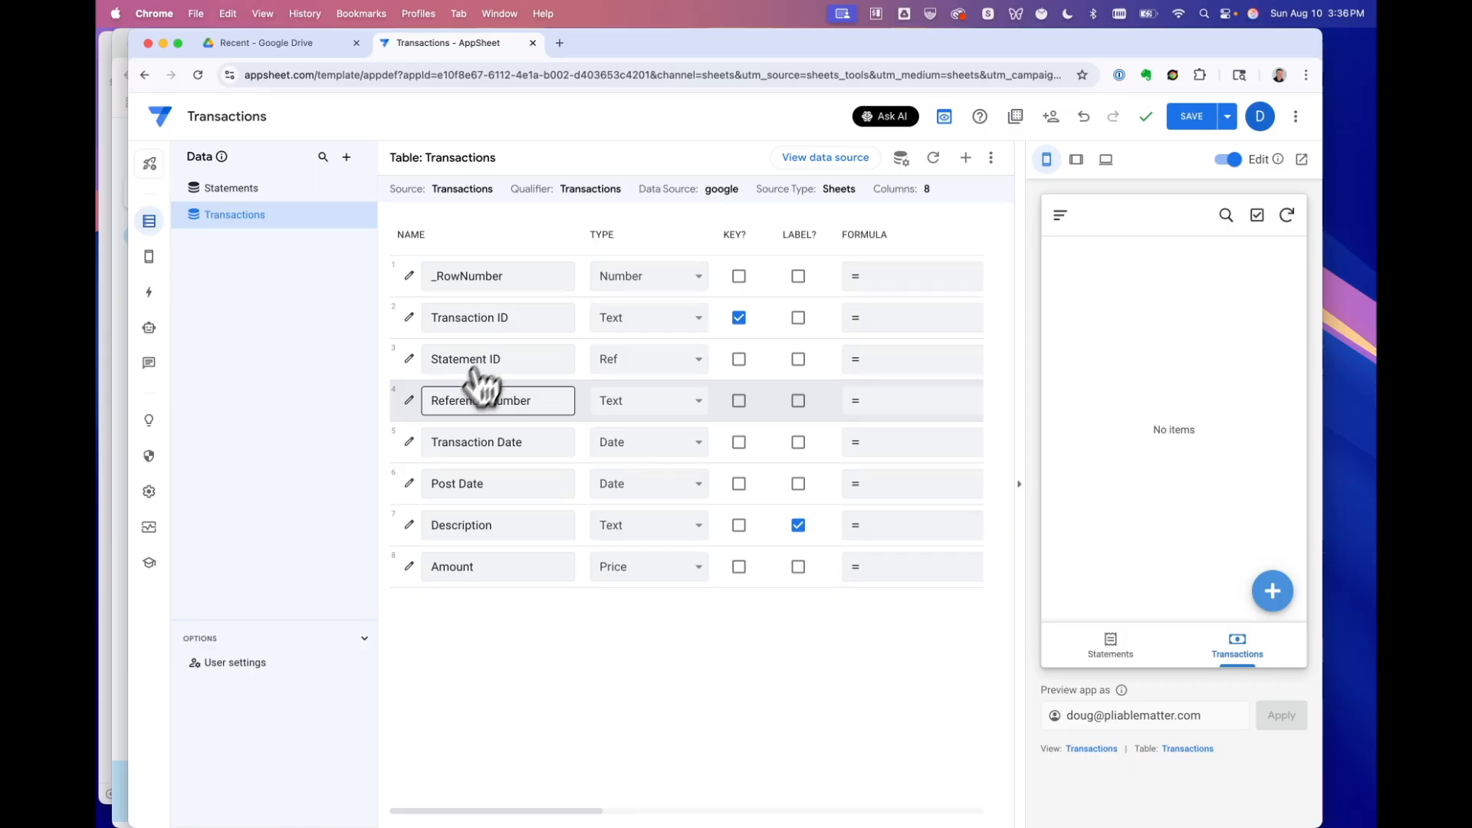
pyautogui.press('super+Tab')
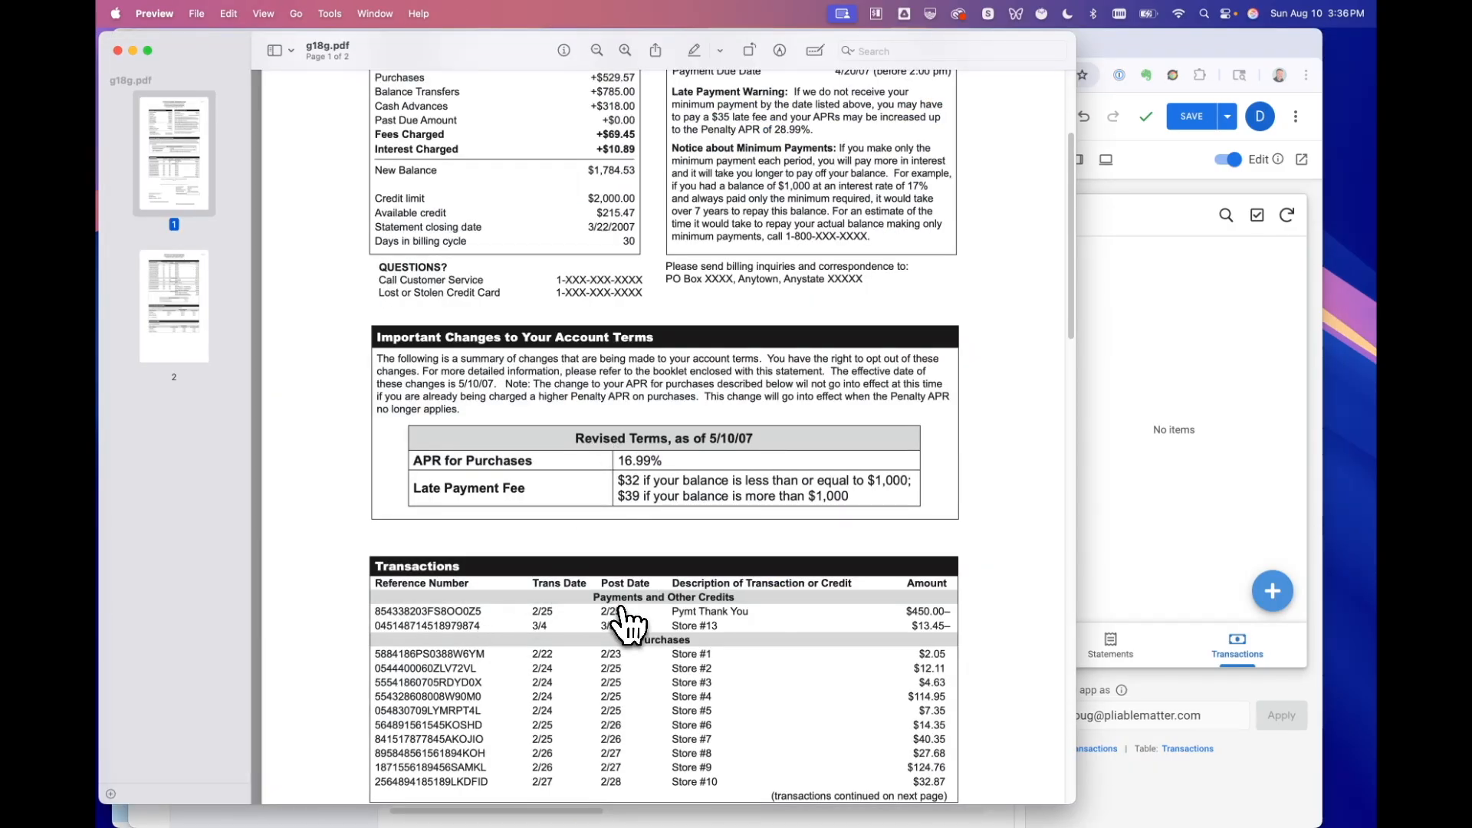
pyautogui.press('super+Tab')
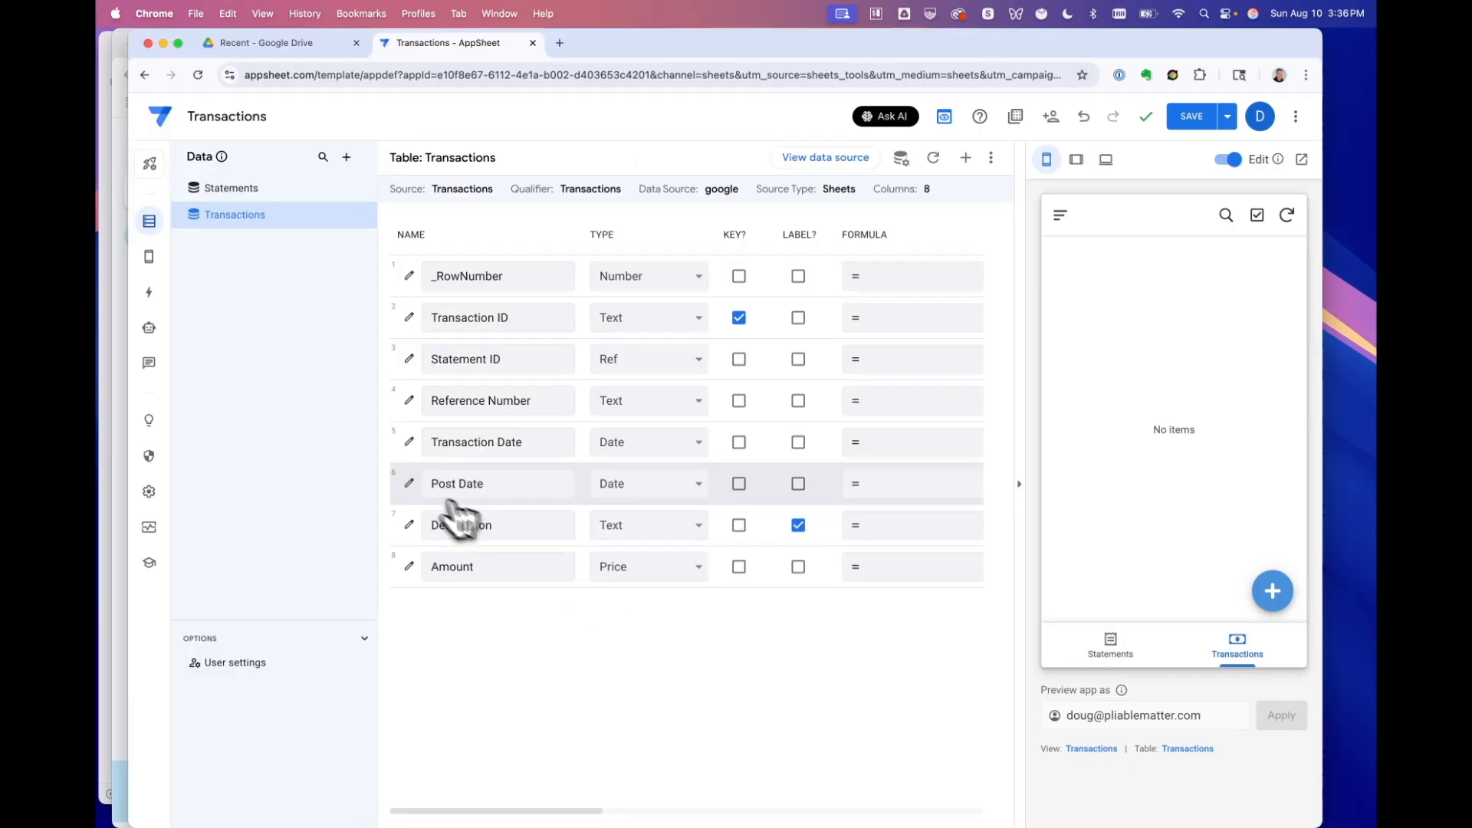
pyautogui.click(410, 440)
pyautogui.scroll(-3, 668, 541)
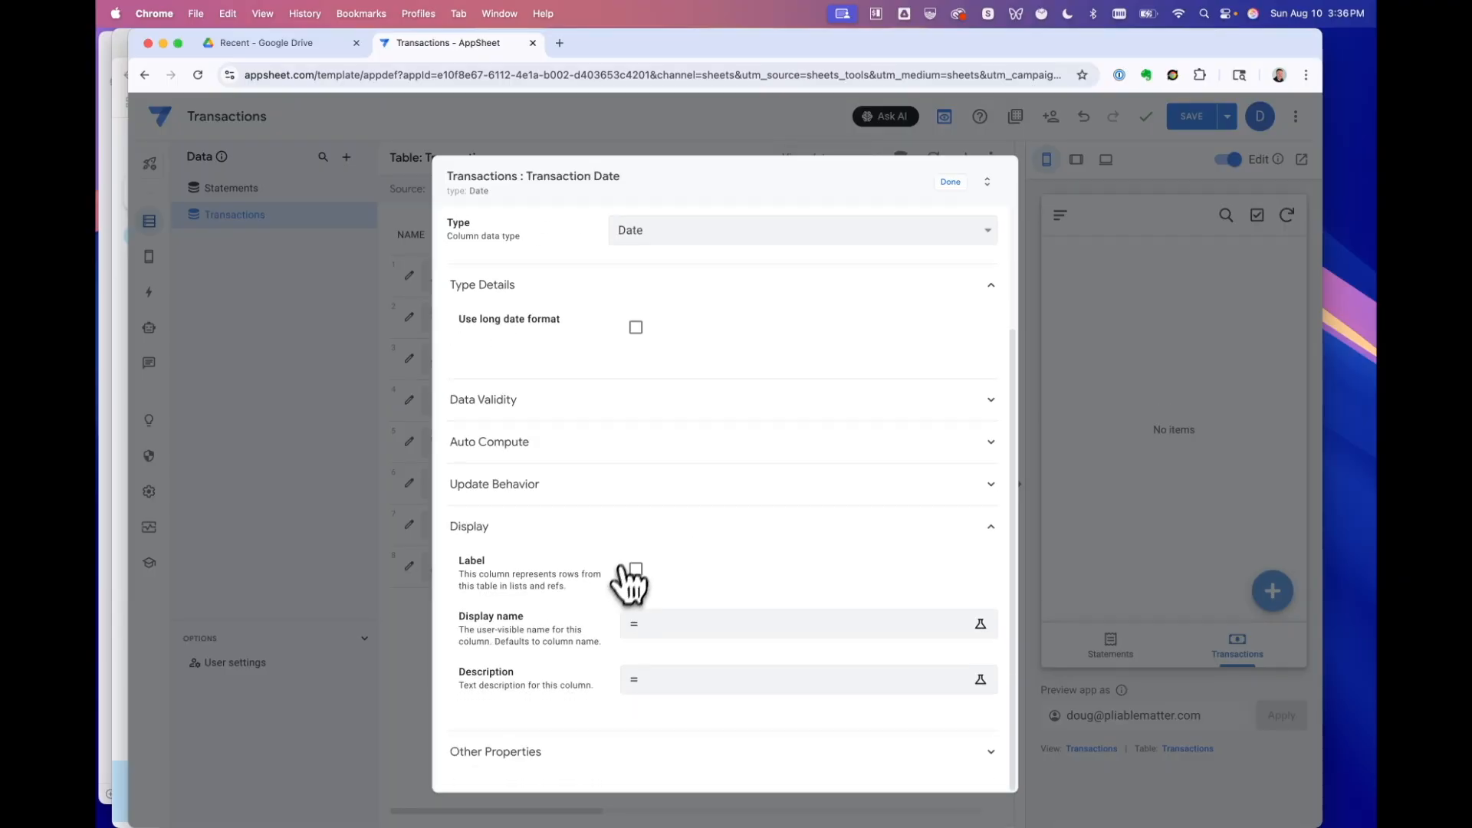
pyautogui.click(682, 678)
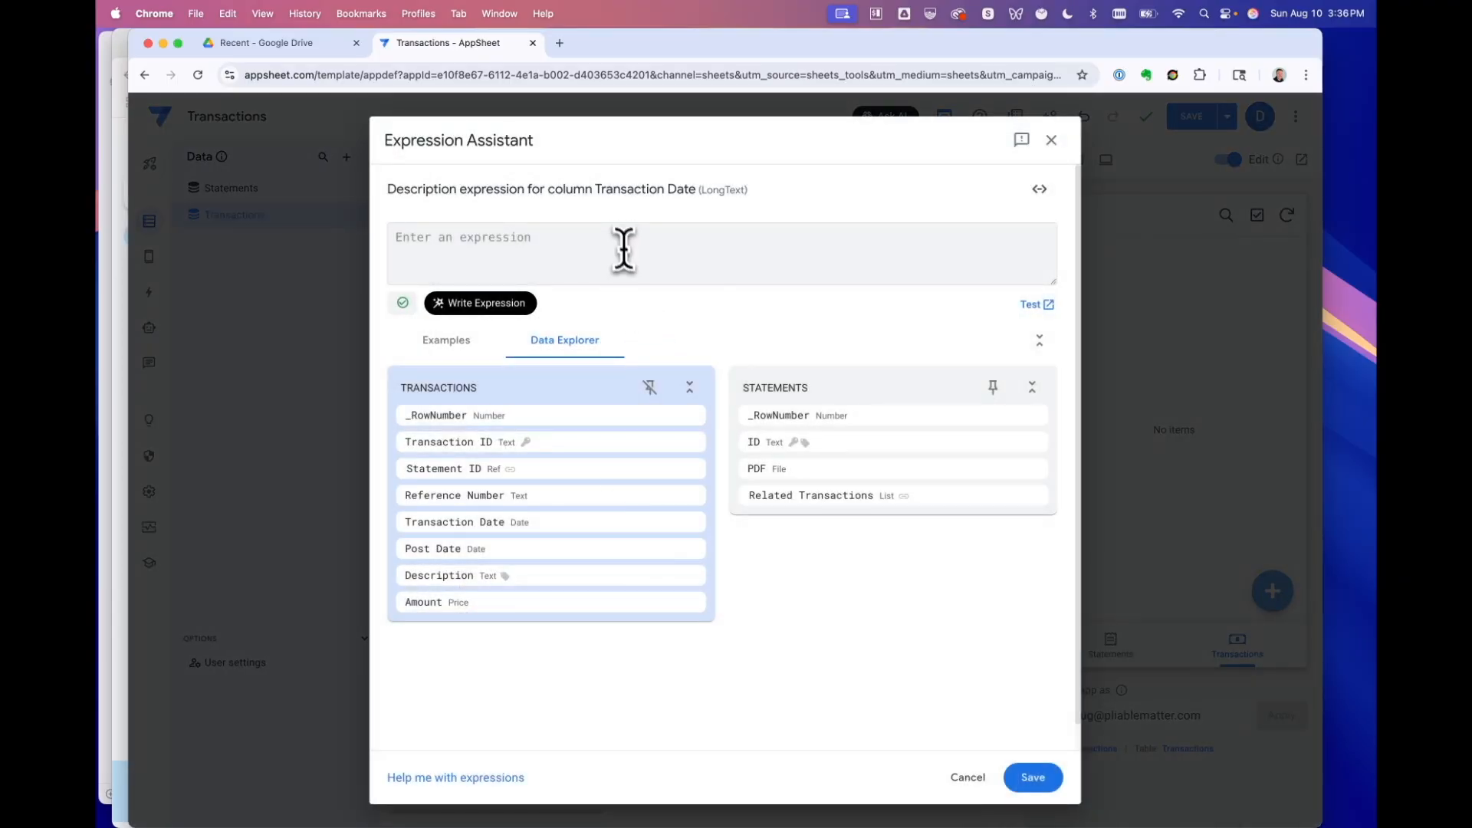
pyautogui.write('T')
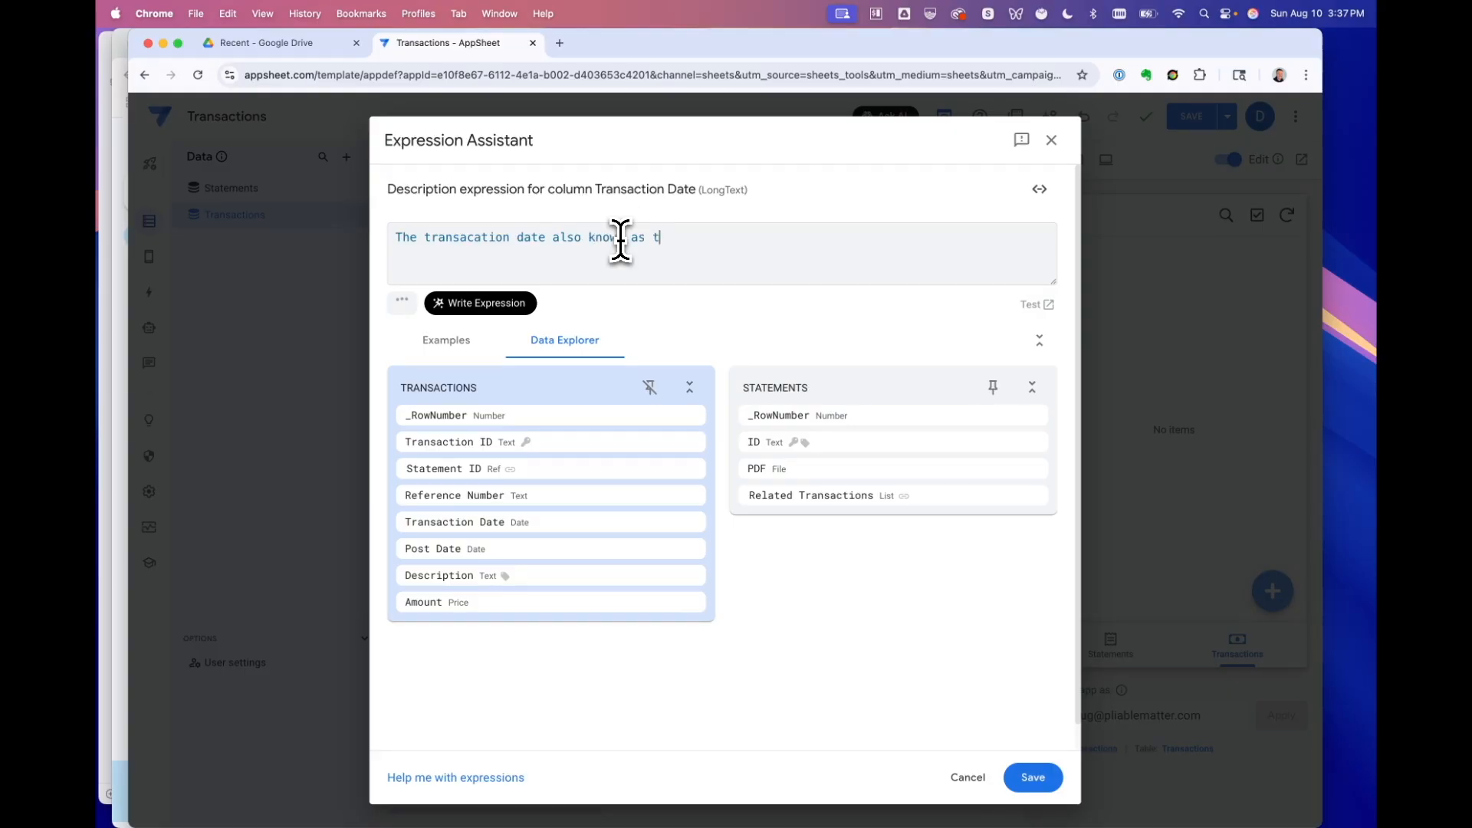
pyautogui.click(620, 242)
pyautogui.write('ns d')
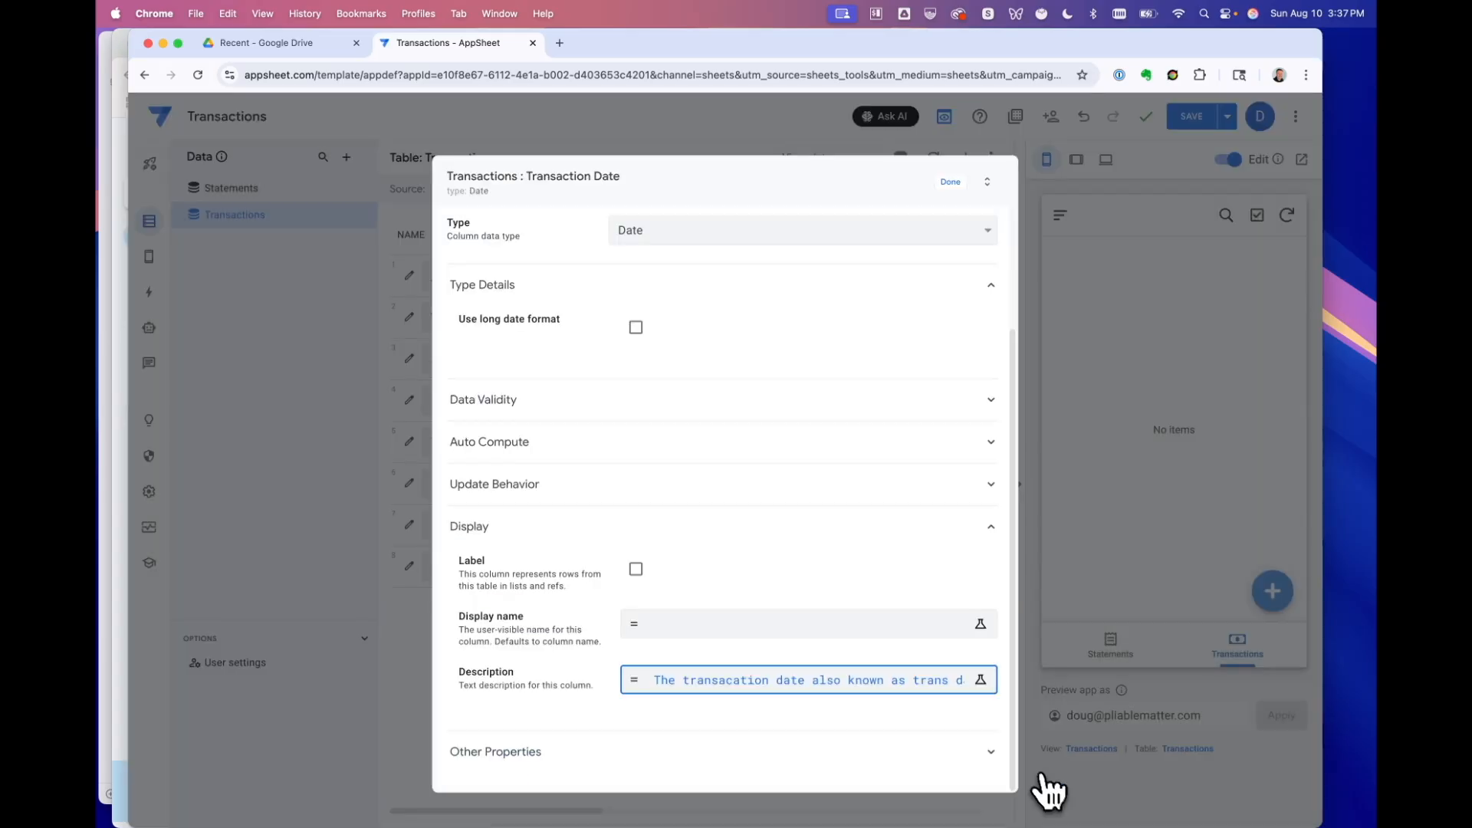
pyautogui.click(1035, 781)
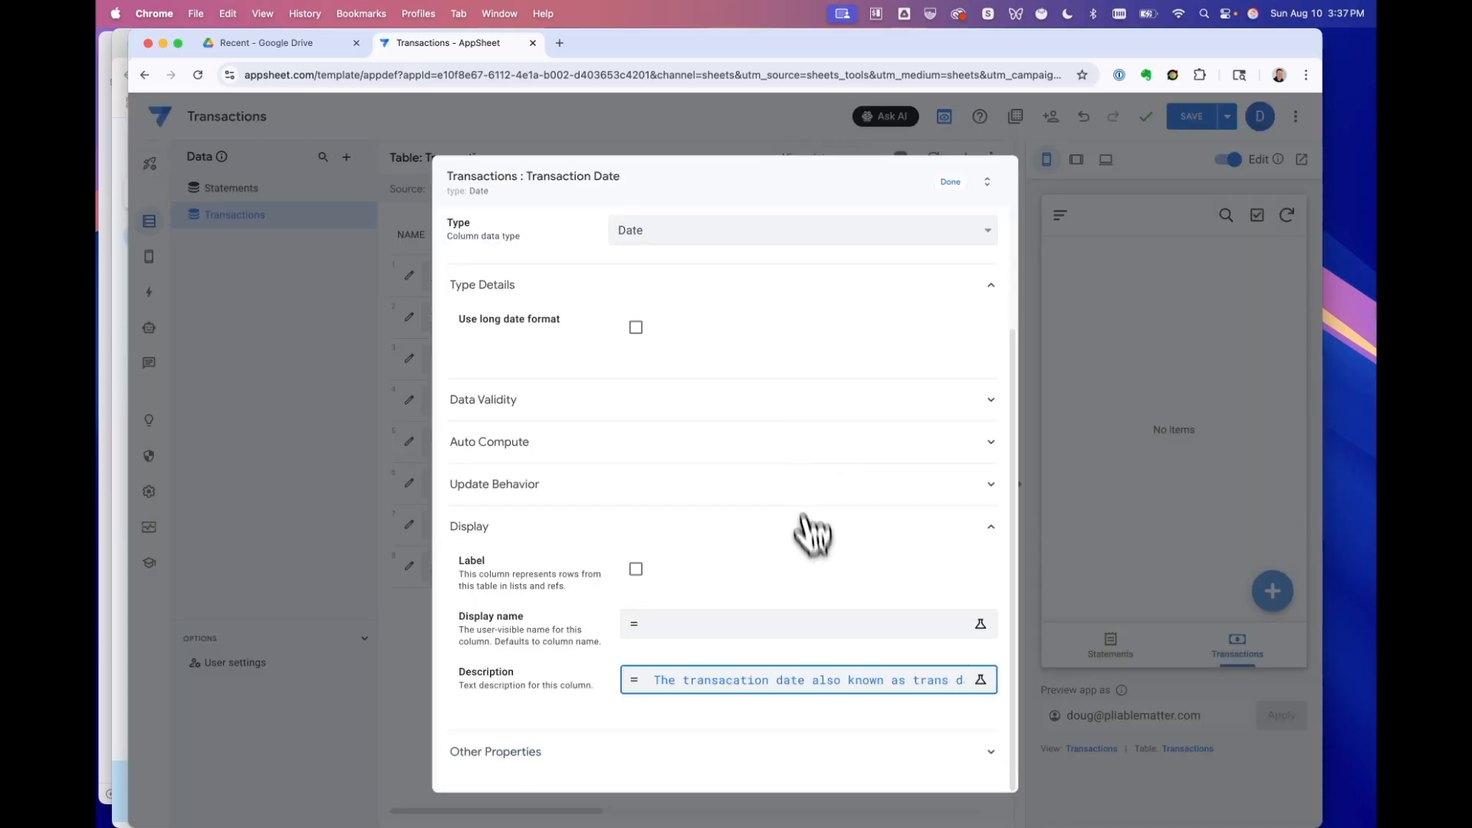
pyautogui.click(944, 184)
# Step: Switch to g18g.pdf and copy the "Description of Transaction or Credit" heading from its transactions list
pyautogui.press('super+Tab')
pyautogui.scroll(-3, 583, 494)
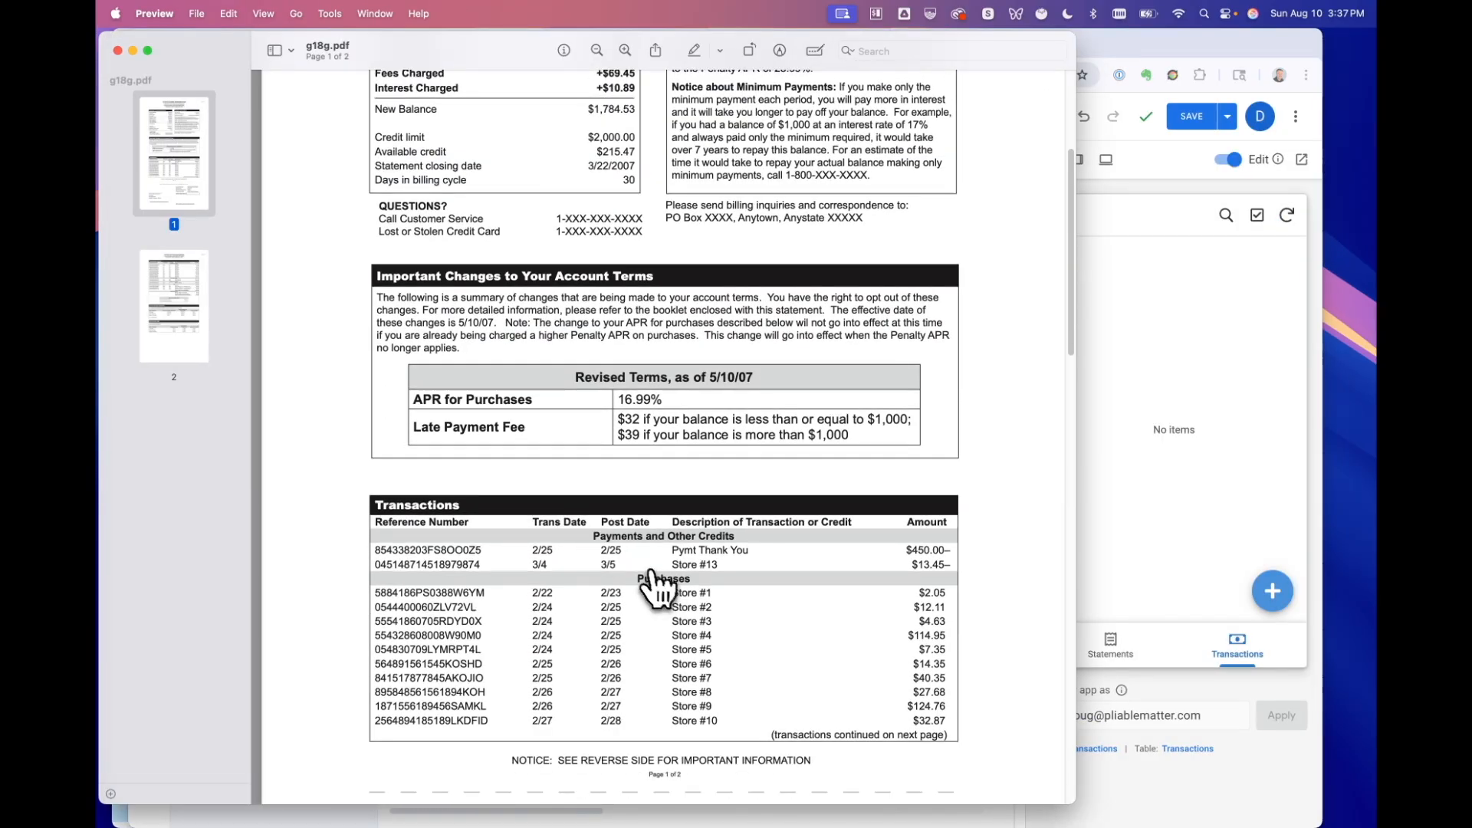
pyautogui.press('super+Tab')
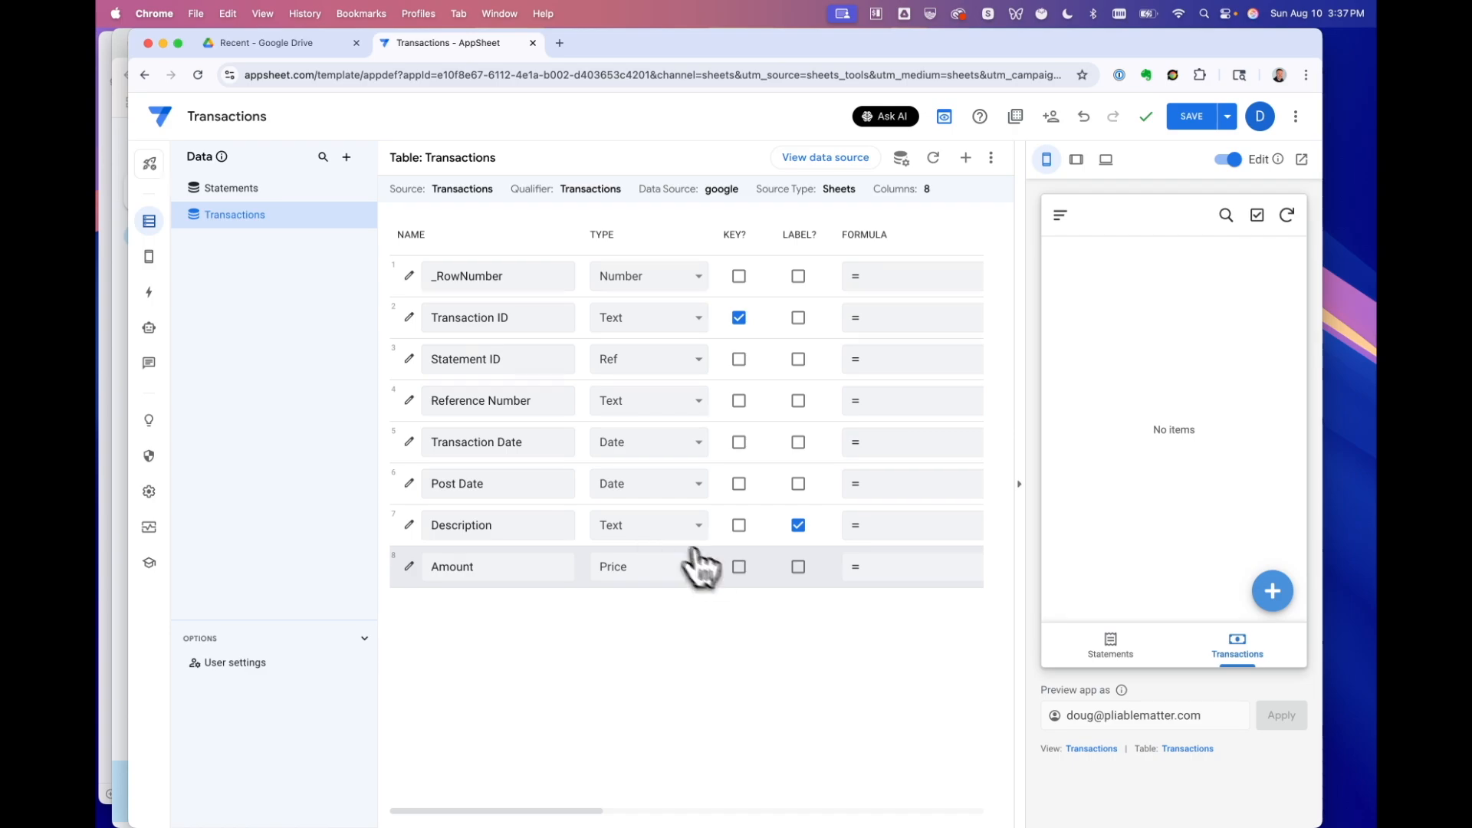
pyautogui.press('super+Tab')
pyautogui.scroll(-2, 709, 567)
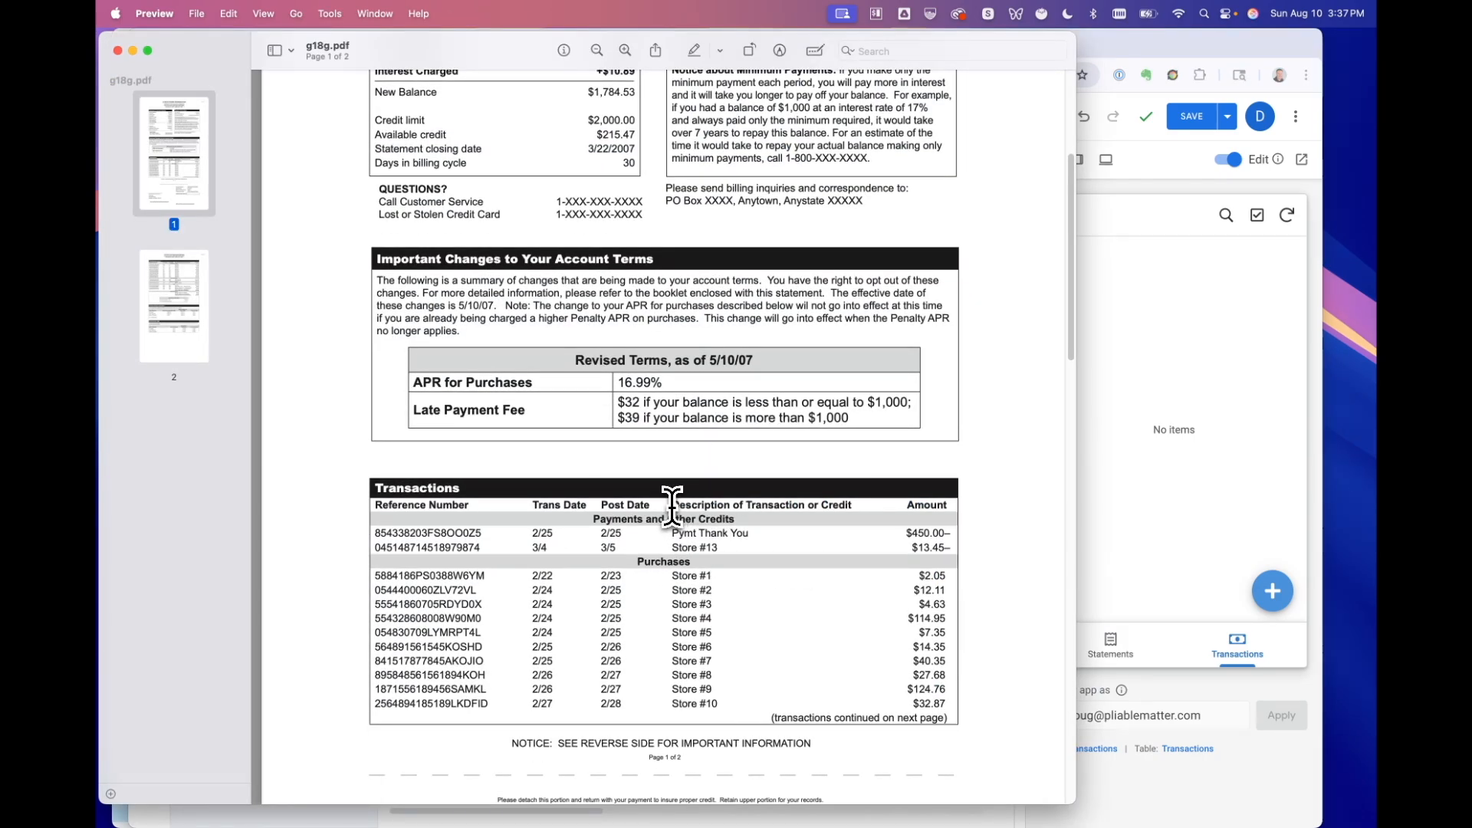
pyautogui.moveTo(675, 504); pyautogui.dragTo(852, 506)
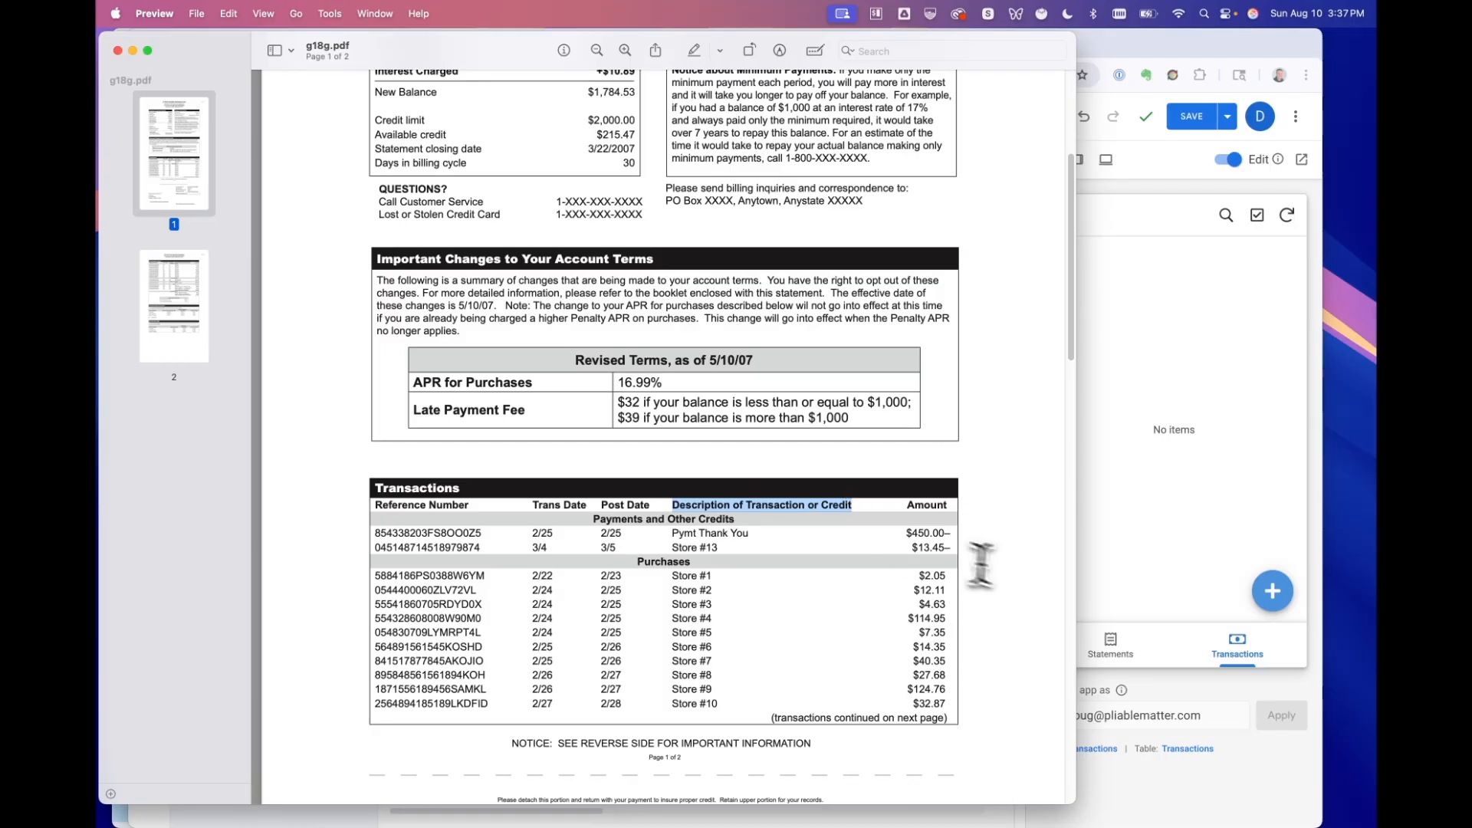
# Step: Switch back to AppSheet and set the Description column's description in the Transactions table to "Description of Transaction or Credit"
pyautogui.press('super+Tab')
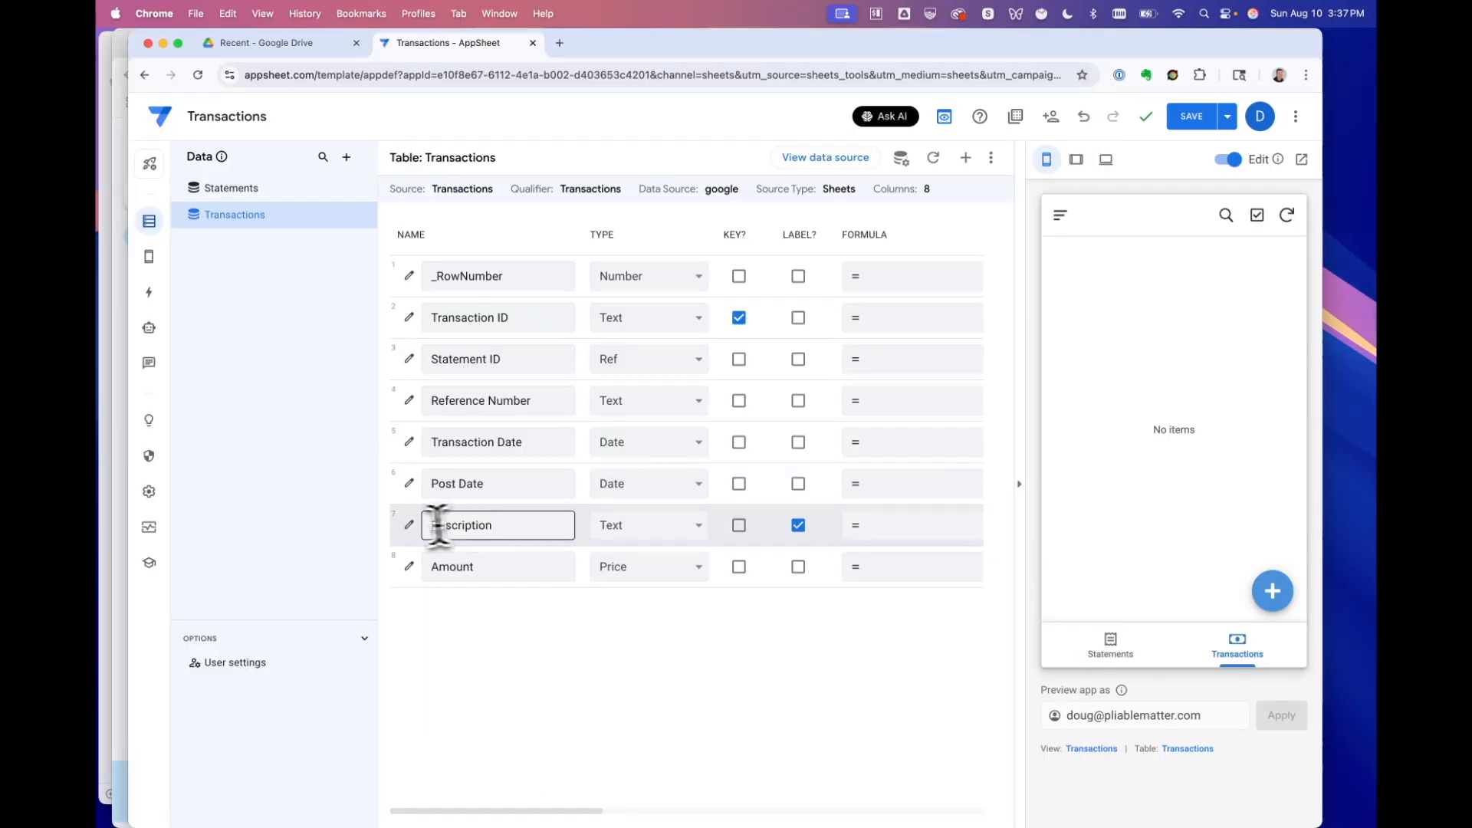
pyautogui.click(410, 524)
pyautogui.scroll(-4, 575, 591)
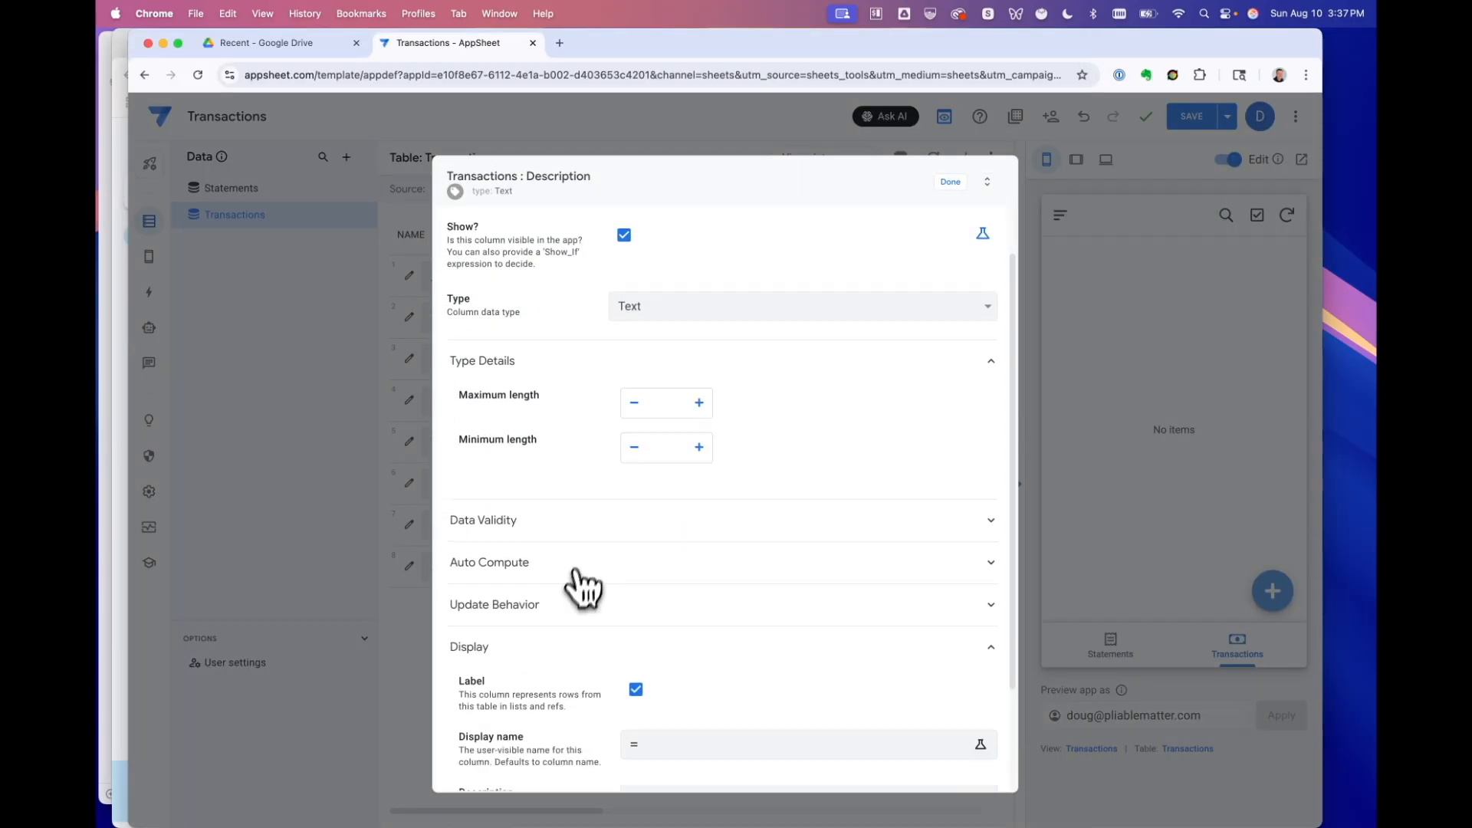
pyautogui.click(682, 694)
pyautogui.press('Escape')
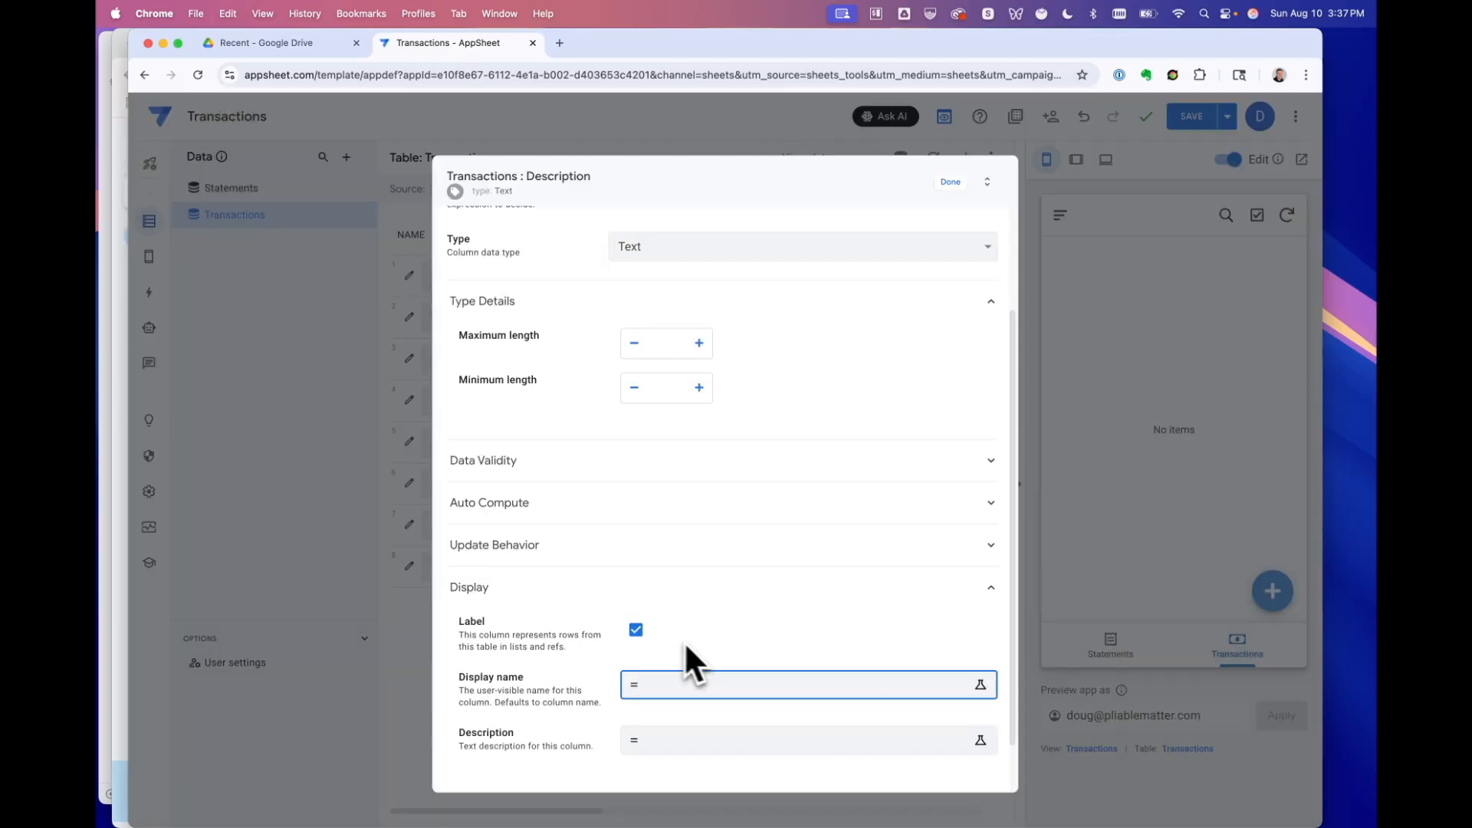
pyautogui.scroll(-2, 667, 666)
pyautogui.click(818, 690)
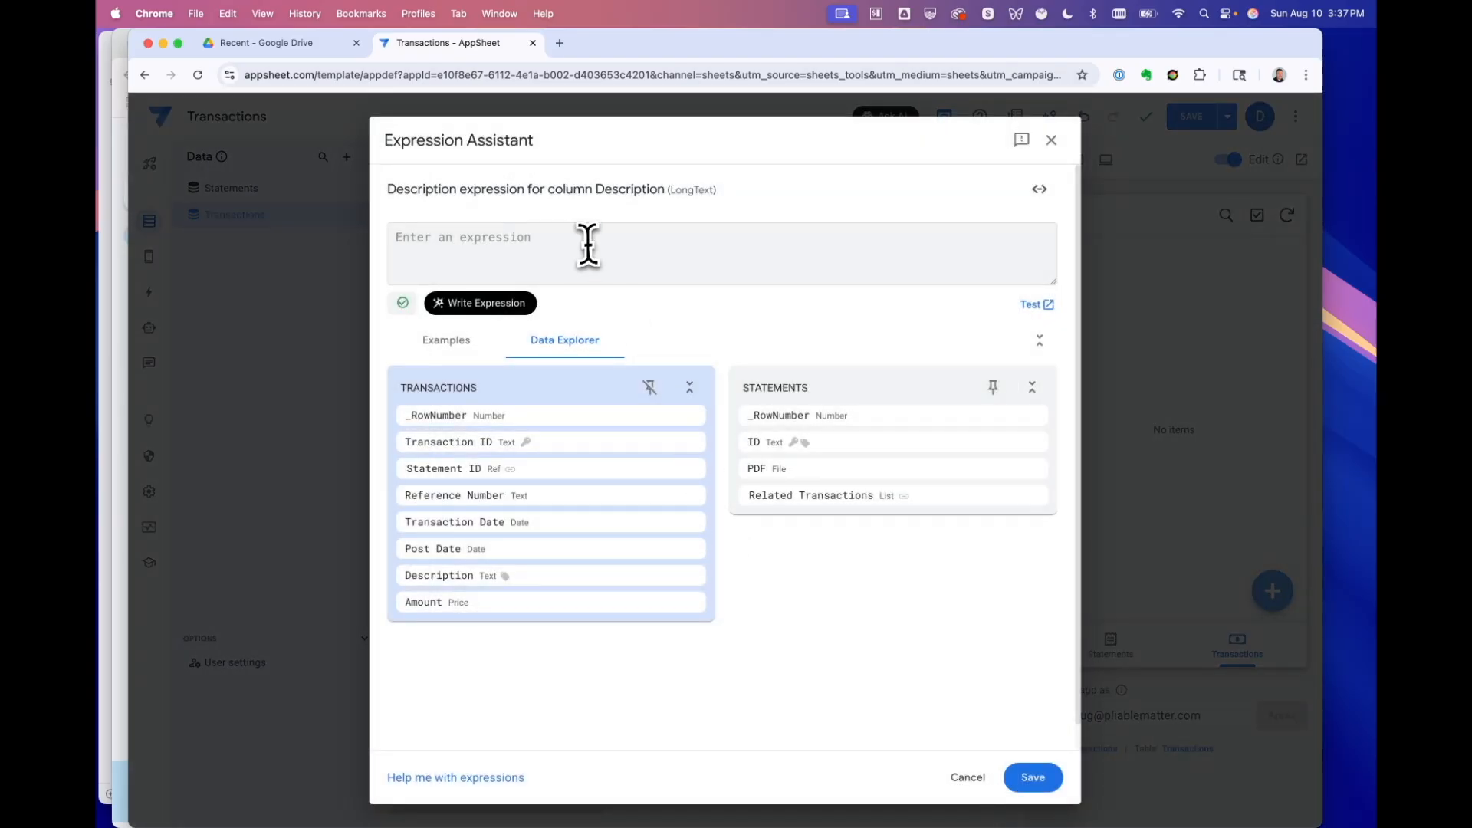
pyautogui.write('Description of Transaction or Credit')
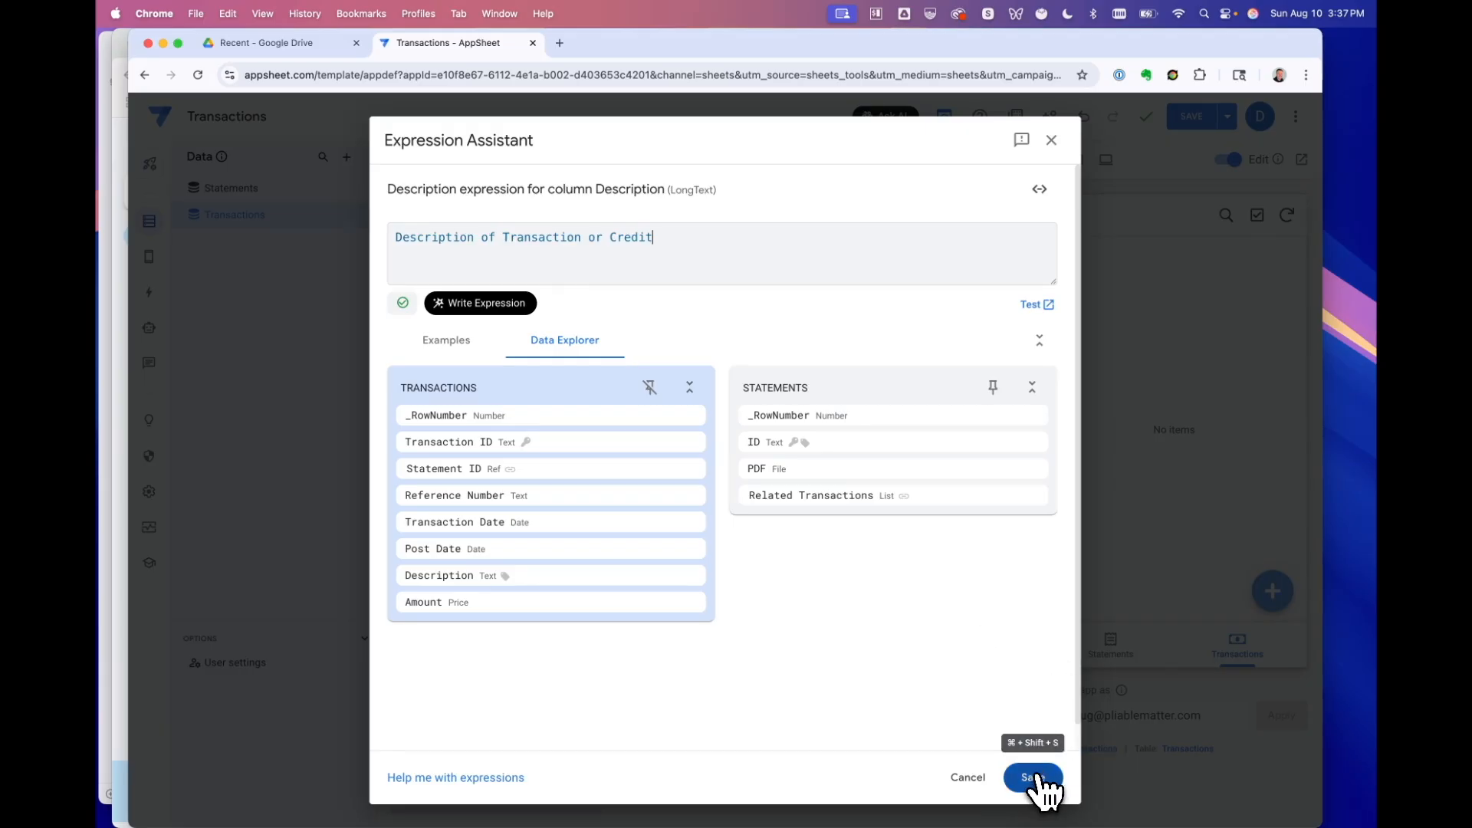
pyautogui.click(1035, 778)
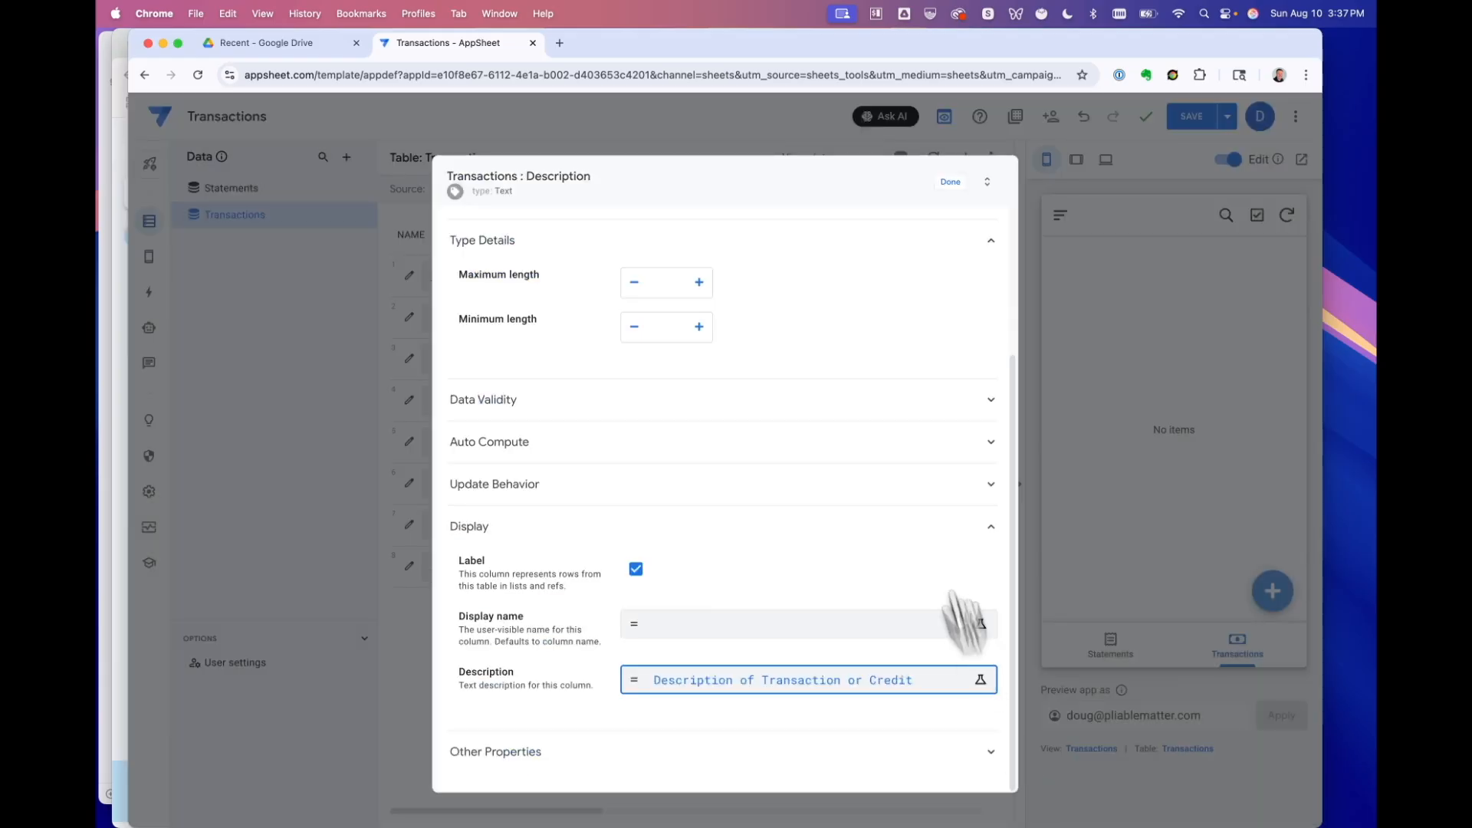
pyautogui.click(950, 184)
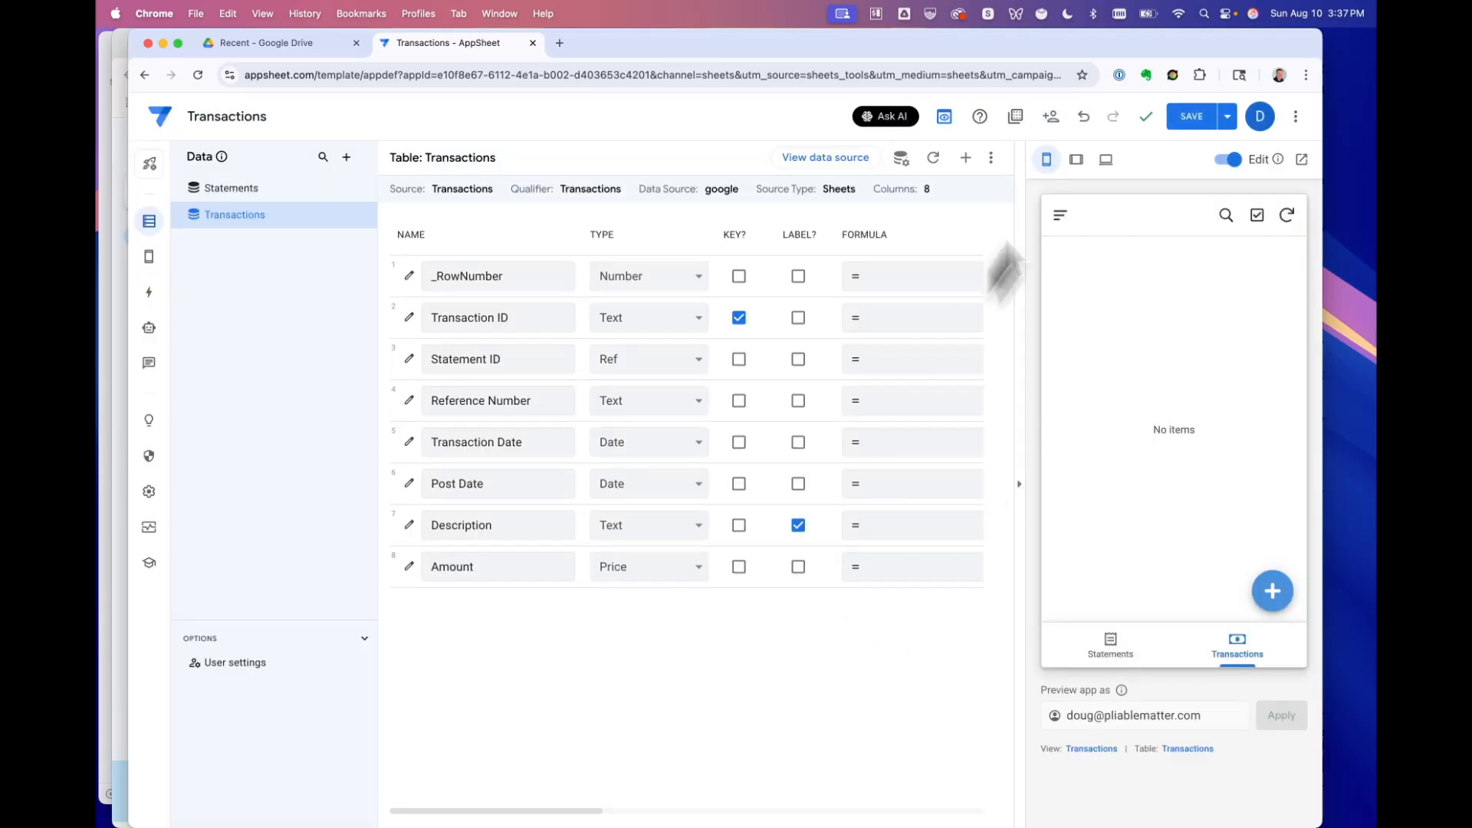
# Step: Examine the transaction dates in g18g.pdf and compare them with the statement period given at the top of the document
pyautogui.press('super+Tab')
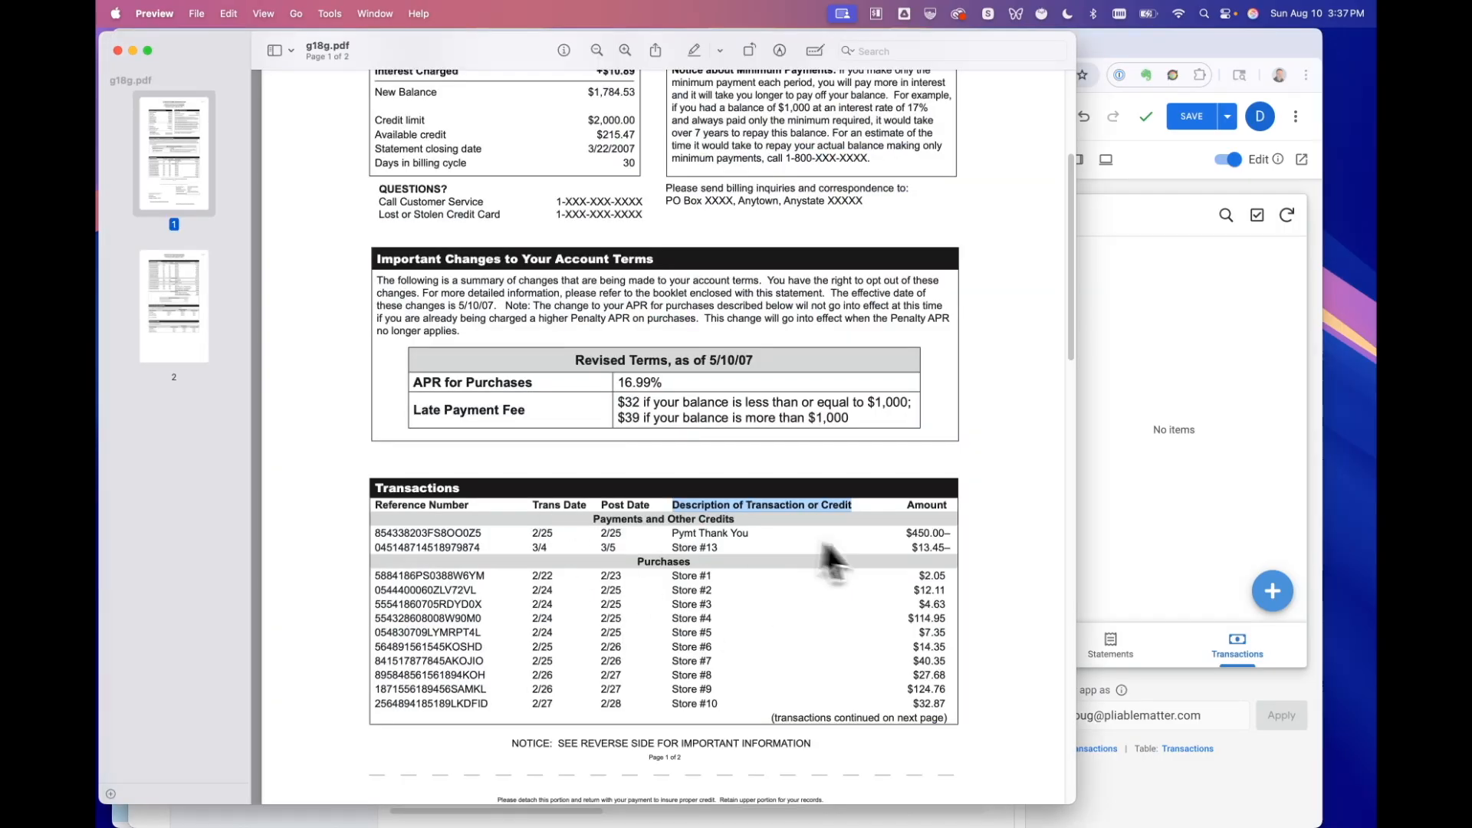
pyautogui.scroll(5, 917, 546)
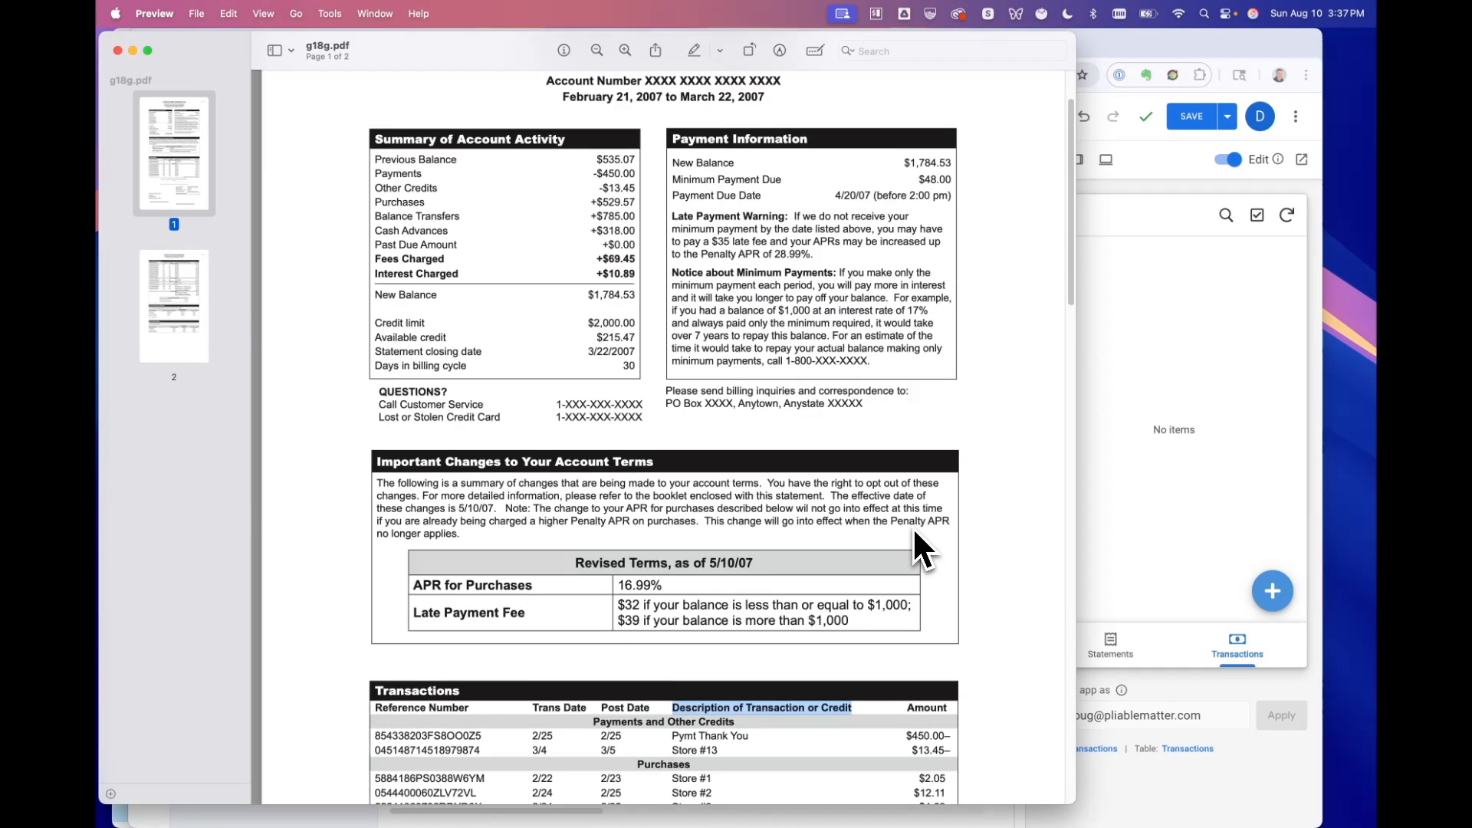
pyautogui.scroll(-1, 915, 542)
pyautogui.scroll(-5, 912, 527)
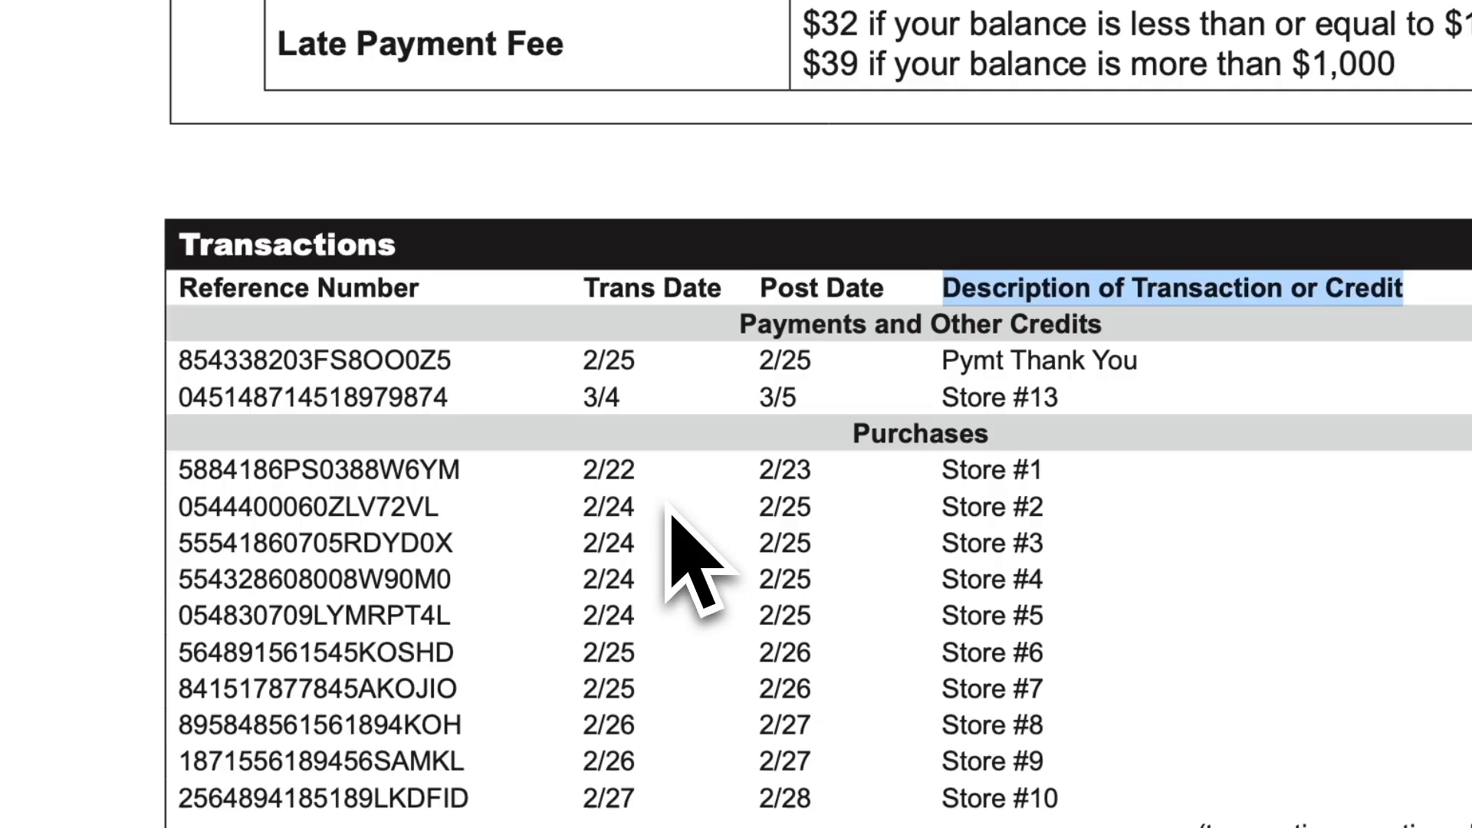
pyautogui.scroll(10, 797, 536)
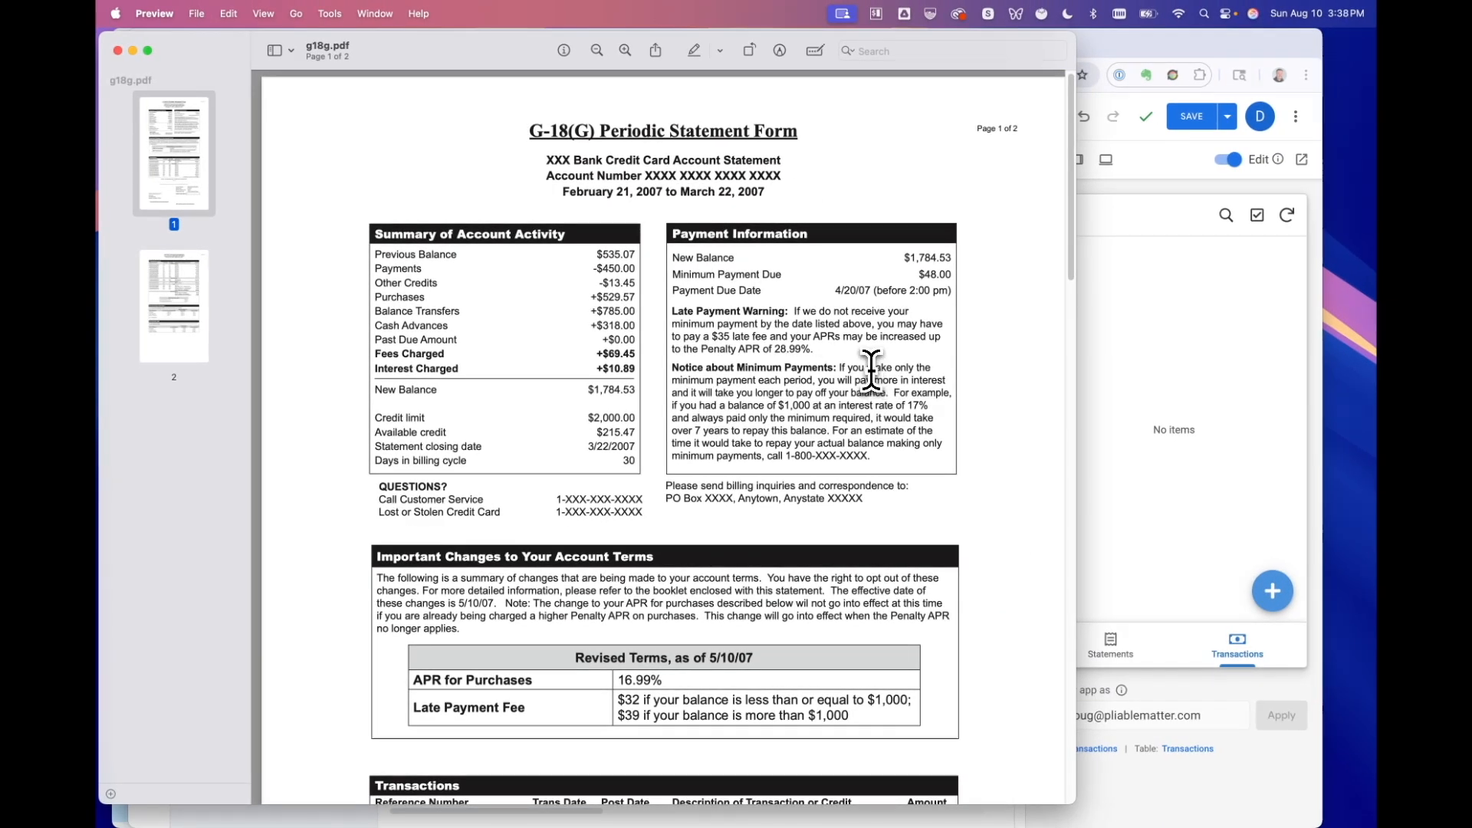
pyautogui.scroll(-5, 723, 539)
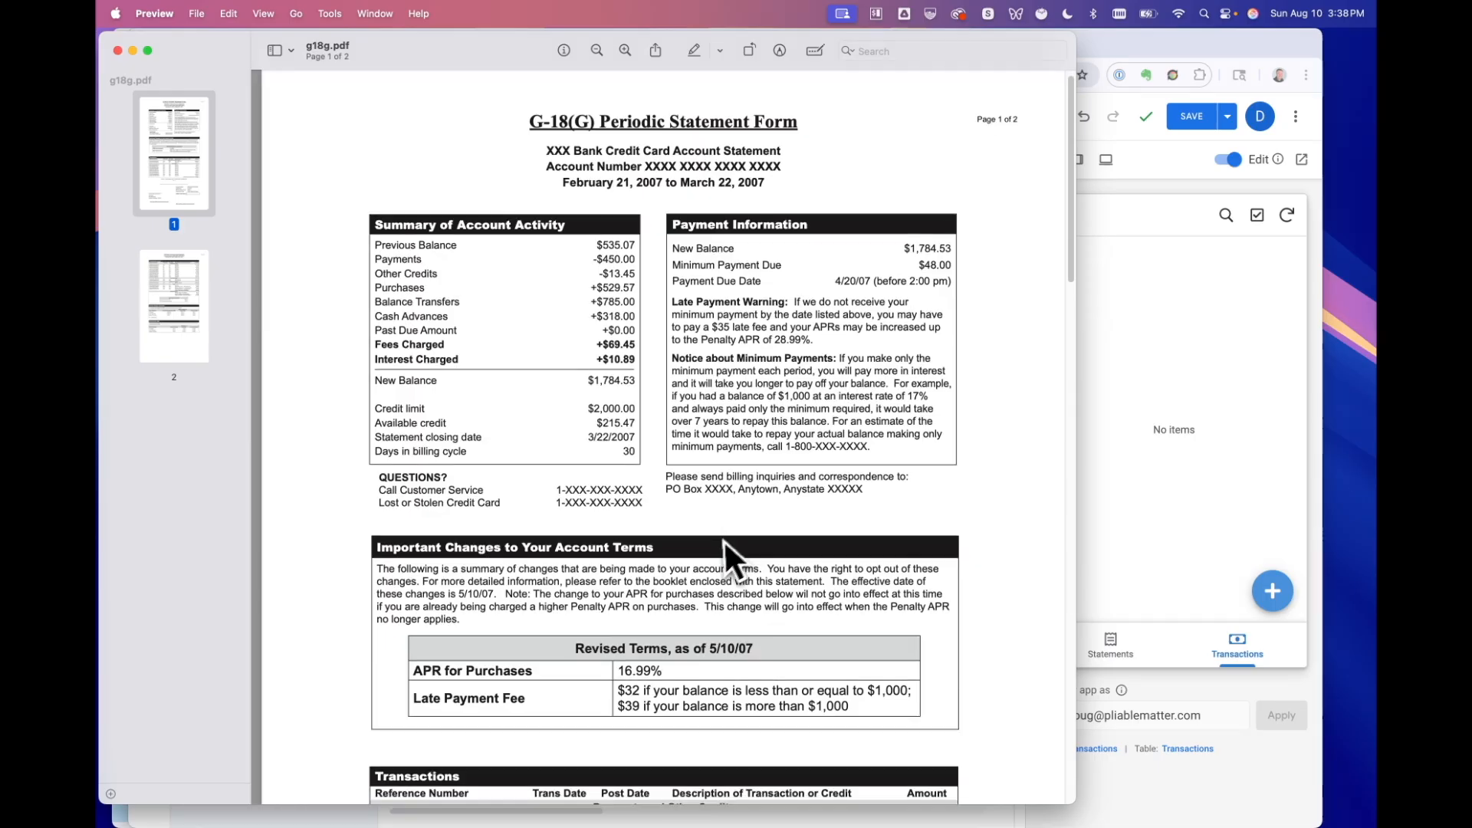
pyautogui.scroll(-1, 718, 546)
# Step: In AppSheet, instruct the bot's AI task to find the document year at the top and use it for each line item year, and save
pyautogui.click(1182, 796)
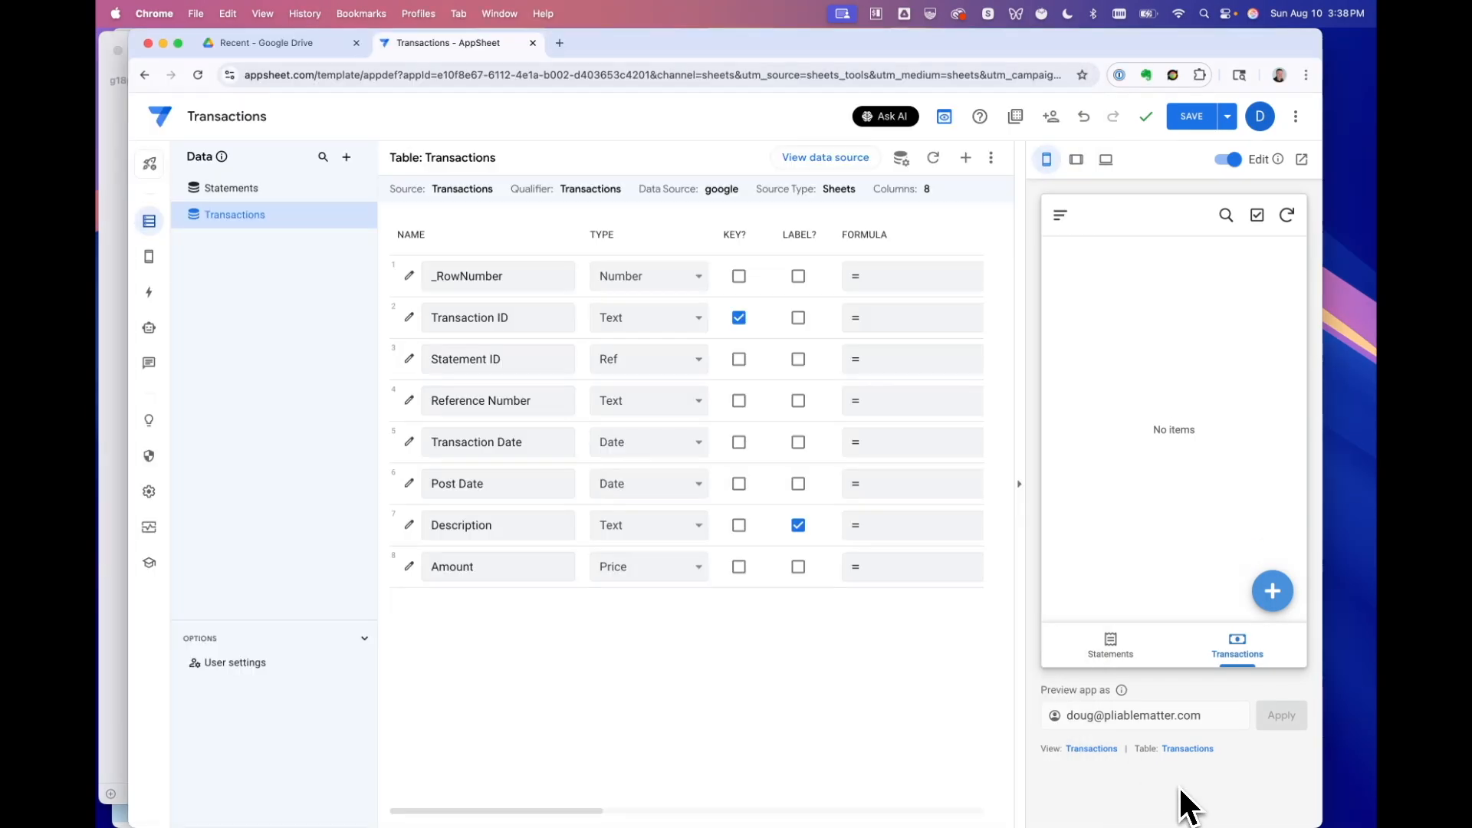
pyautogui.click(150, 328)
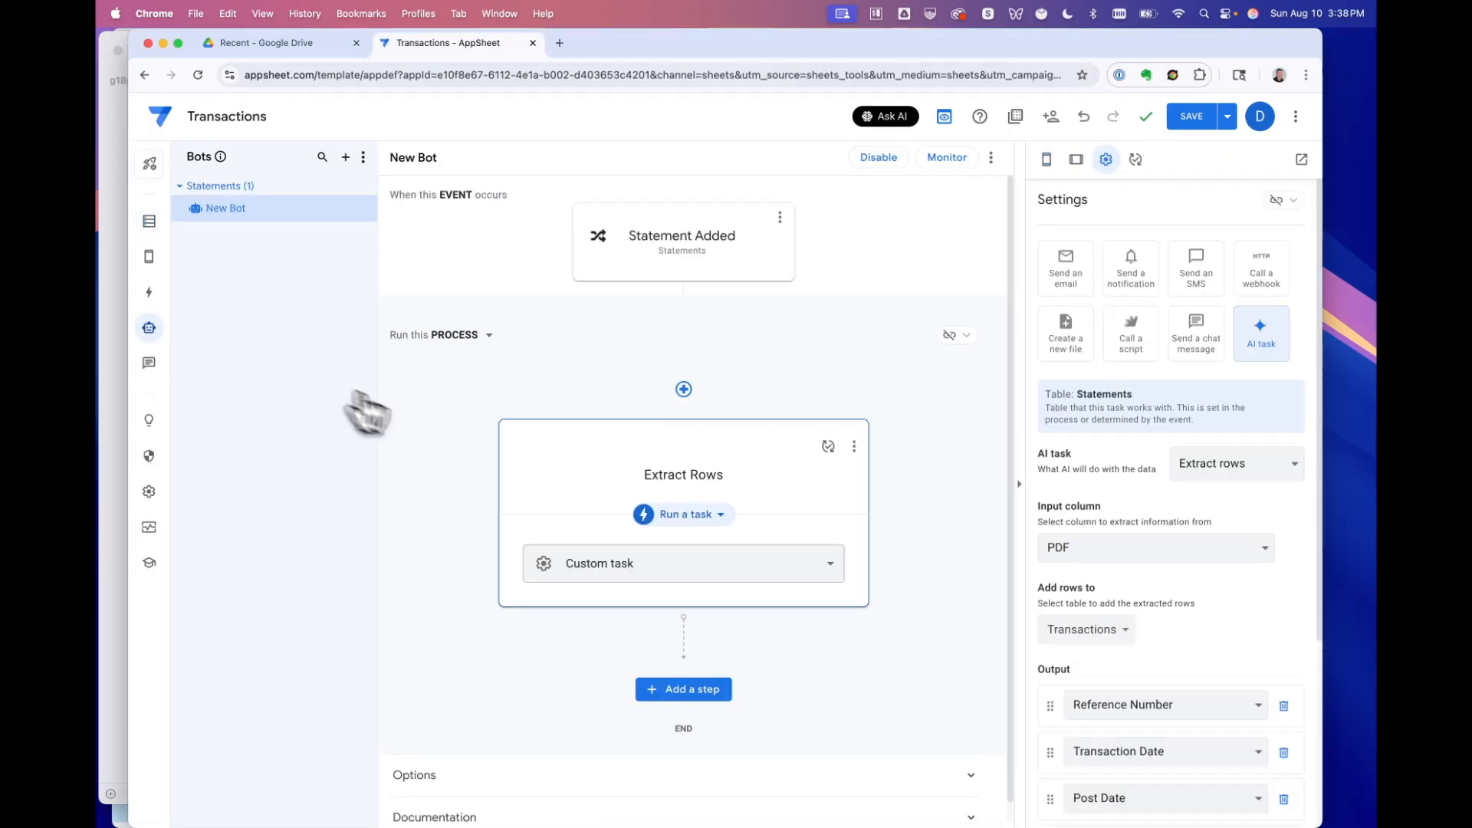
pyautogui.scroll(-4, 1150, 633)
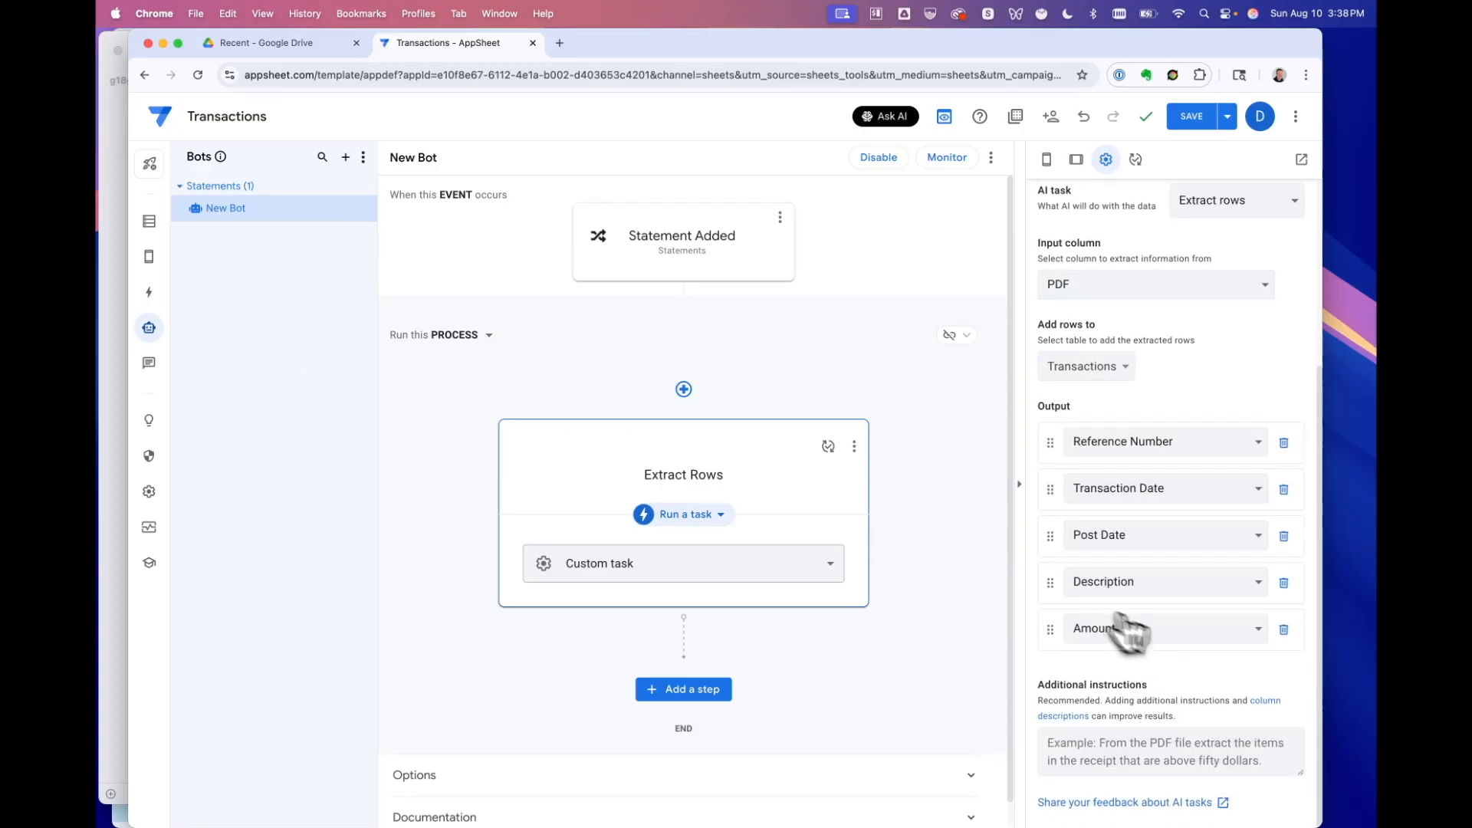
pyautogui.scroll(1, 1169, 609)
pyautogui.scroll(-1, 1170, 608)
pyautogui.click(1150, 746)
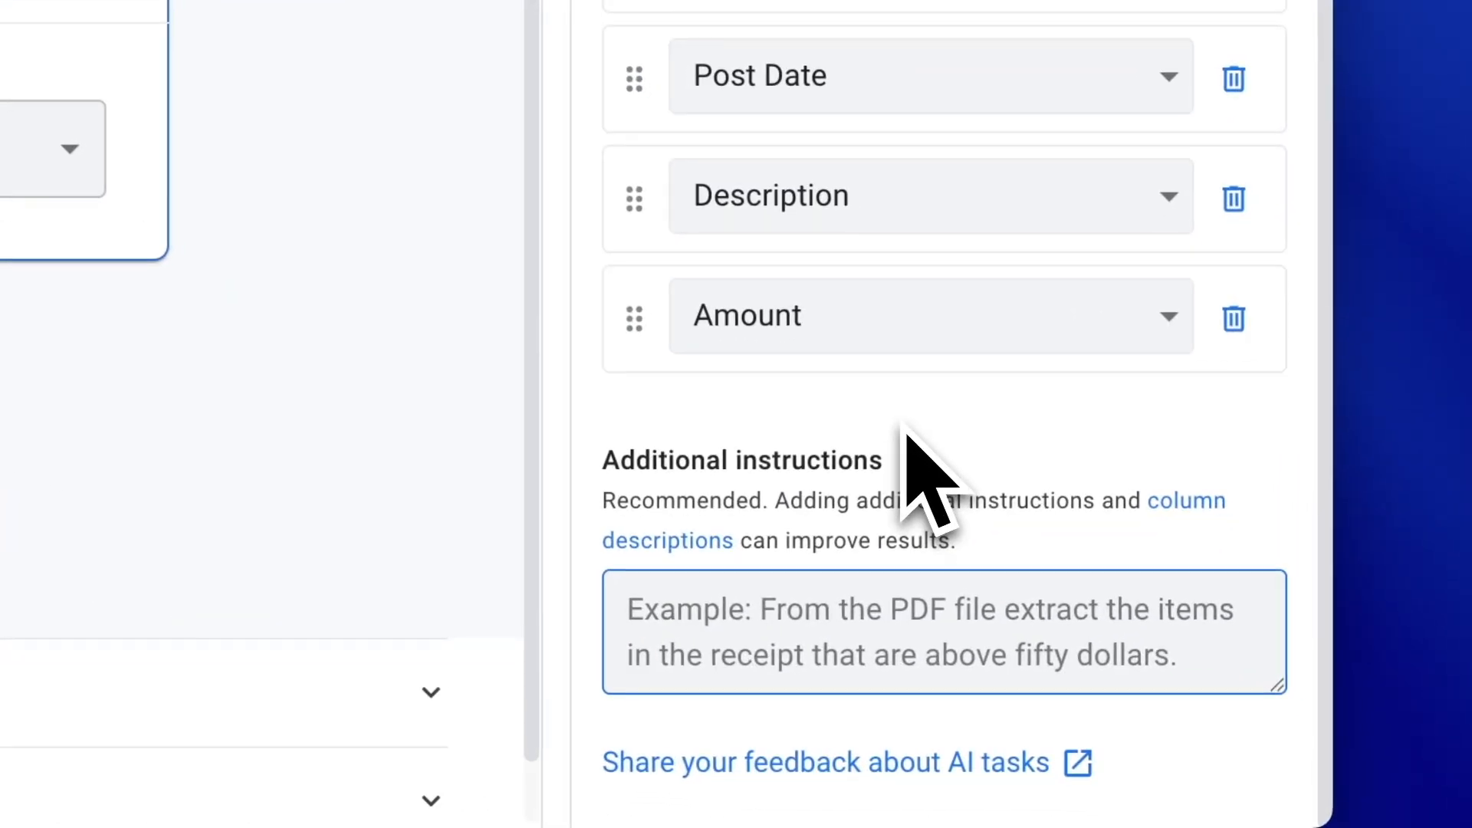
pyautogui.write('AI')
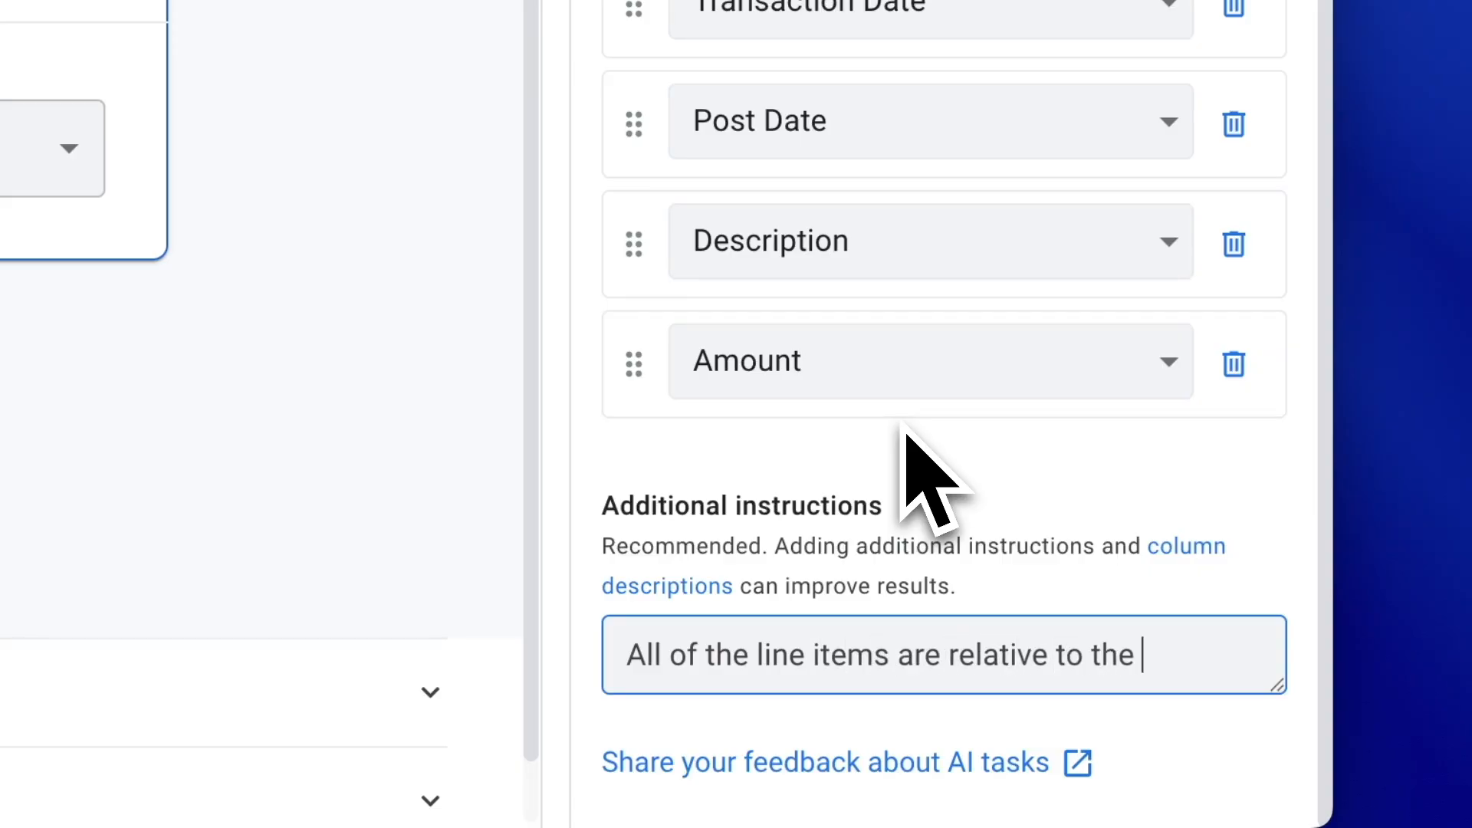
pyautogui.write('ment year. Find the document year')
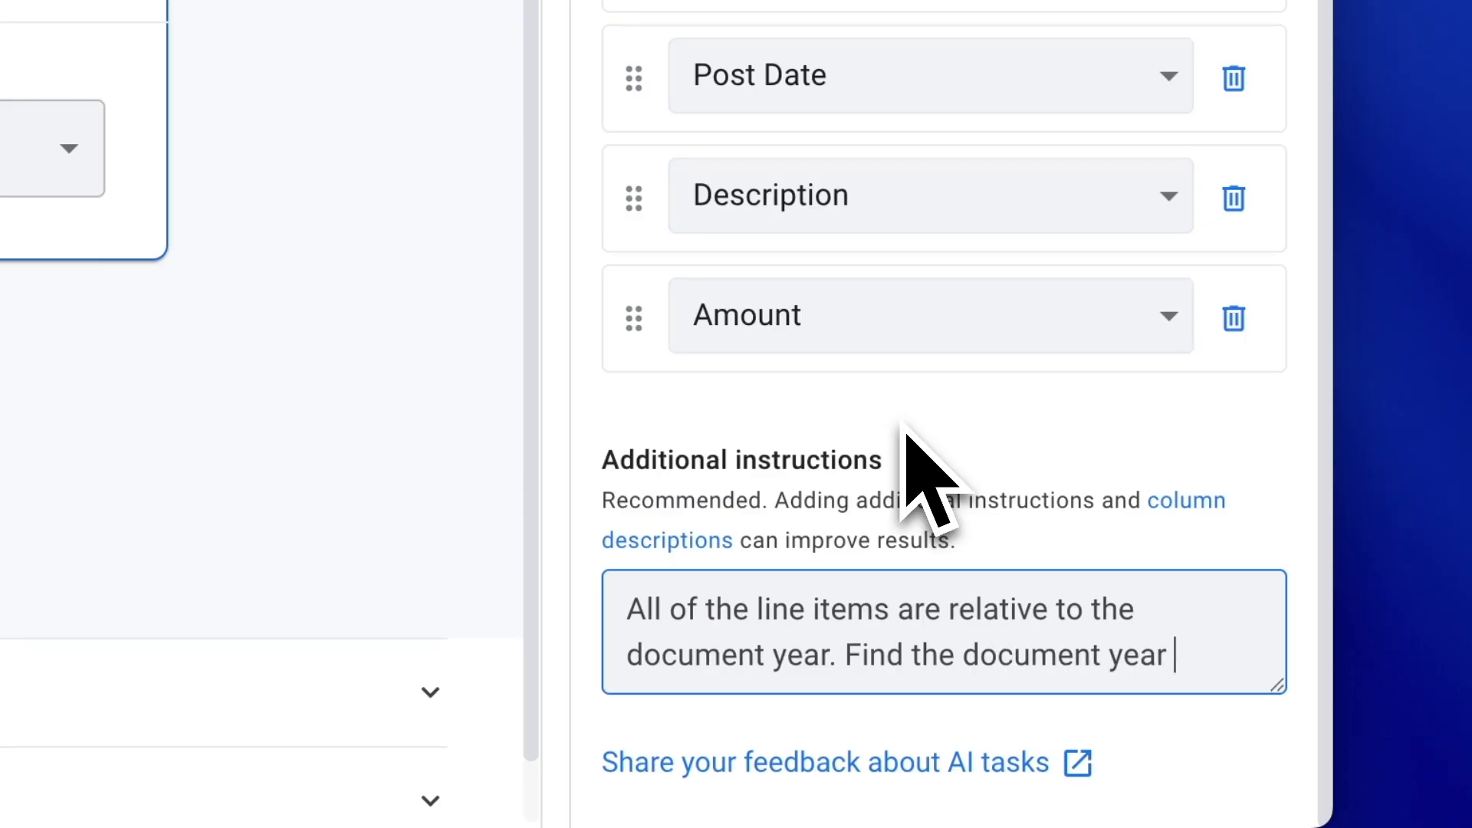
pyautogui.write('to')
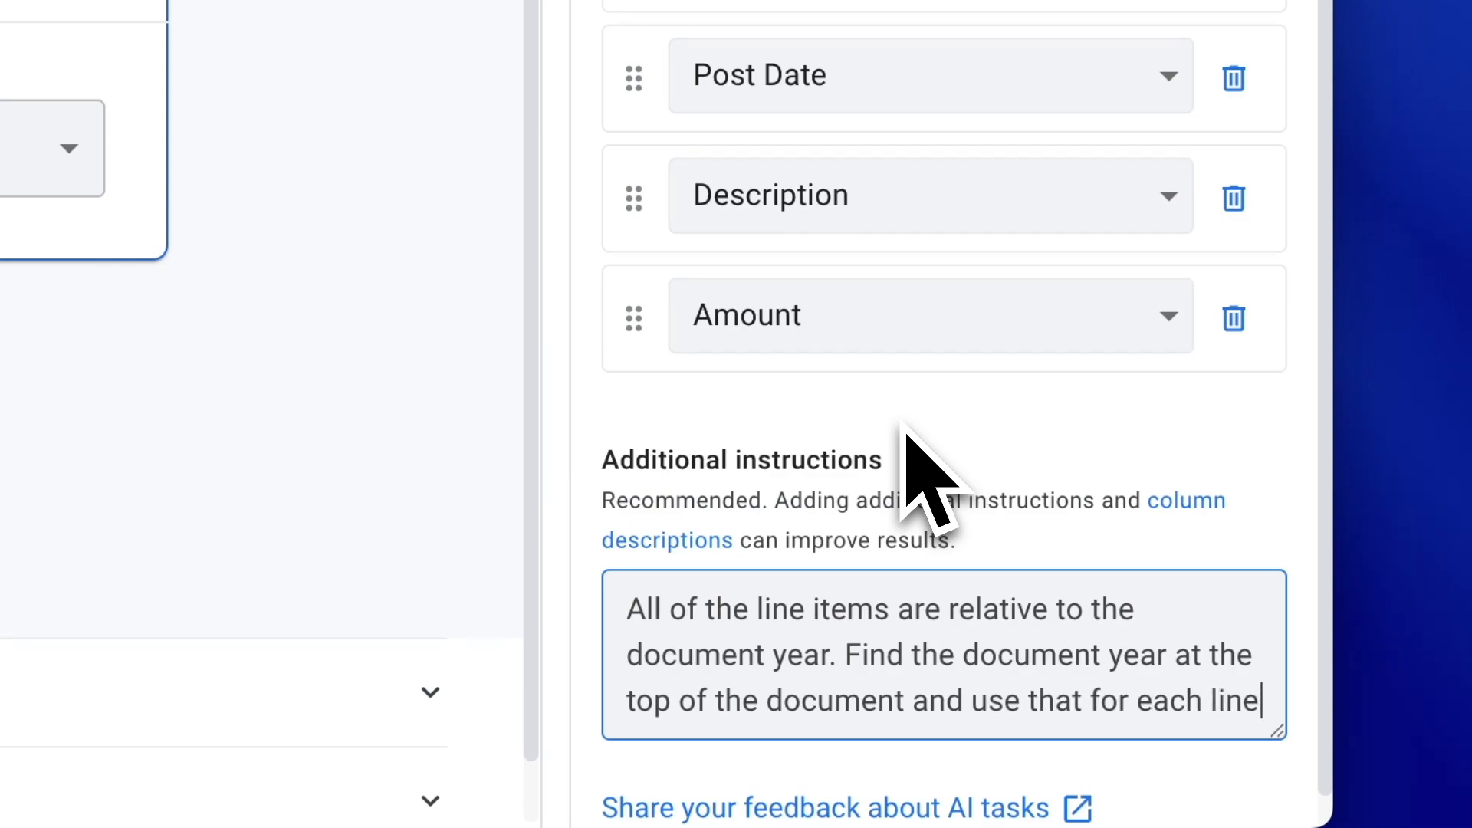
pyautogui.write('it')
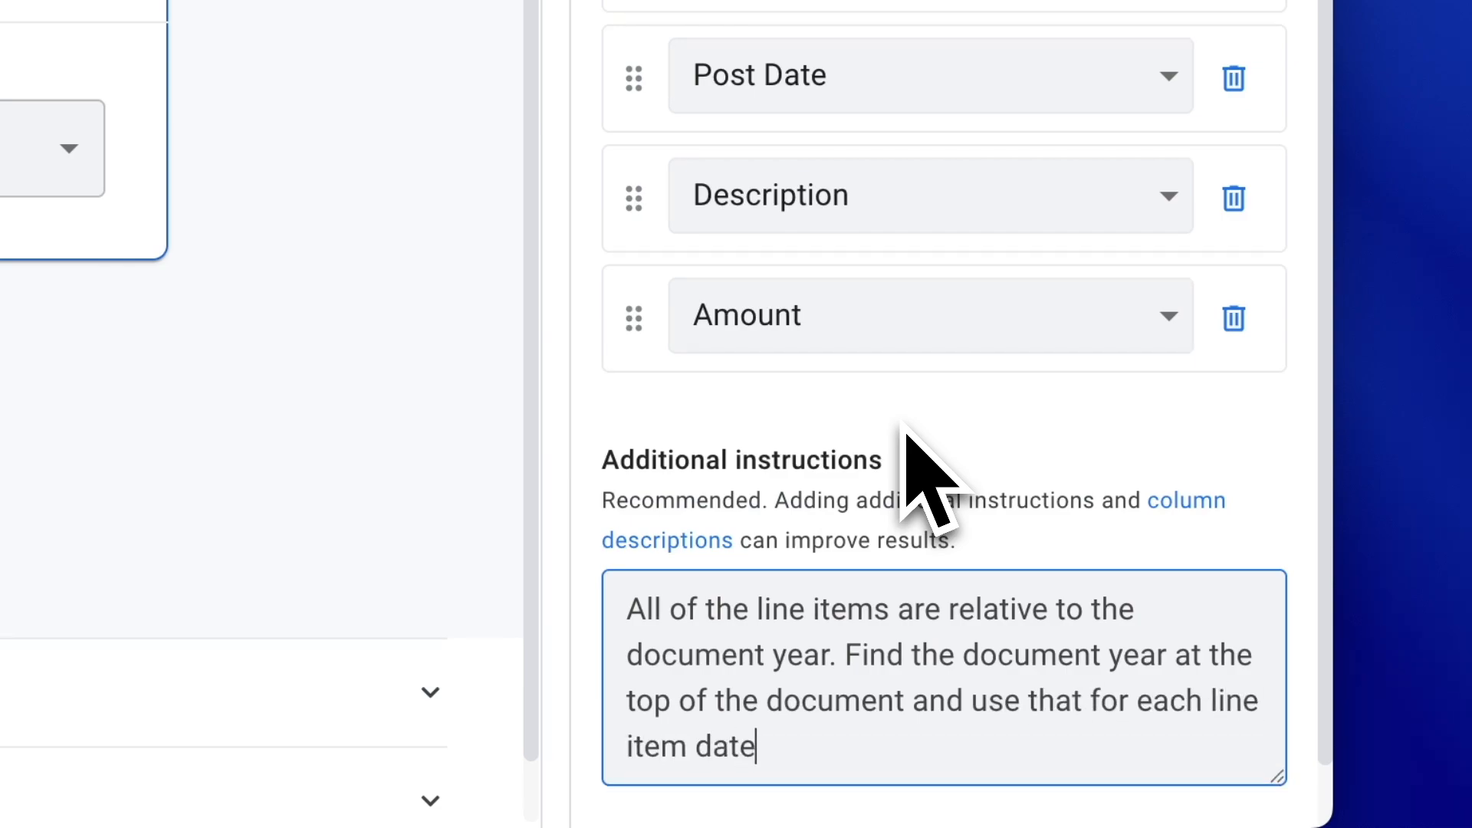
pyautogui.write('em year.')
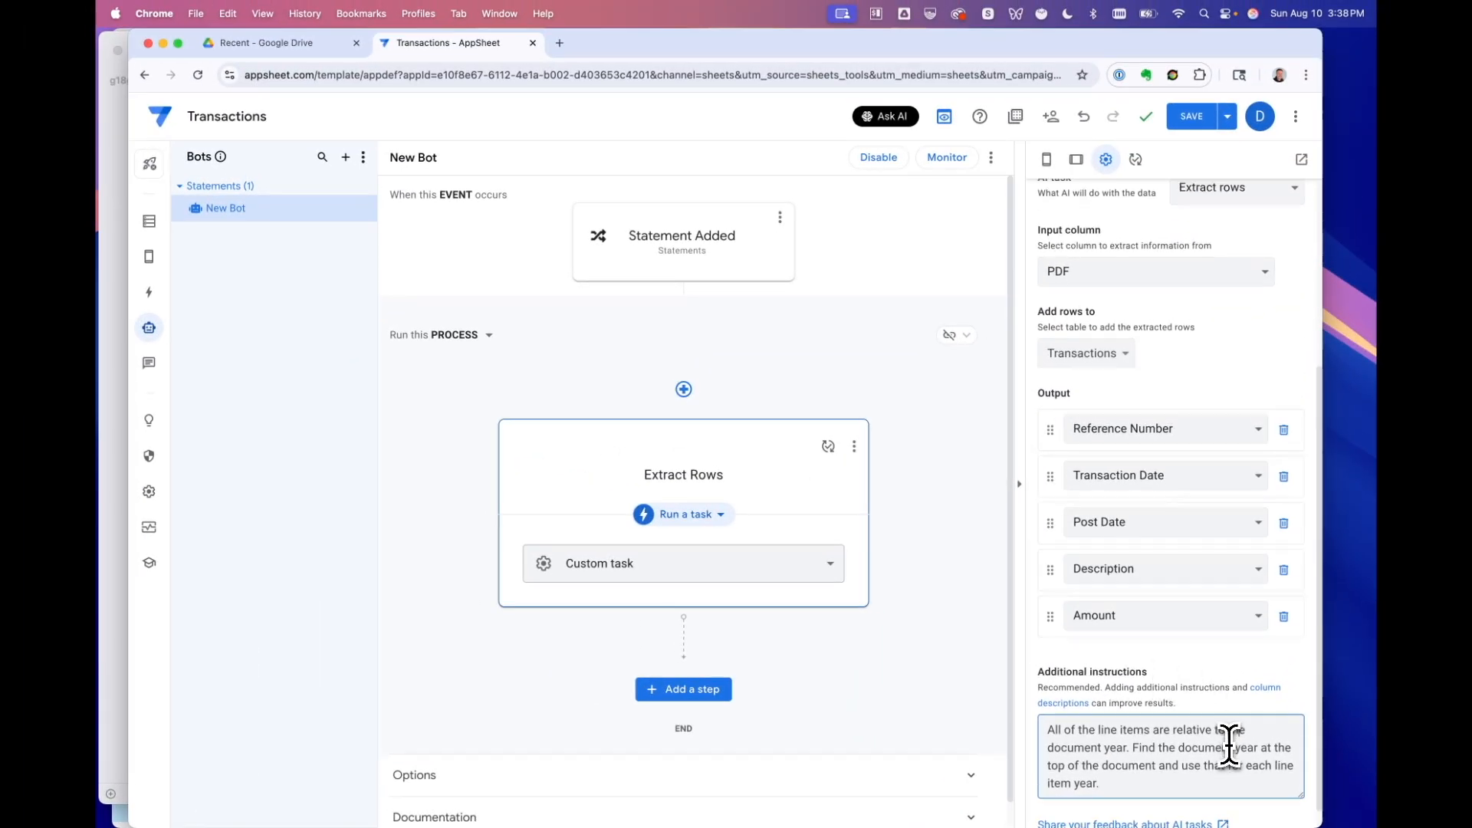
pyautogui.scroll(-1, 1222, 746)
pyautogui.click(1200, 123)
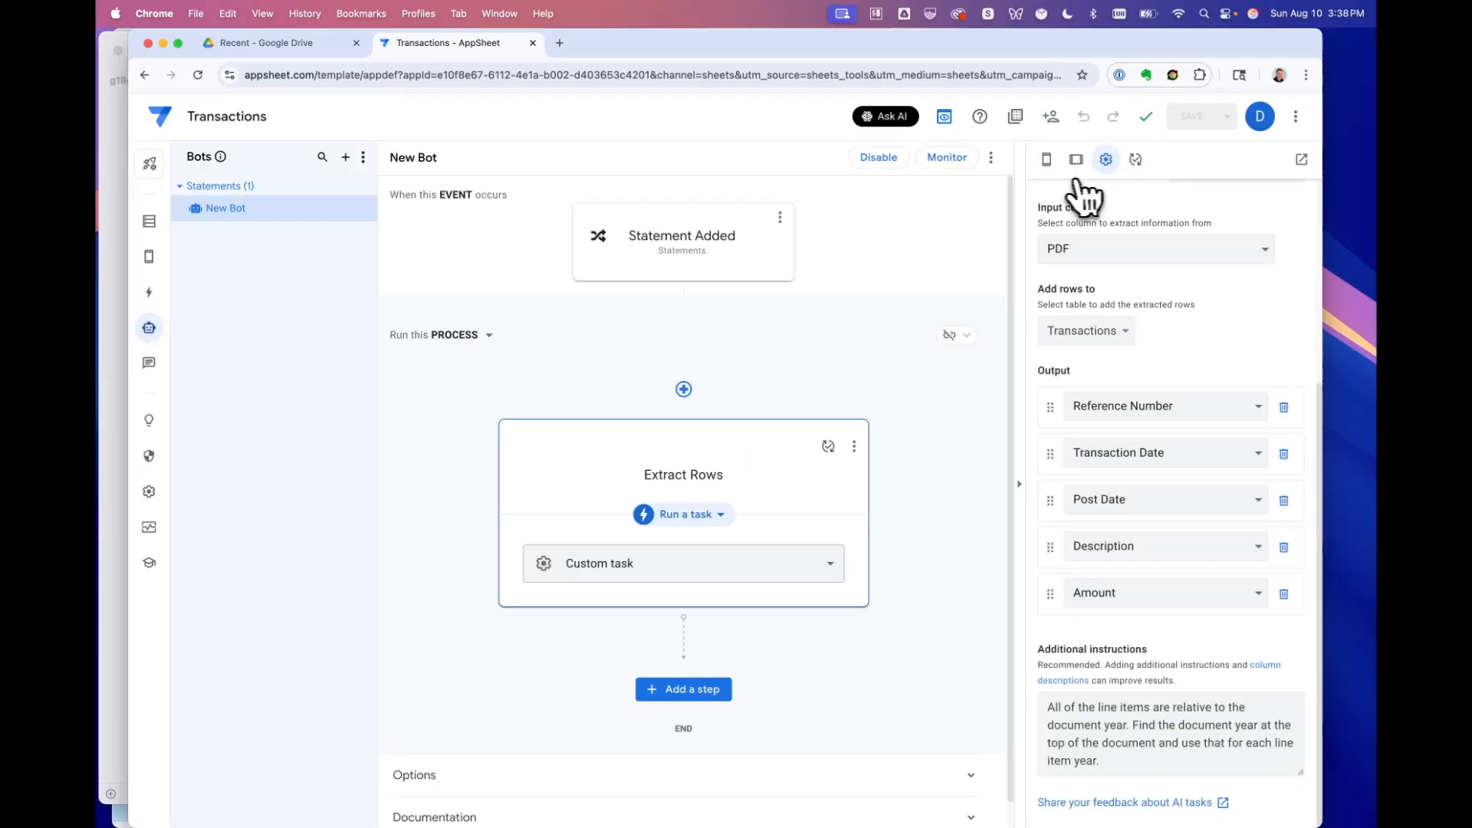
# Step: Rename the bot under Statements as "Extract Transactions" and save the app
pyautogui.click(367, 208)
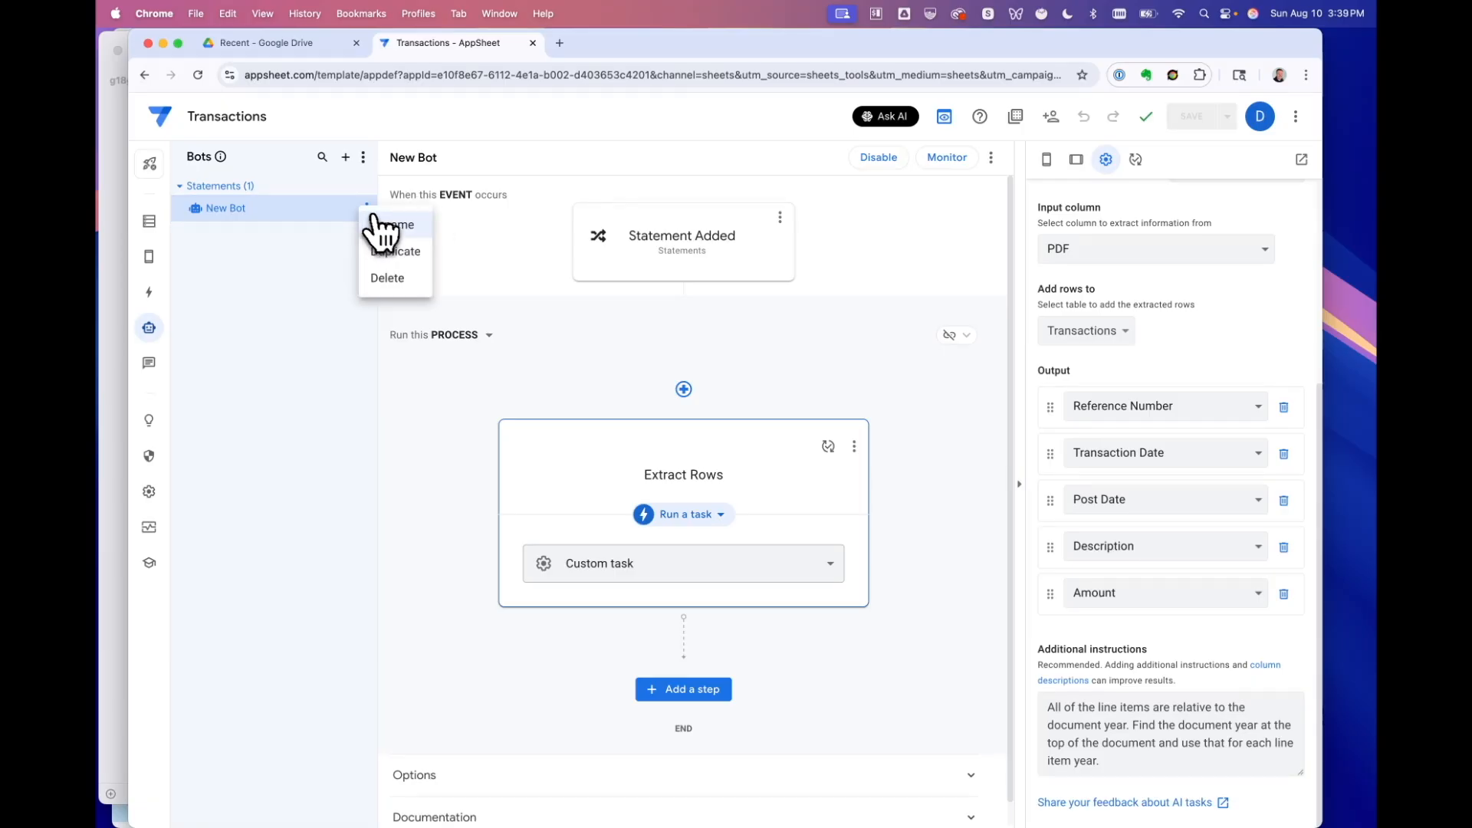
pyautogui.click(400, 223)
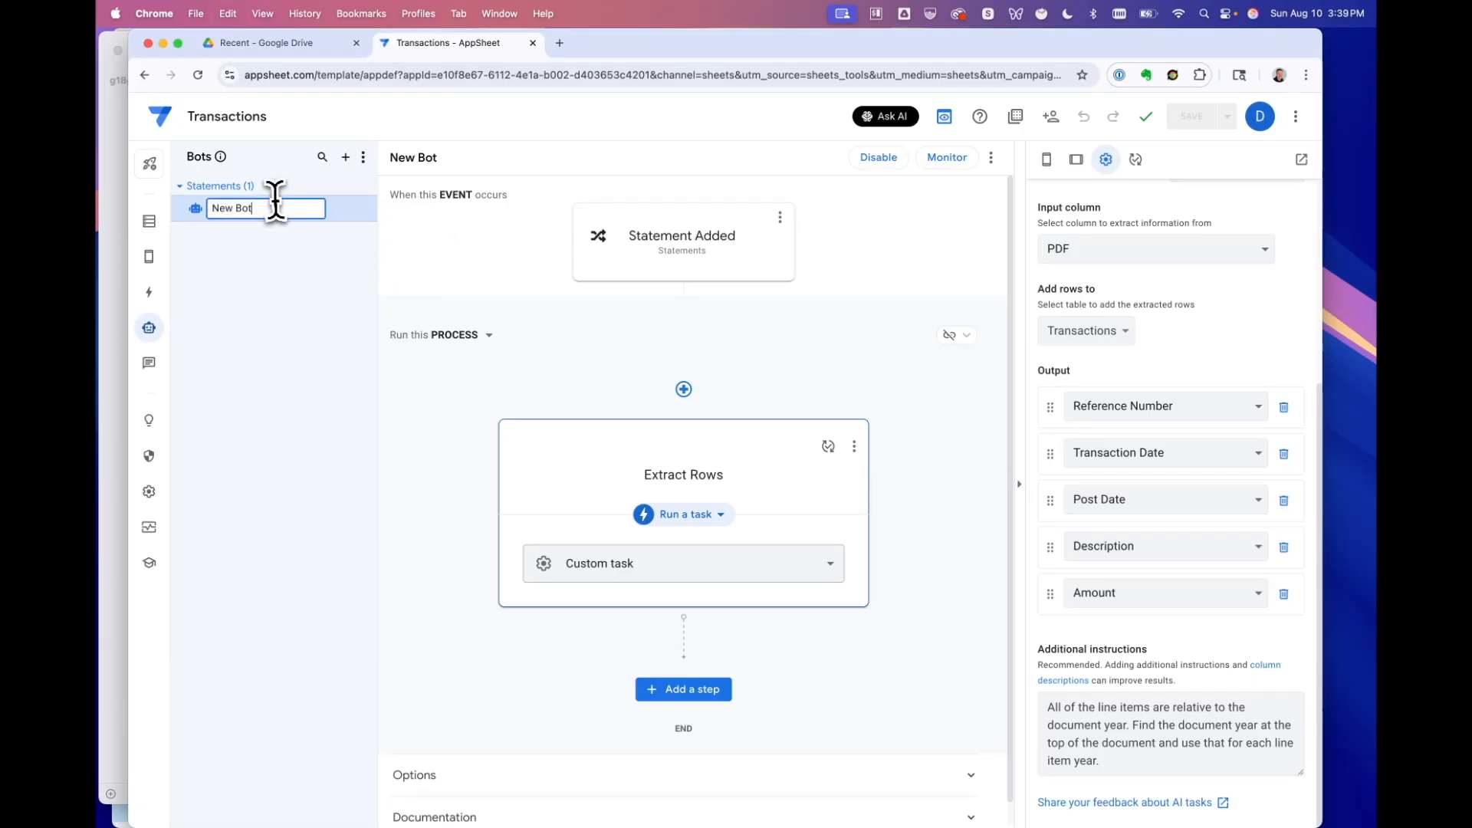
pyautogui.tripleClick(271, 209)
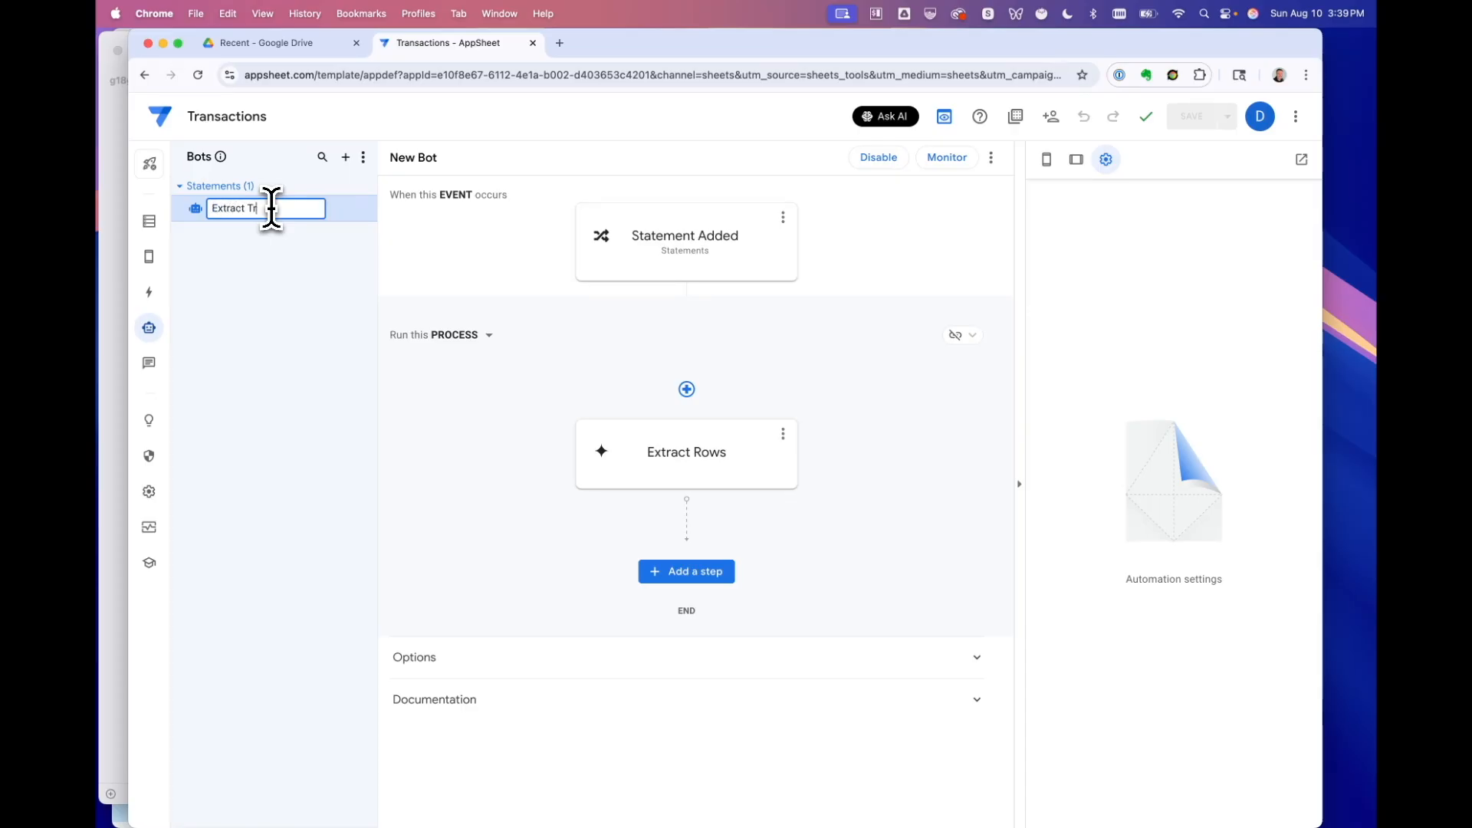
pyautogui.write('Extract Transactions')
pyautogui.press('Return')
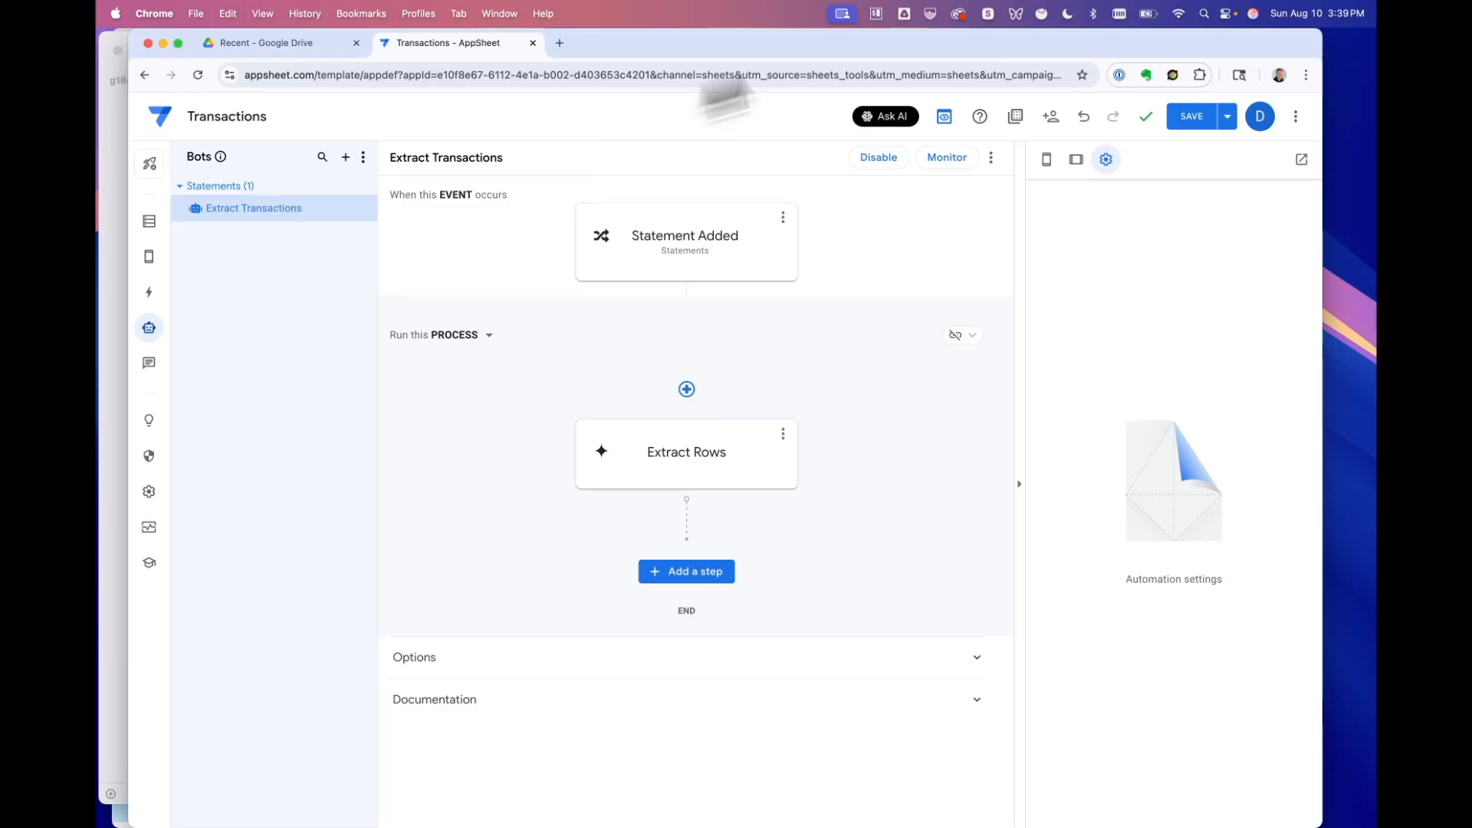
pyautogui.click(1192, 121)
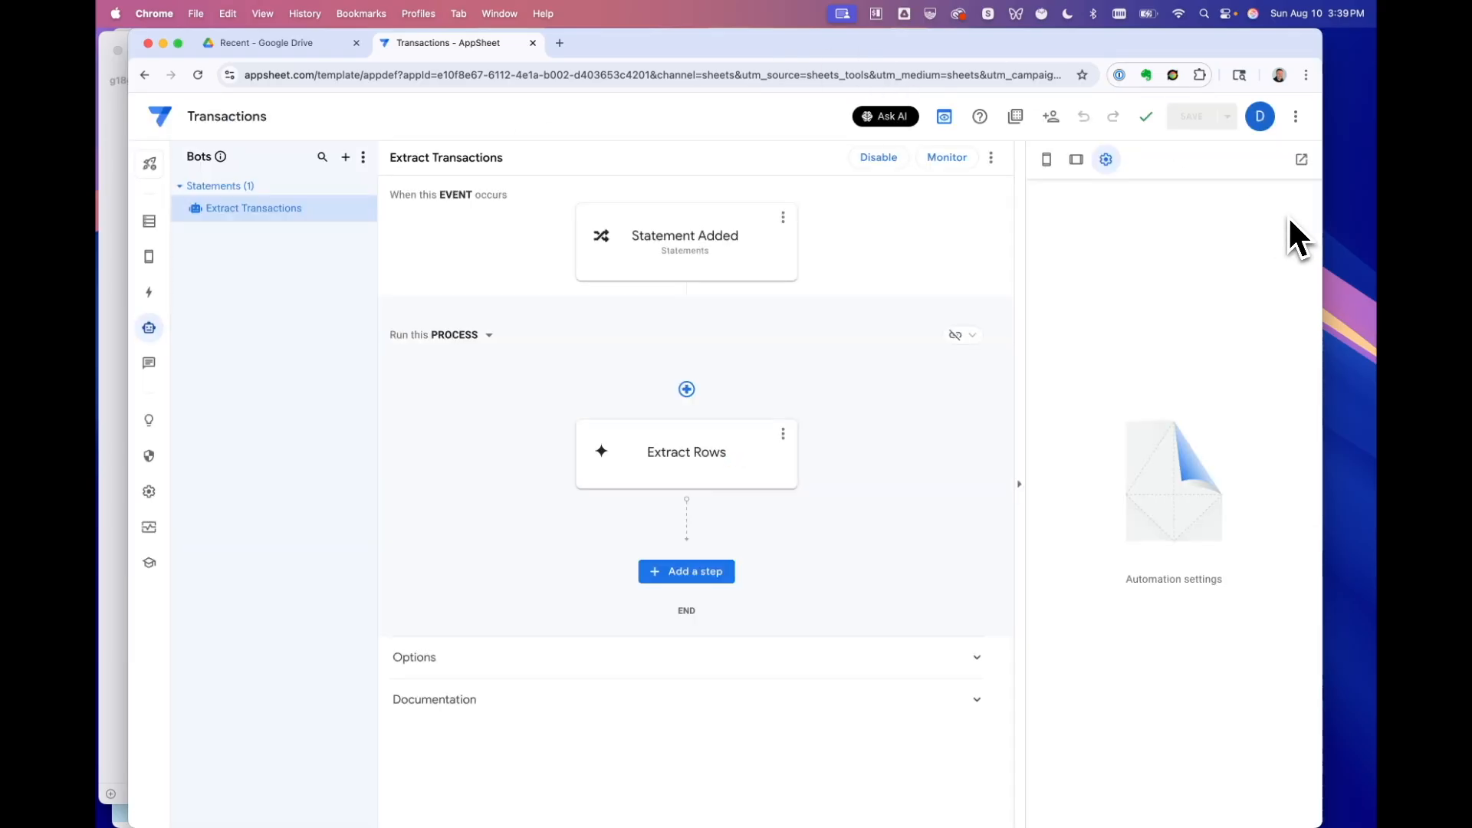
# Step: Open the app in its own browser tab, add a statement with g18g.pdf as its PDF, and save it
pyautogui.click(1301, 160)
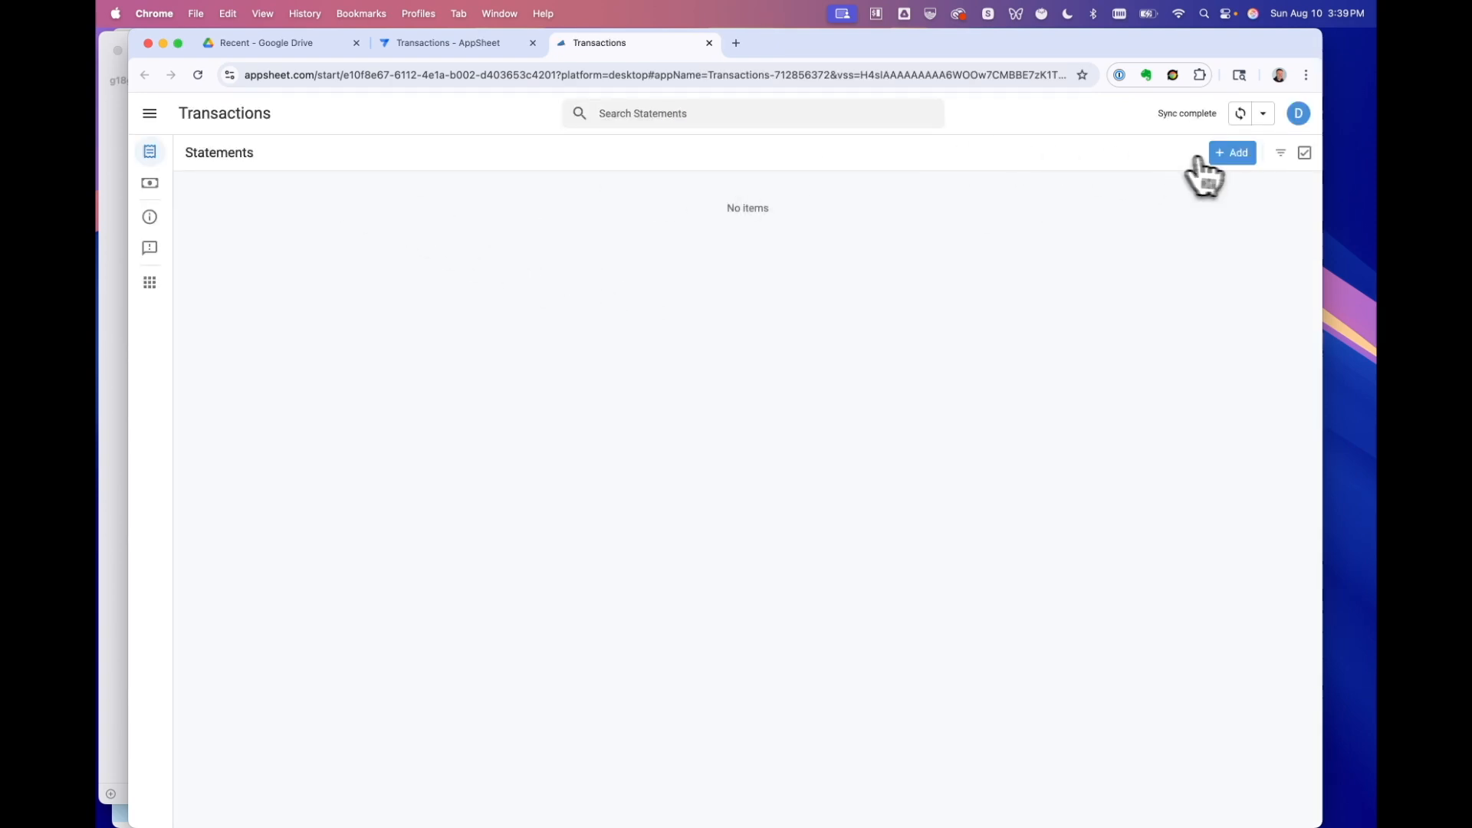
pyautogui.click(1229, 153)
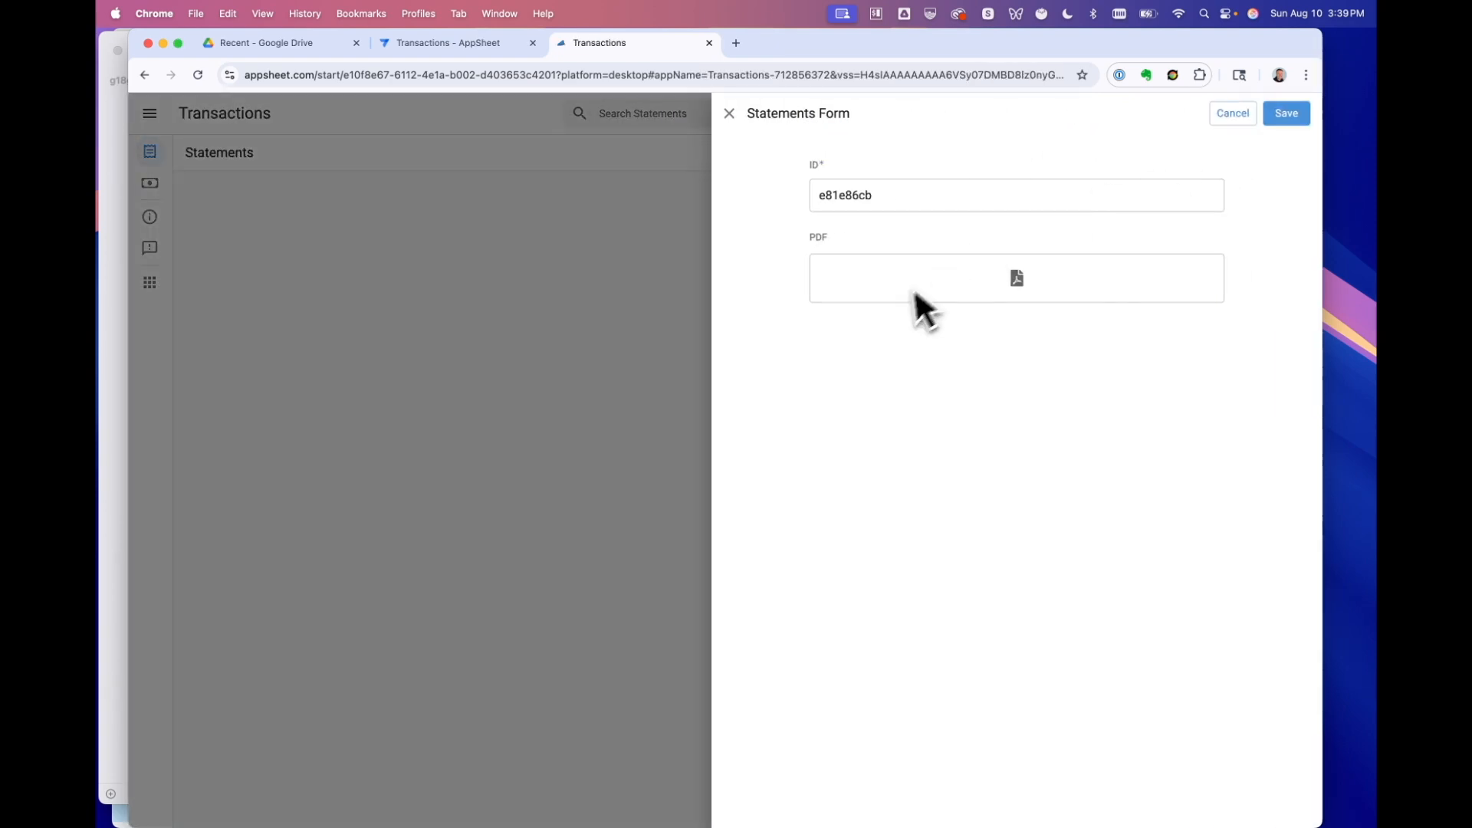
pyautogui.click(1016, 279)
pyautogui.doubleClick(596, 339)
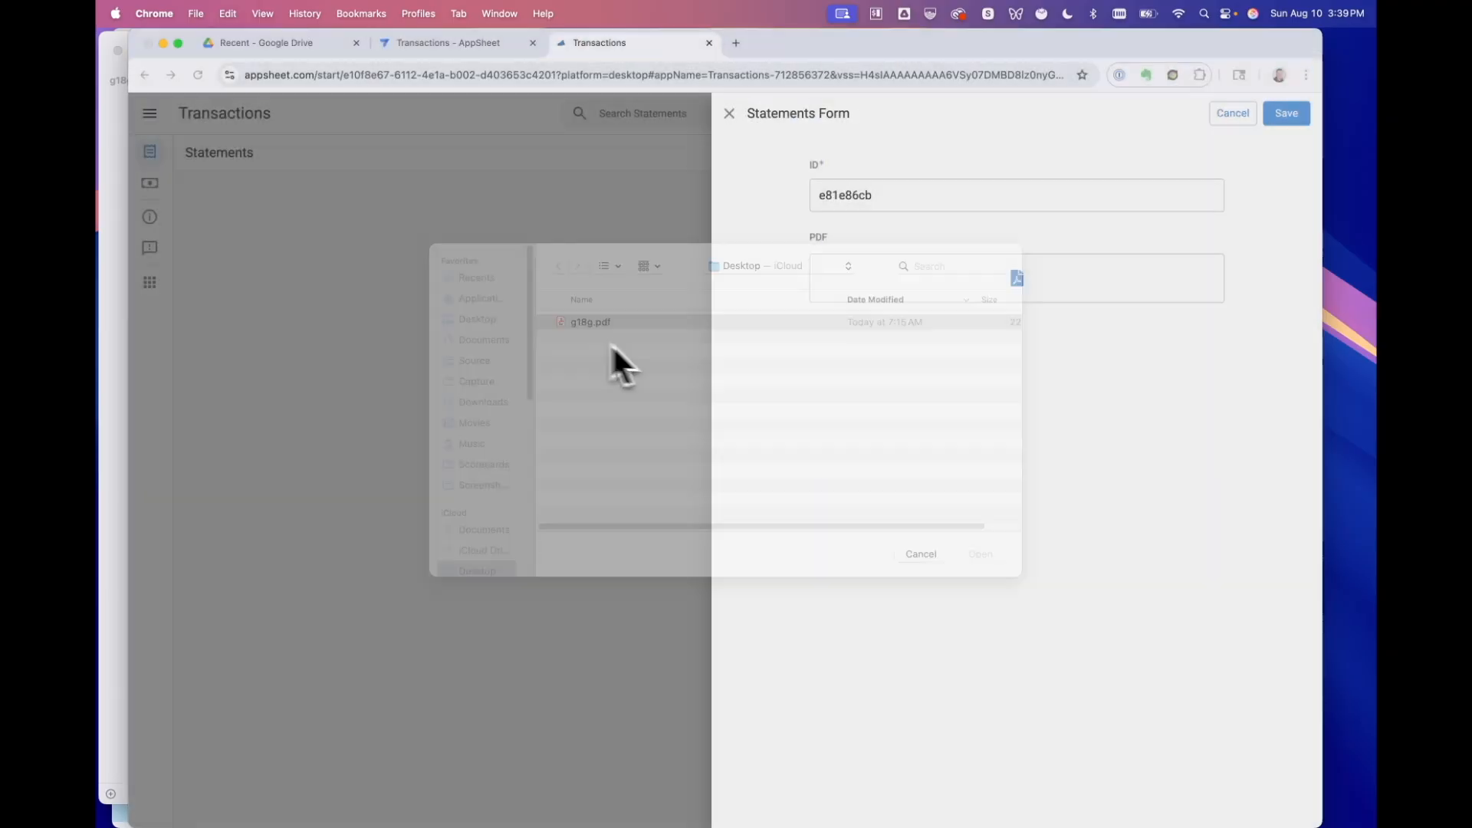
pyautogui.click(1288, 115)
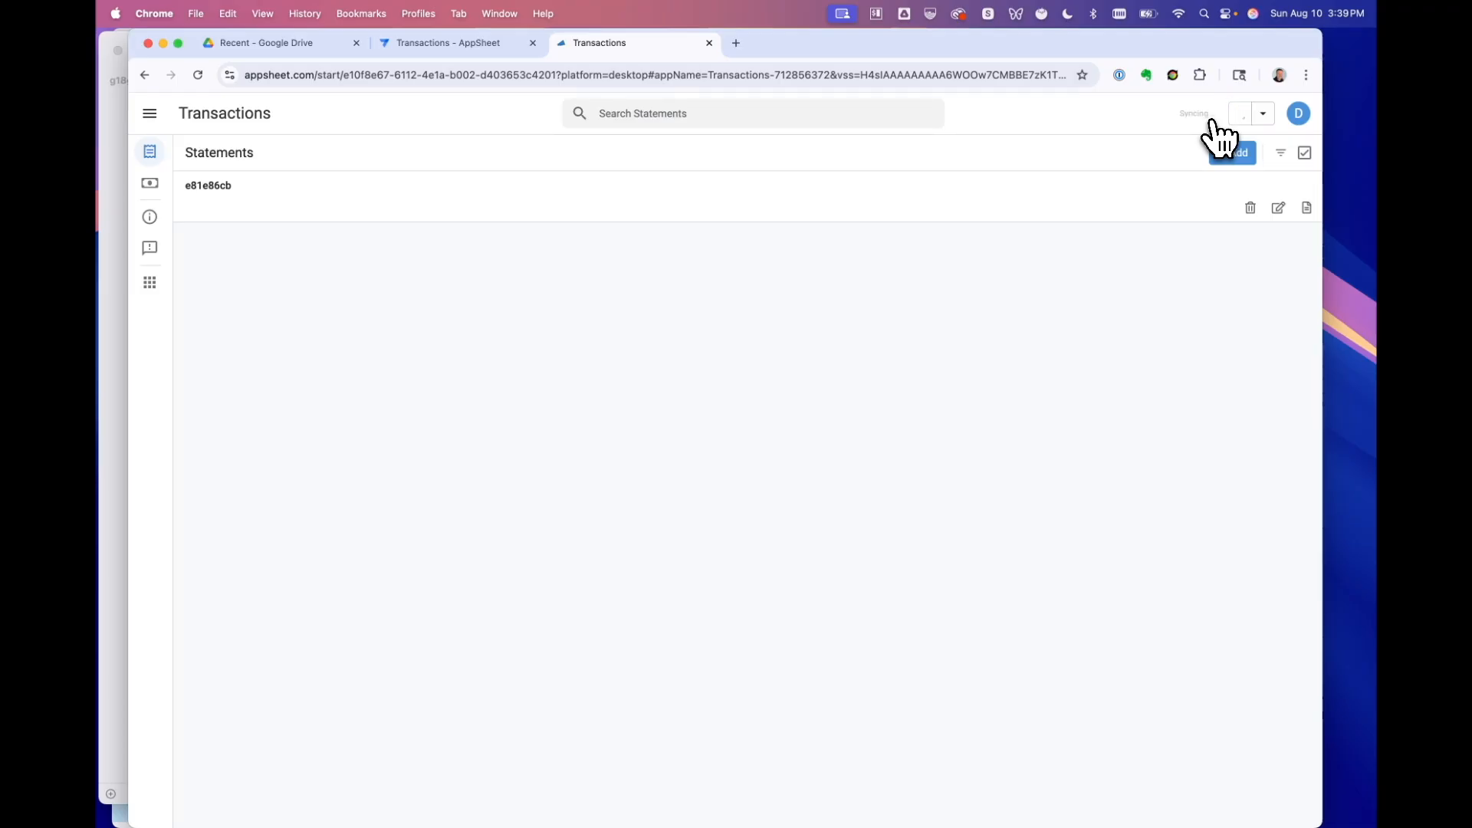
# Step: Examine the extracted rows in the Transactions view, comparing their date years and credit amounts with the statement in g18g.pdf
pyautogui.click(150, 185)
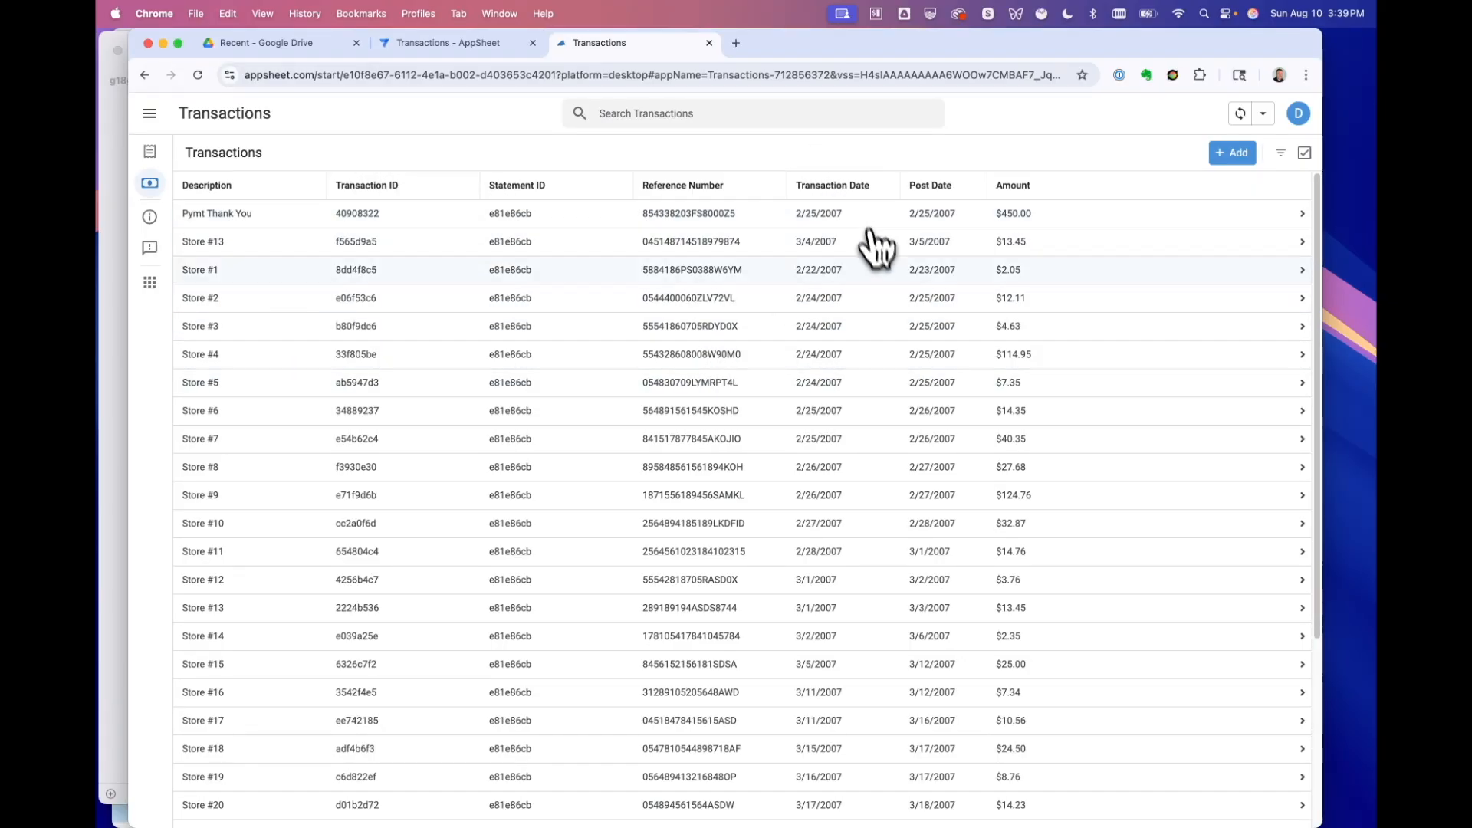
pyautogui.press('super+Tab')
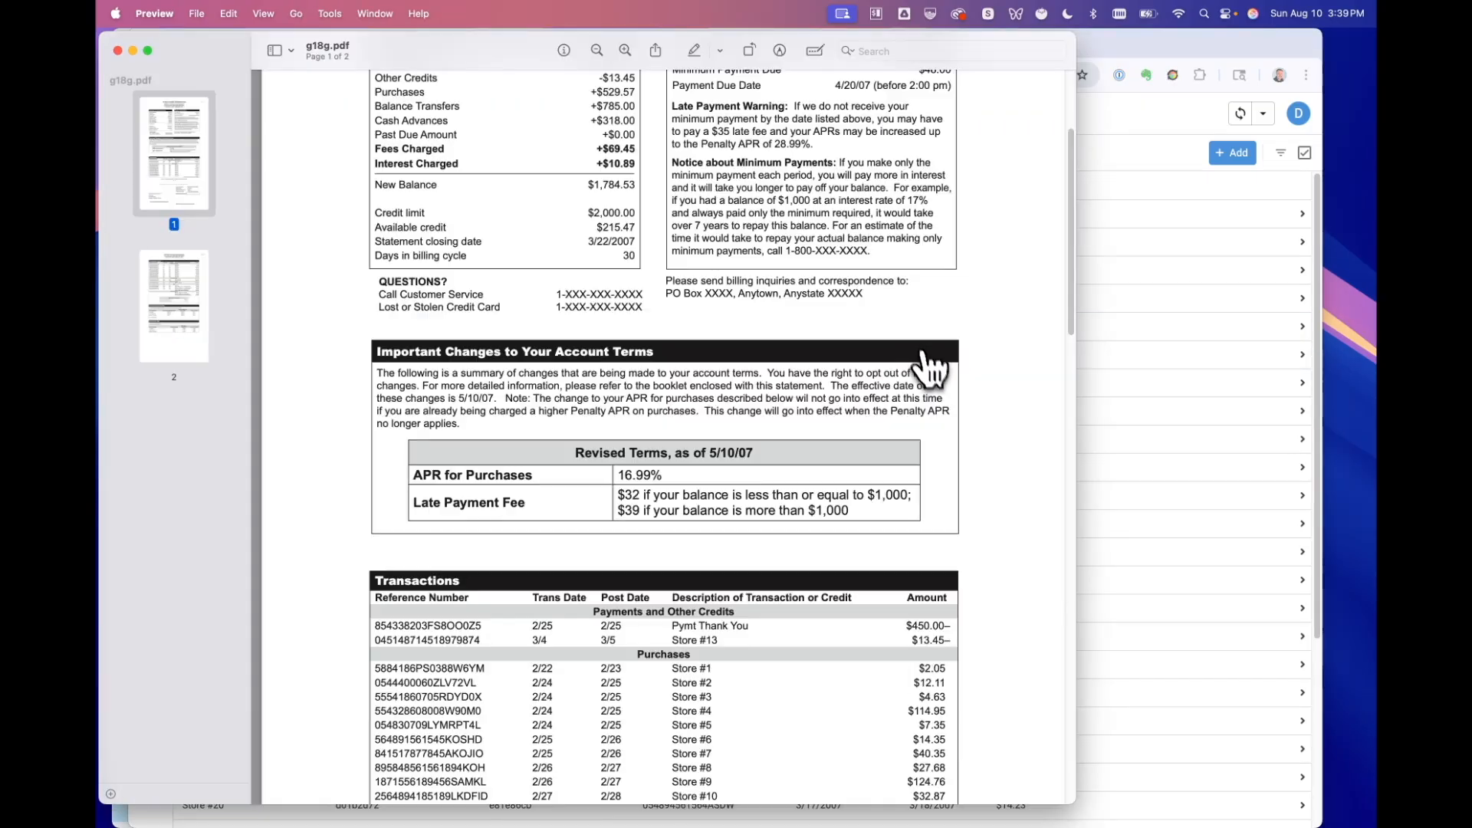
pyautogui.scroll(5, 778, 437)
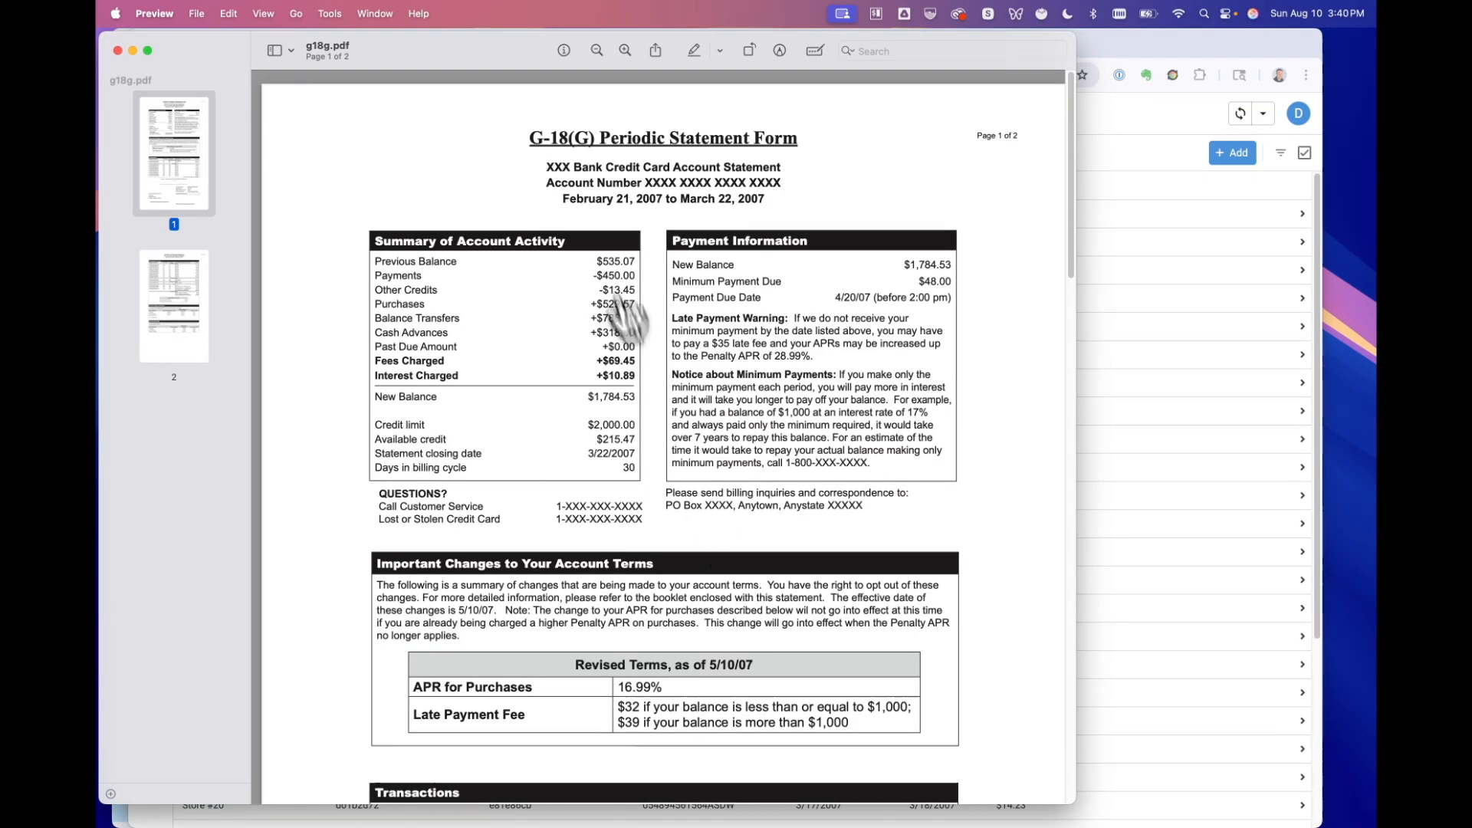
pyautogui.press('super+Tab')
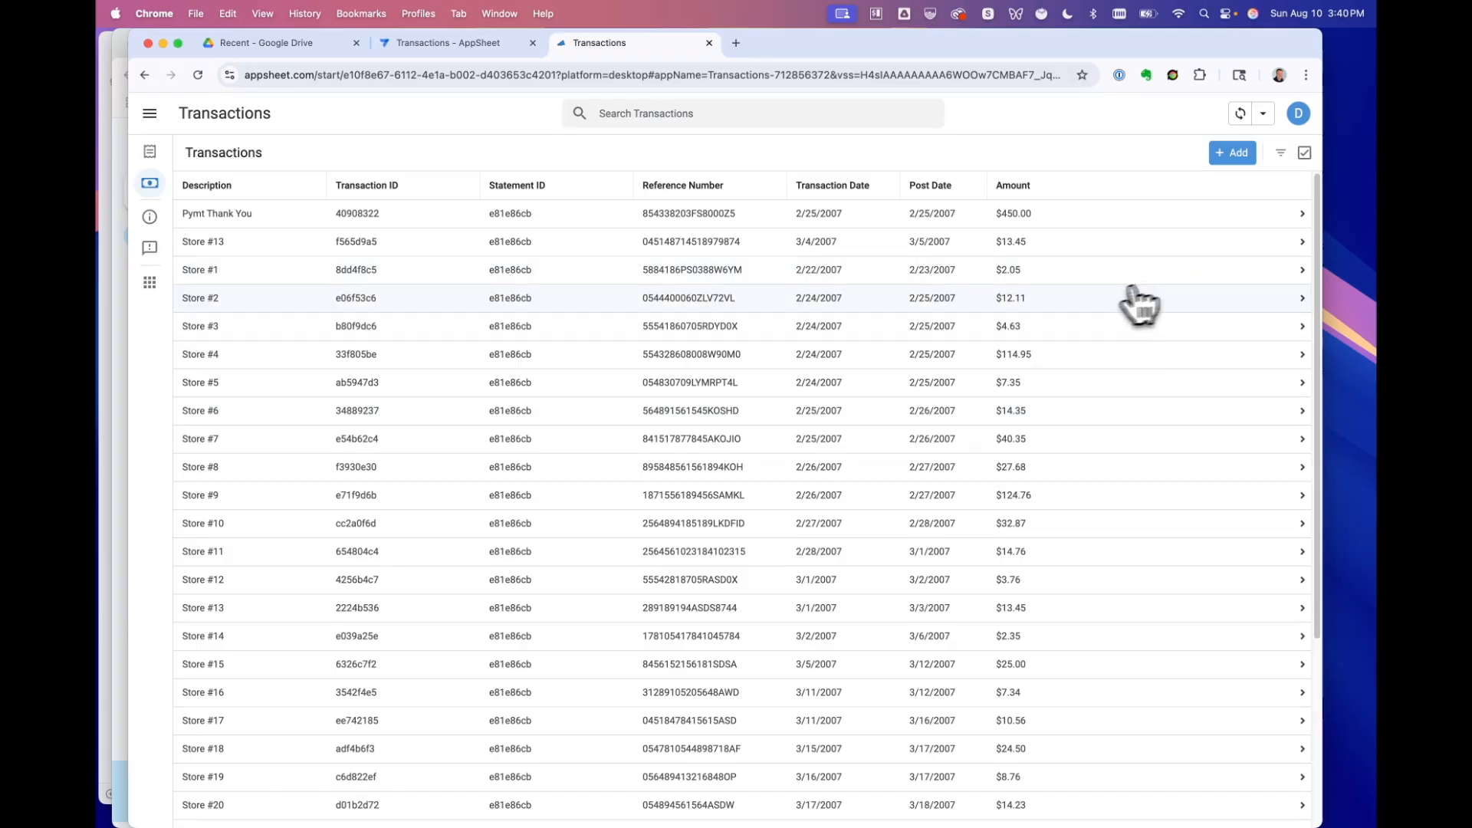
pyautogui.scroll(-5, 1107, 368)
pyautogui.scroll(5, 1100, 359)
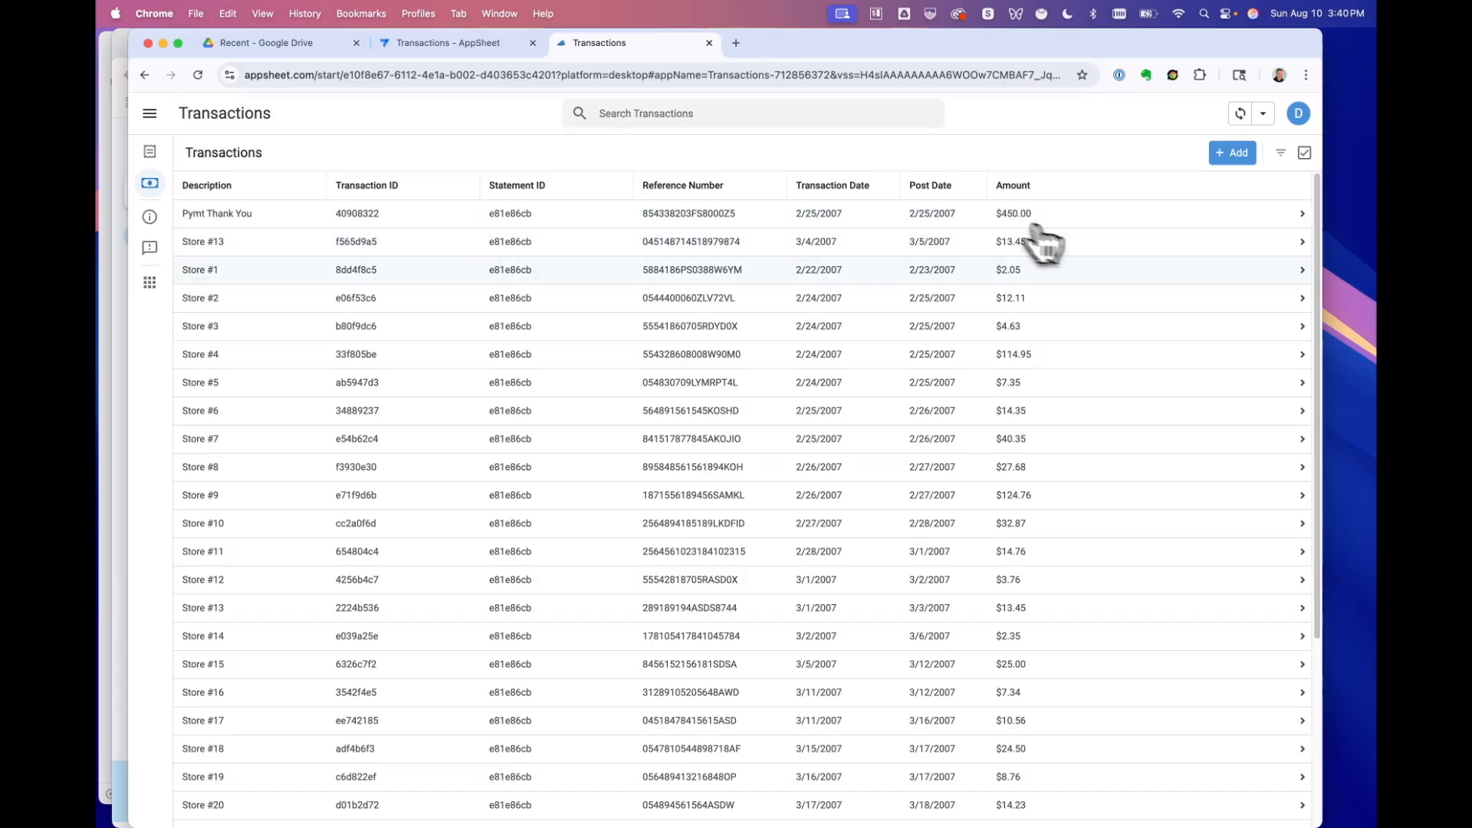
pyautogui.press('super+Tab')
pyautogui.scroll(-5, 838, 611)
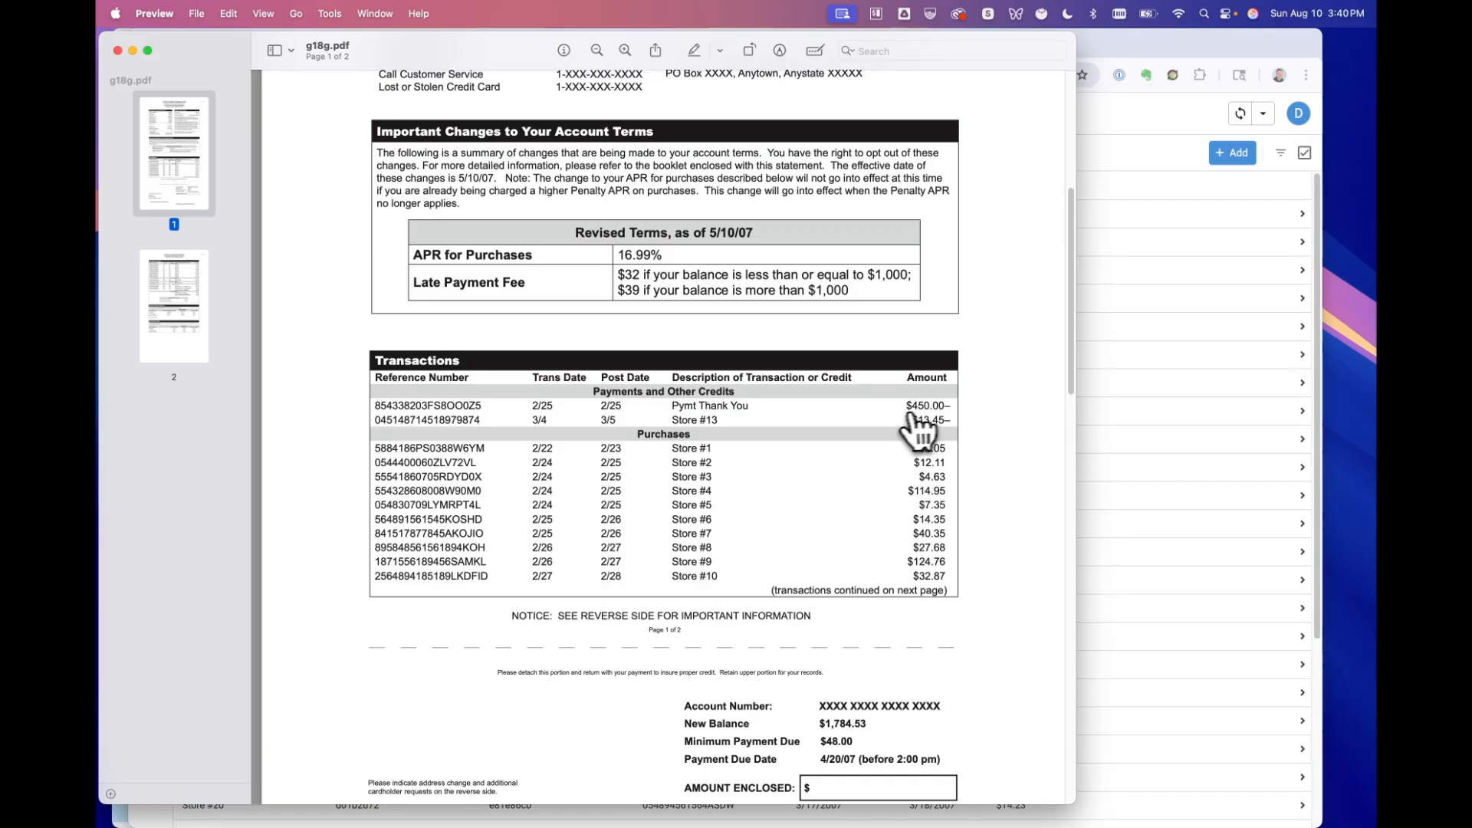
pyautogui.press('super+Tab')
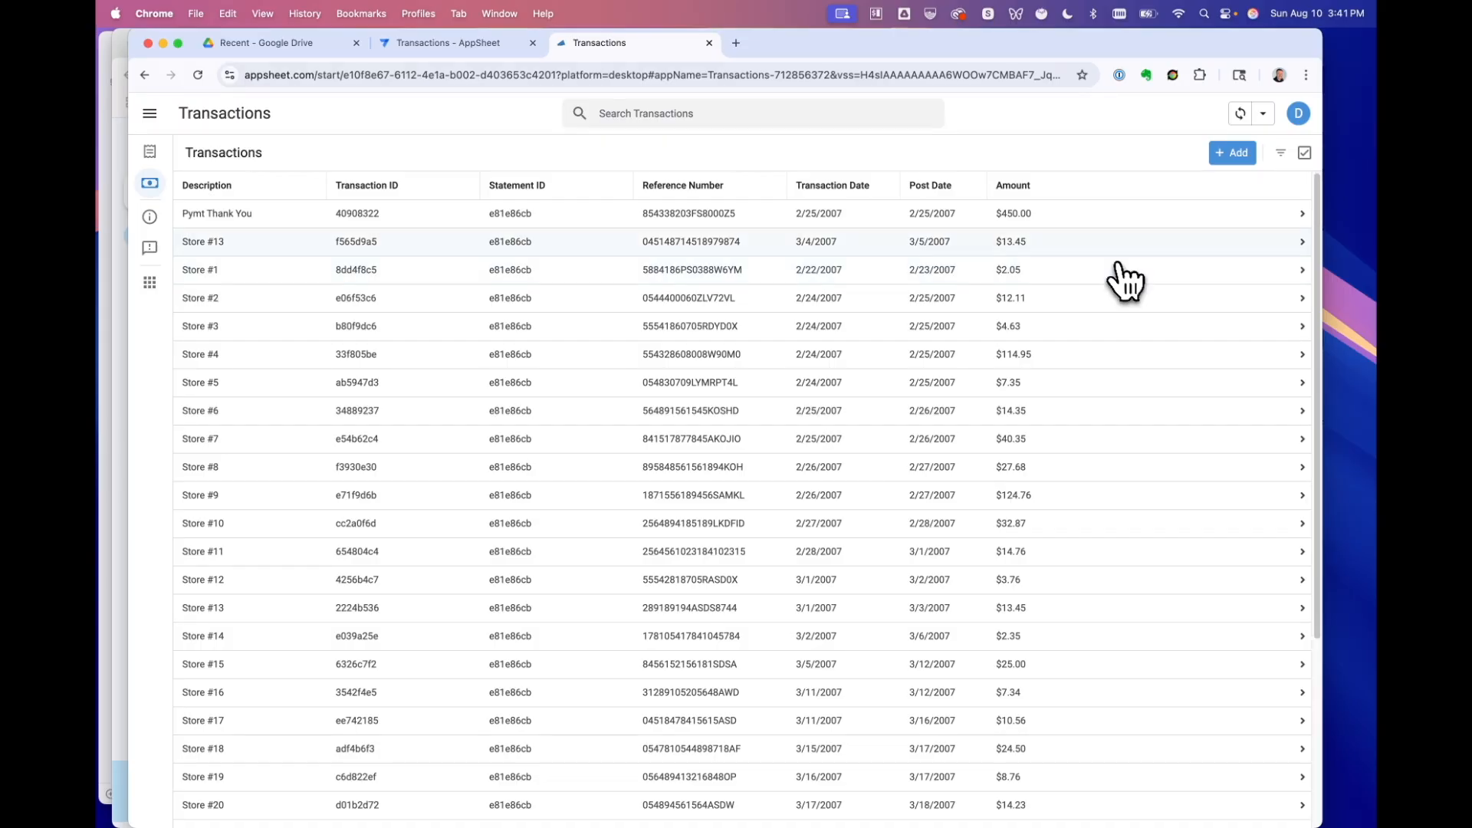
# Step: Return to the AppSheet editor and open the additional instructions of the bot's Extract Rows AI task for editing
pyautogui.press('super+Tab')
pyautogui.press('super+Tab')
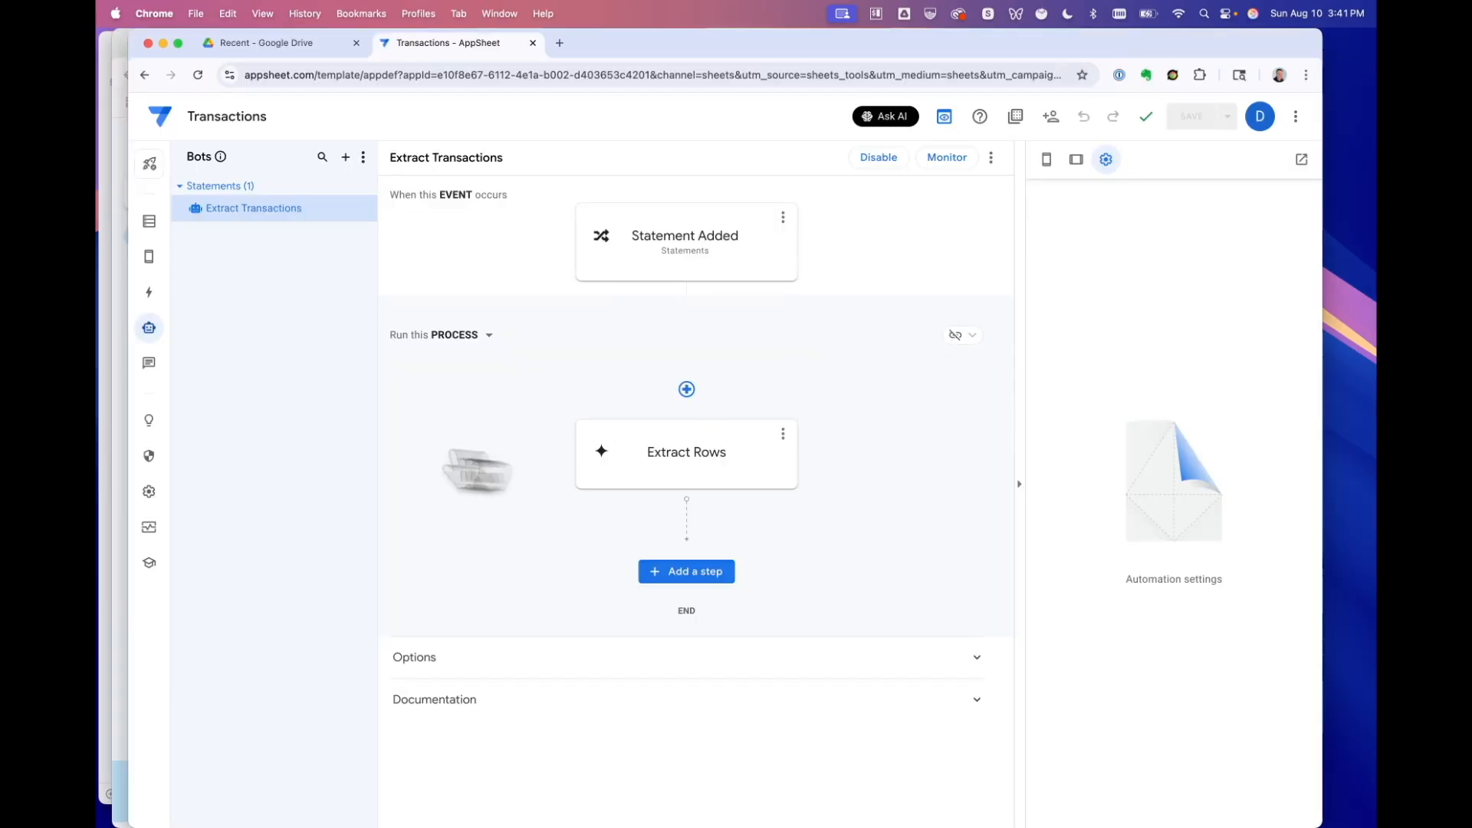
pyautogui.click(703, 463)
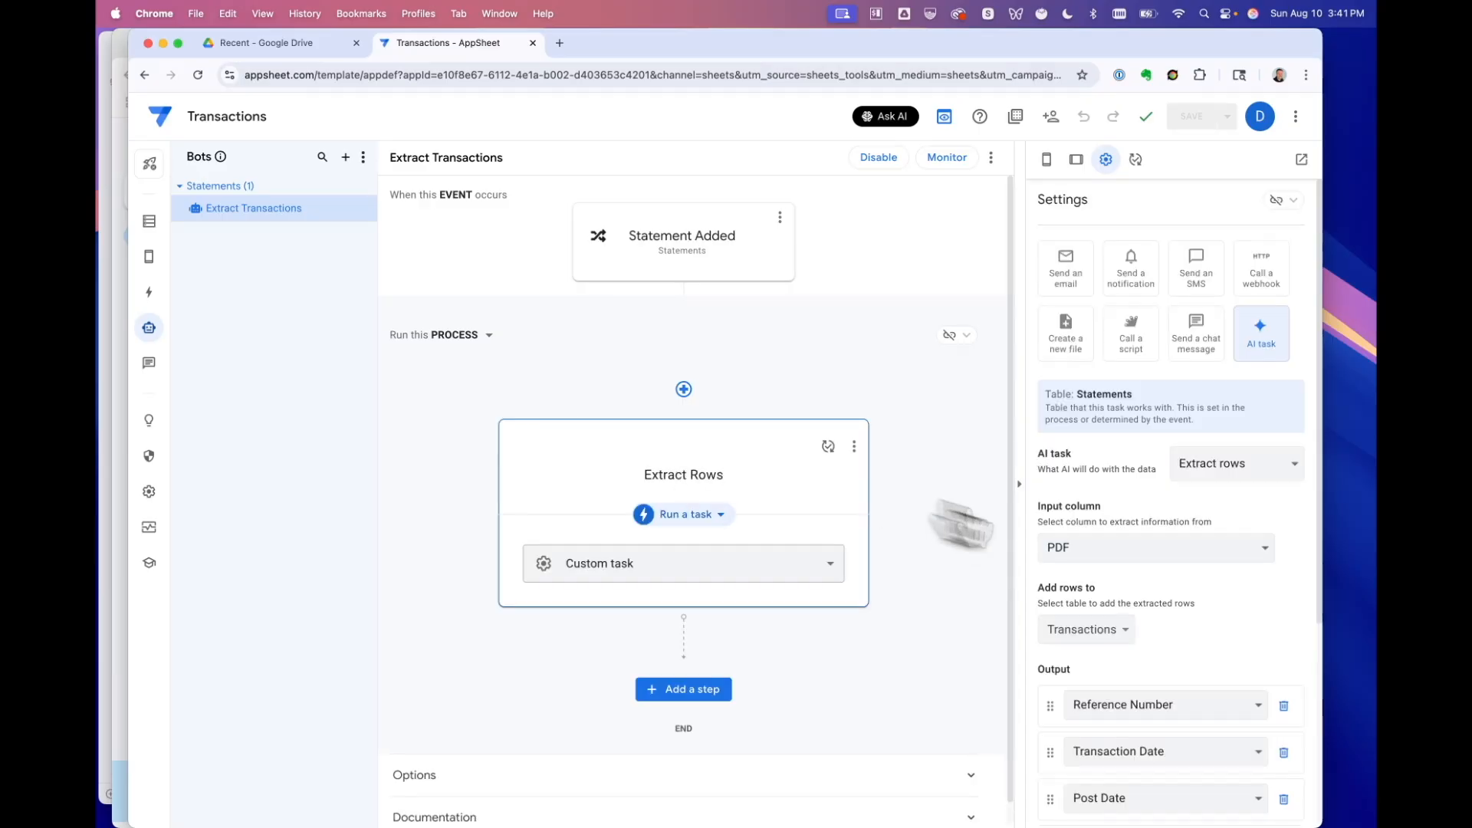
pyautogui.scroll(-5, 953, 526)
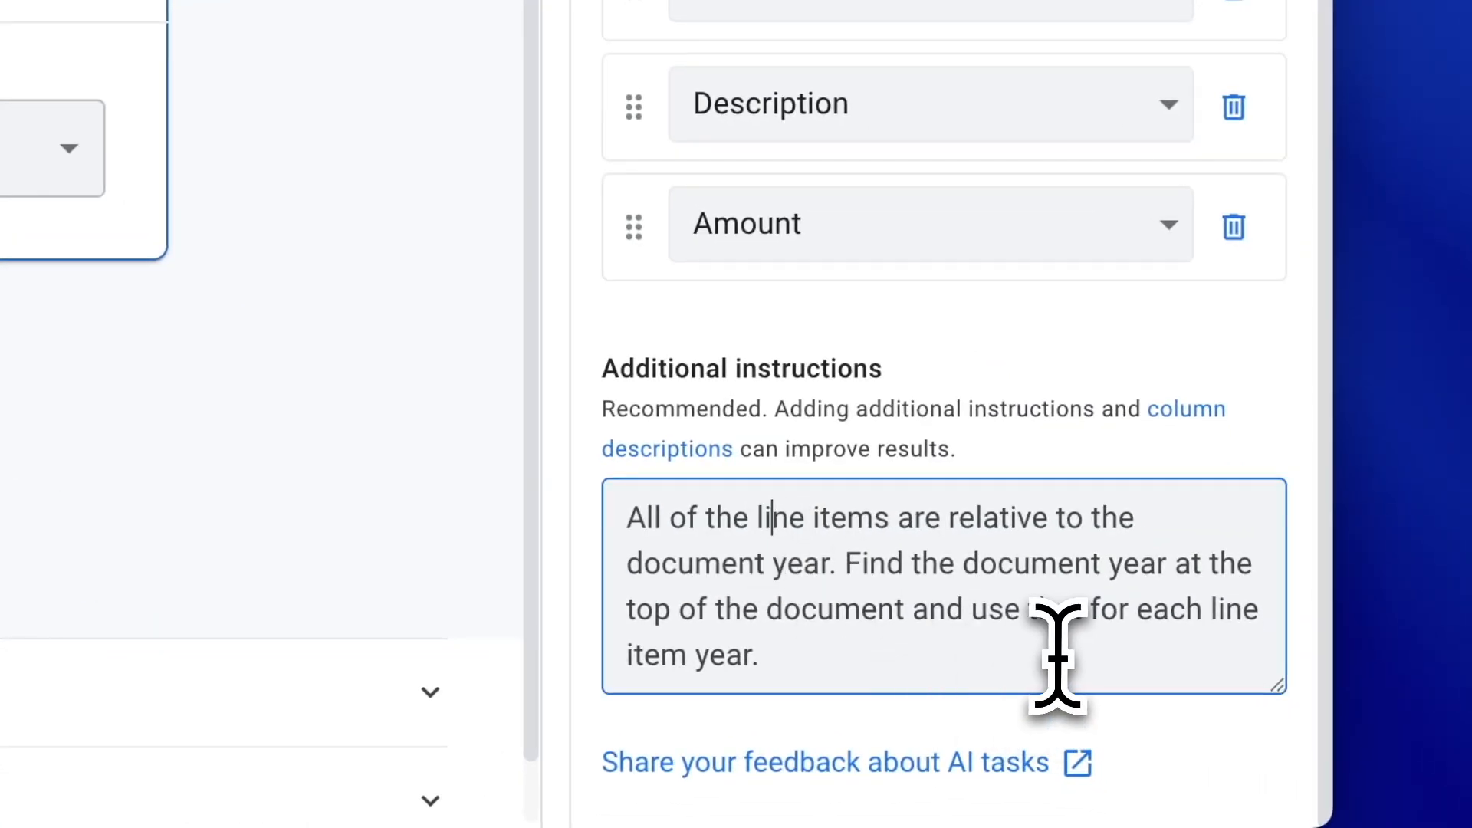